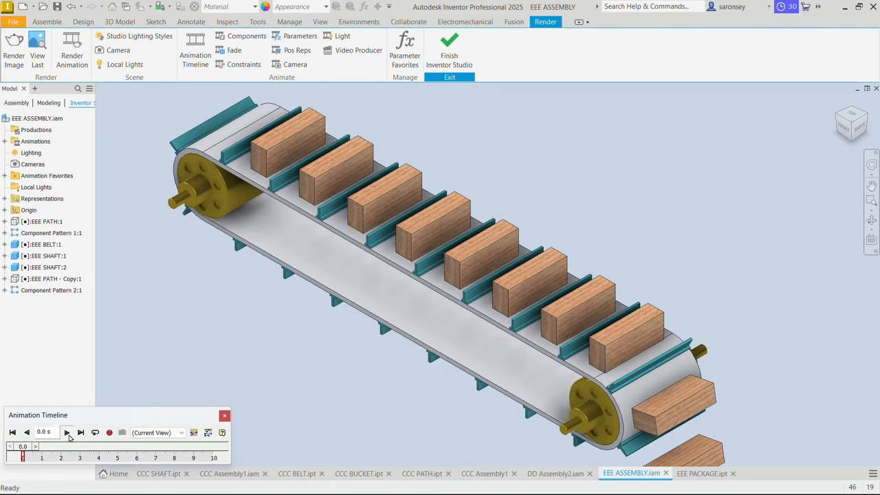
Play the conveyor animation in EEE ASSEMBLY, then switch to DD Assembly2 and play and stop its animation
click(68, 436)
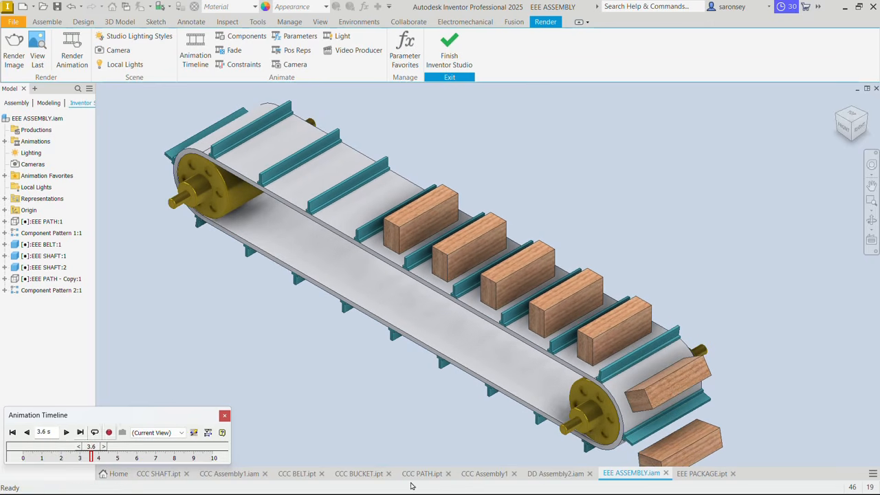
click(550, 472)
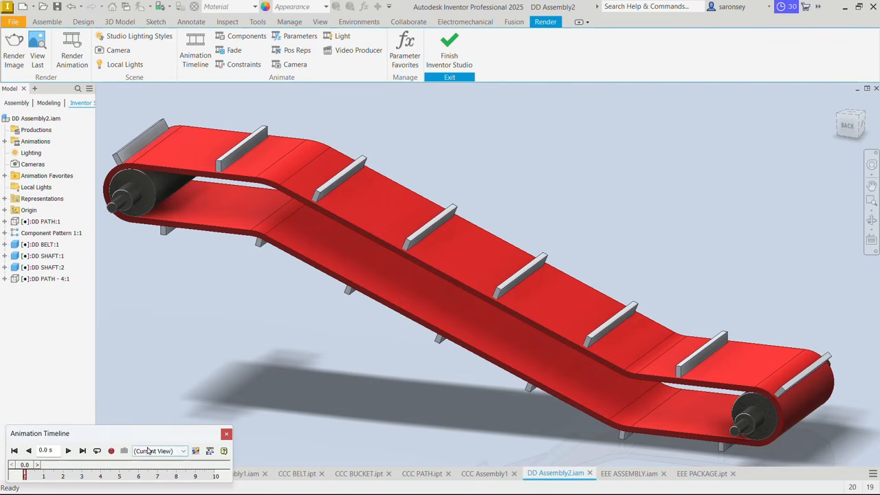
click(69, 451)
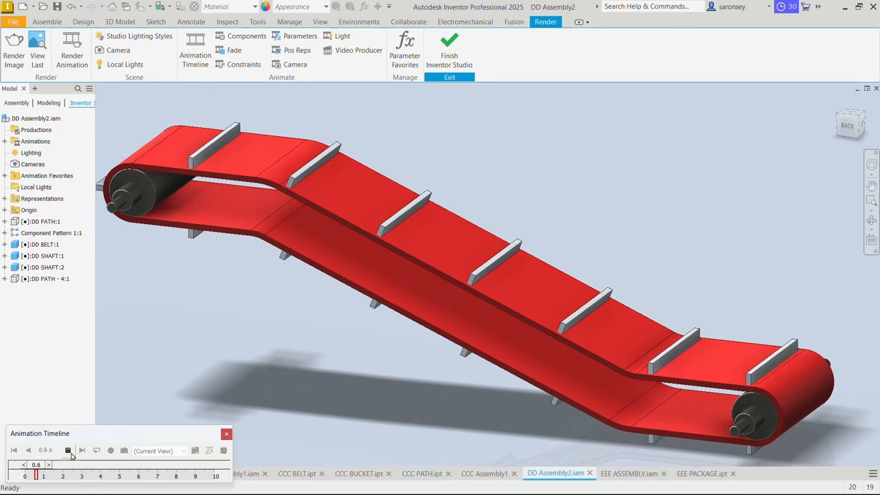
click(68, 451)
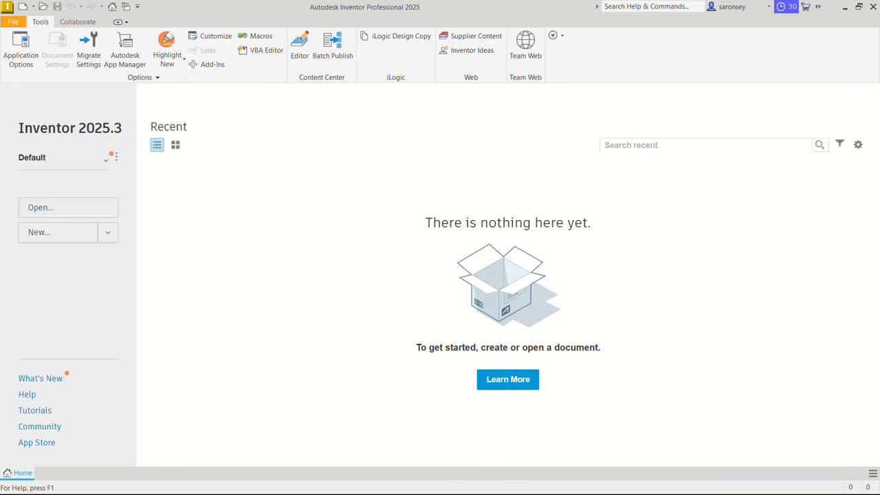
Create a part from the metric Standard (mm).ipt template and start a 2D sketch on the front XY plane
click(22, 6)
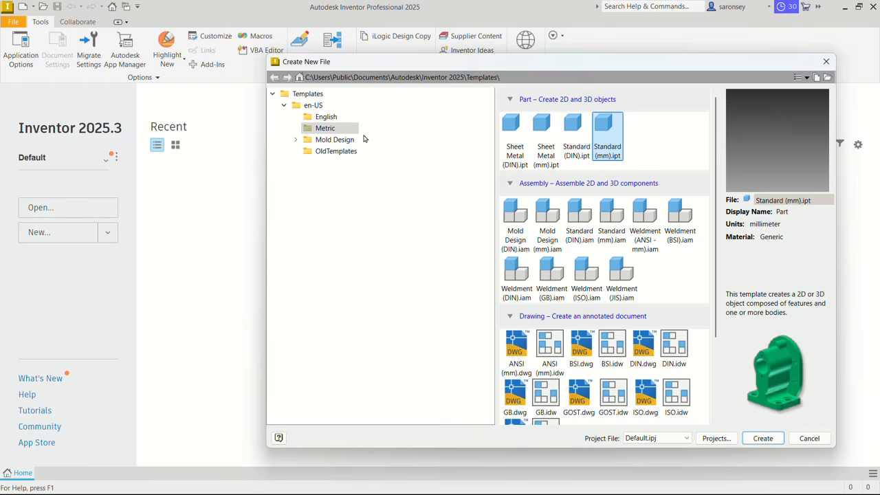
click(763, 438)
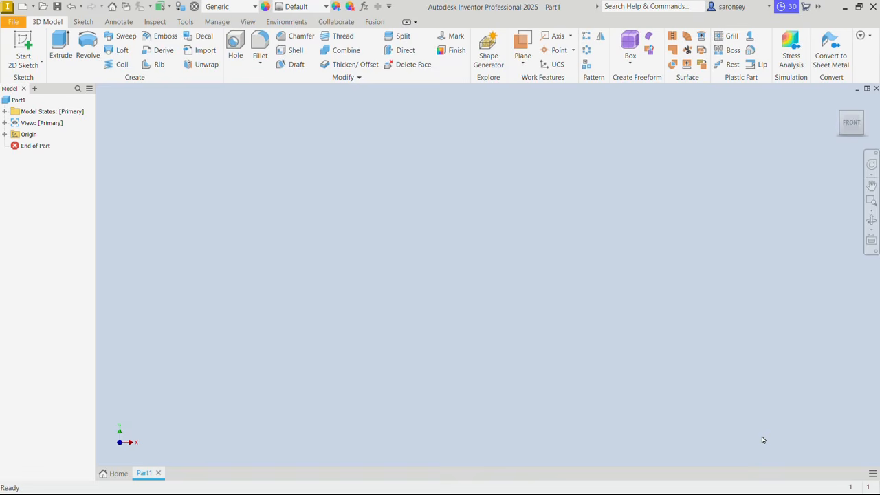
click(22, 46)
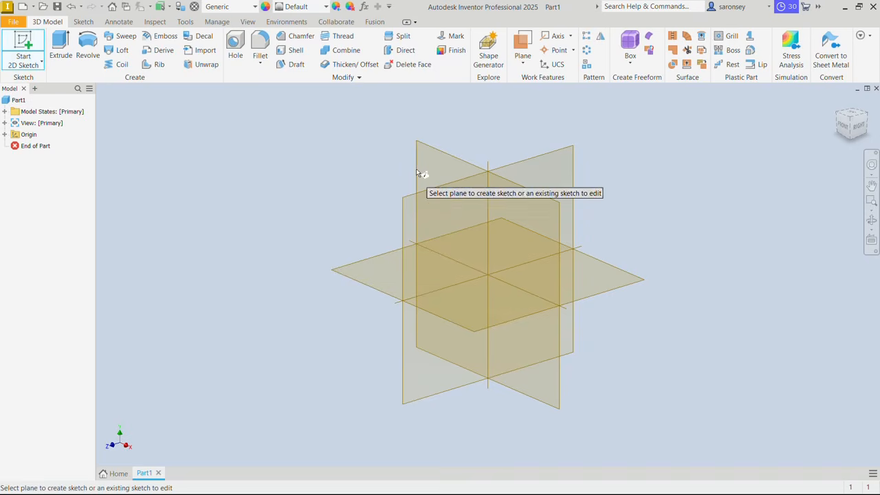
click(442, 151)
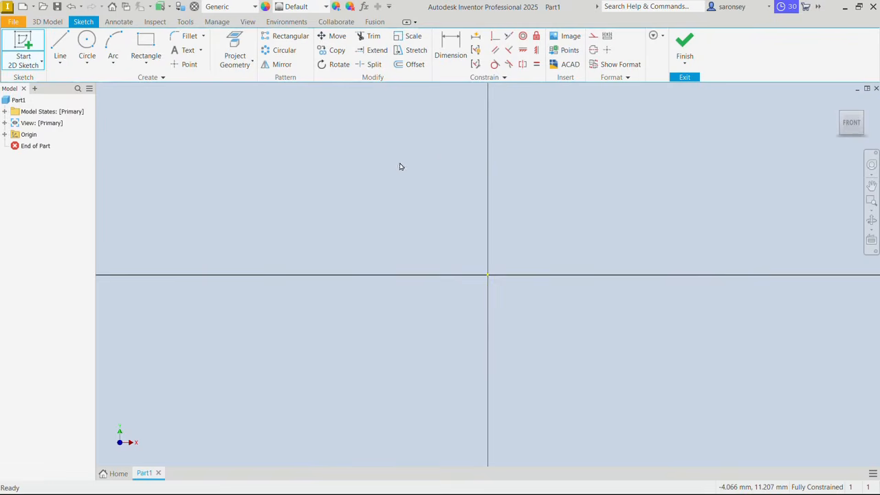
Sketch an inclined line from the origin up to the right, about 46 mm long at about 33 degrees
click(59, 39)
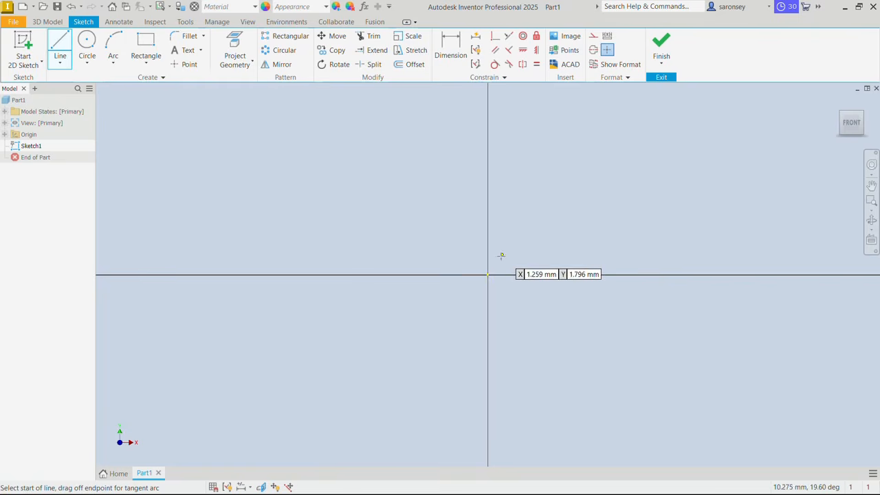
click(487, 275)
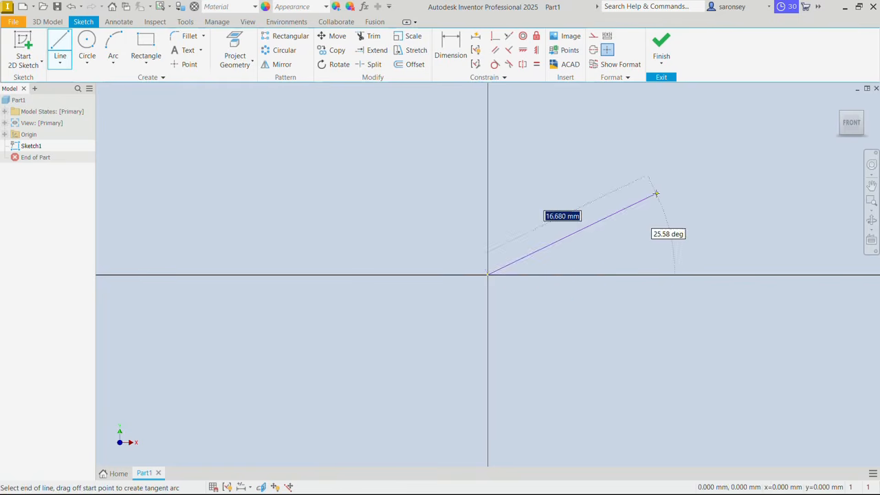
middle_drag(656, 194, 389, 321)
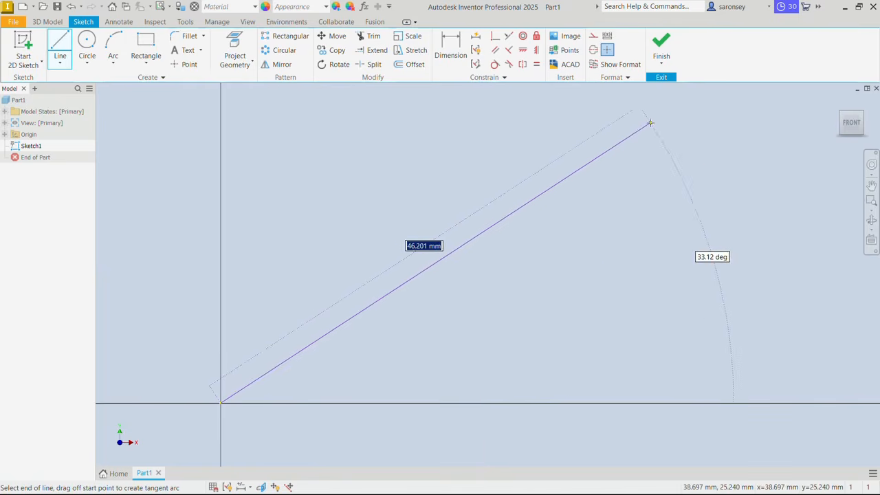
click(650, 123)
right_click(653, 162)
click(688, 165)
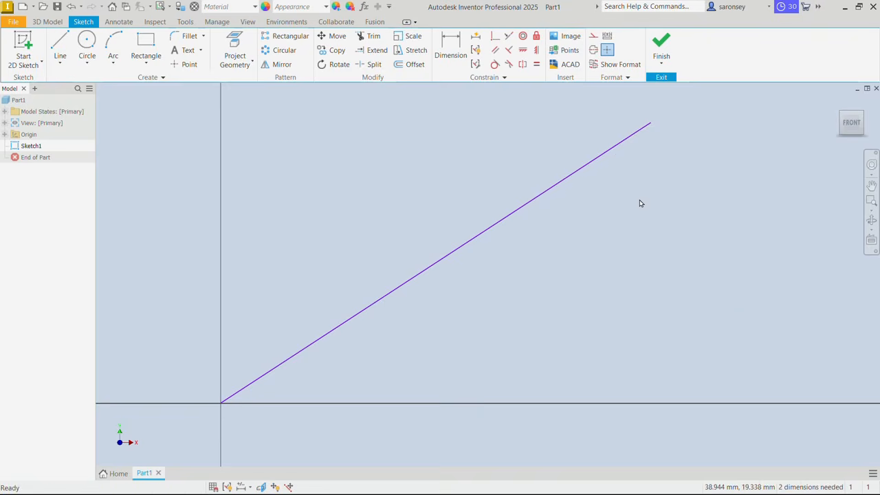
Add an aligned length dimension of 850 mm to the inclined line
click(446, 52)
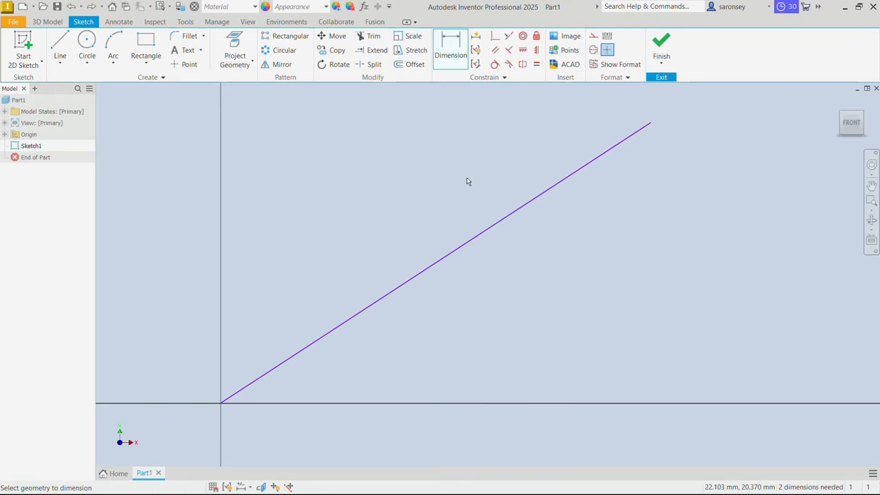
click(528, 208)
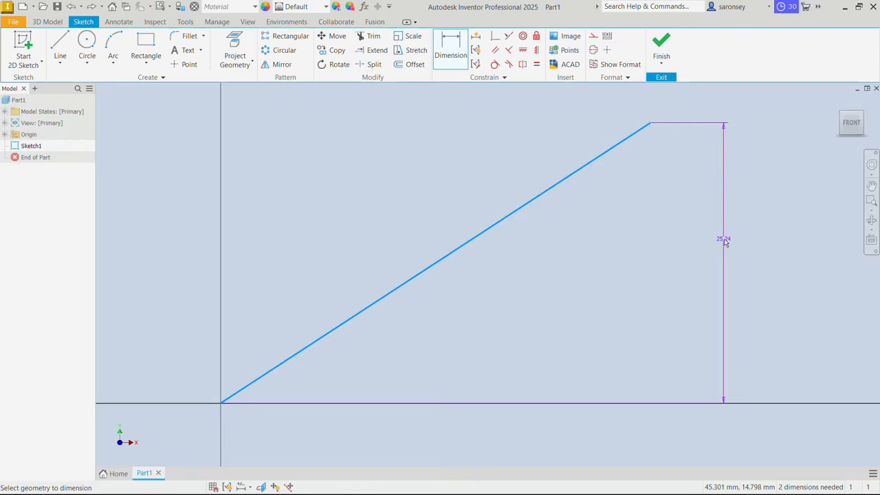
right_click(724, 242)
click(705, 289)
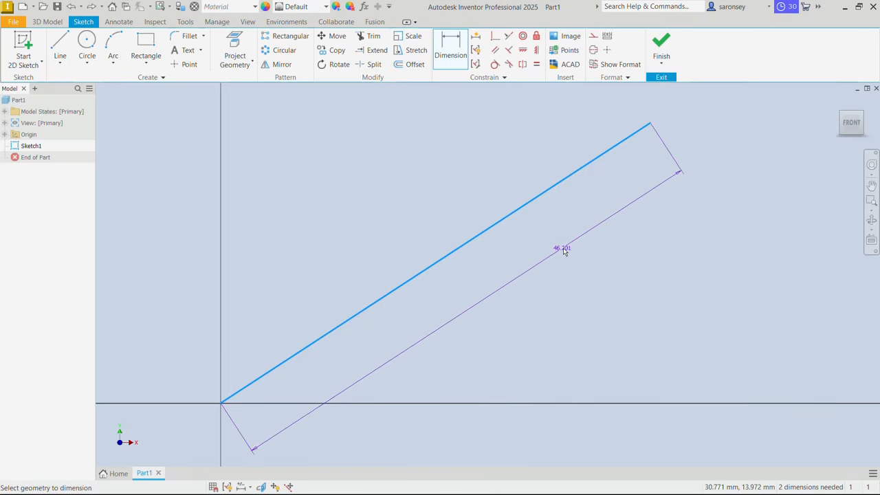
click(561, 248)
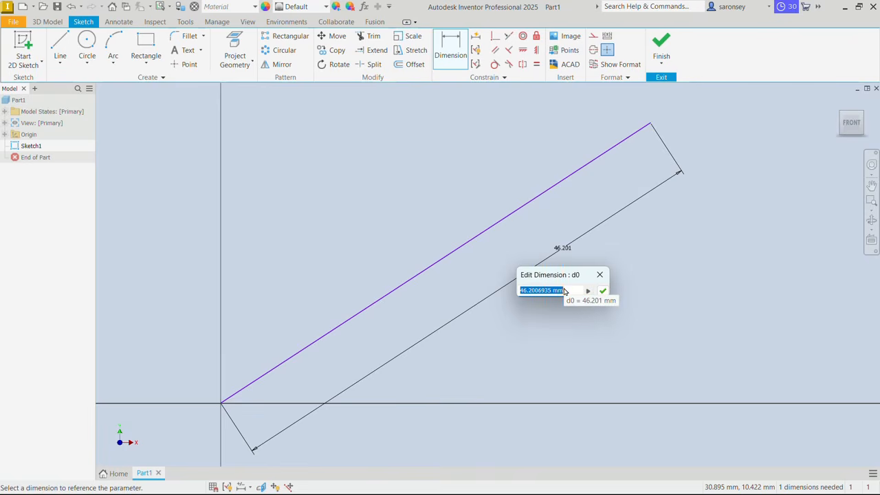
text(850)
key(Return)
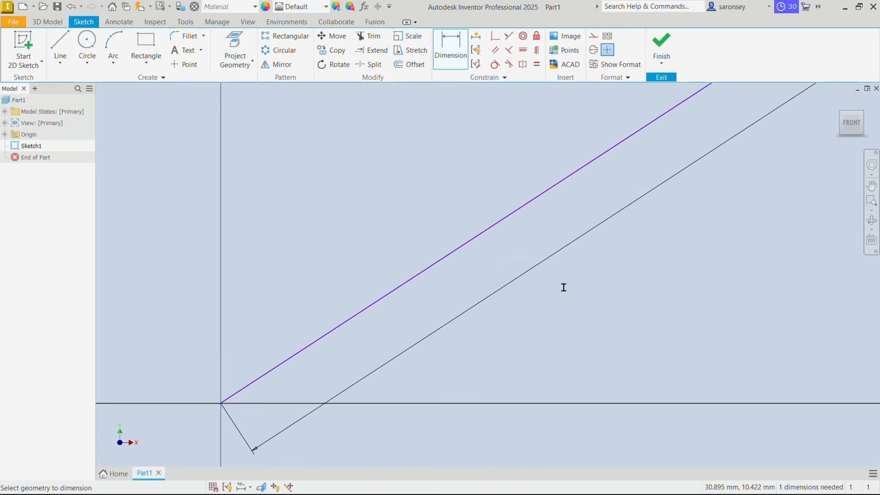
scroll(563, 287, down, 5)
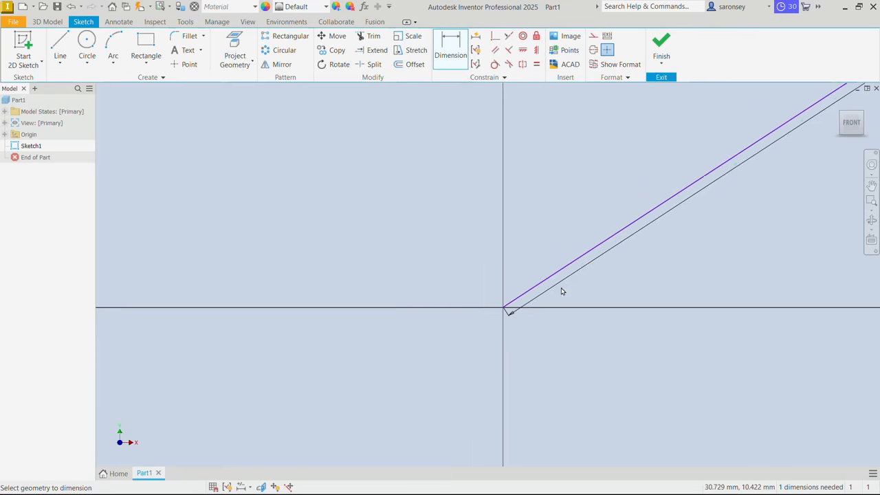
scroll(561, 291, down, 1)
scroll(624, 291, up, 2)
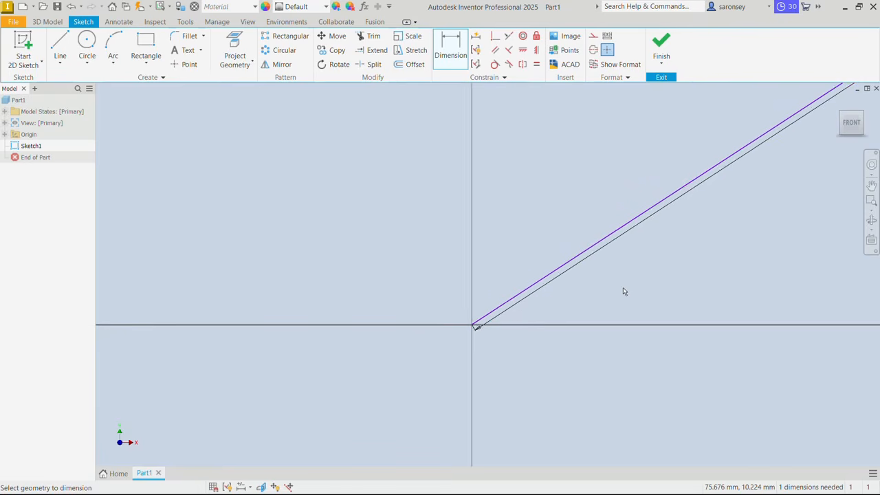
key(Home)
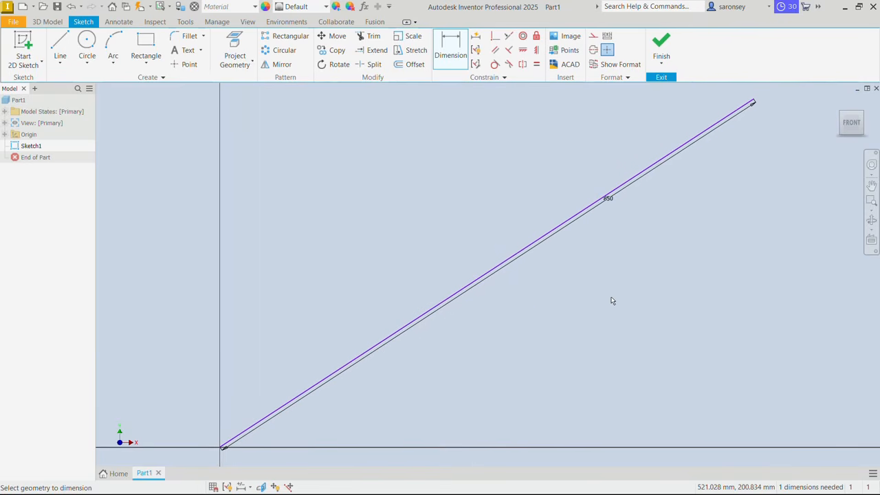
Sketch a separate horizontal line about 313 mm long on the X axis, to the right of the origin
click(60, 48)
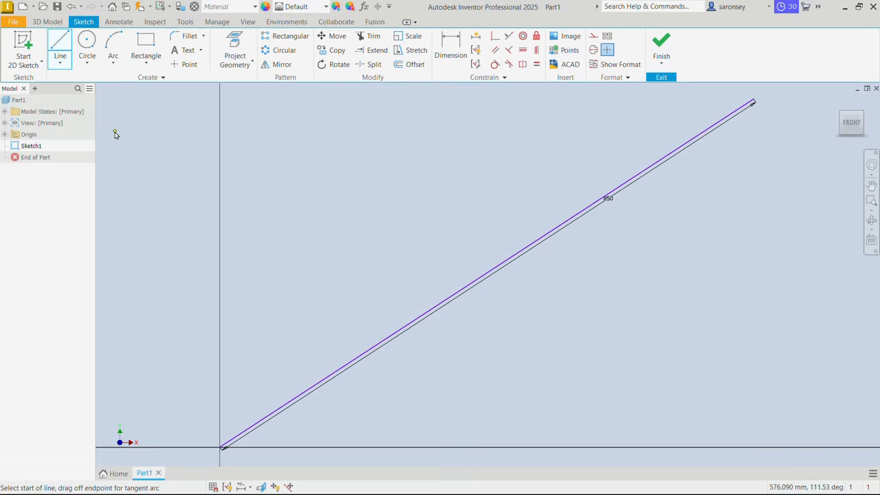
click(355, 447)
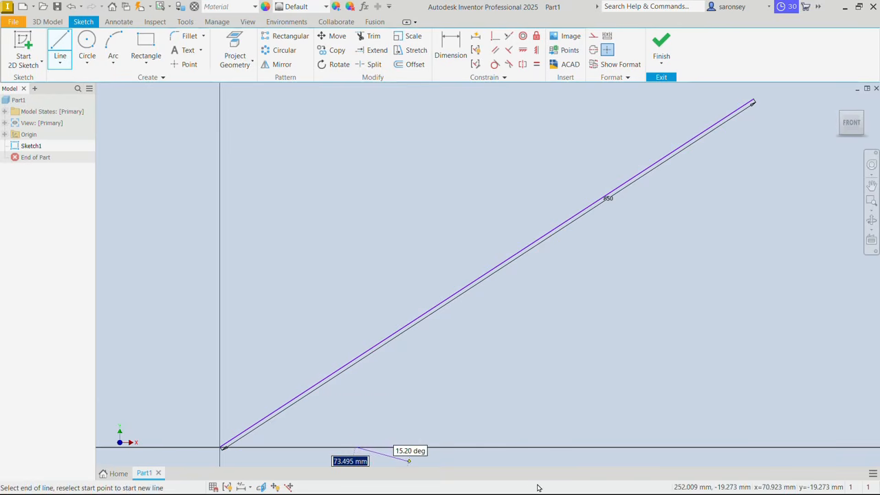
click(589, 447)
right_click(590, 349)
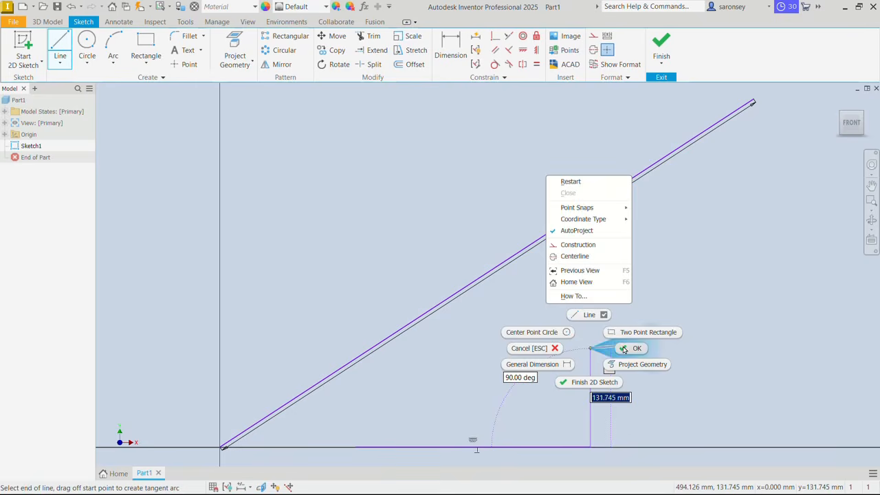
click(624, 349)
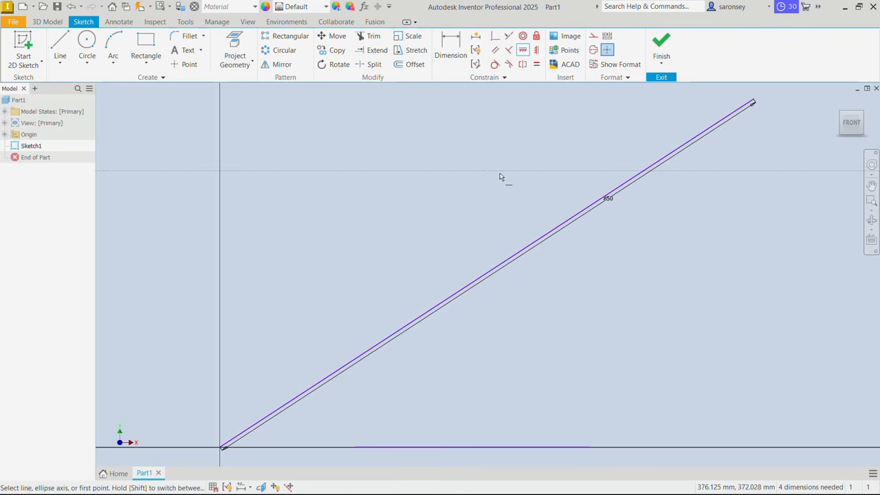
Constrain the short line's midpoint horizontally to the origin and convert that line to construction geometry
click(474, 448)
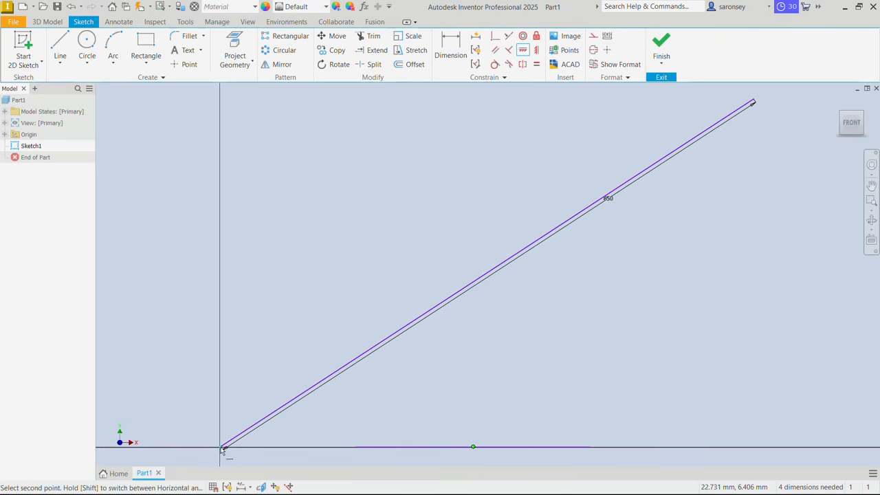
click(222, 449)
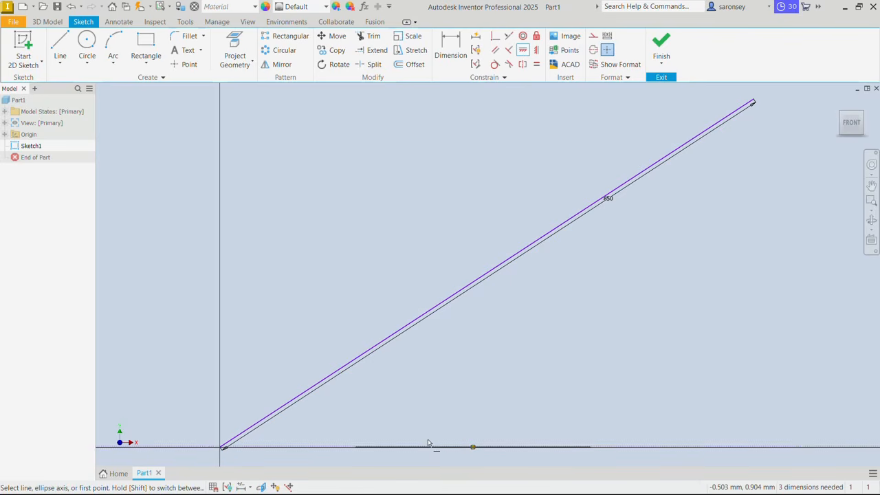
right_click(486, 383)
click(526, 385)
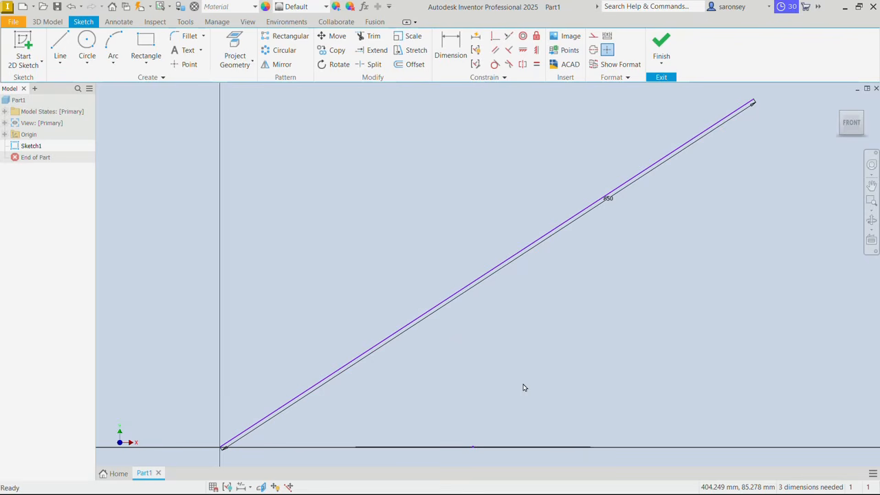
click(527, 447)
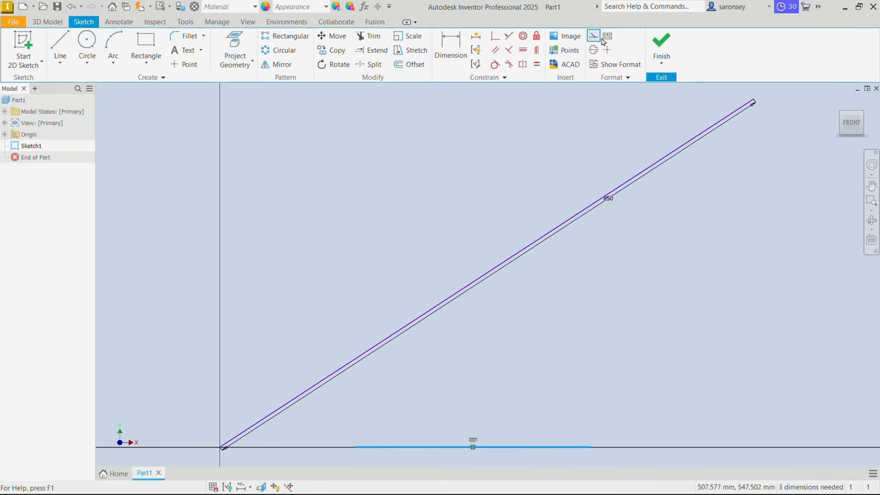
click(593, 37)
Dimension the angle between the inclined line and the horizontal construction line as 45 degrees
key(d)
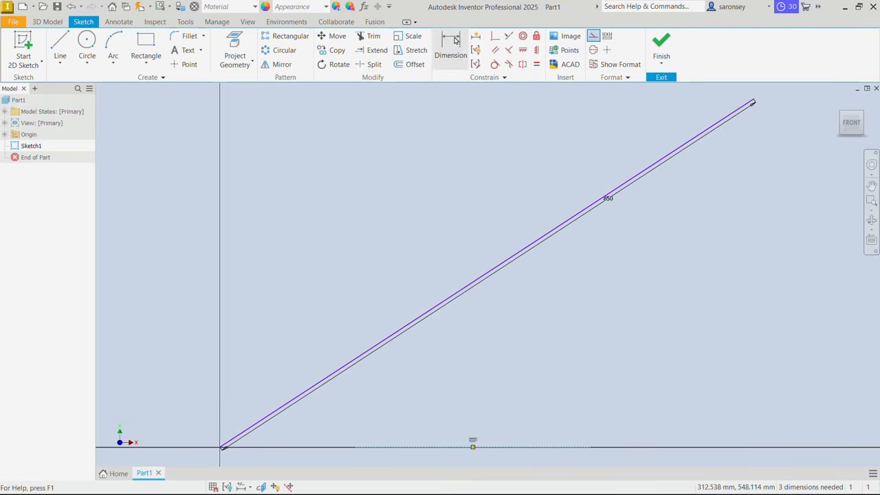
click(526, 247)
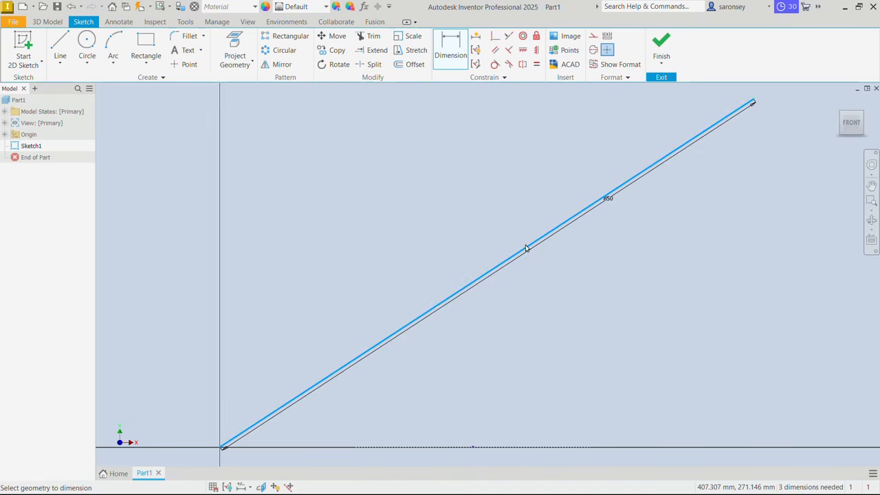
click(536, 447)
click(545, 360)
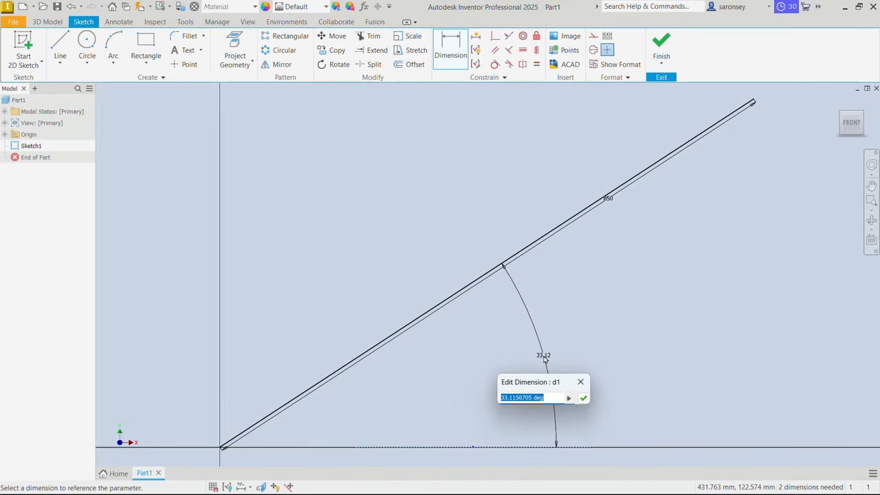
text(45)
key(Return)
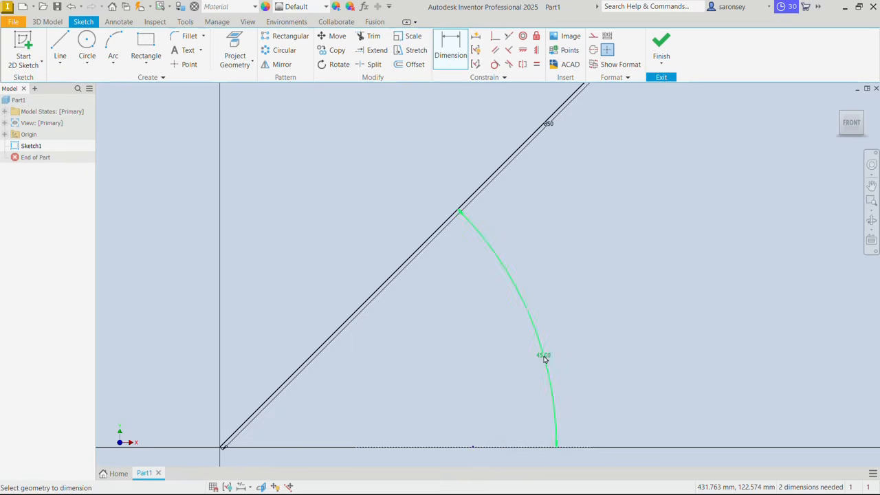
scroll(544, 358, up, 2)
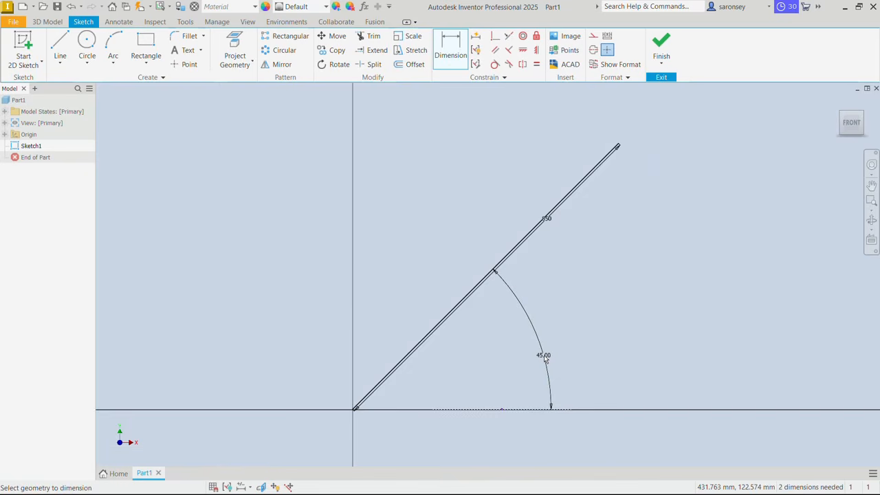
Sketch a 150 mm diameter circle centered on the origin at the inclined line's lower end
click(87, 49)
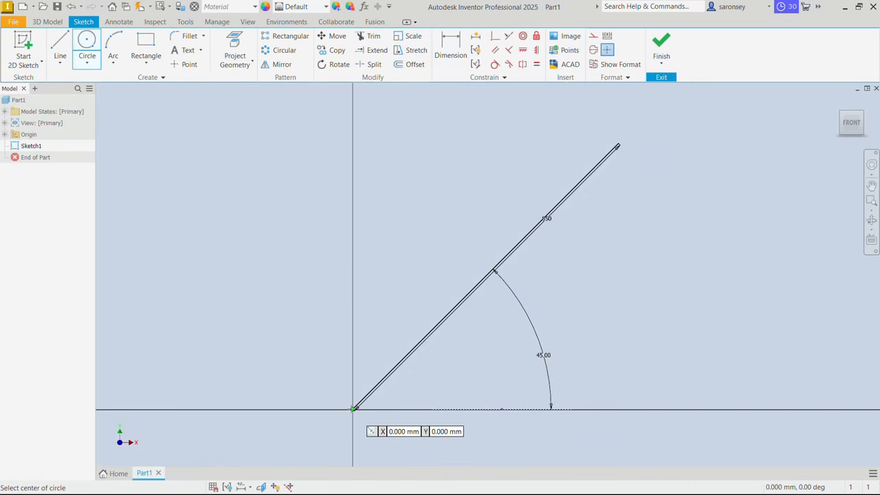
click(352, 409)
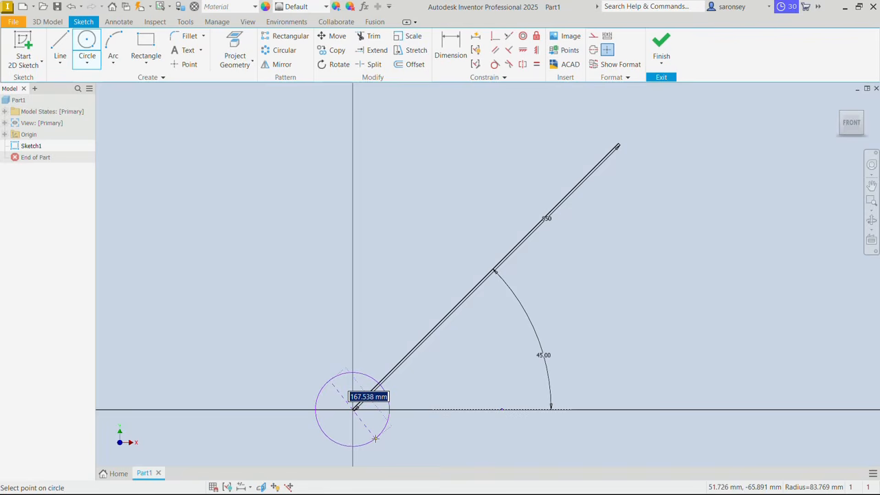
text(15)
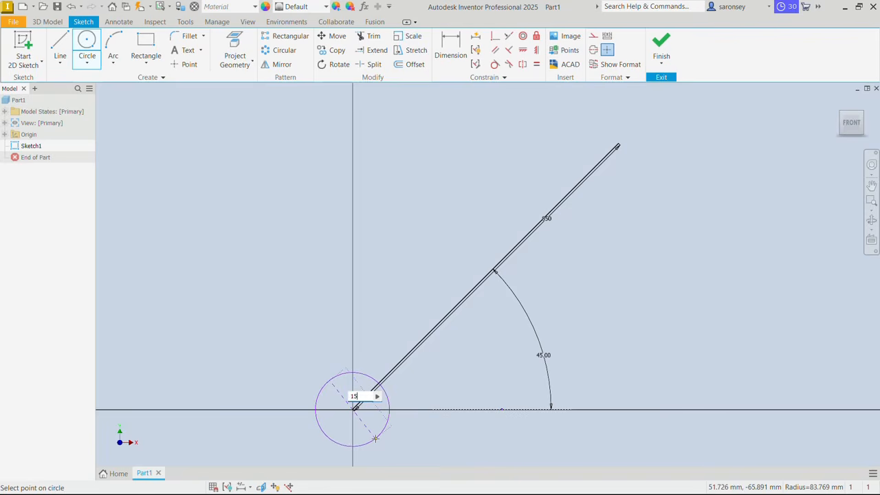
text(0)
key(Return)
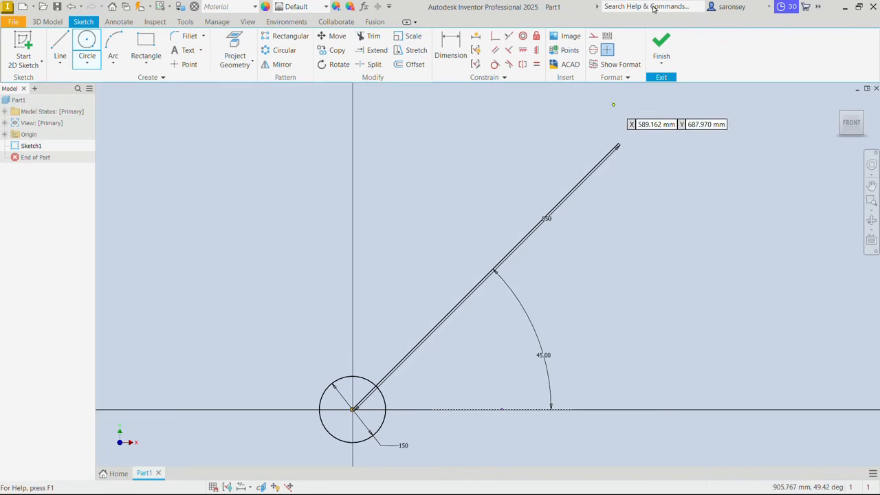
Sketch a circle centered on the inclined line's upper end and constrain it equal to the 150 mm circle
click(618, 144)
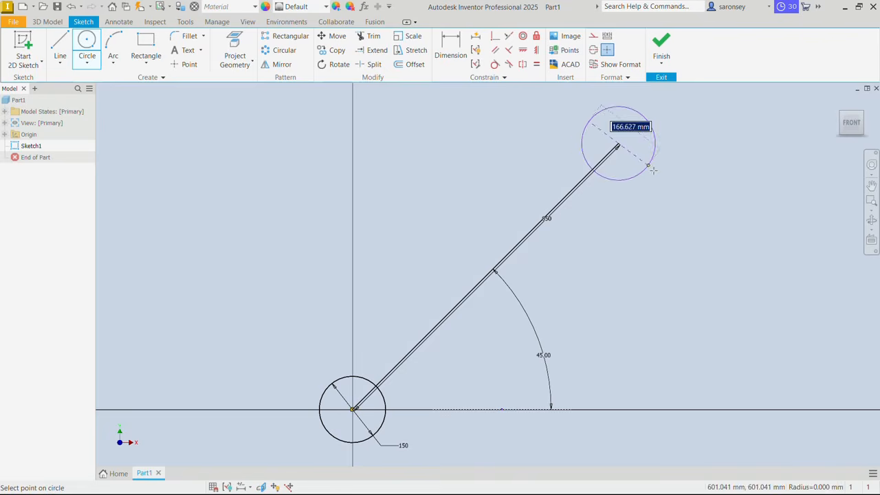
click(653, 170)
click(537, 64)
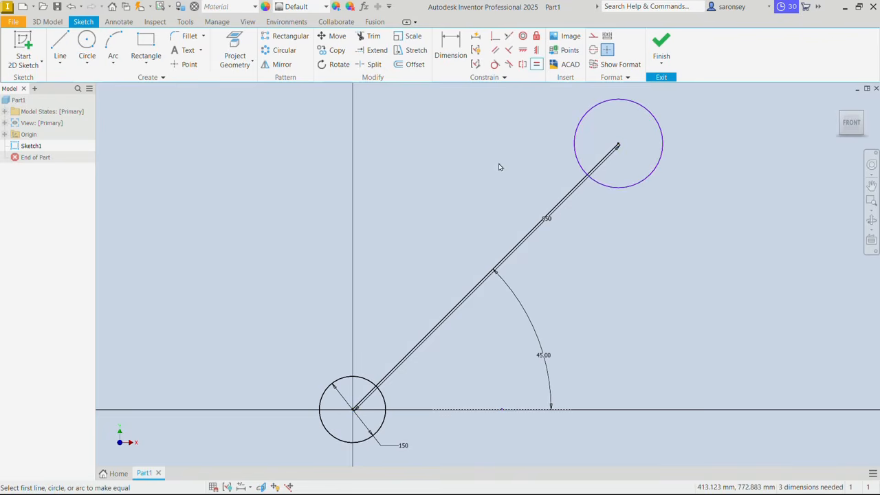
click(371, 379)
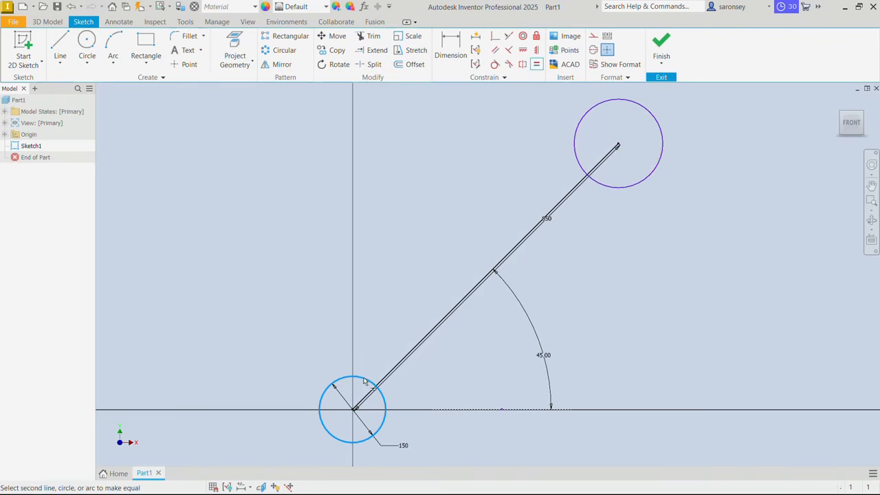
click(645, 187)
right_click(428, 207)
click(474, 208)
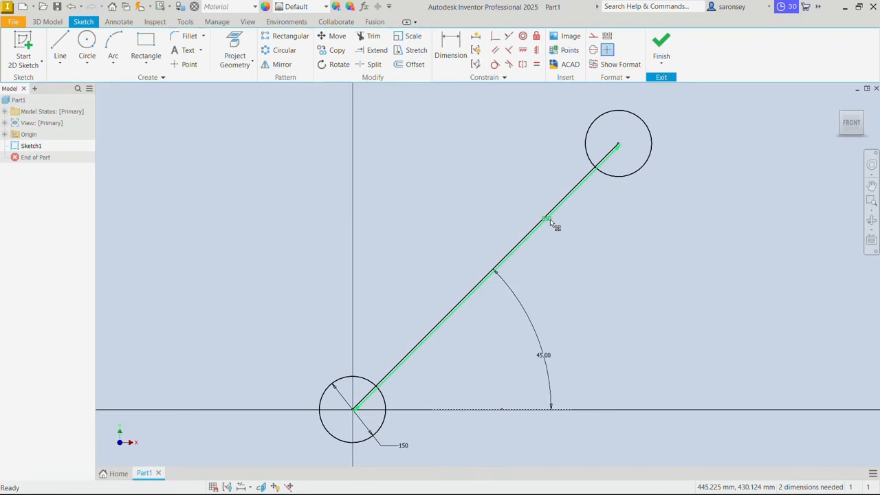
Move the 850 mm dimension clear of the inclined line and offset that line 75 mm to its upper side
drag(550, 219, 678, 347)
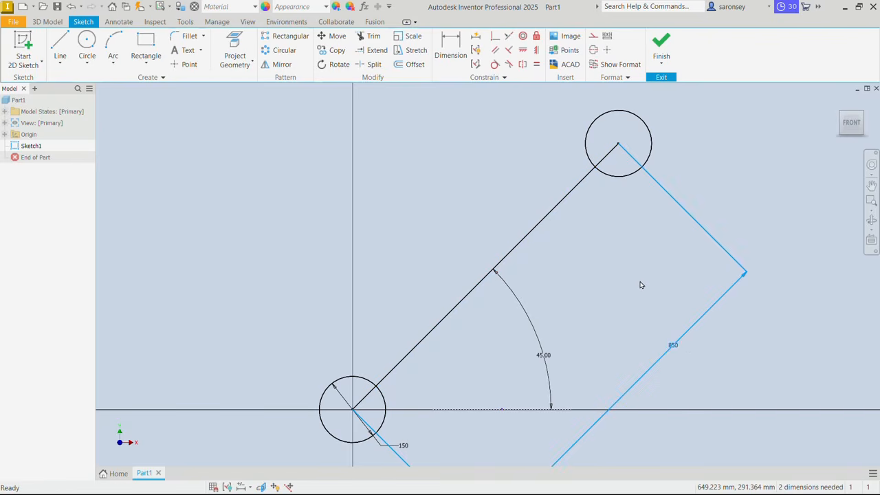
click(409, 65)
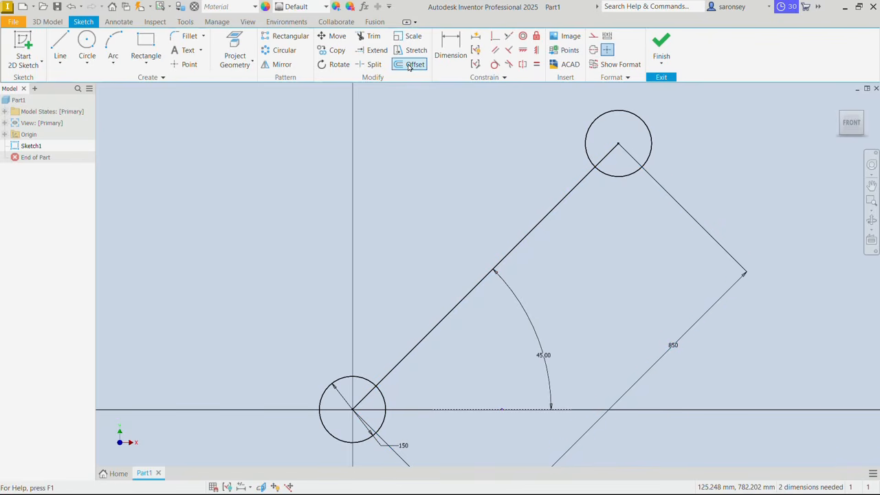
click(539, 229)
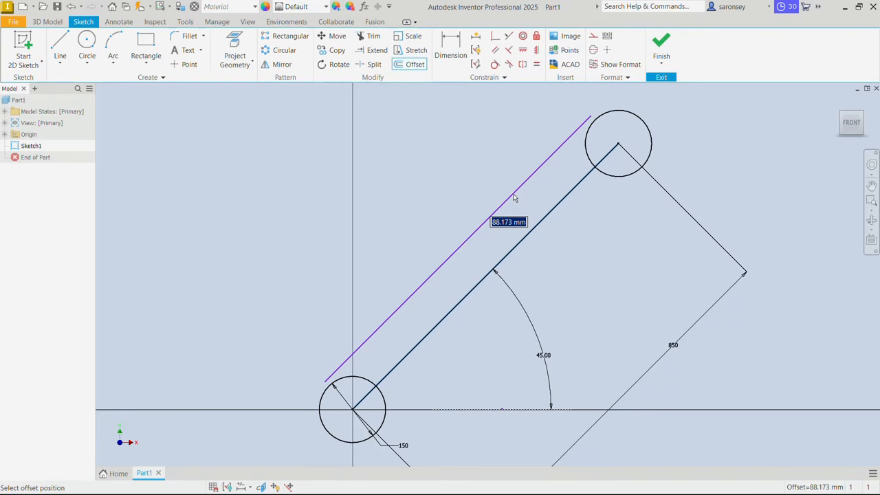
text(75)
key(Return)
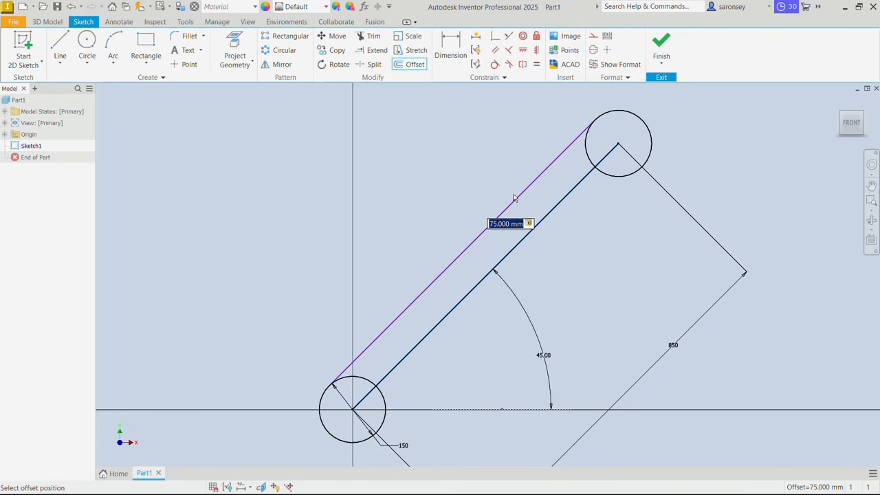
Offset the inclined center line 75 mm to its lower side
click(550, 213)
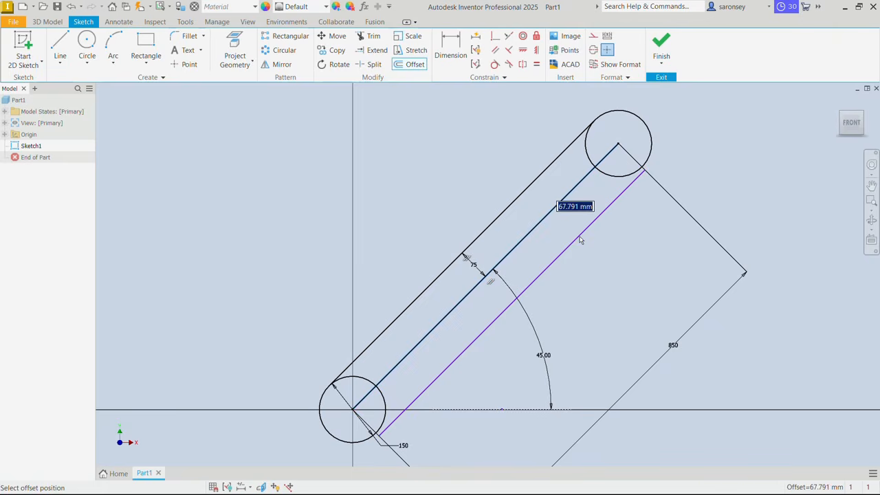
text(7)
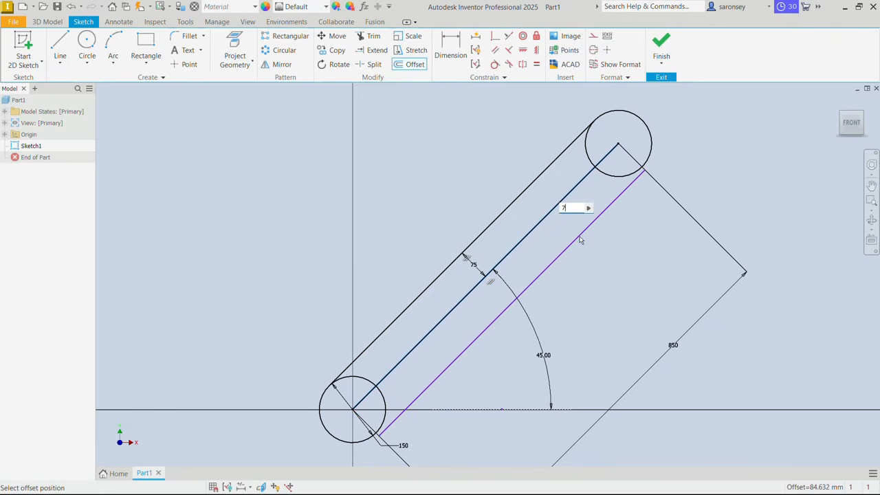
key(Return)
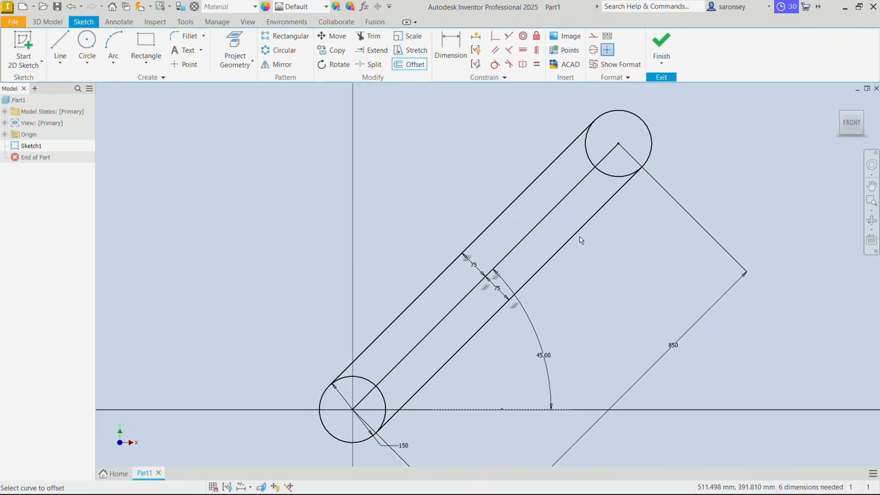
right_click(448, 171)
click(479, 167)
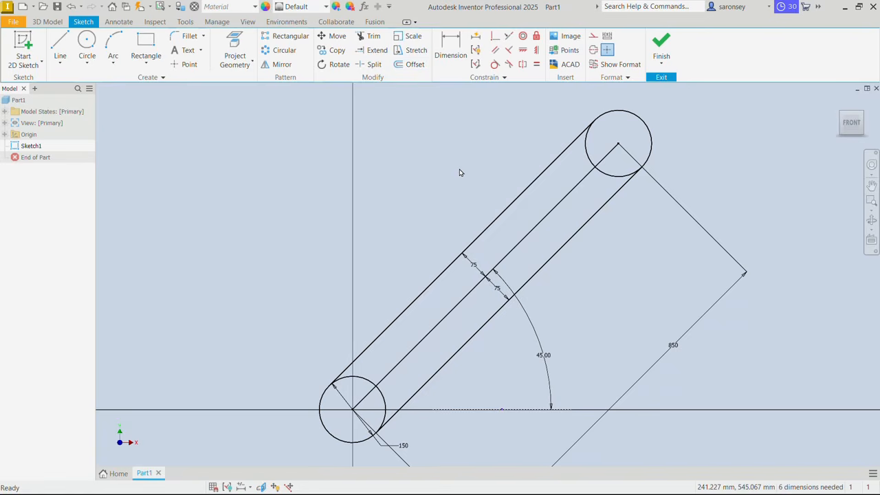
Convert the inclined center line to construction geometry and trim the inner arcs of both circles to form a slot-shaped belt outline
click(557, 205)
click(593, 36)
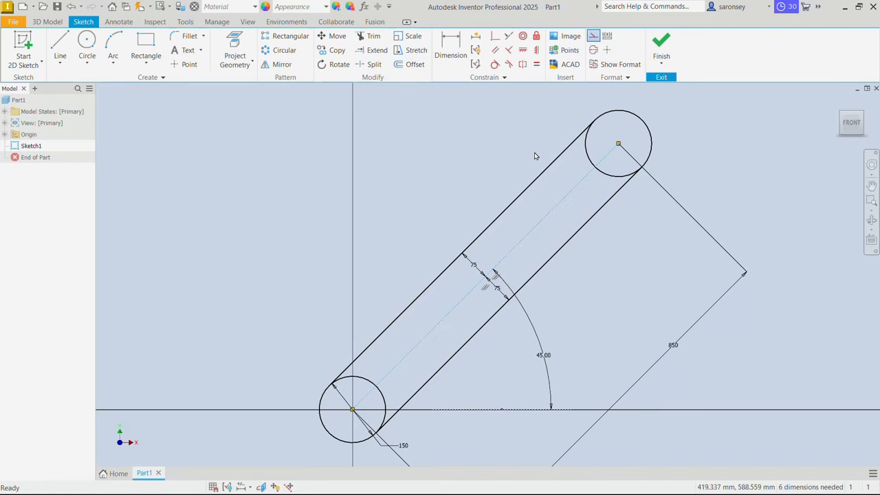
click(370, 38)
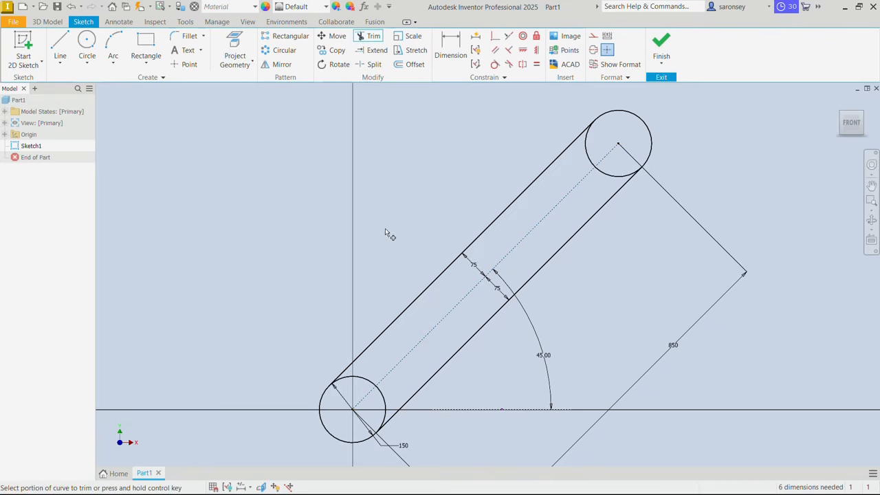
click(361, 379)
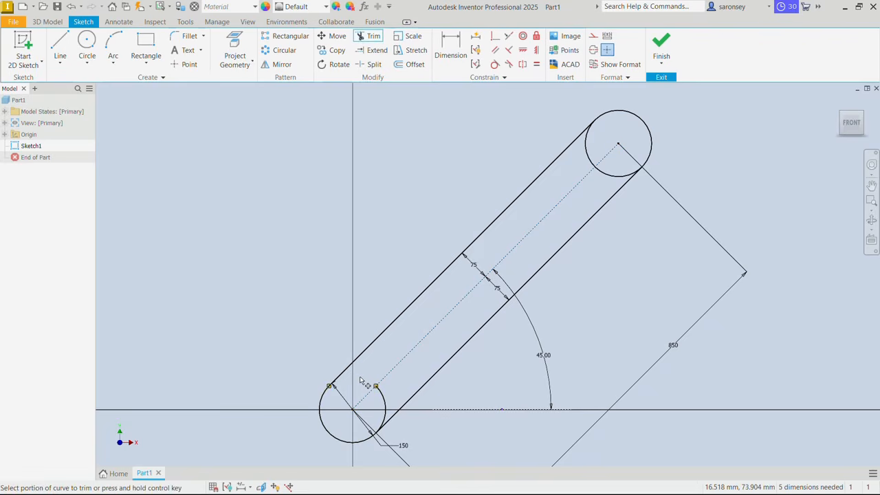
click(588, 156)
click(609, 178)
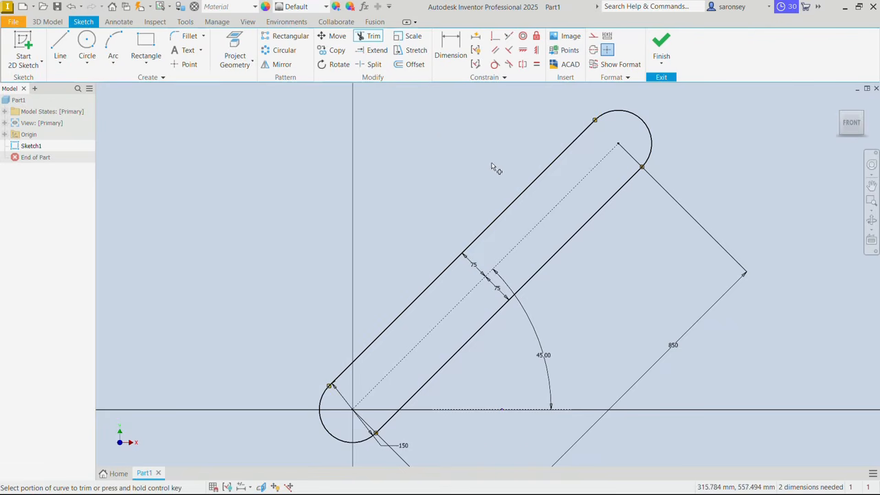
right_click(447, 132)
click(481, 130)
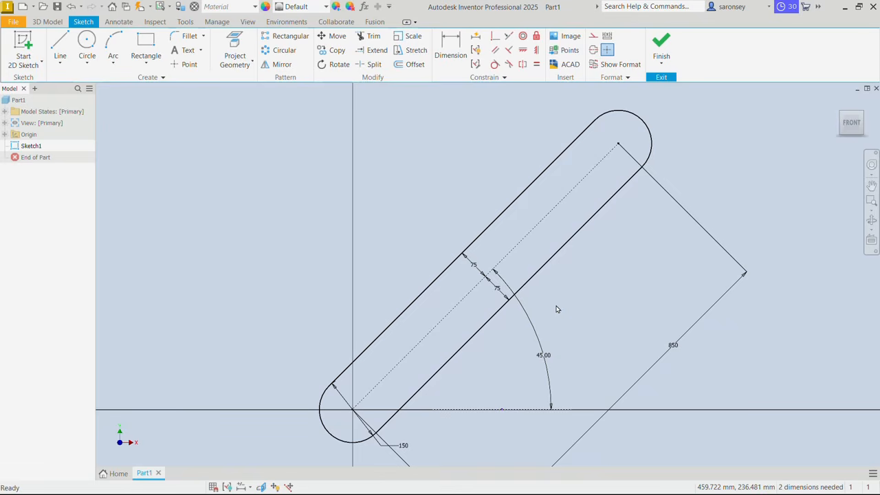
Finish the sketch and create a work point where the upper belt line meets the lower end arc
click(661, 47)
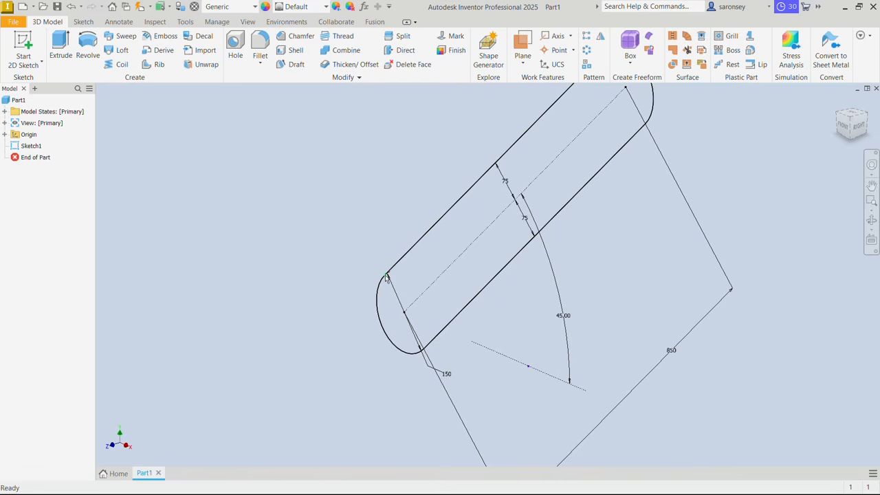
click(558, 50)
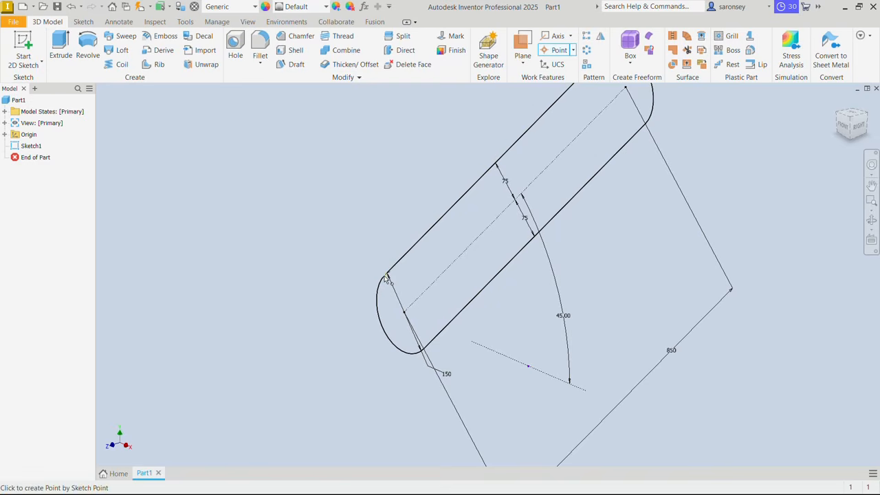
click(387, 277)
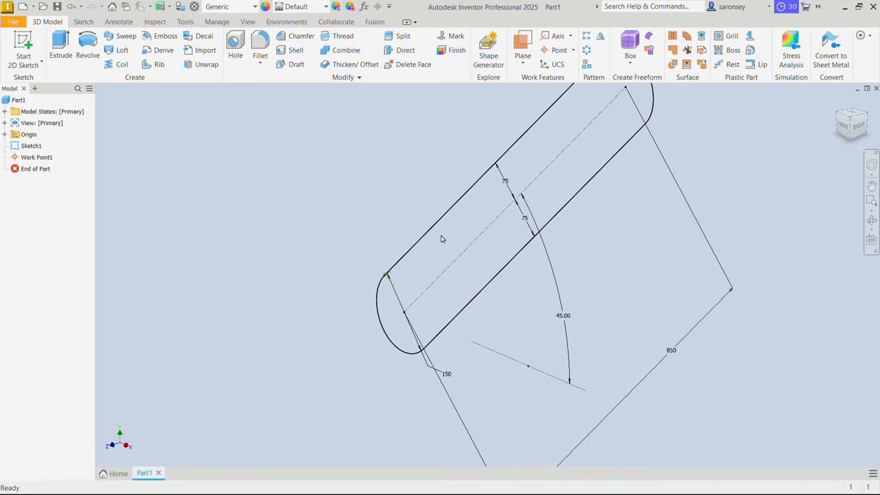
Add a numeric user parameter named DRIVE with a value of 100 mm and mark it as a key and export parameter
click(364, 7)
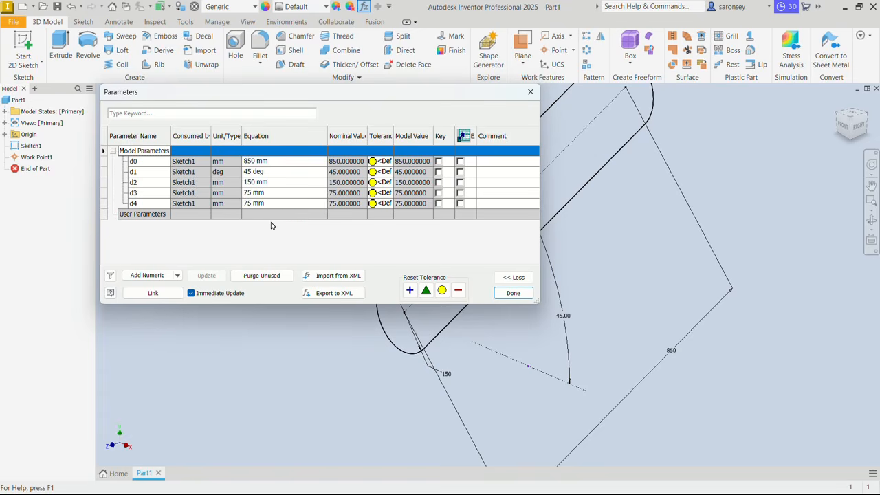
click(146, 276)
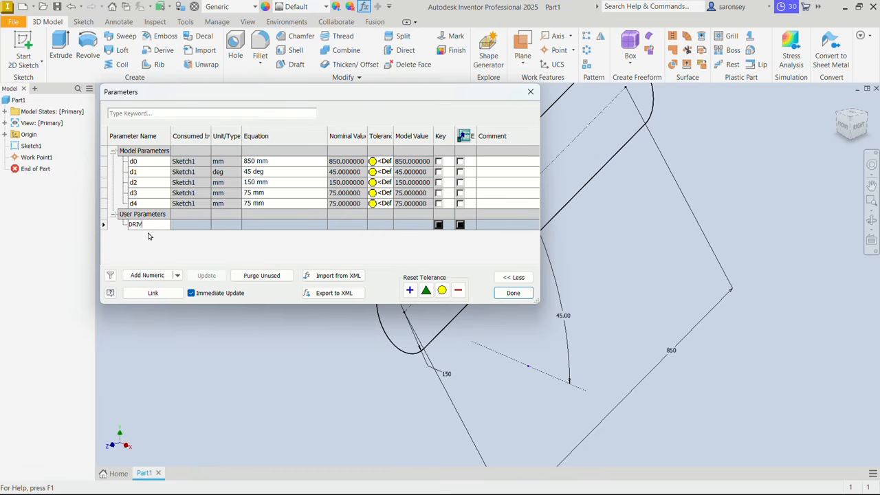
click(267, 227)
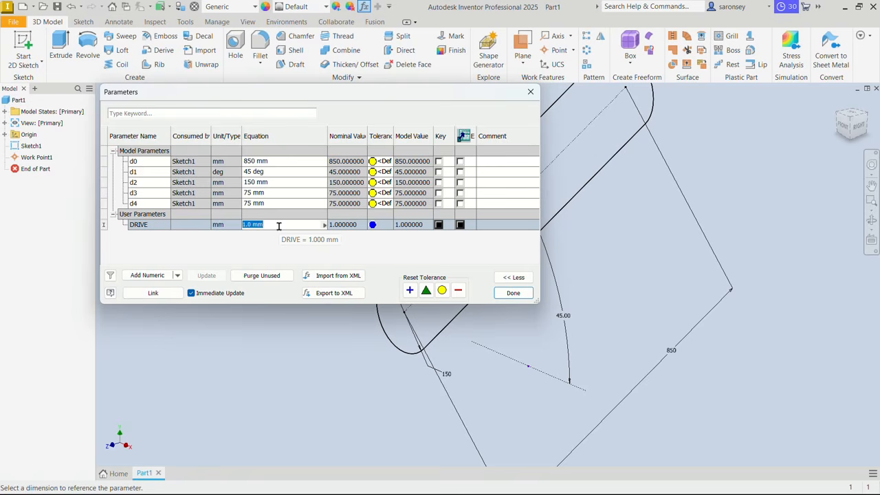
text(100)
click(438, 225)
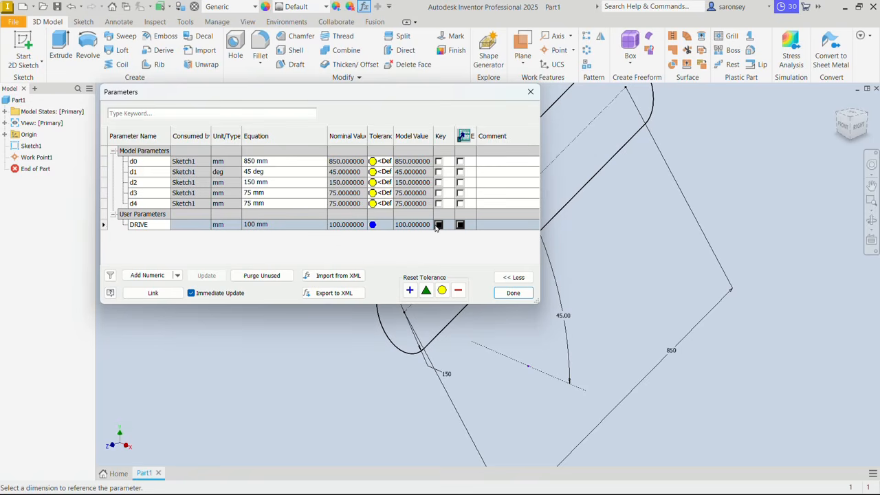
click(459, 225)
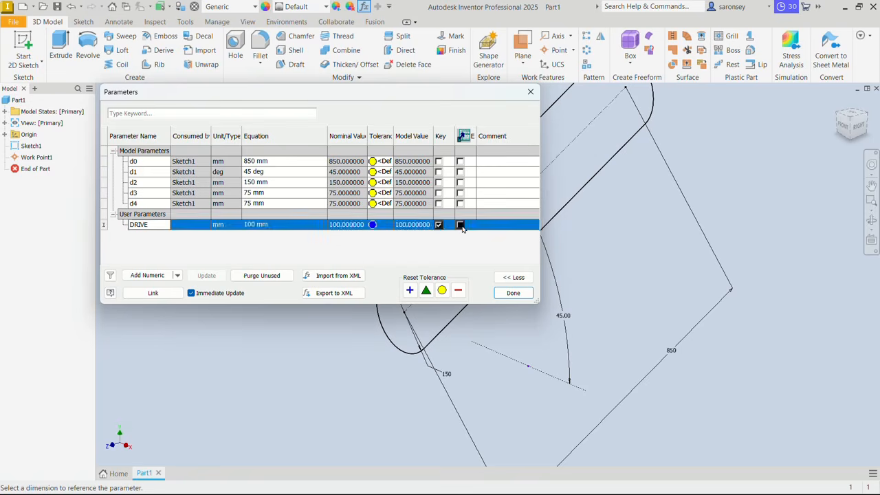
click(512, 295)
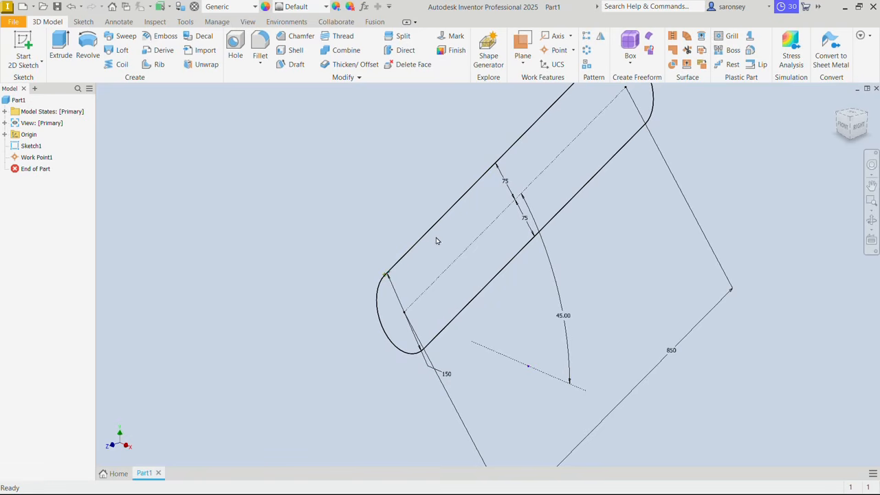
Set up a rectangular pattern of the work point along the belt outline, with two occurrences spaced by the DRIVE parameter
click(589, 37)
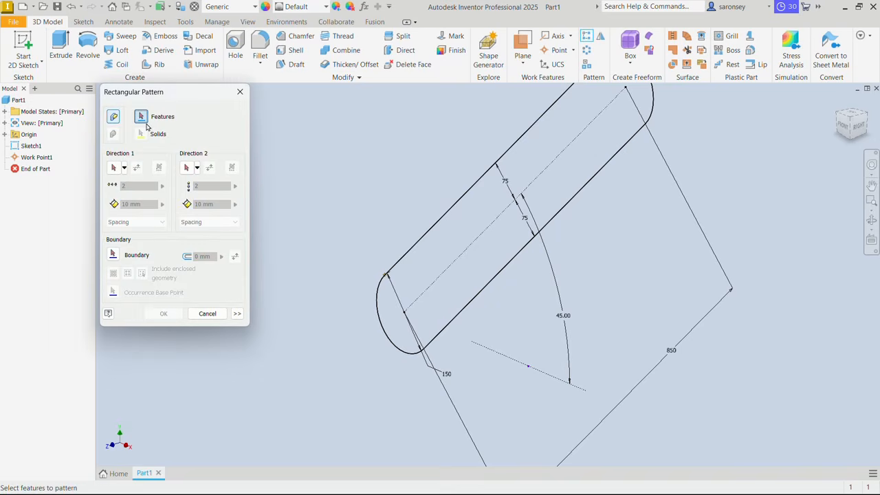
click(386, 275)
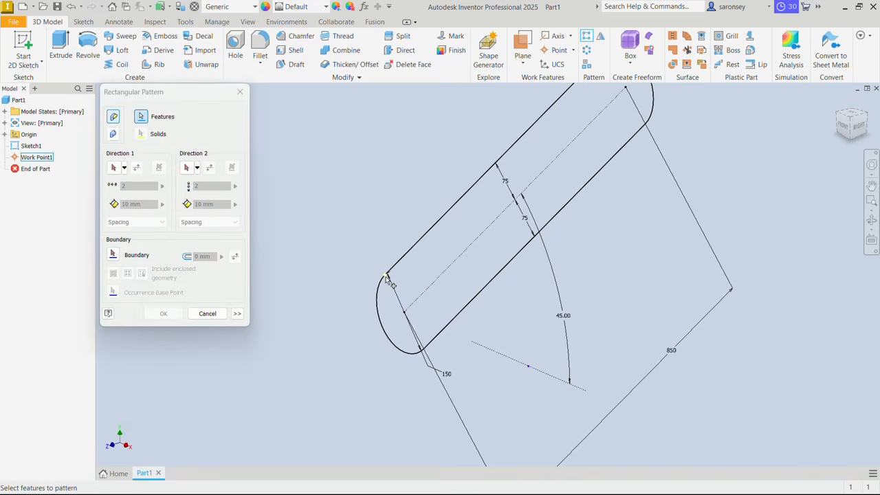
click(113, 167)
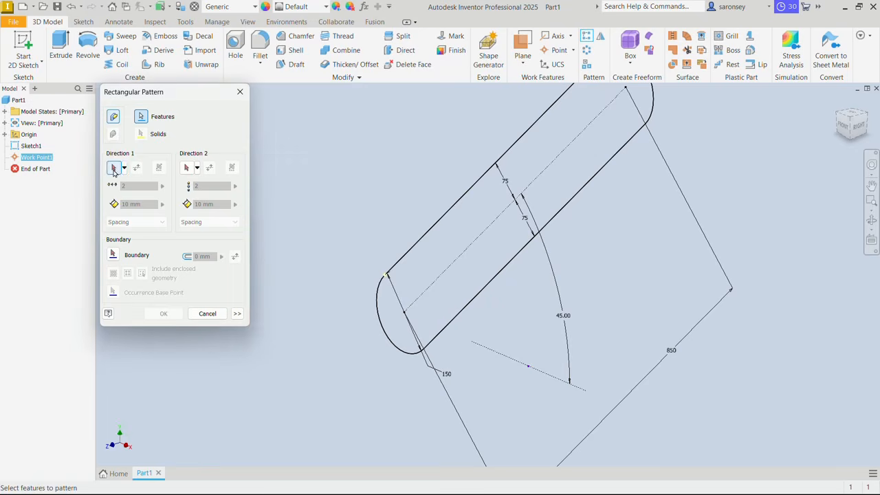
click(442, 220)
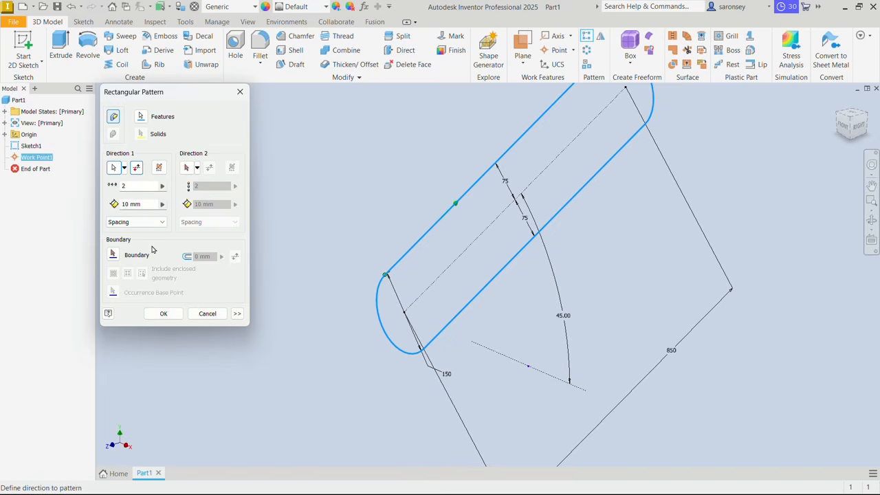
click(163, 205)
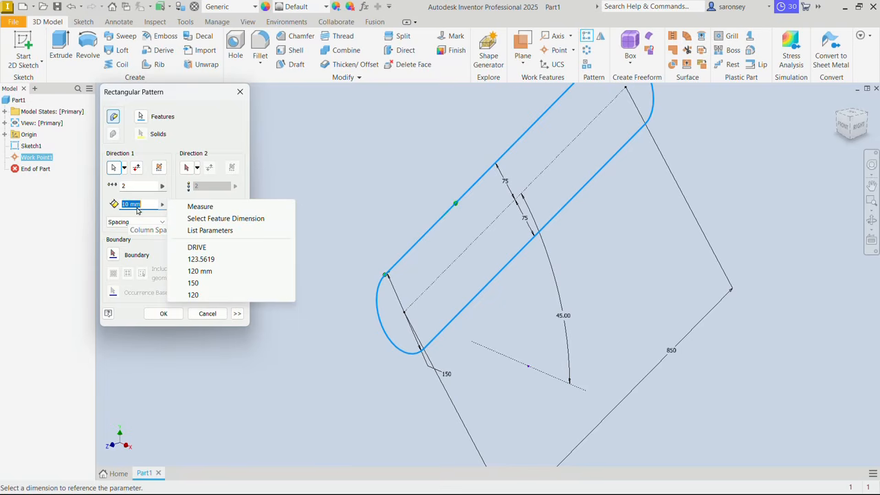
click(210, 232)
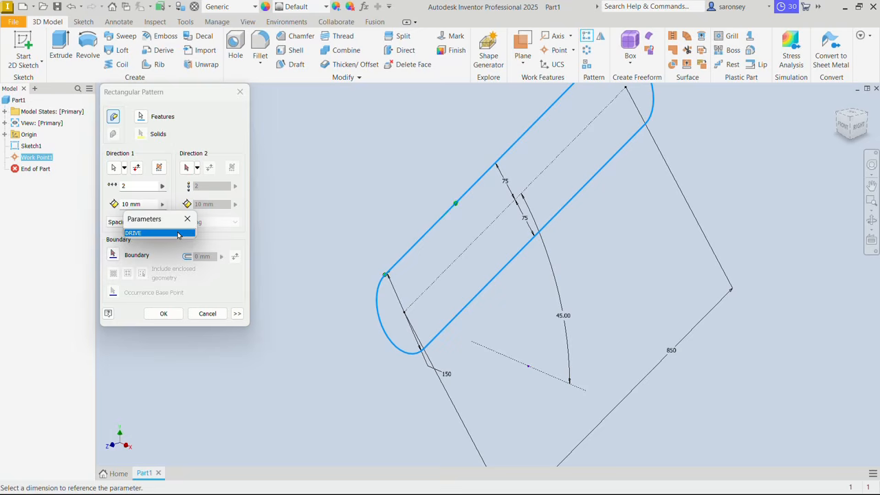
click(177, 234)
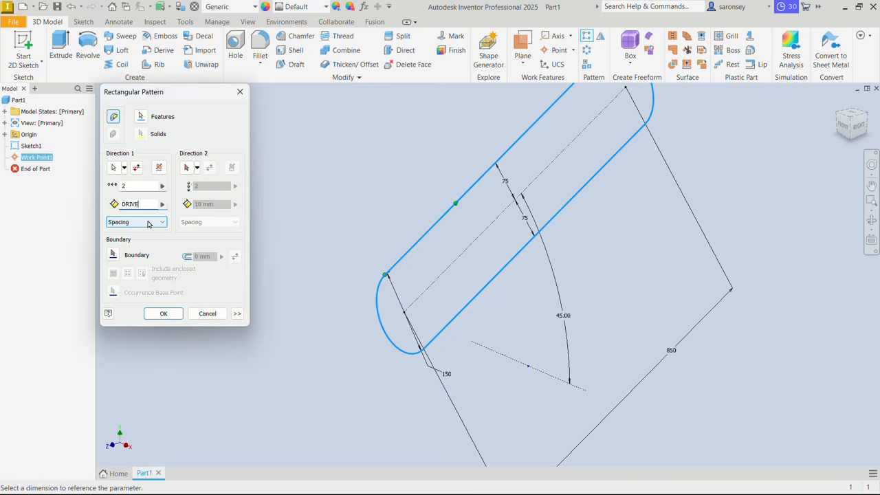
Set the pattern path's start at the original work point and create the pattern
click(237, 314)
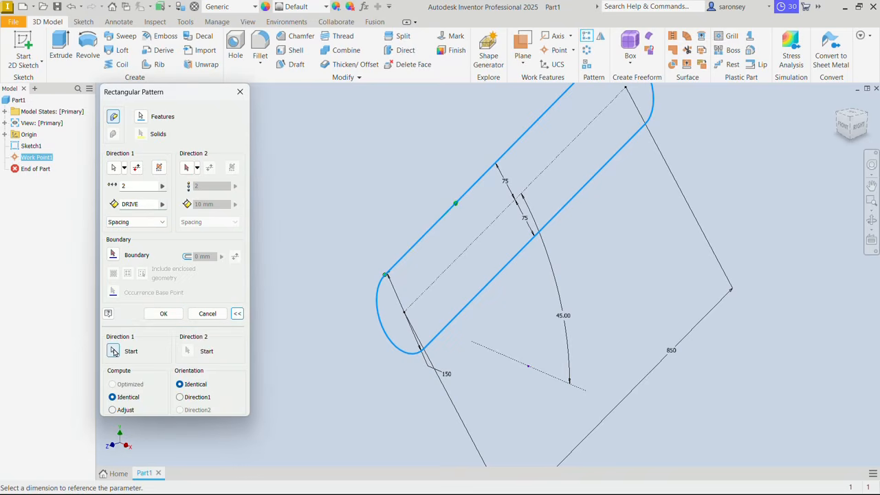
click(113, 350)
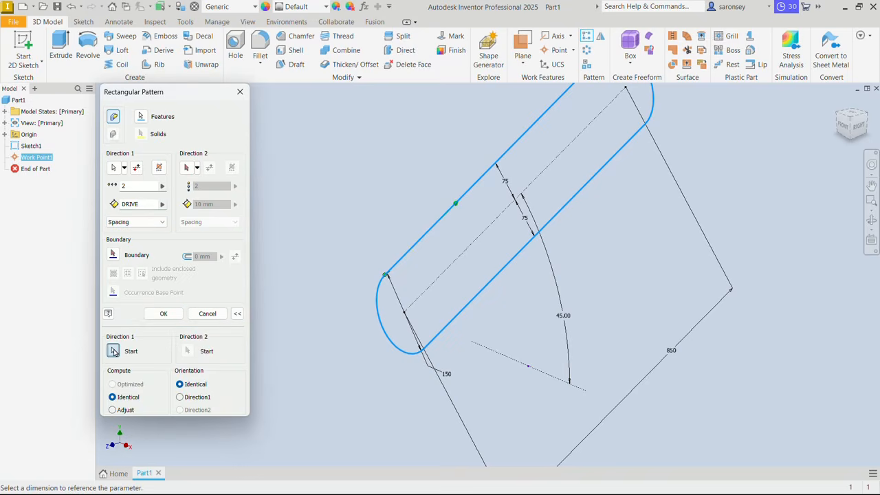
click(386, 276)
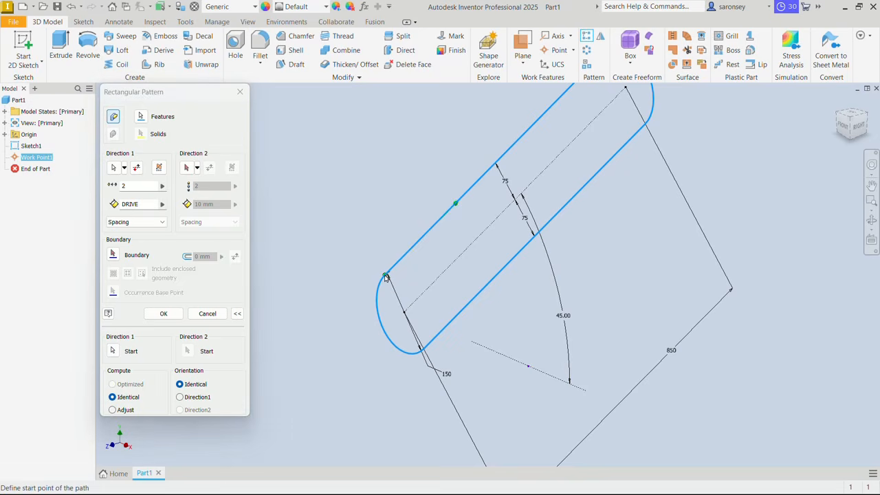
scroll(416, 255, down, 5)
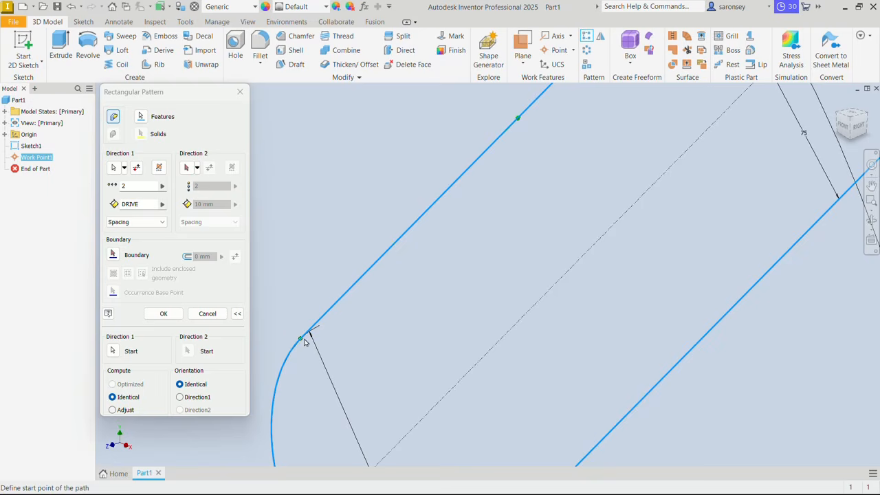
scroll(395, 316, down, 3)
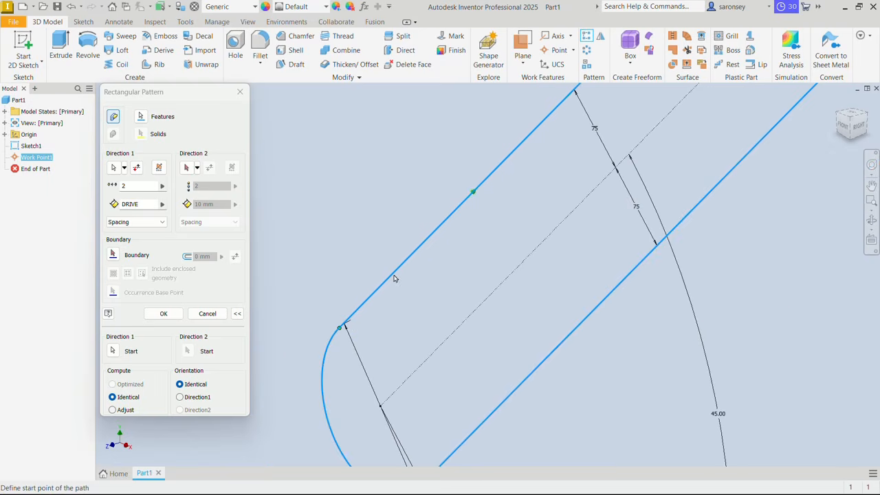
click(170, 315)
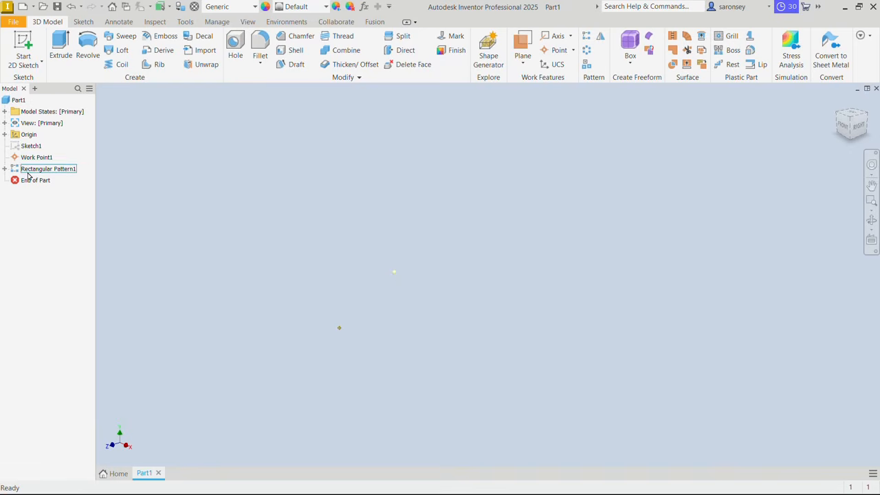
Make the belt path sketch visible again and hide the original work point
click(32, 146)
right_click(33, 151)
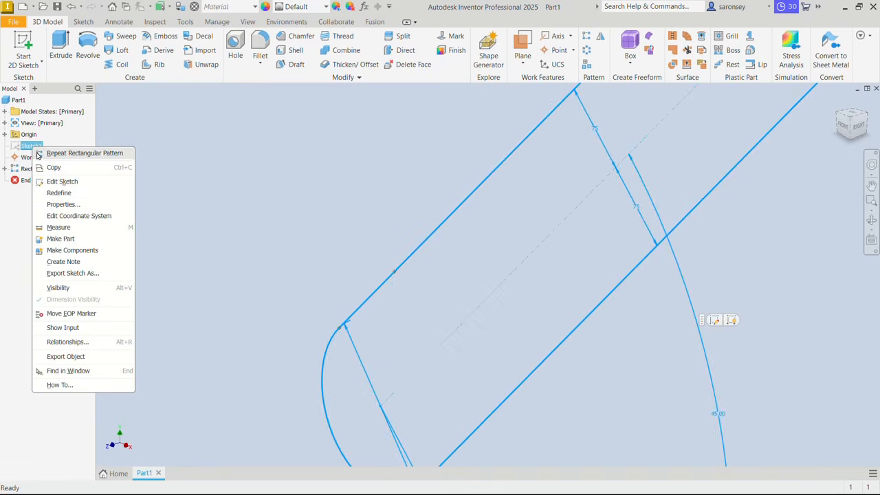
click(73, 293)
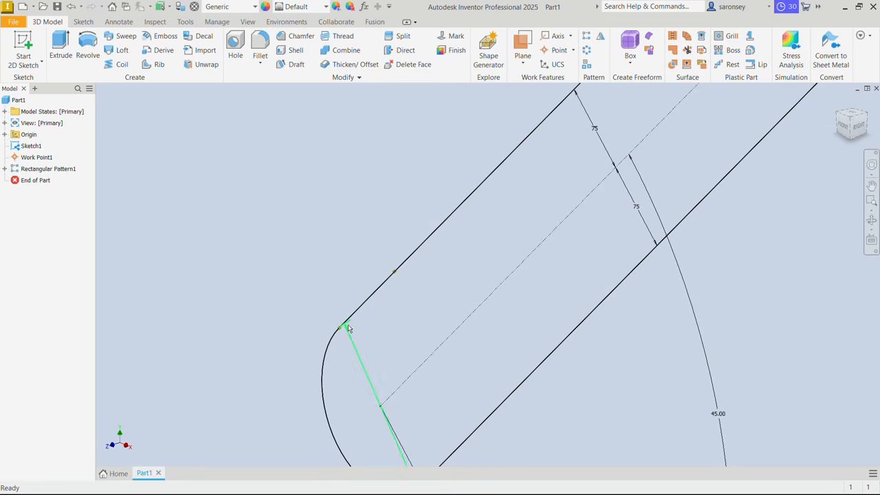
right_click(36, 159)
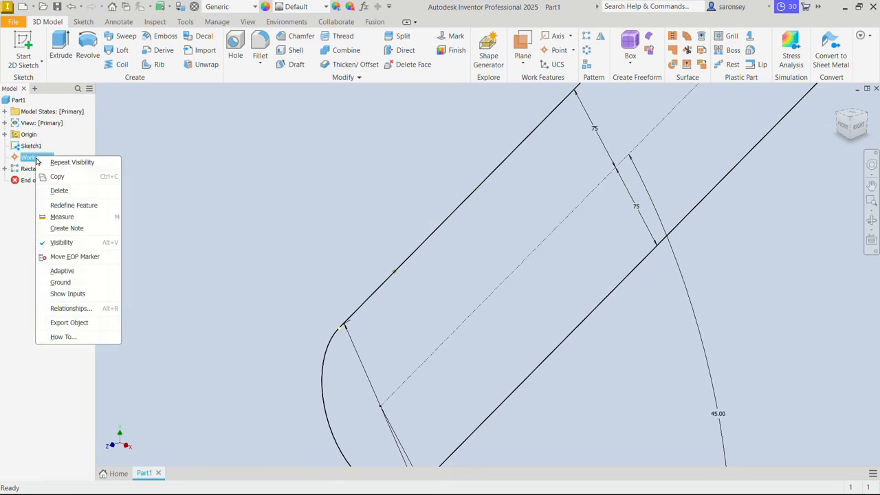
click(64, 245)
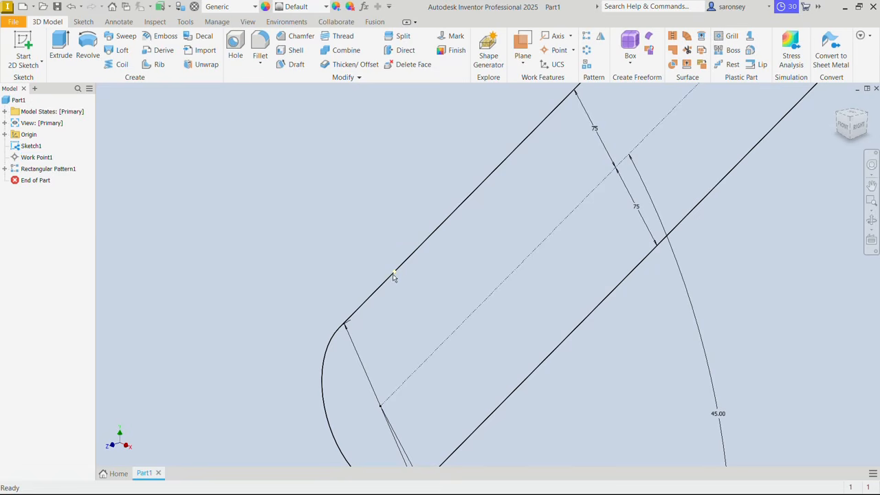
Set up a rectangular pattern of the DRIVE-spaced point along the belt outline, with 15 occurrences distributed over the Curve Length
scroll(397, 274, down, 5)
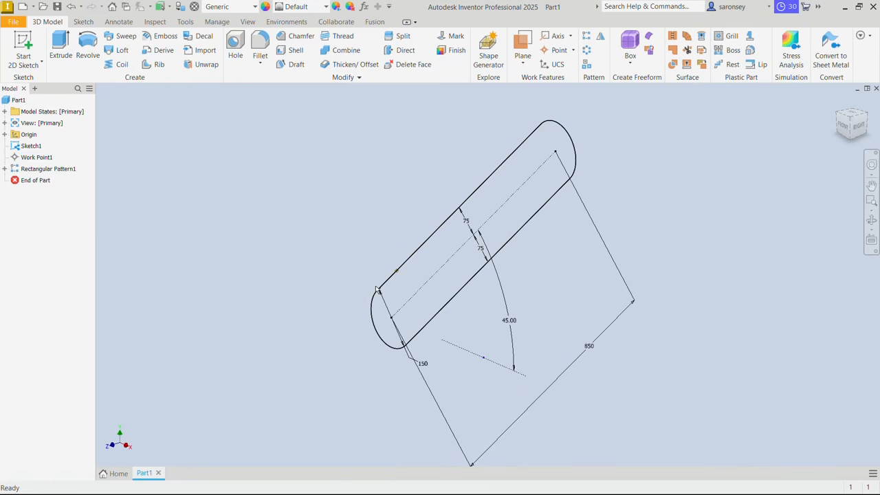
click(588, 37)
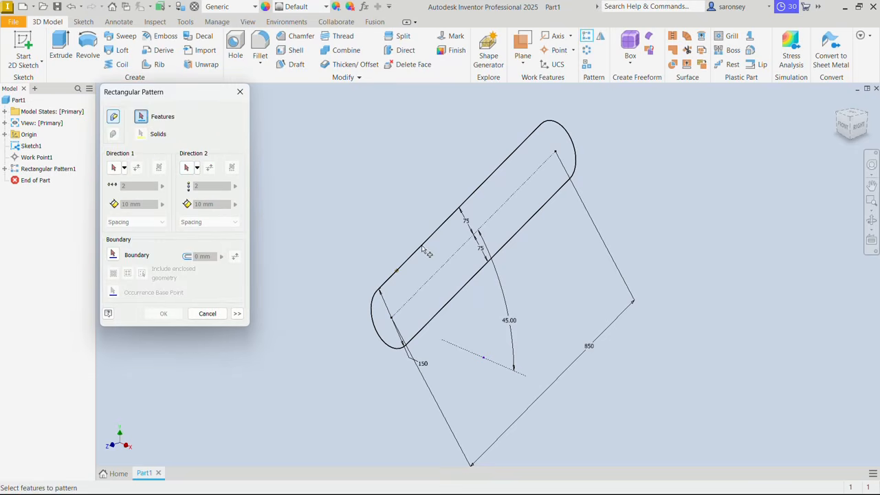
click(397, 271)
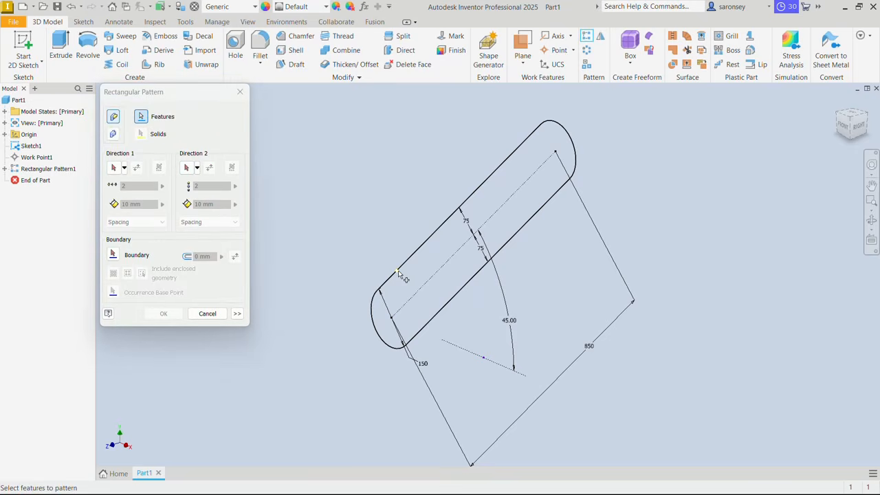
click(114, 168)
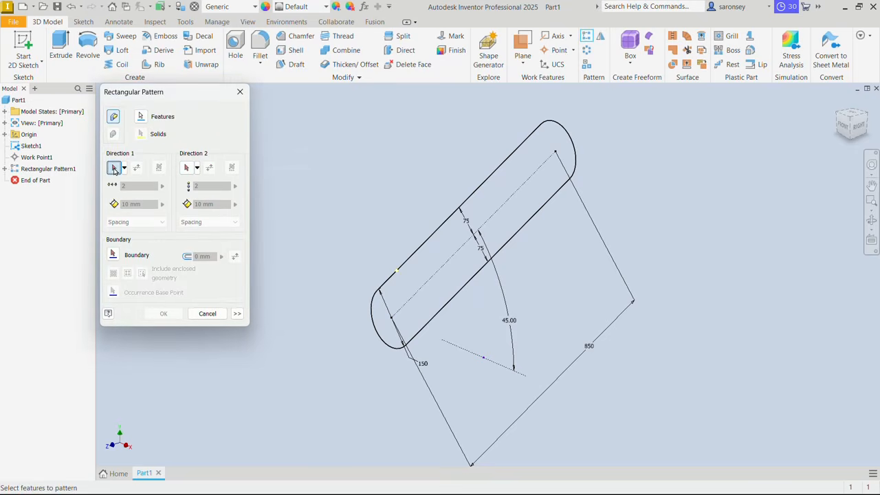
click(450, 226)
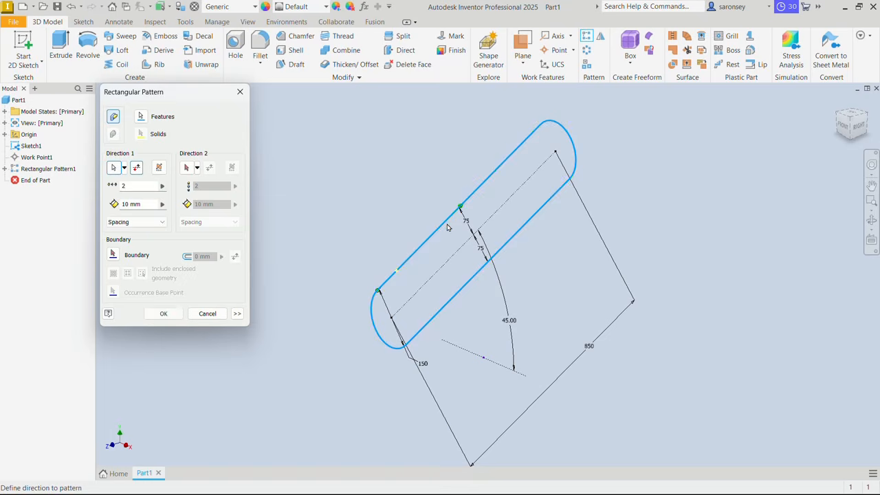
click(126, 187)
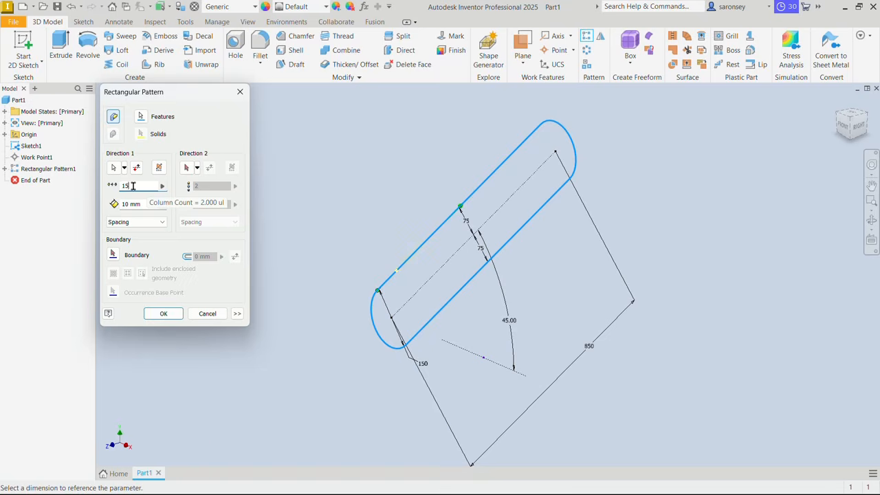
click(162, 222)
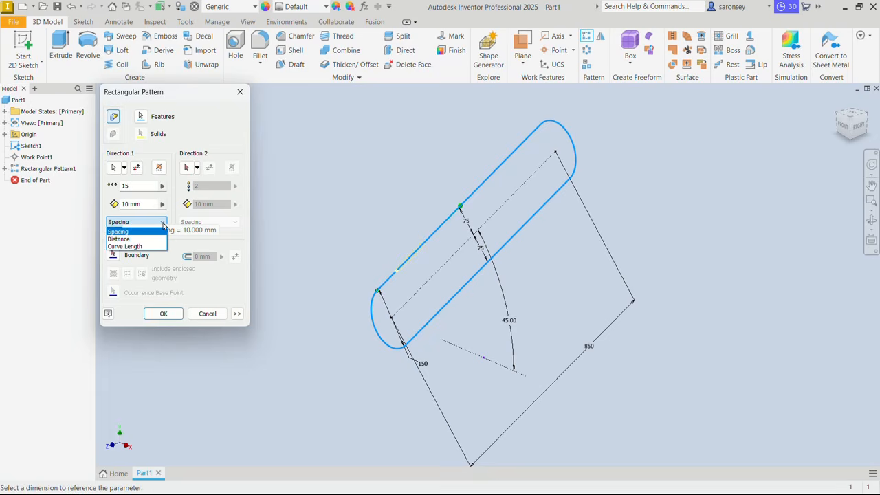
click(134, 246)
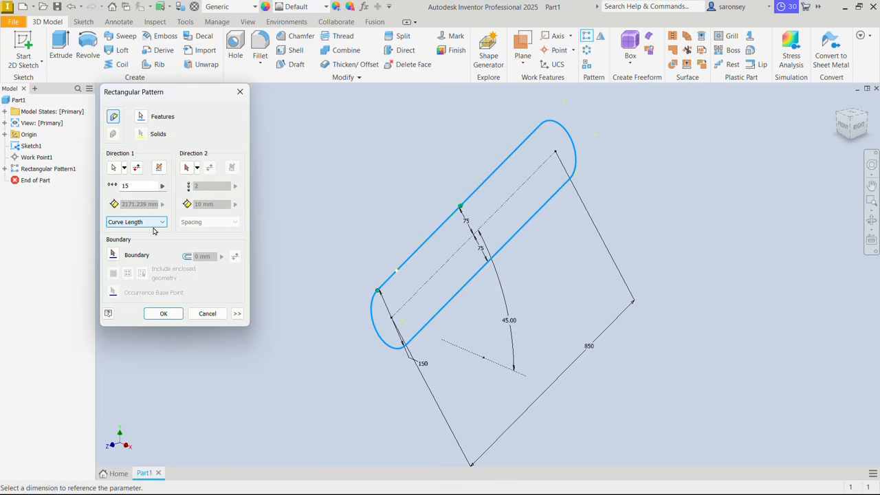
Start the pattern path at the DRIVE-spaced point, set orientation to Direction1 and compute to Adjust, and create the pattern
click(237, 313)
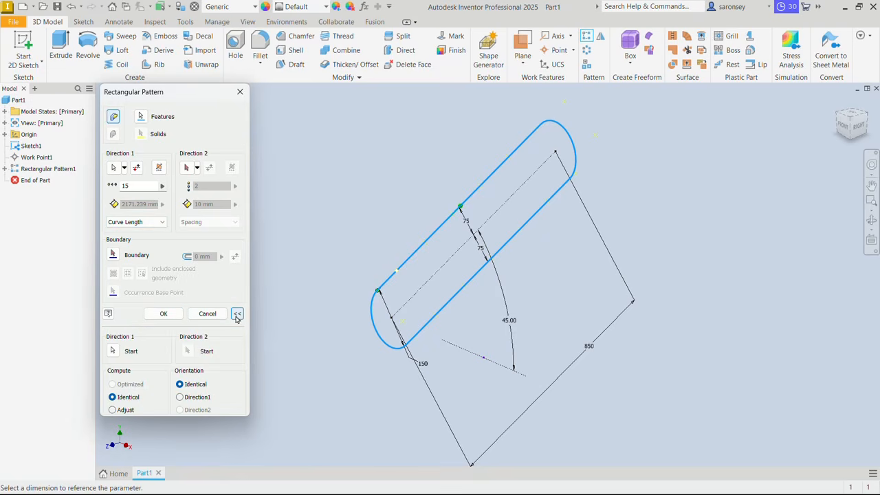
click(113, 350)
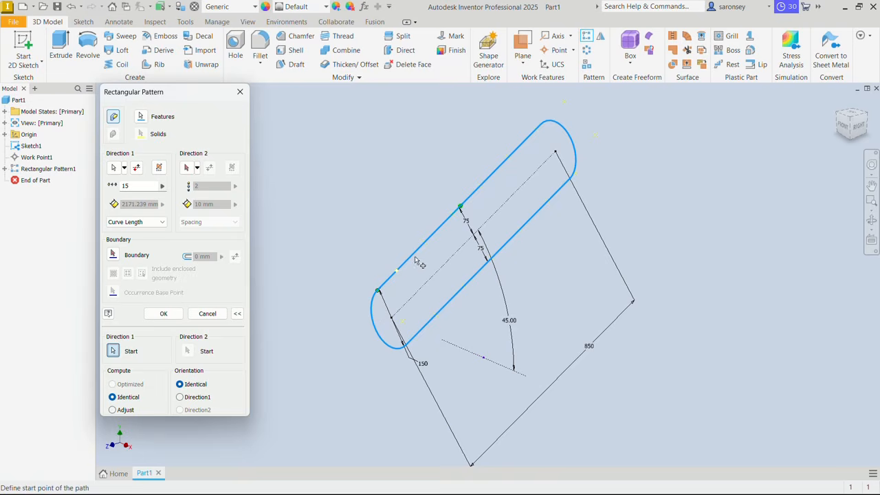
click(397, 272)
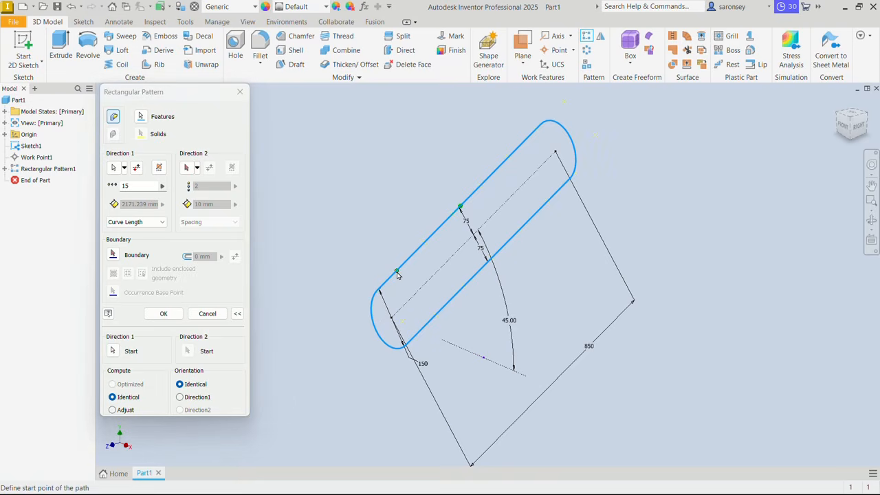
click(181, 397)
click(113, 410)
click(163, 314)
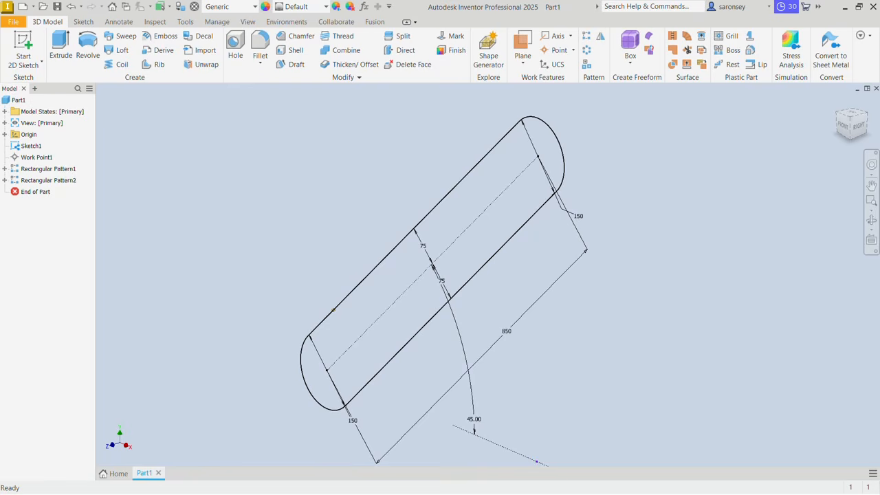
Save the part as BELT PATH in the BUCKET ELEVATOR folder
click(58, 7)
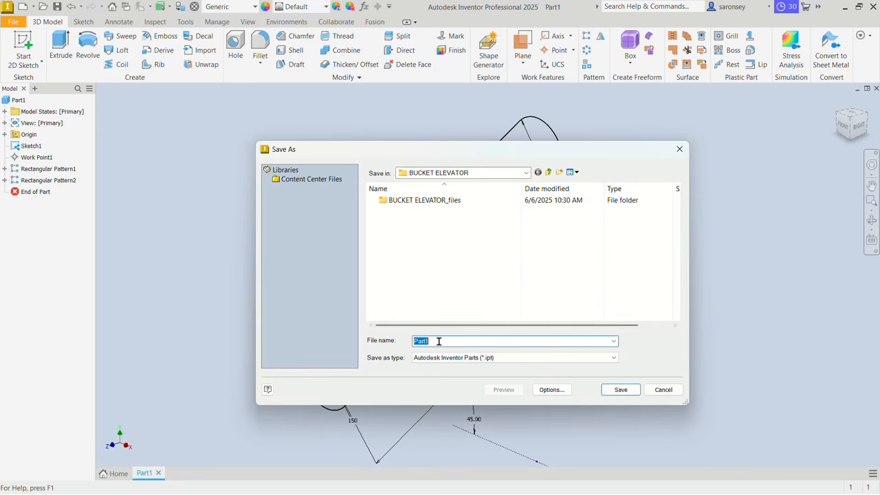
text(BELT PATH)
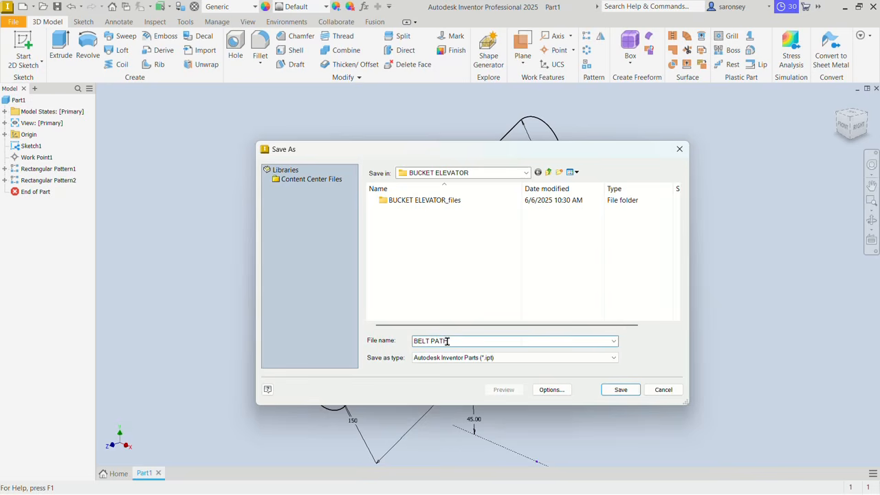
click(621, 389)
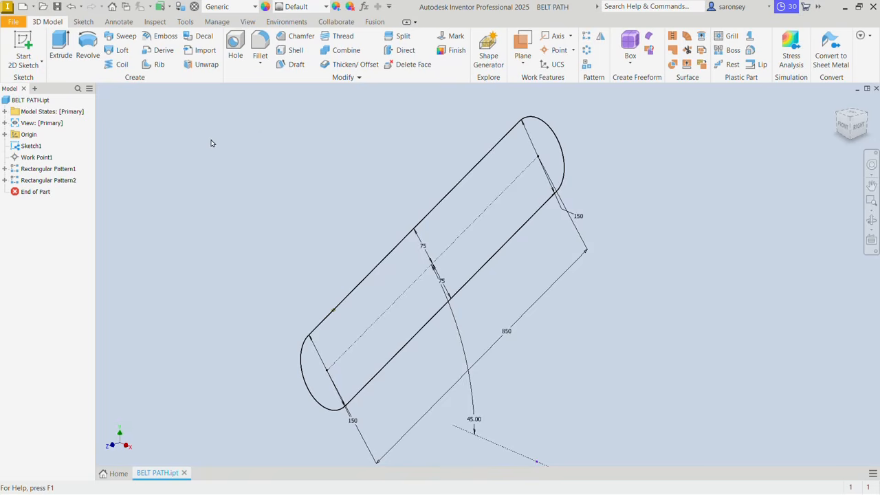
Make a copy of the BELT PATH part file within the BUCKET ELEVATOR folder
key(ctrl+o)
click(413, 212)
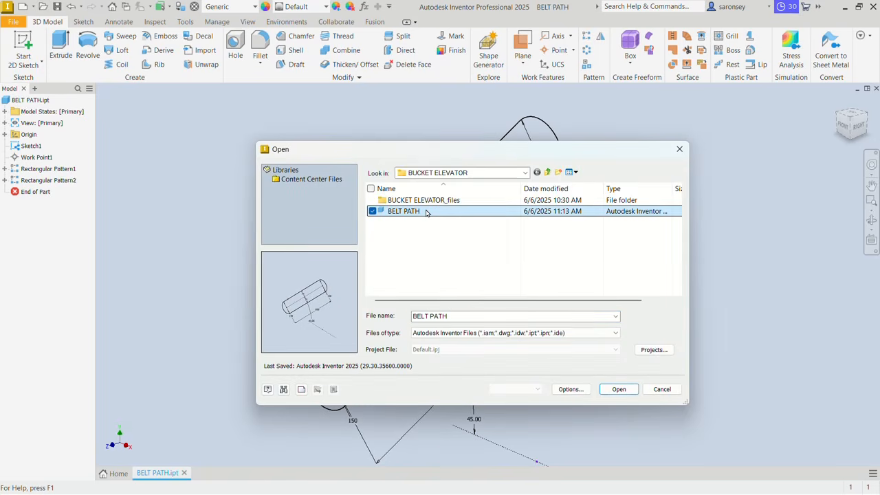
right_click(426, 213)
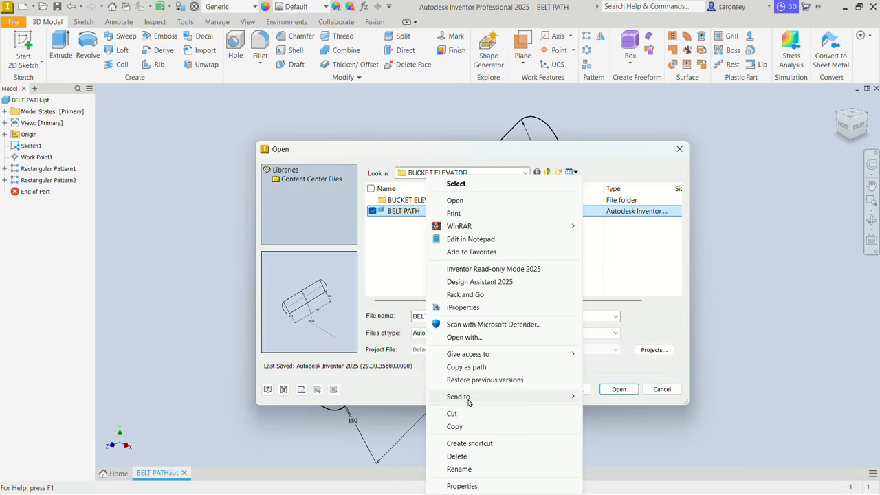
click(461, 426)
click(429, 246)
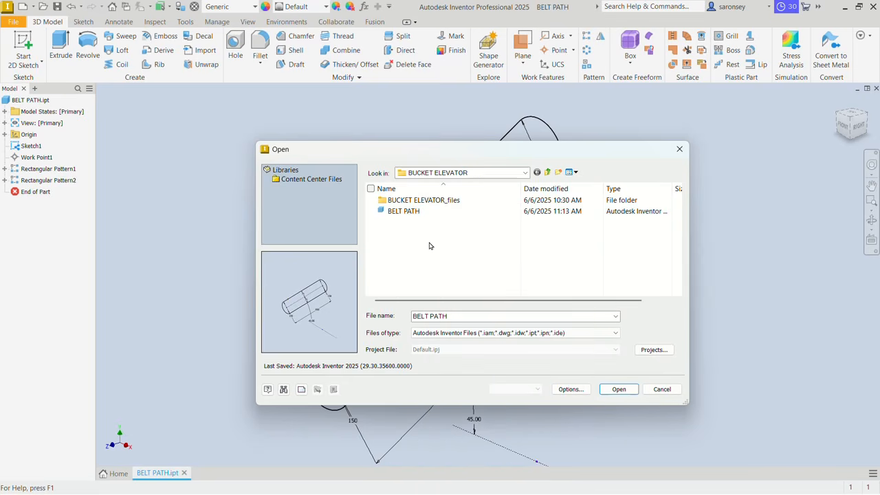
right_click(430, 246)
click(480, 305)
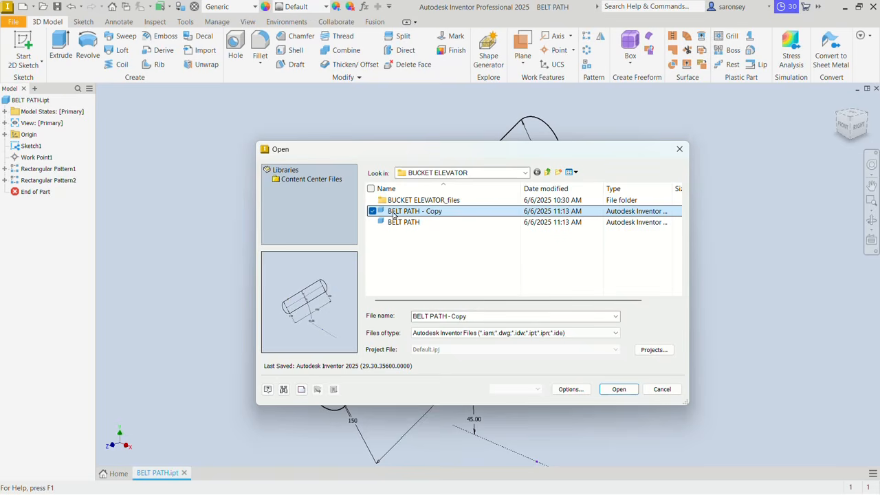
Rename the copied part file to BELT and open it
click(429, 213)
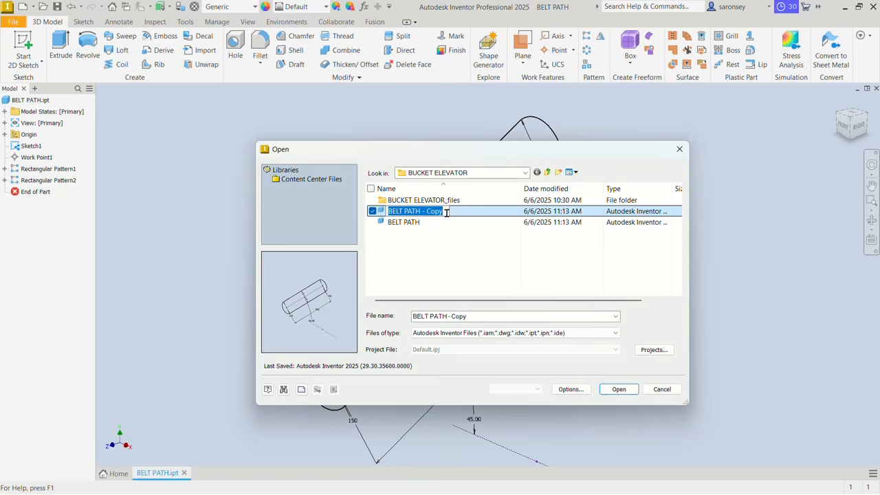
drag(446, 213, 418, 215)
key(BackSpace)
key(Return)
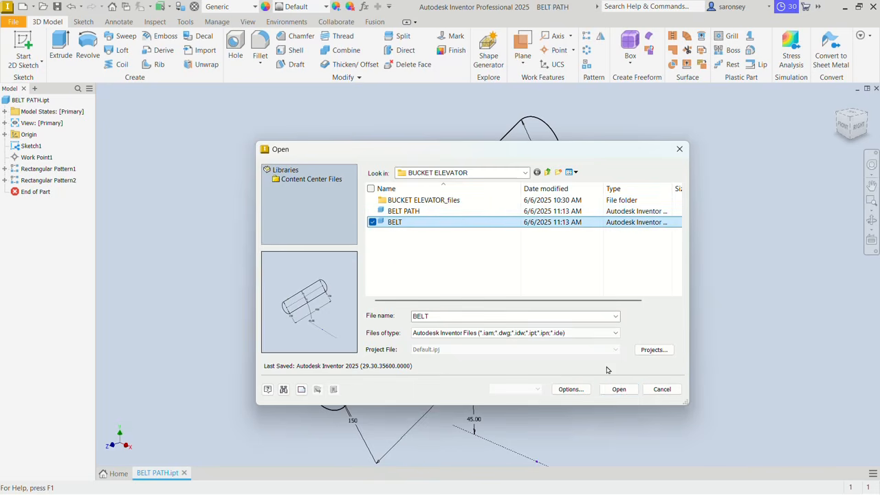
click(619, 389)
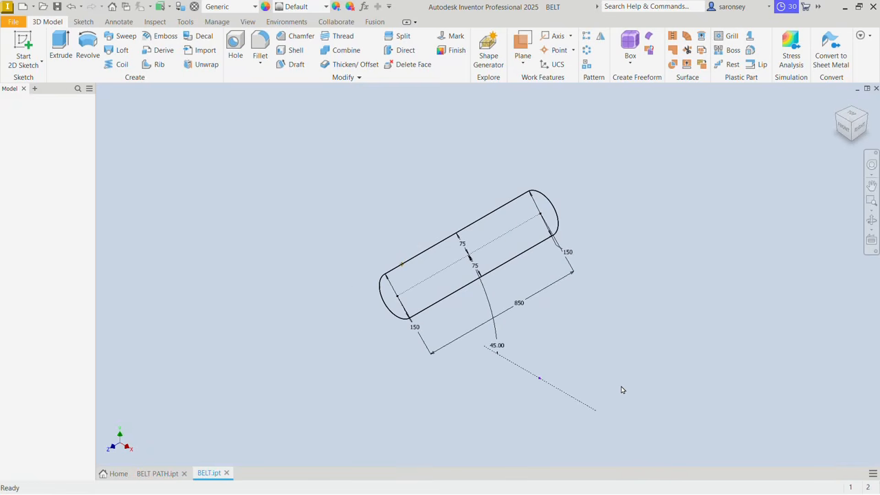
Delete both rectangular point patterns from the BELT part
scroll(613, 330, up, 1)
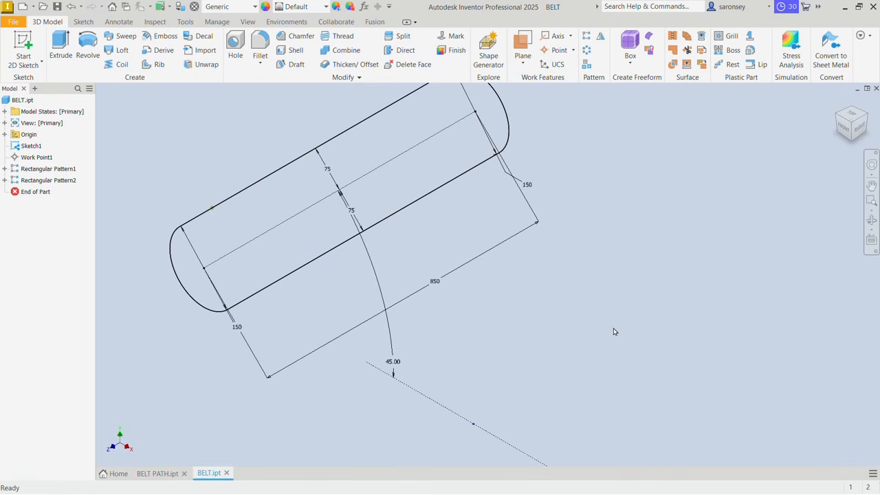
scroll(553, 296, up, 3)
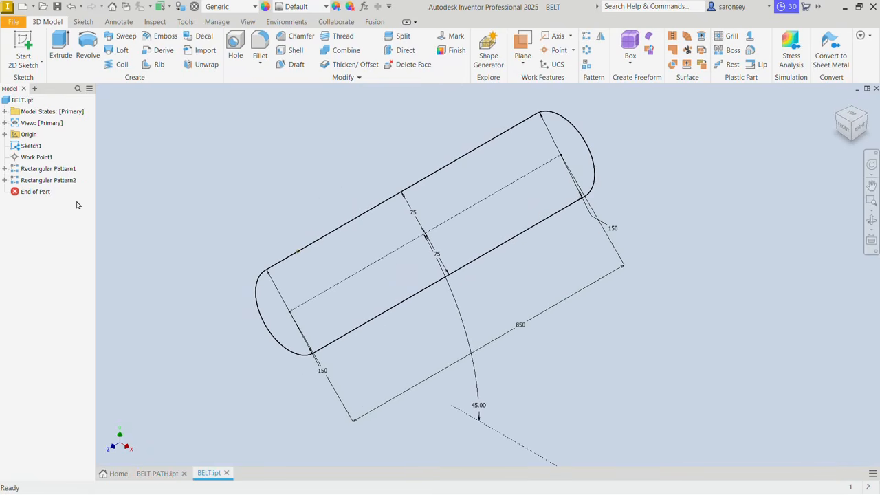
click(59, 180)
right_click(58, 180)
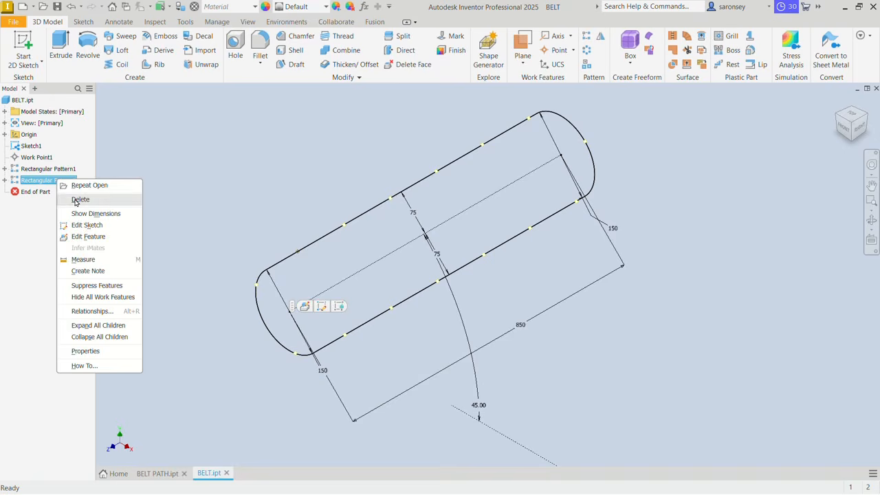
click(80, 200)
click(63, 169)
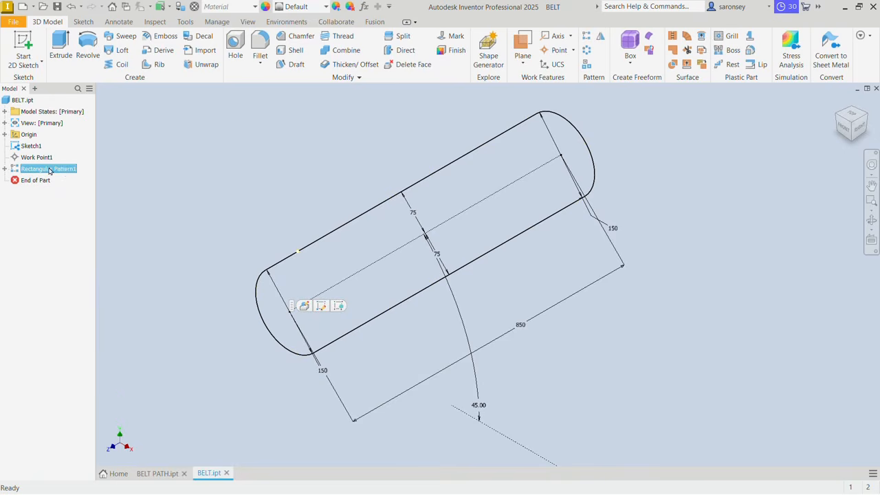
right_click(50, 171)
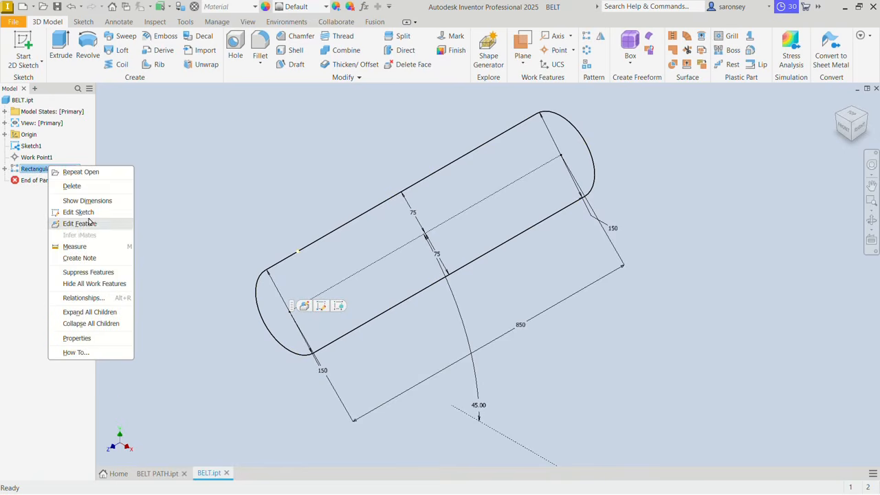
click(71, 185)
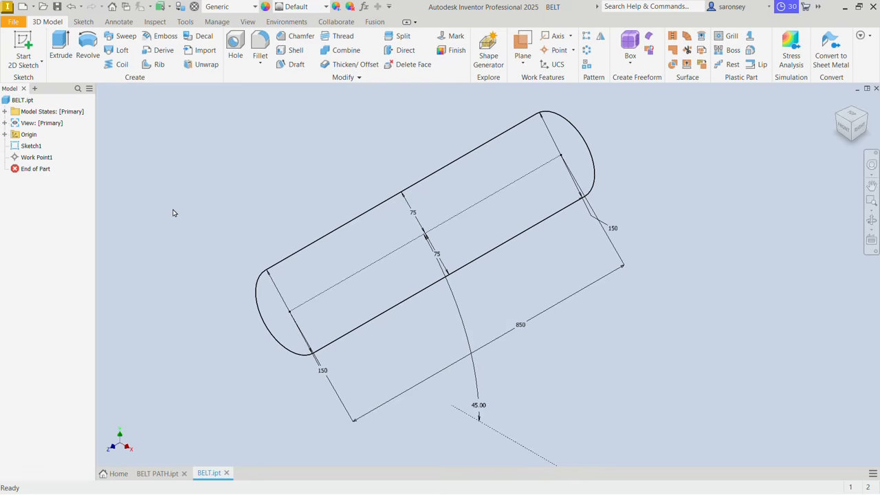
Offset the belt outline in Sketch1 inward by 7.5 mm and finish the sketch
double_click(31, 145)
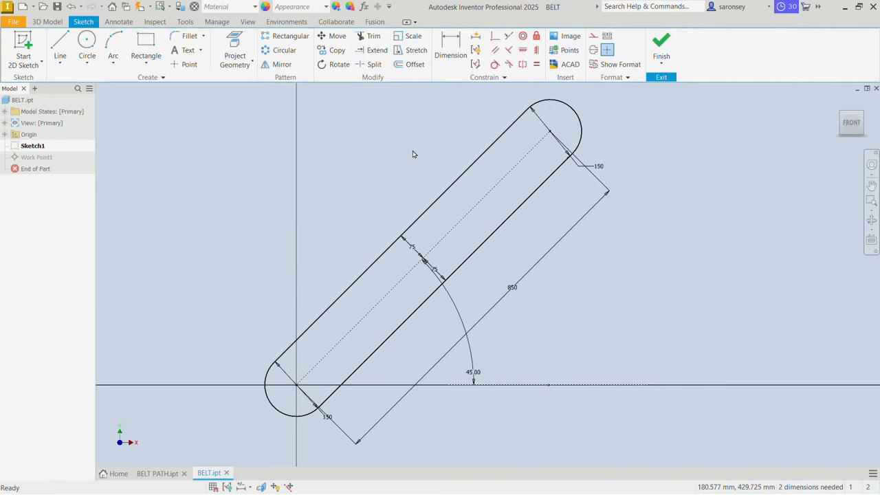
click(410, 64)
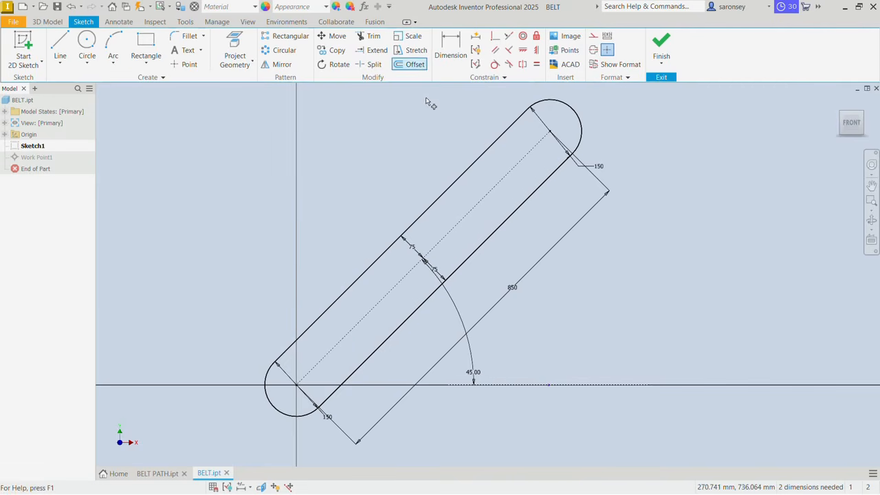
click(471, 162)
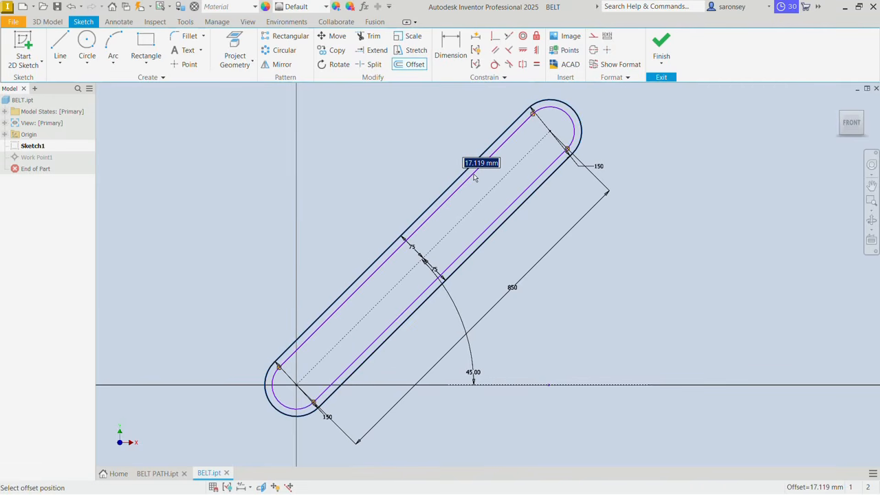
text(7)
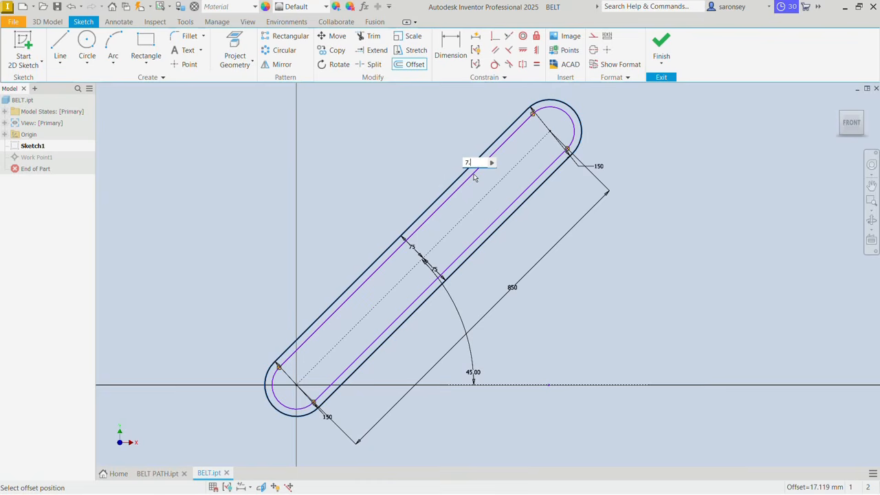
text(.5)
key(Return)
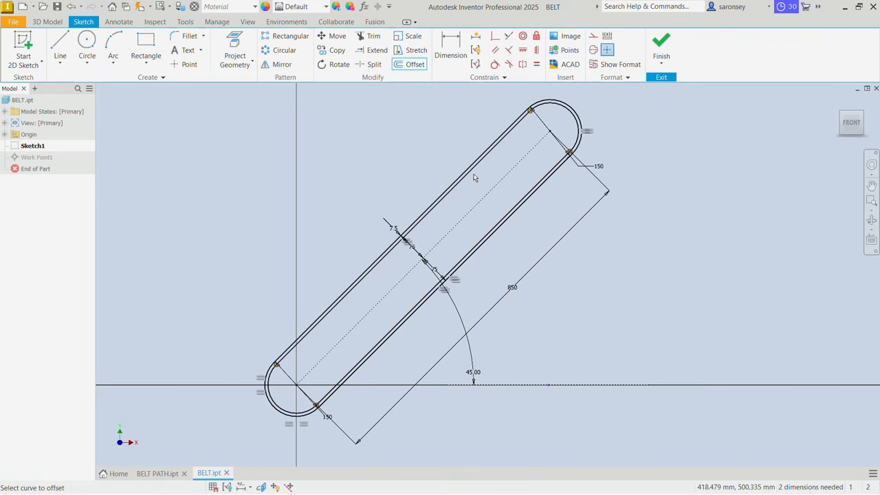
click(662, 45)
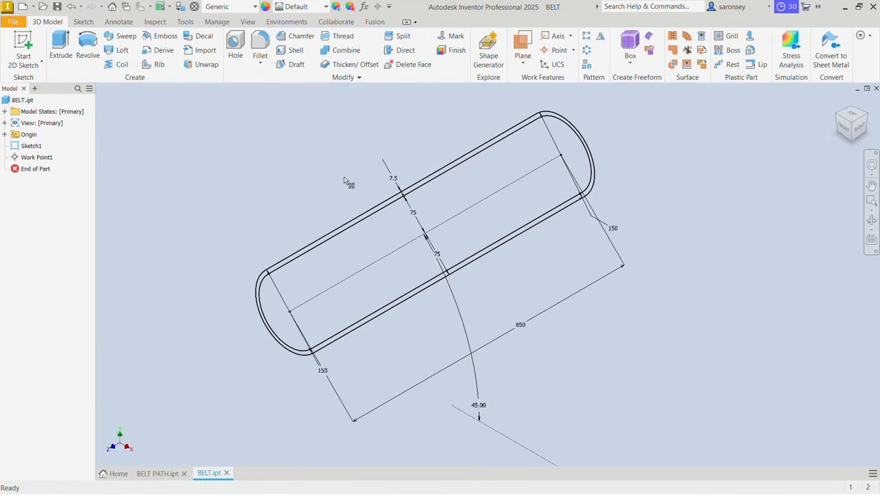
Extrude the narrow band between the two belt outlines symmetrically to a distance of 250 mm
click(62, 42)
scroll(354, 222, down, 5)
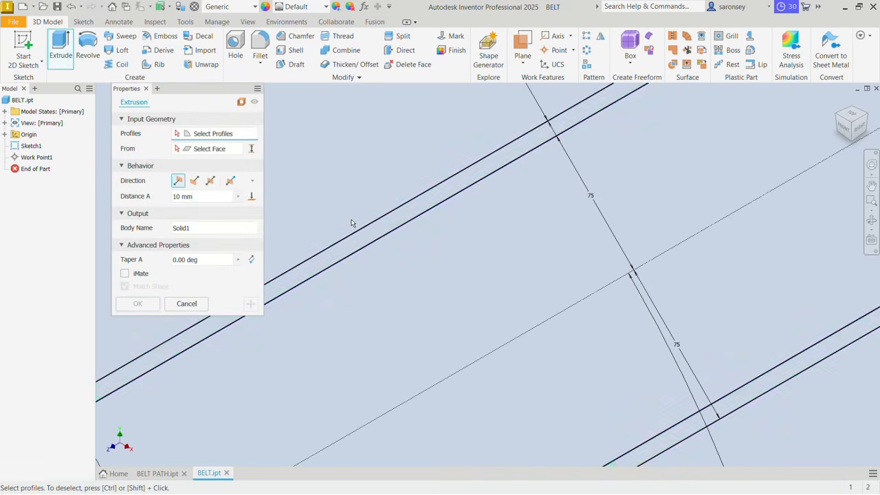
click(383, 233)
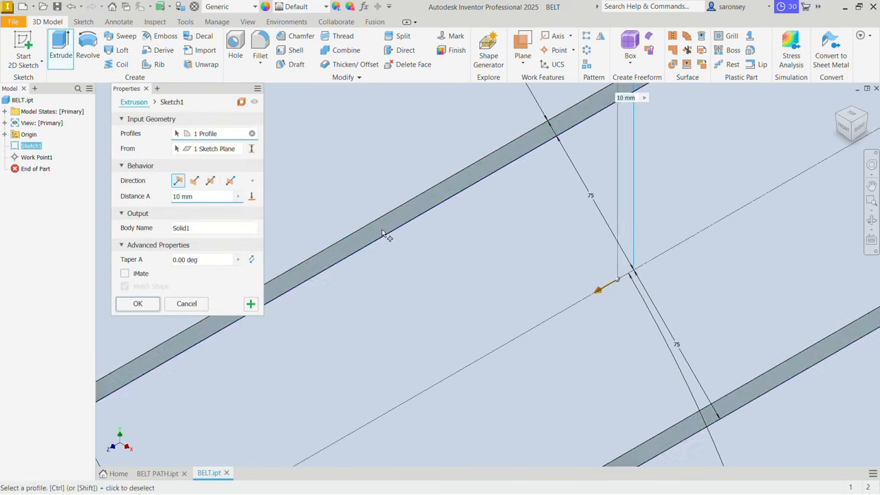
scroll(385, 233, up, 5)
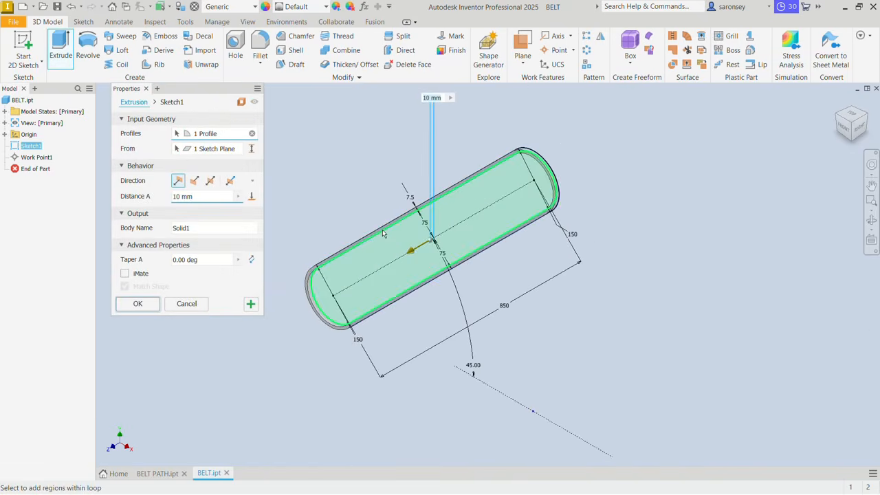
click(210, 181)
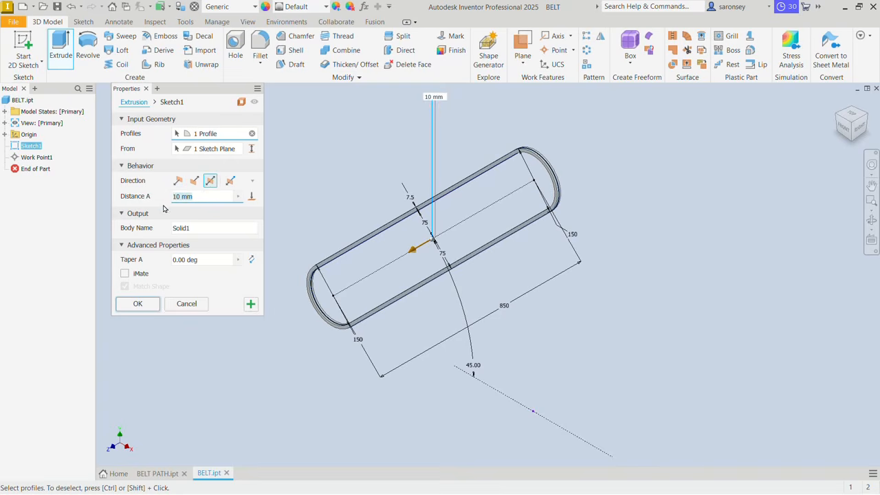
text(250)
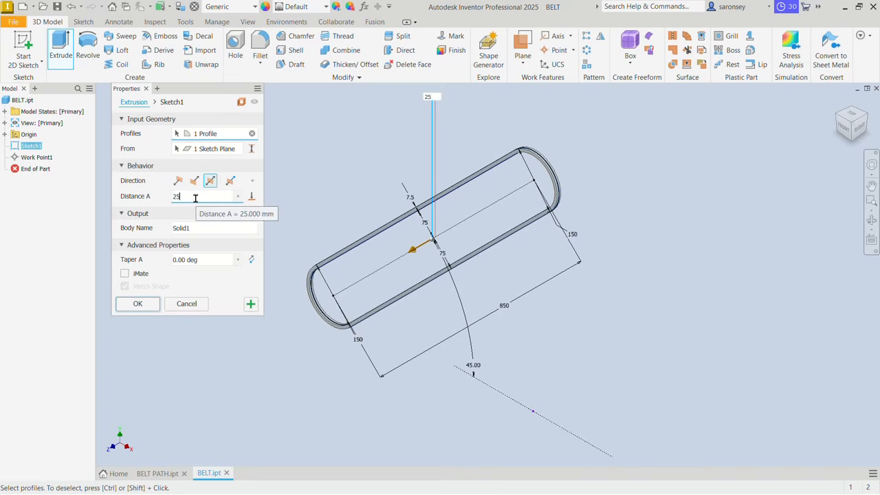
click(148, 306)
shift+middle_drag(308, 405, 399, 410)
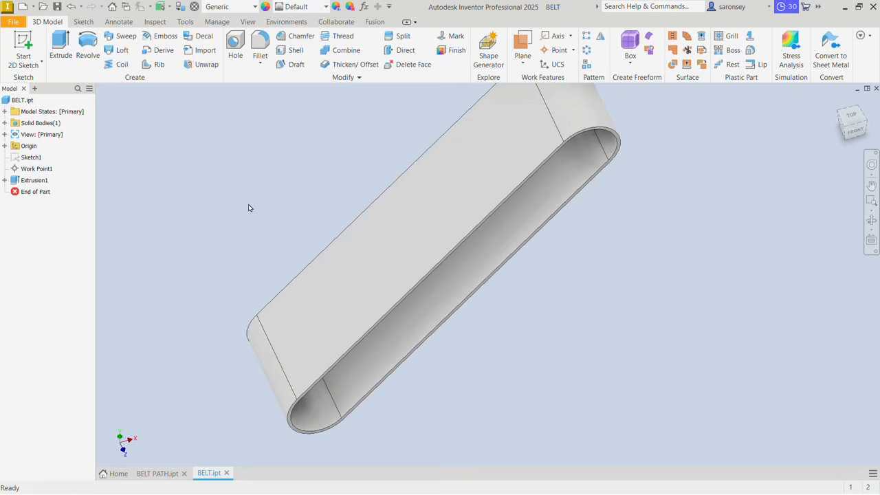
middle_drag(660, 335, 657, 355)
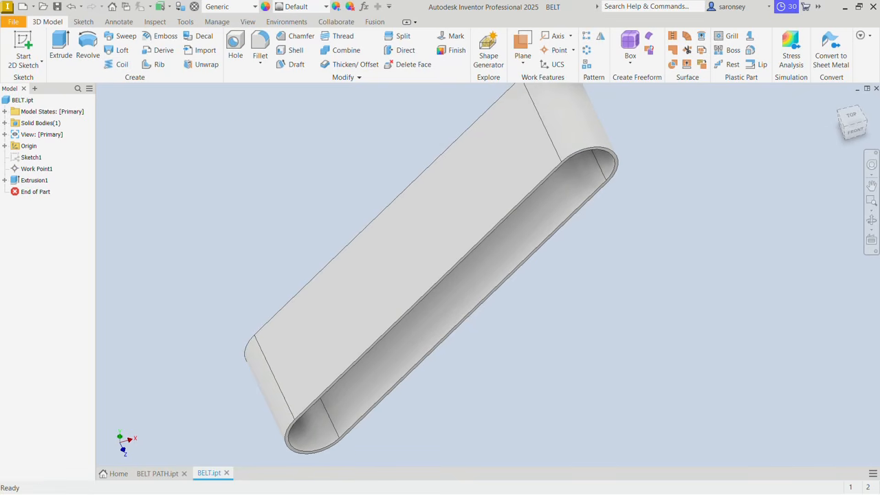
Create a new part from the Standard (mm).ipt template and start a sketch on the front-facing XY plane
click(22, 6)
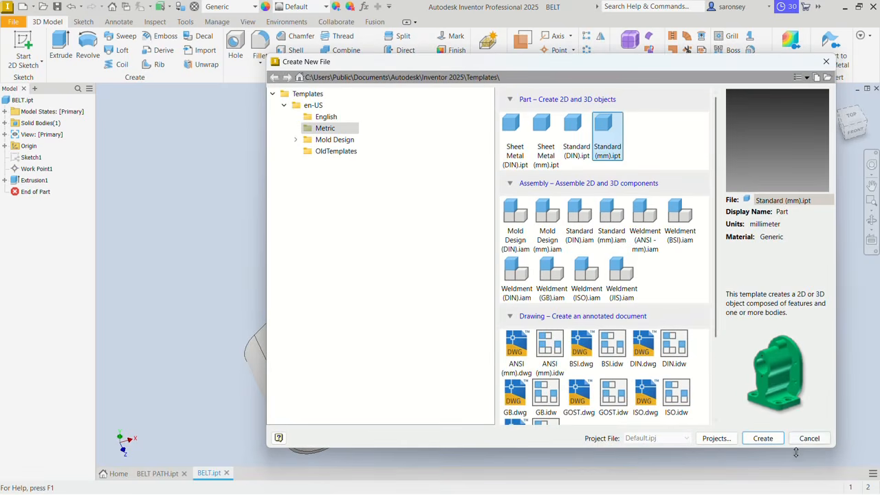
click(762, 438)
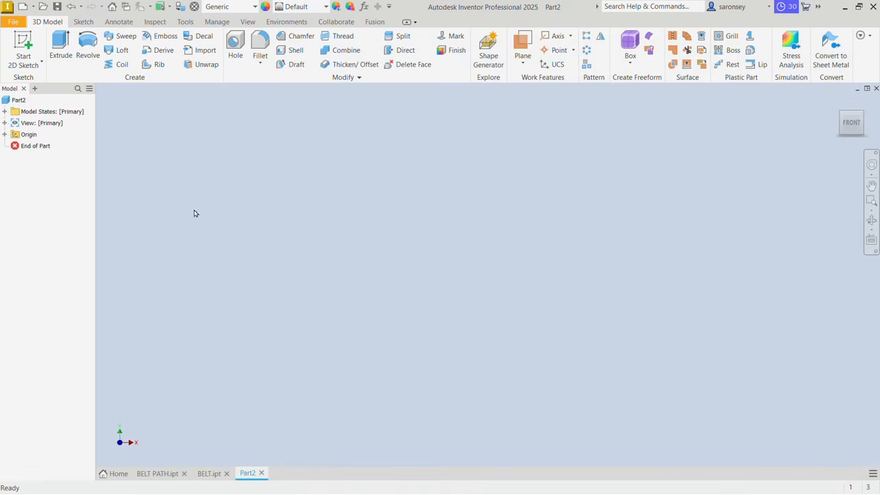
click(23, 45)
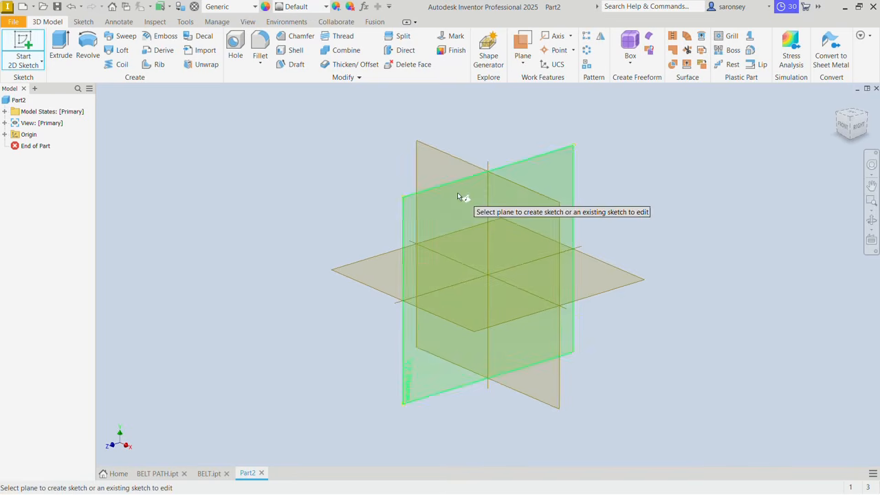
click(458, 159)
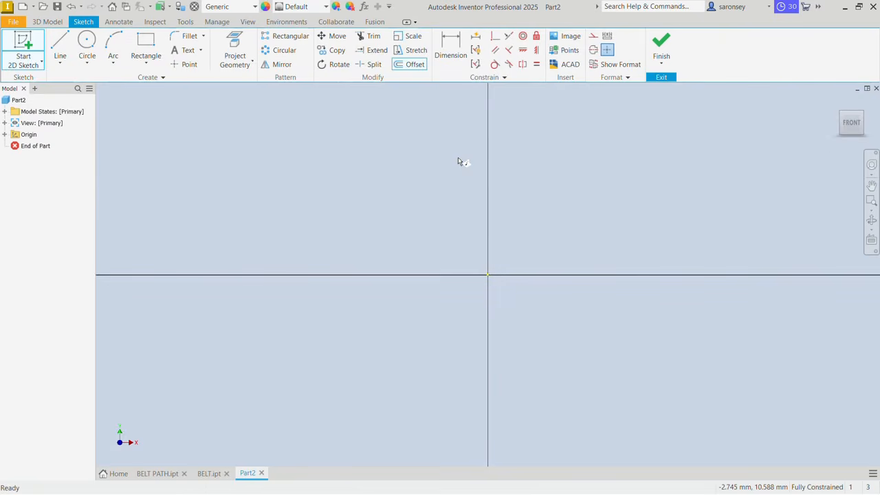
Draw a 50 mm vertical line upward from the sketch origin
key(l)
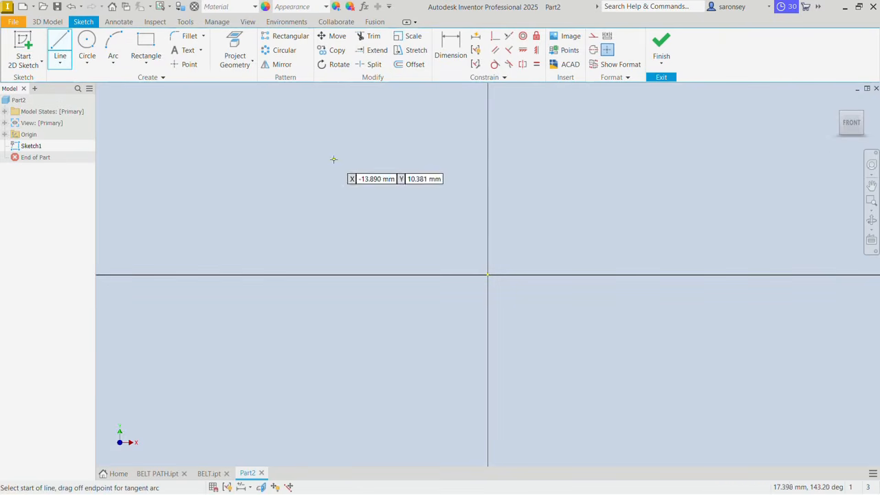
middle_drag(333, 159, 352, 219)
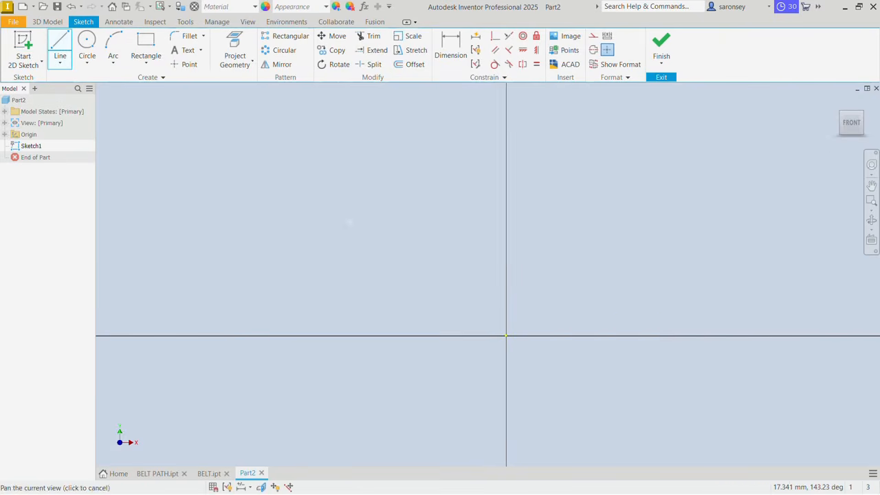
click(507, 336)
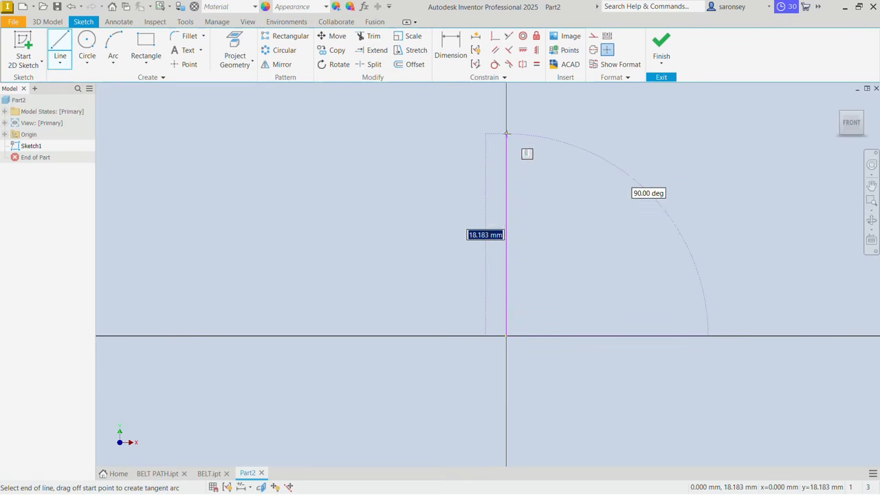
text(50)
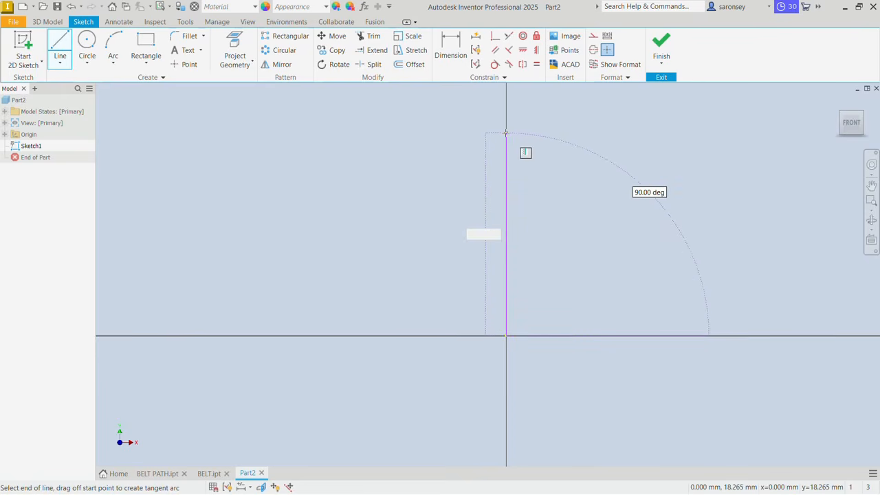
key(Return)
scroll(506, 133, down, 3)
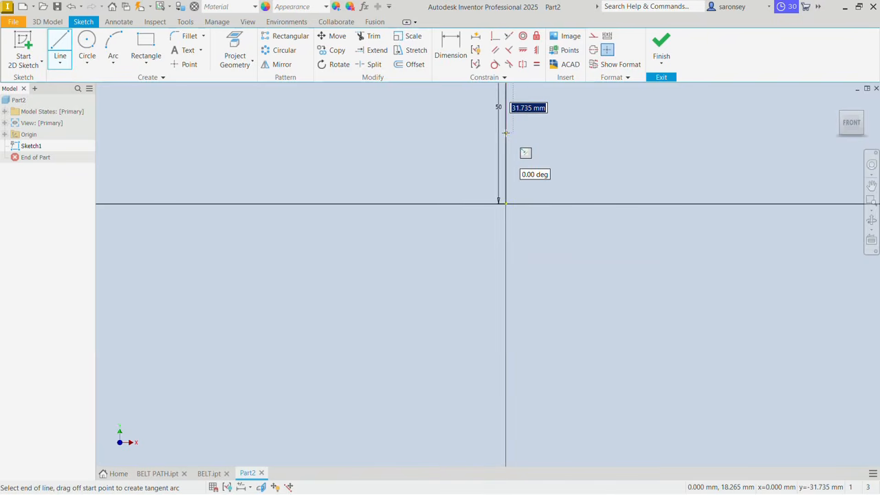
Draw a 75 mm horizontal line leftward from the vertical line's upper end, and close the profile with a sloped side and horizontal base to the origin
middle_drag(506, 133, 483, 324)
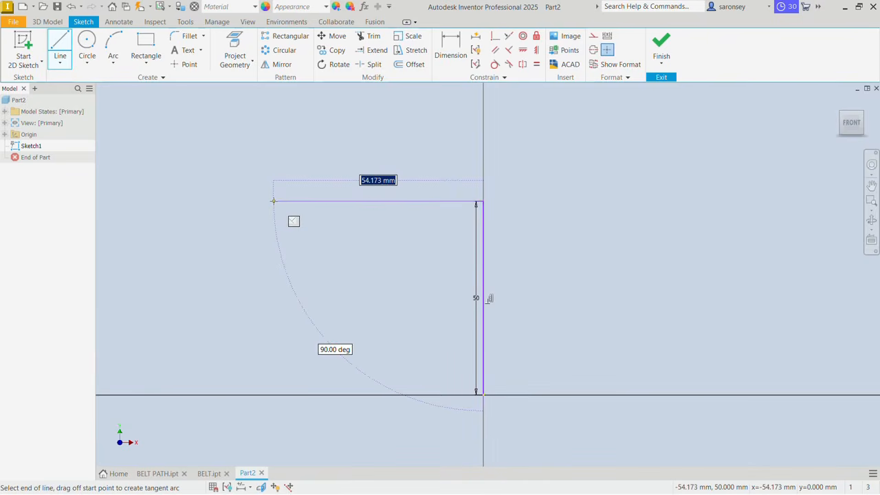
text(75)
key(Return)
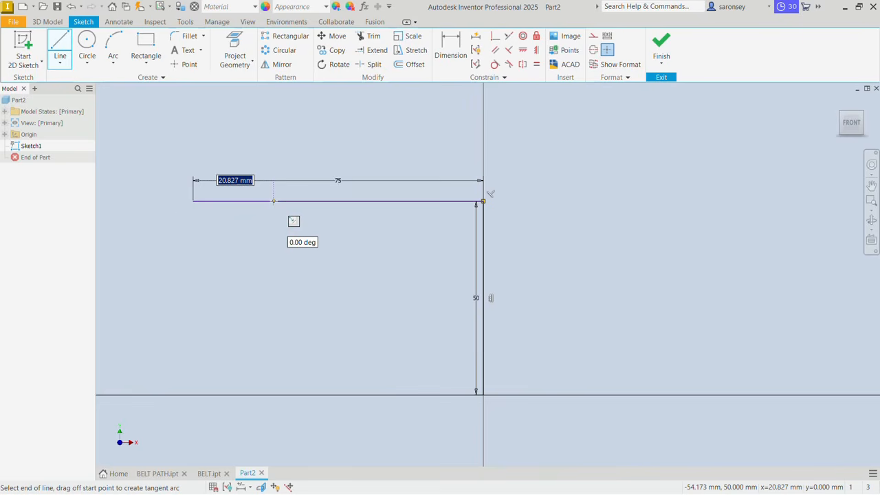
click(267, 394)
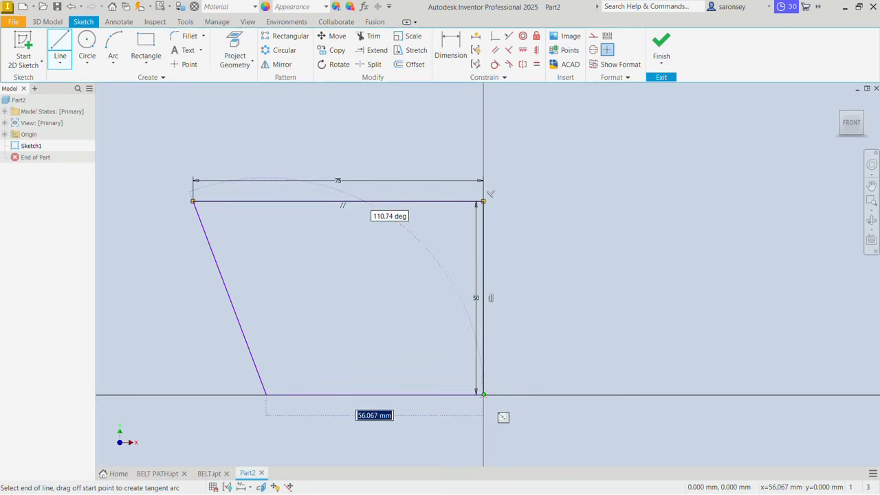
click(483, 395)
right_click(348, 286)
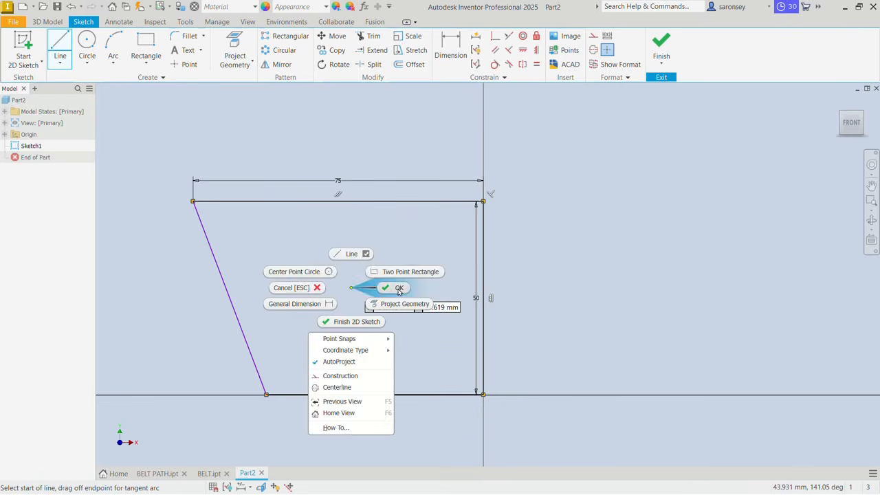
click(393, 287)
Dimension the profile's horizontal base line and set its length to 50 mm
click(443, 46)
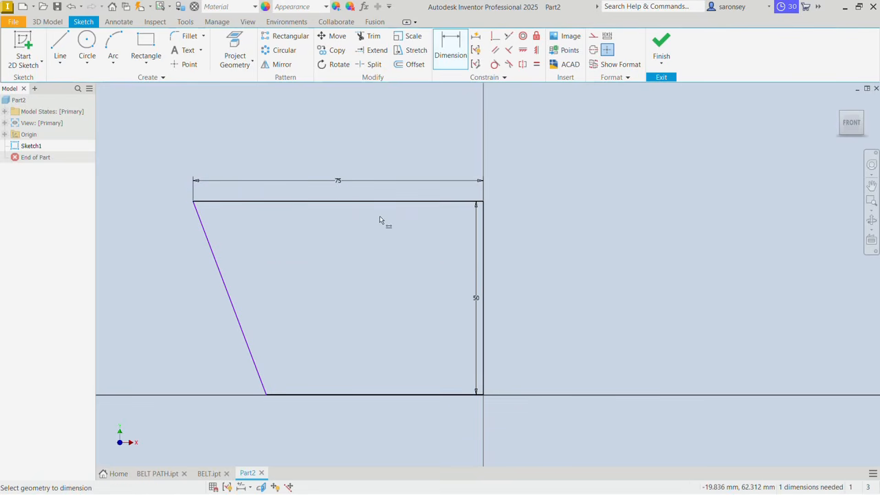
click(355, 394)
click(361, 421)
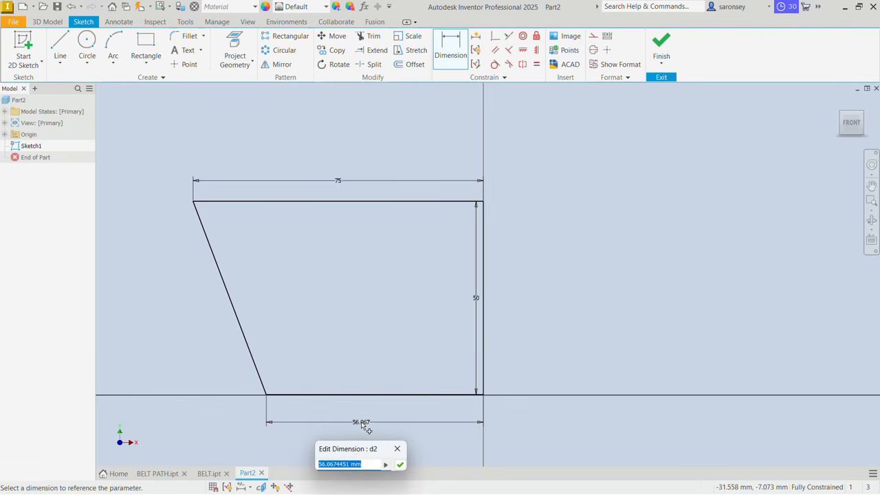
text(50)
key(Return)
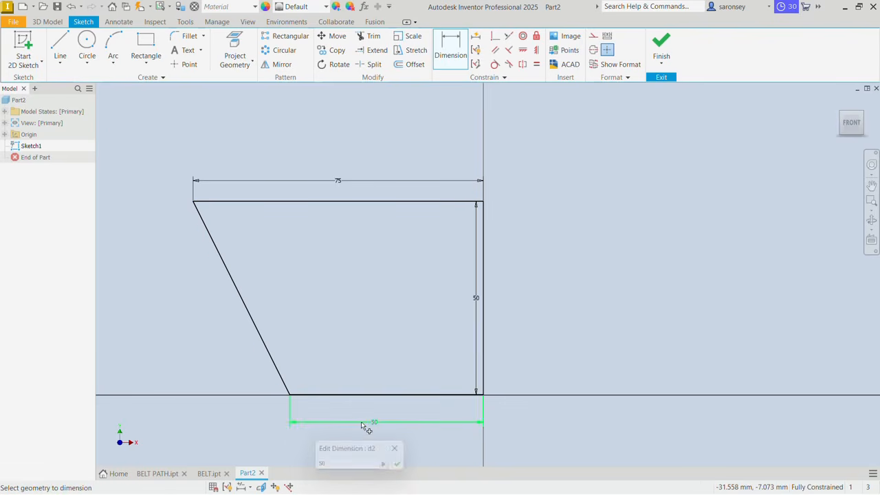
Fillet the corner between the sloped side and the base with a 15 mm radius and finish the sketch
middle_drag(498, 354, 515, 351)
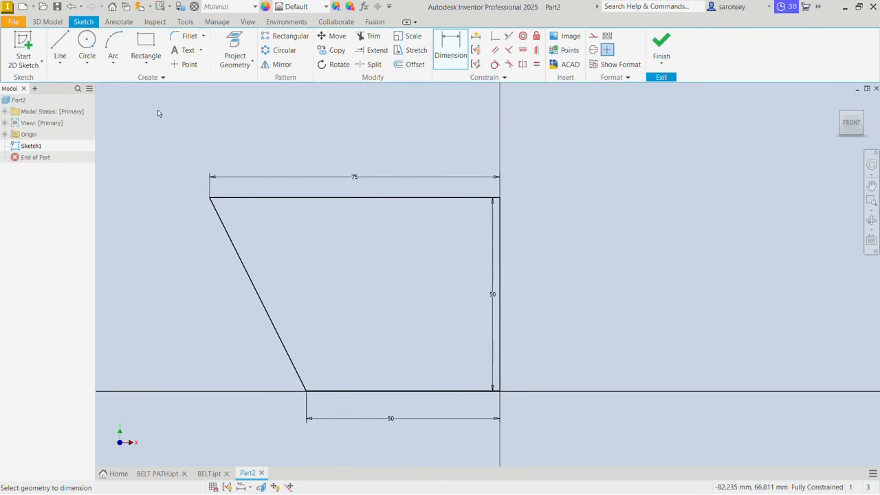
click(187, 36)
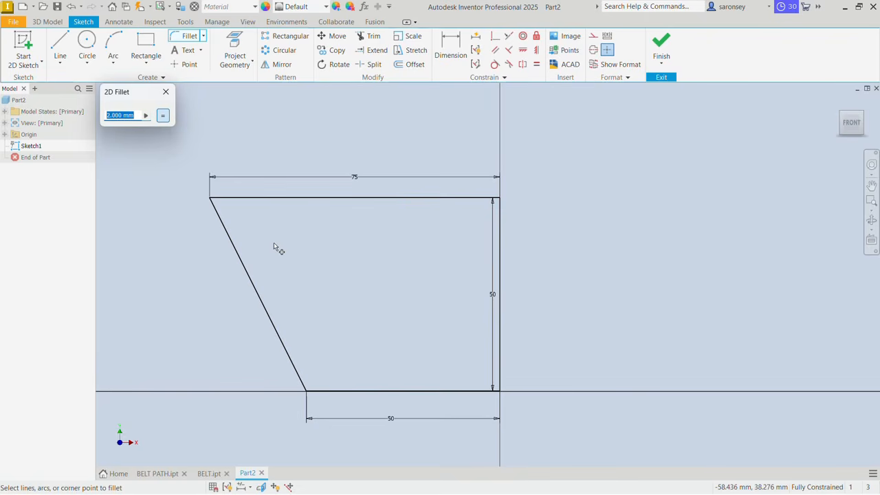
text(15)
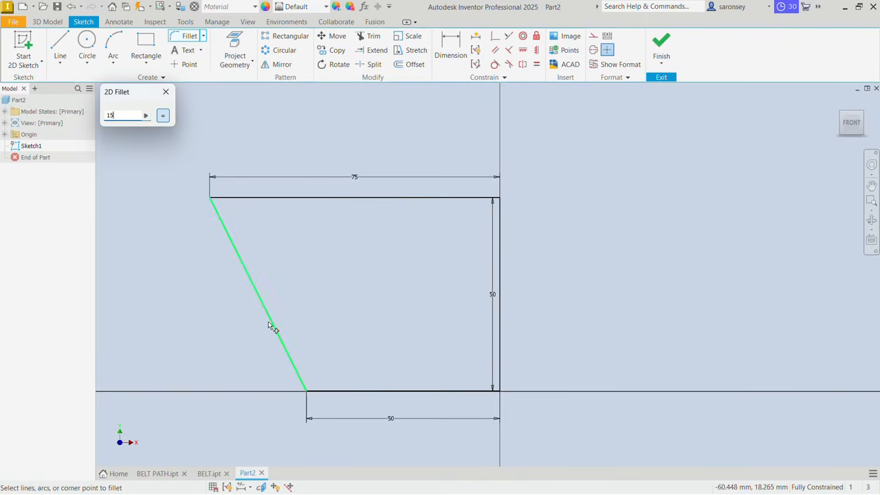
click(273, 325)
click(328, 392)
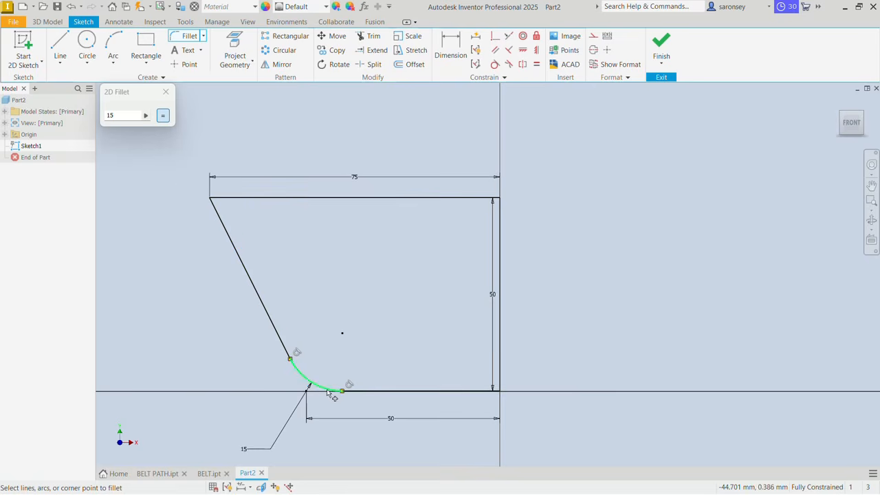
key(Escape)
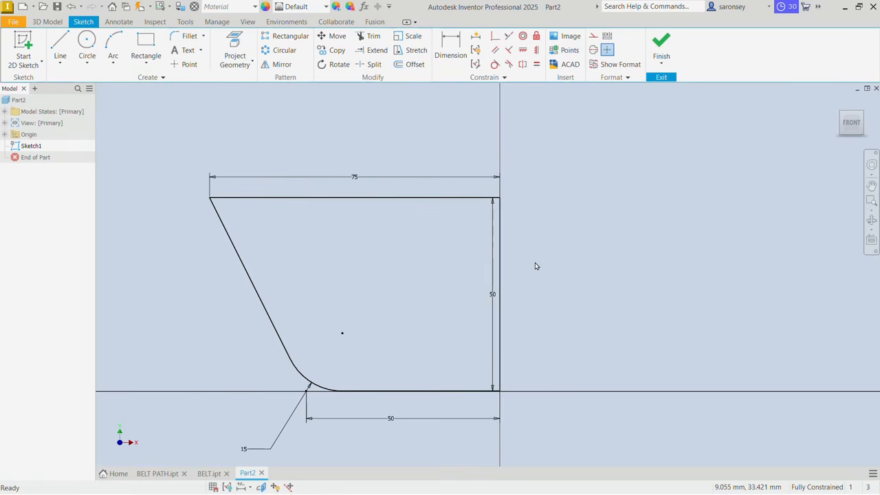
click(661, 46)
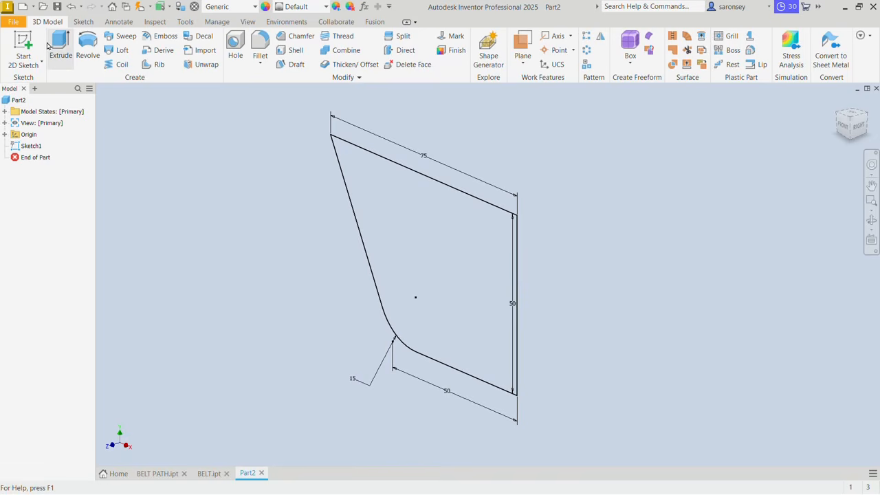
Extrude the filleted profile symmetrically to a distance of 200 mm
click(62, 47)
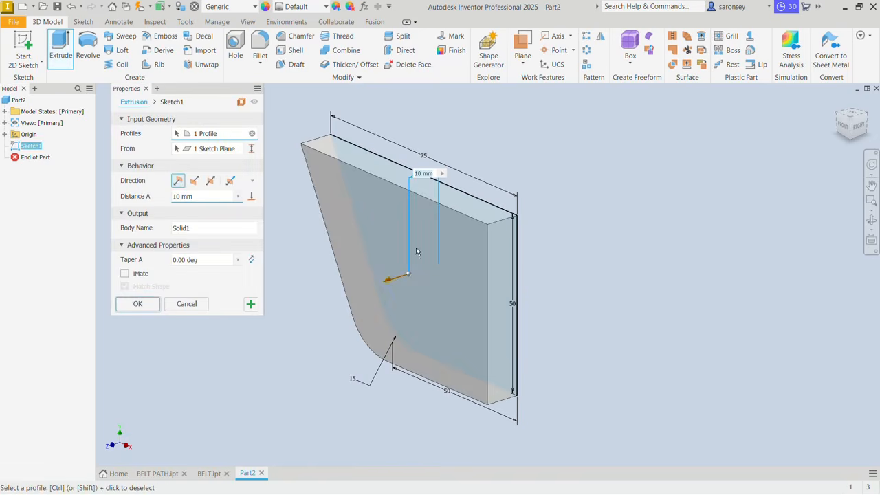
middle_drag(432, 251, 444, 253)
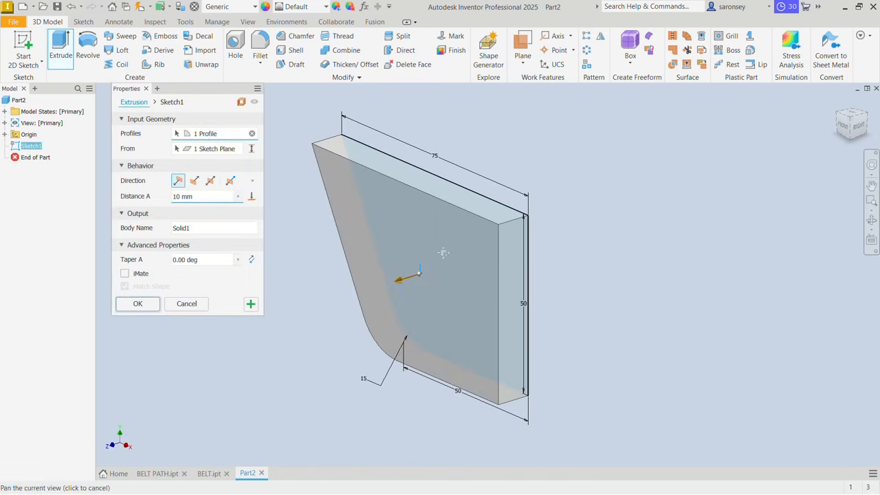
click(210, 180)
drag(204, 197, 171, 200)
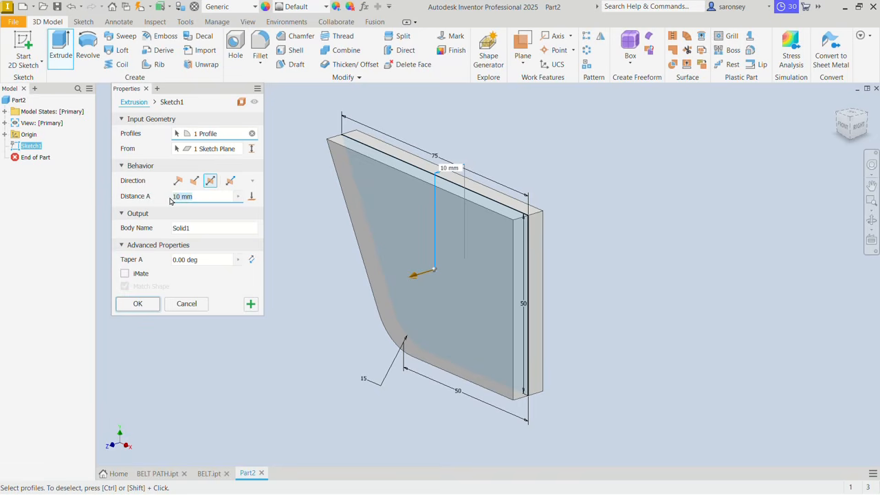
text(200)
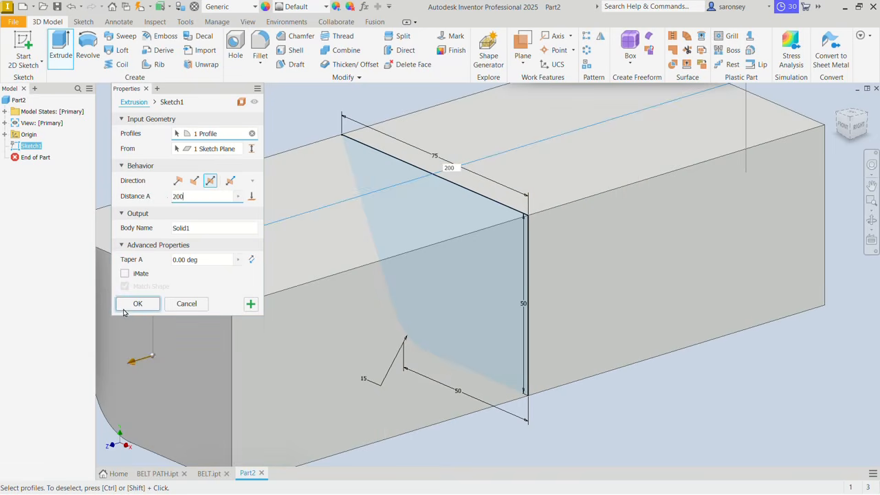
click(131, 305)
Shell the solid inward with a 5 mm wall thickness, removing its upper face
scroll(377, 308, down, 3)
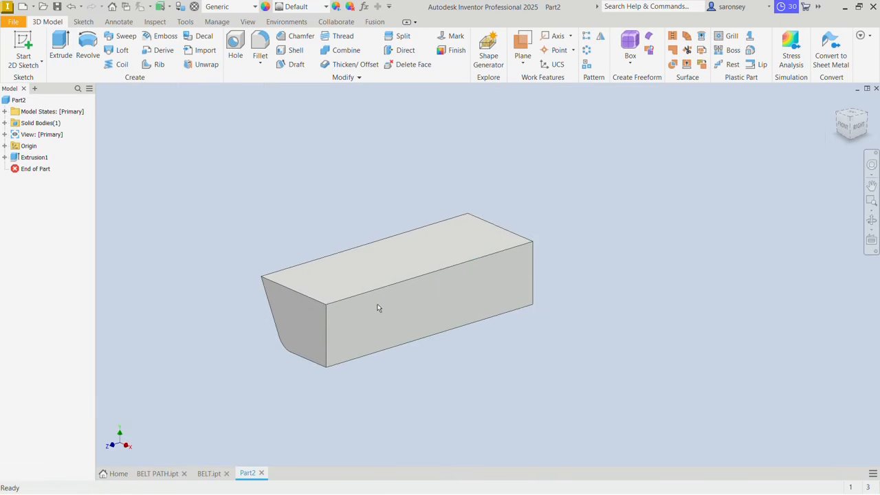
middle_drag(384, 299, 423, 282)
scroll(390, 319, up, 3)
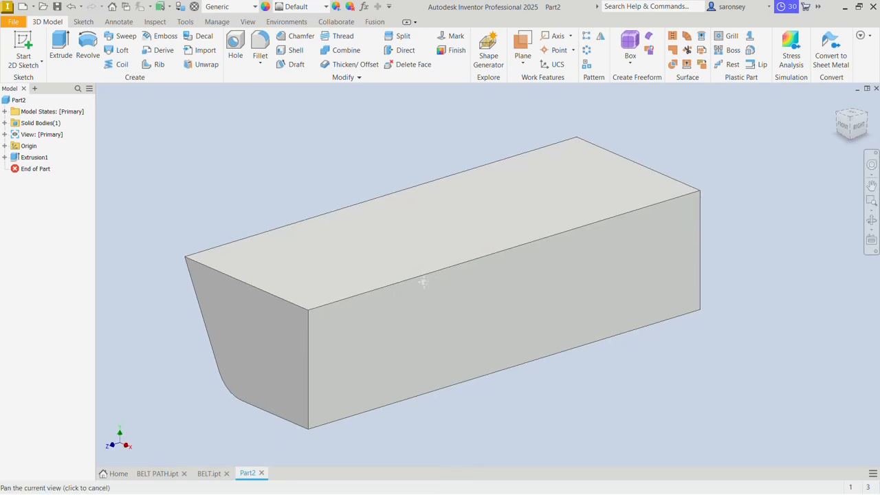
click(296, 51)
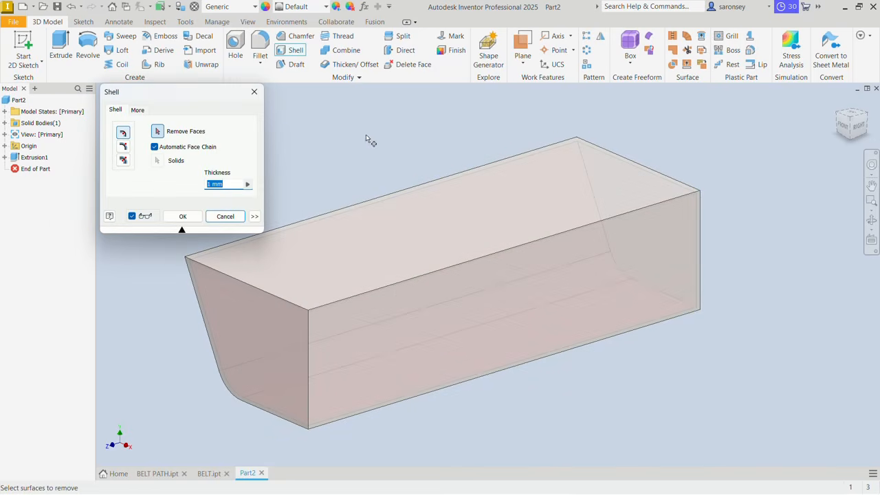
click(418, 228)
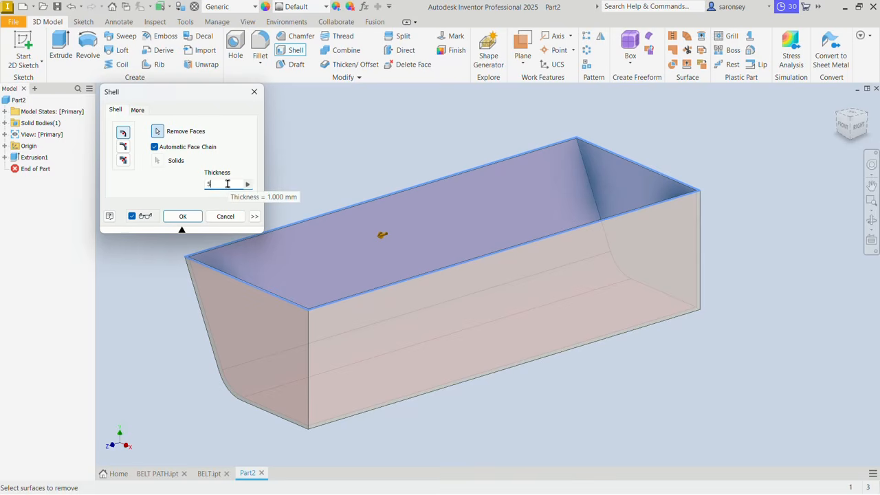
click(183, 217)
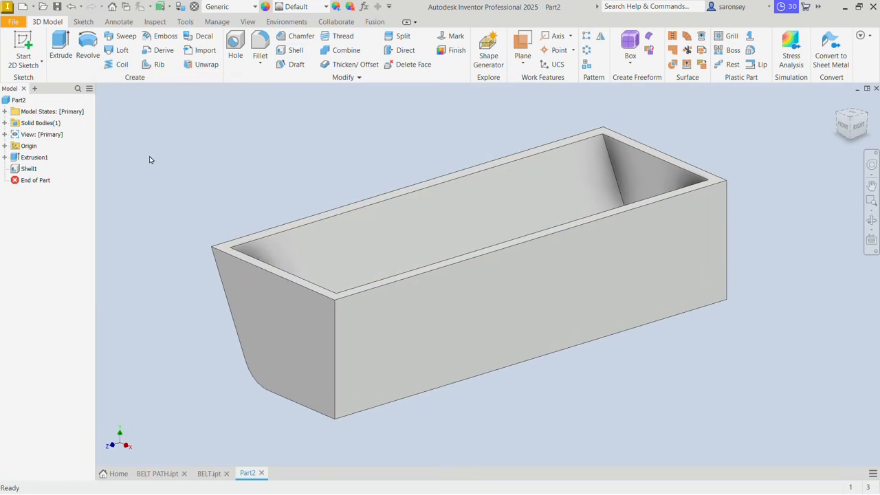
Save the part as BUCKET in the BUCKET ELEVATOR folder
click(58, 8)
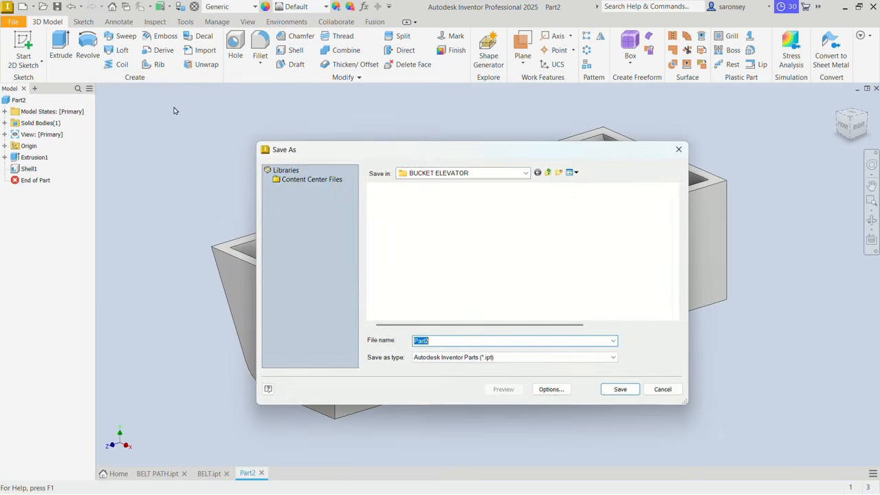
text(B)
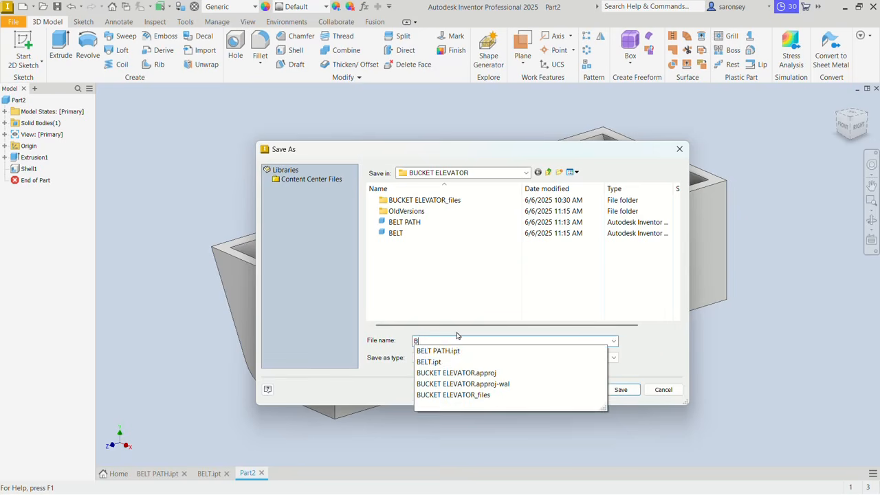
text(UCKET)
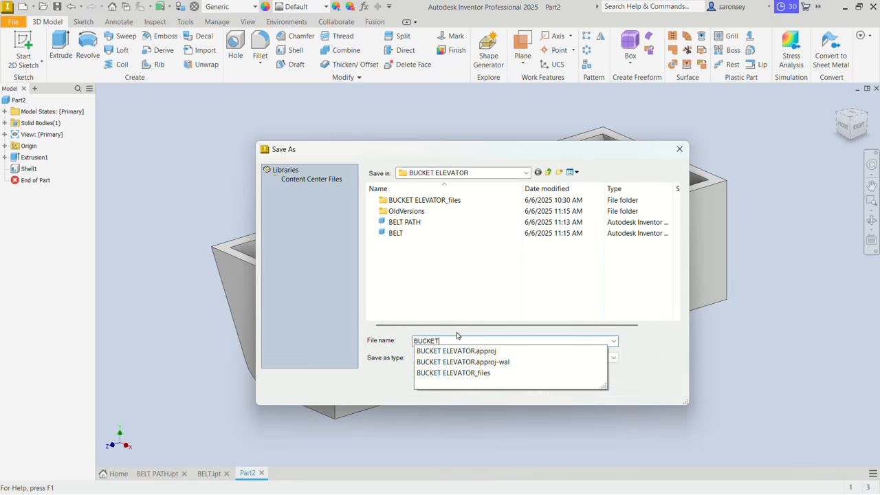
click(620, 390)
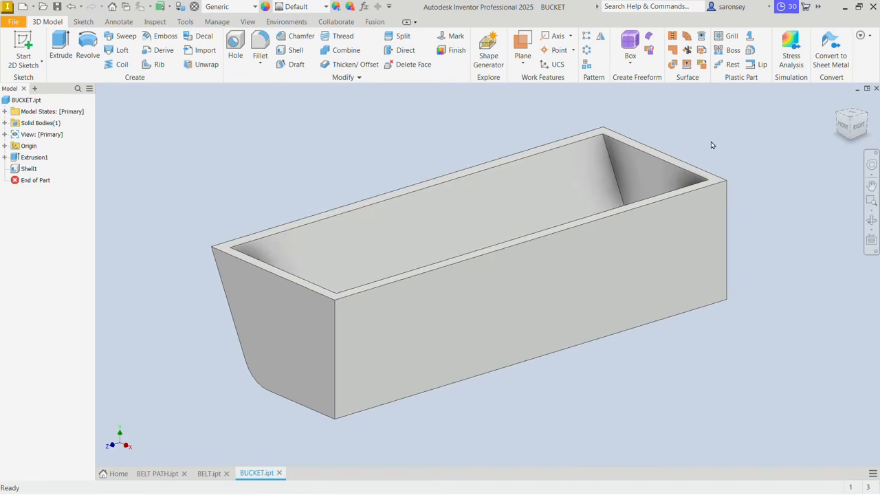
Create a new part from the Standard (mm).ipt template and start a sketch on the front-facing XY plane
click(23, 8)
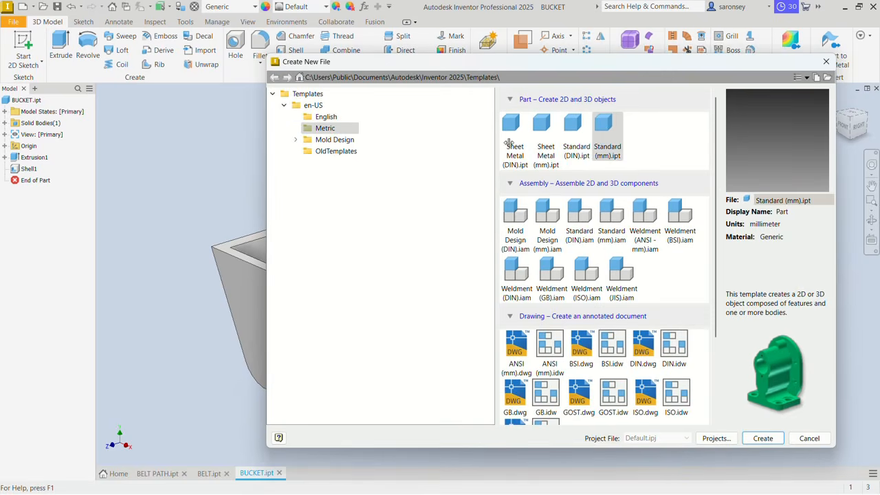
click(780, 440)
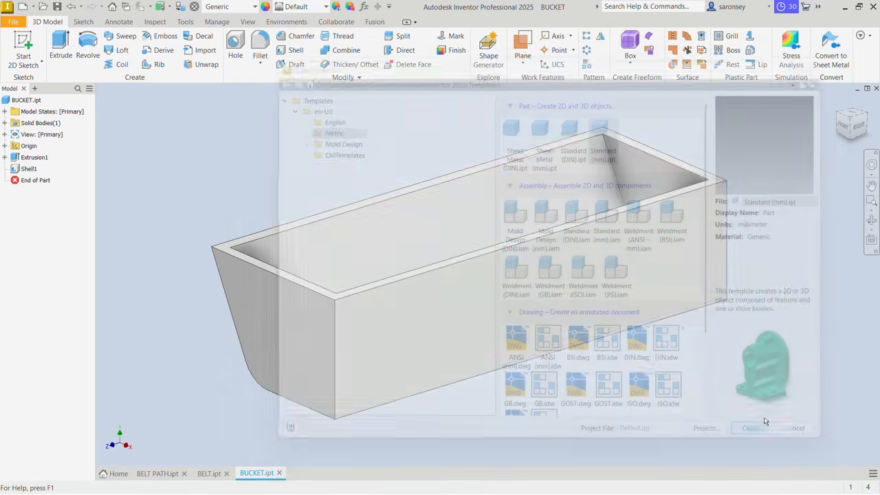
click(26, 42)
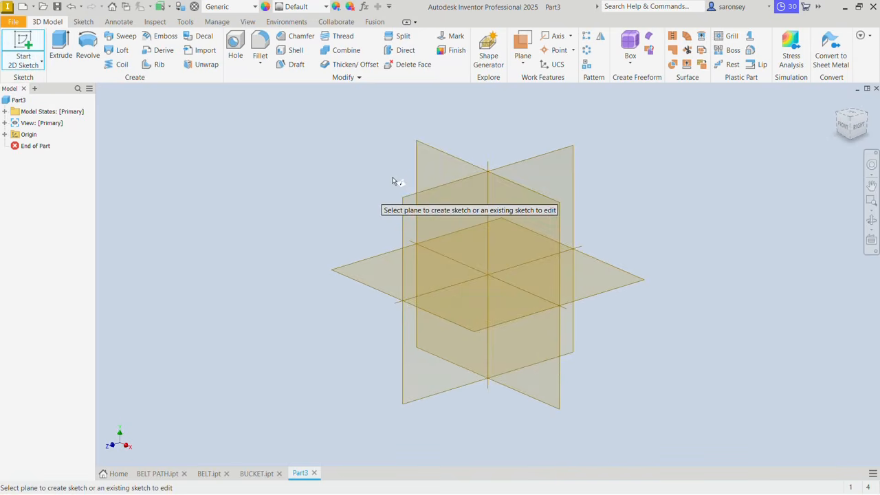
click(439, 161)
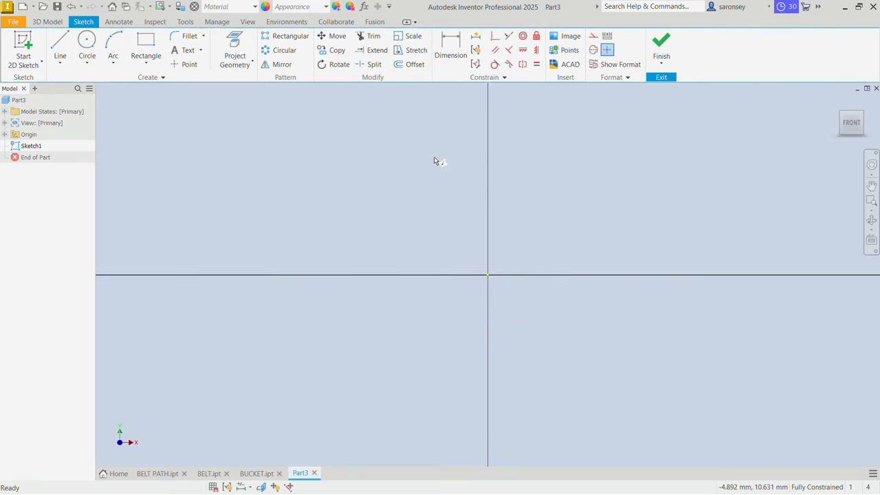
Draw a circle about 20 mm in diameter centred on the sketch origin
click(488, 275)
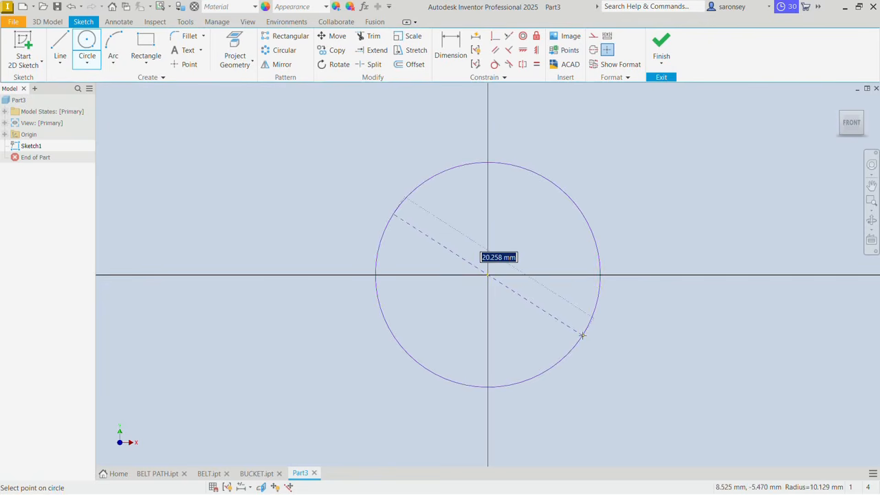
click(582, 335)
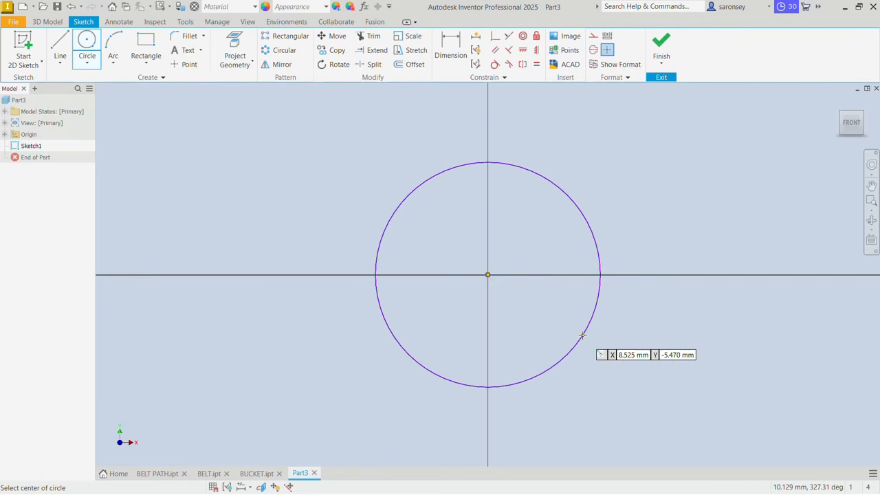
right_click(617, 142)
click(653, 143)
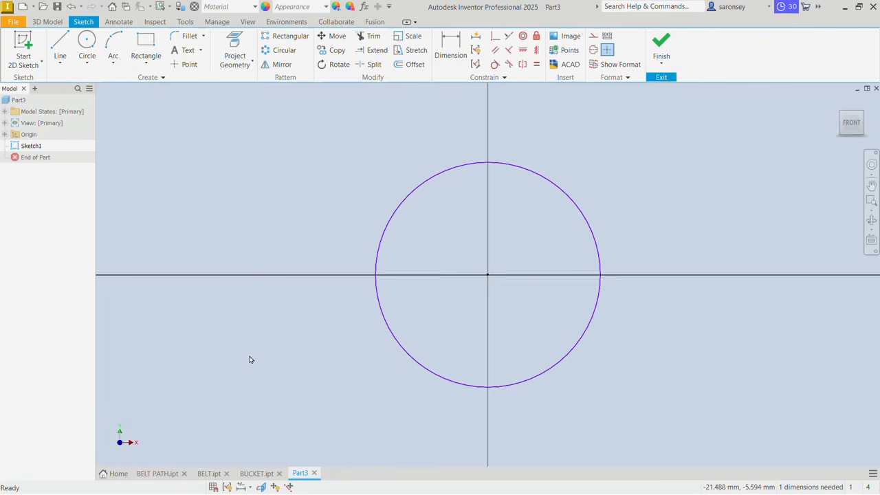
Measure the inner curved face at the lower end of the belt in BELT.ipt
click(203, 474)
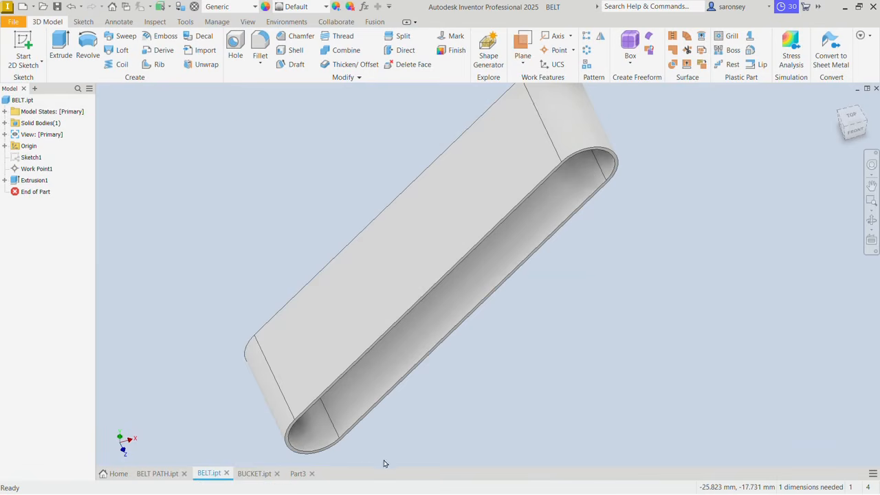
mouse_move(361, 416)
shift+middle_down()
mouse_move(314, 414)
mouse_move(277, 380)
shift+middle_up()
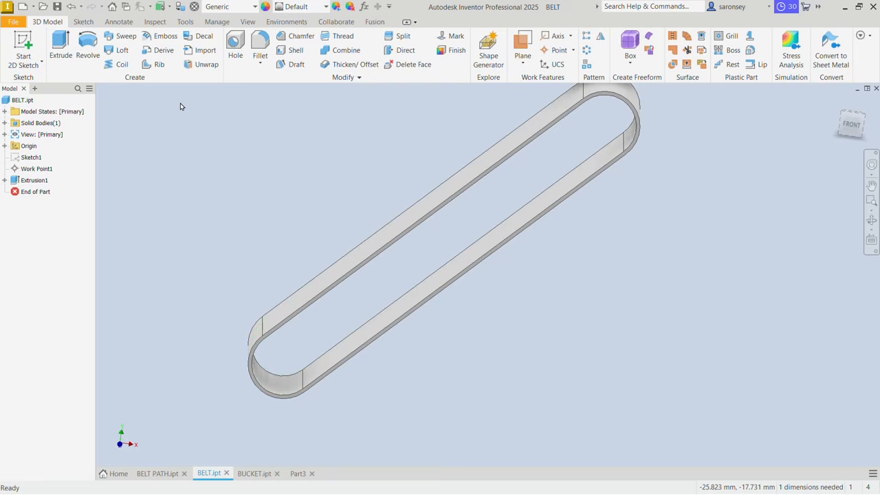
click(151, 22)
click(14, 48)
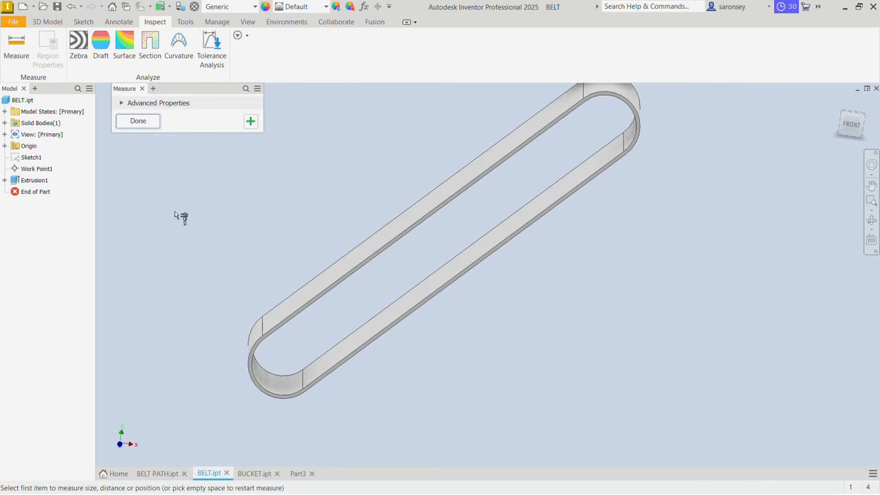
click(274, 384)
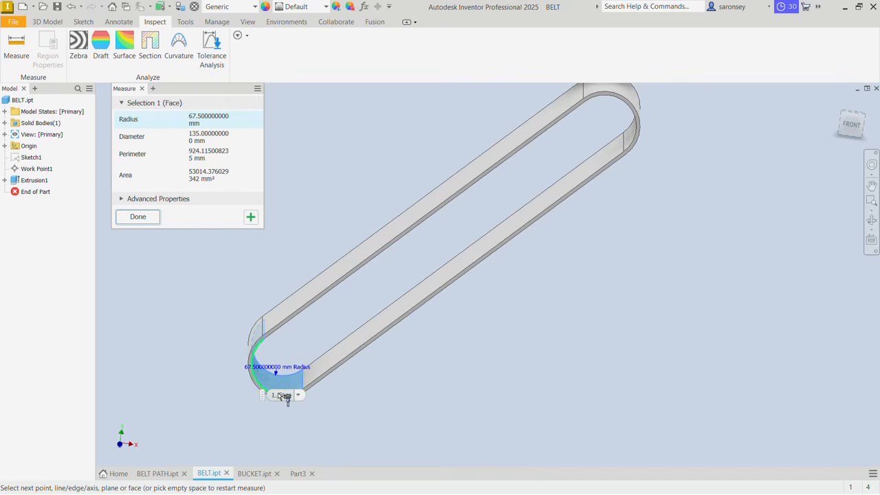
click(138, 217)
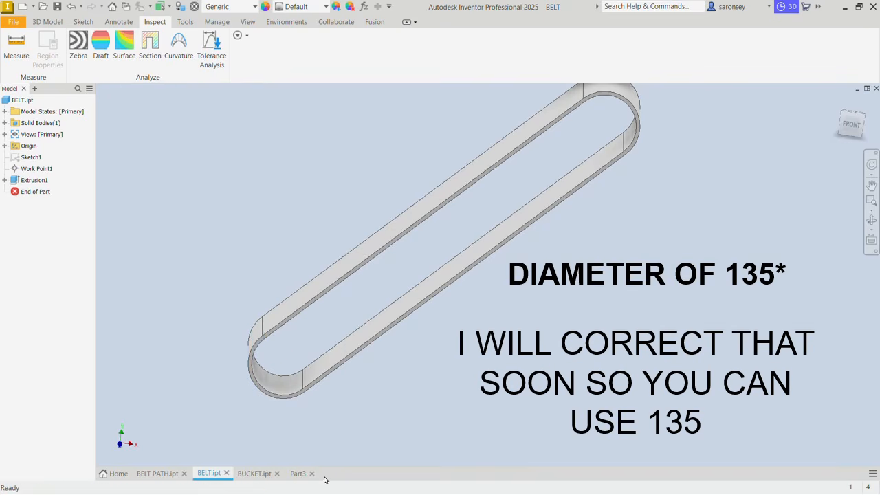
Dimension the circle in the Part3 sketch to a 130 mm diameter and finish the sketch
click(298, 473)
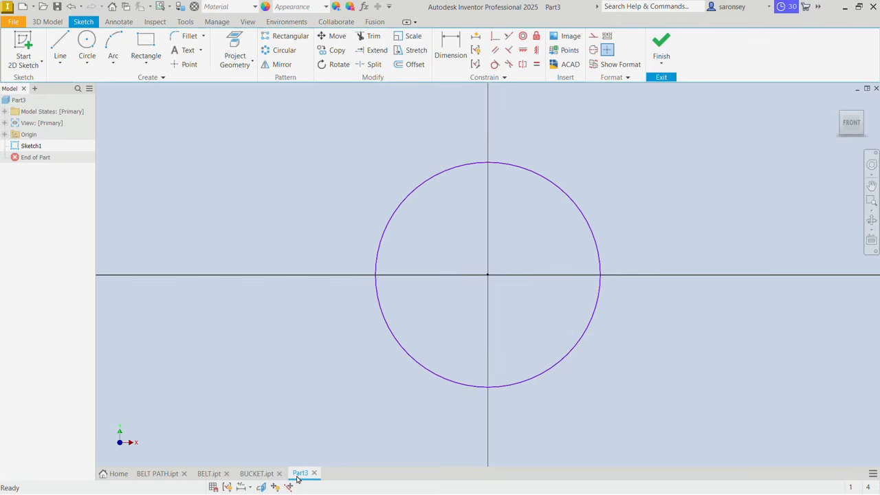
click(451, 45)
click(571, 198)
click(617, 188)
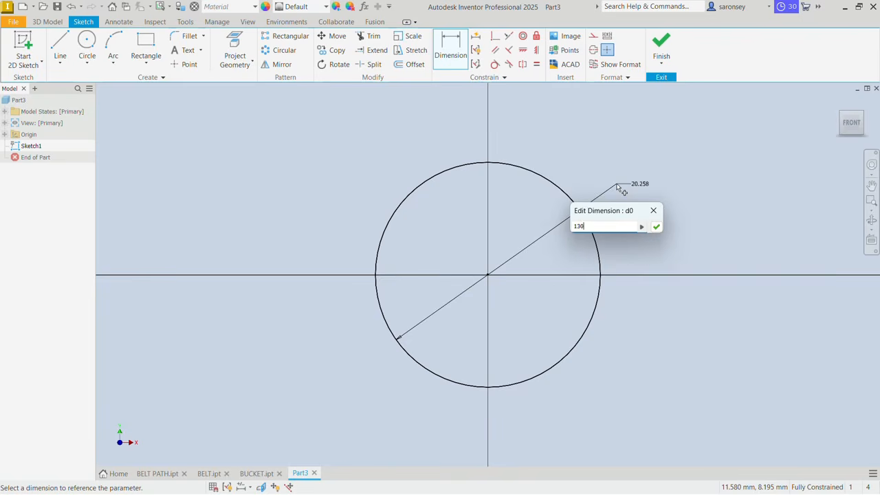
key(Return)
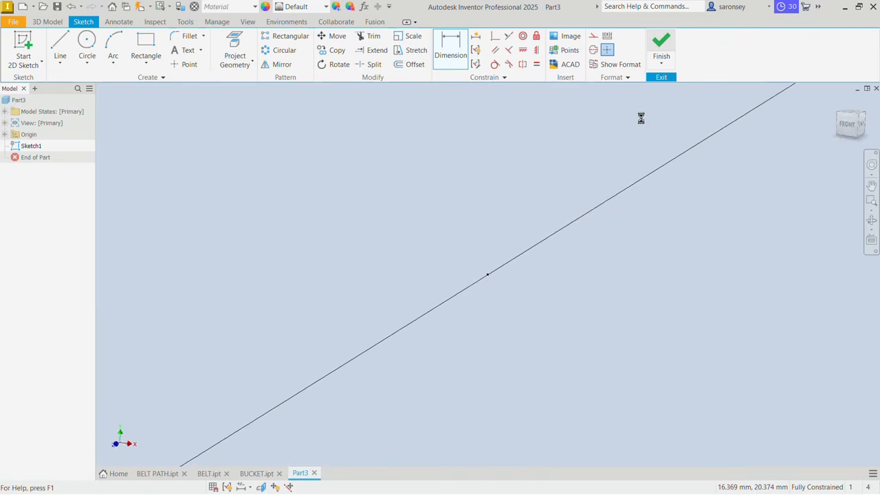
middle_click(558, 230)
middle_click(558, 231)
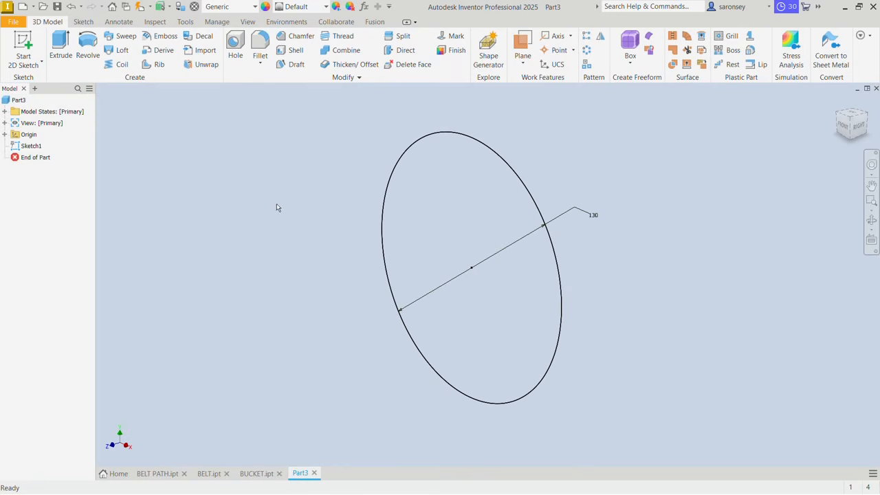
Extrude the circle symmetrically about the sketch plane to a total length of 250 mm
click(61, 48)
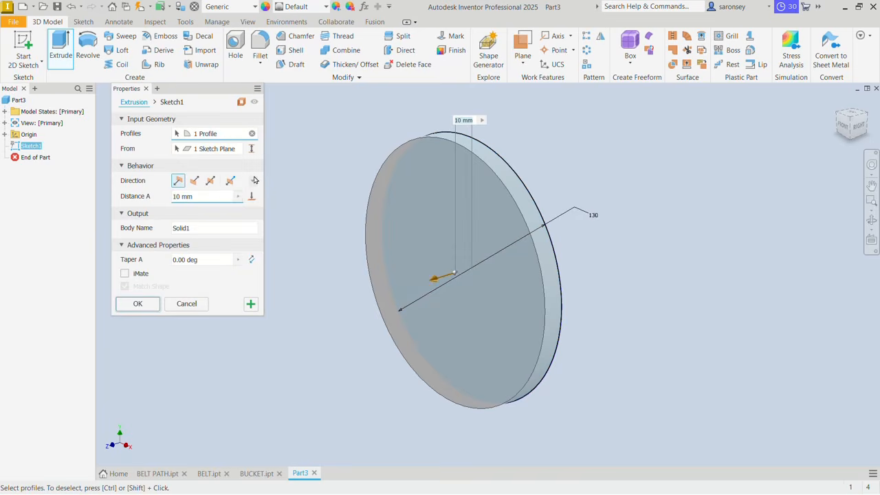
click(210, 181)
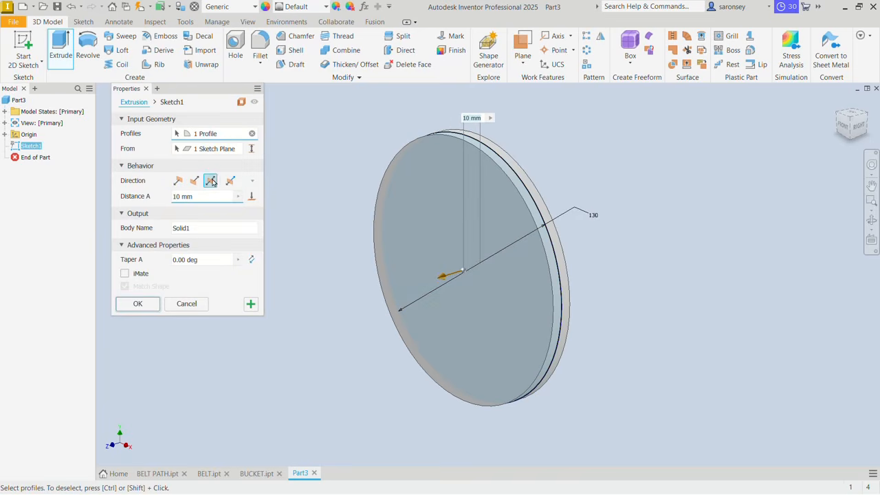
drag(201, 197, 173, 204)
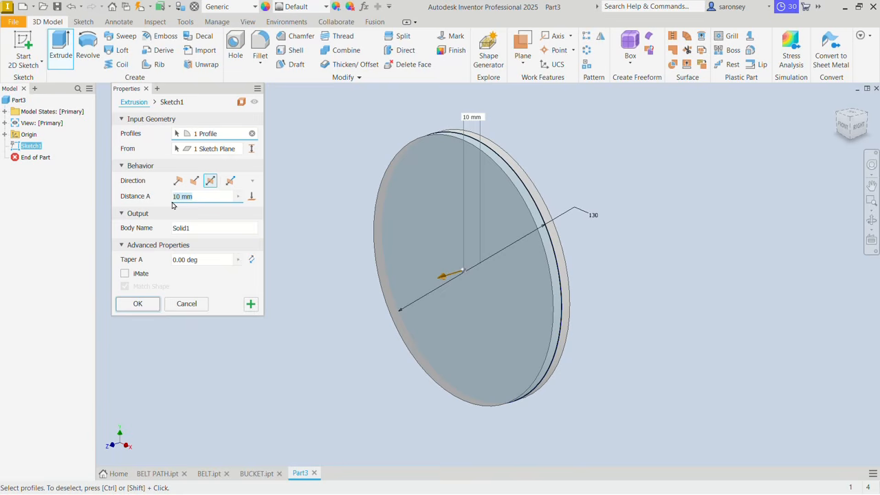
text(250)
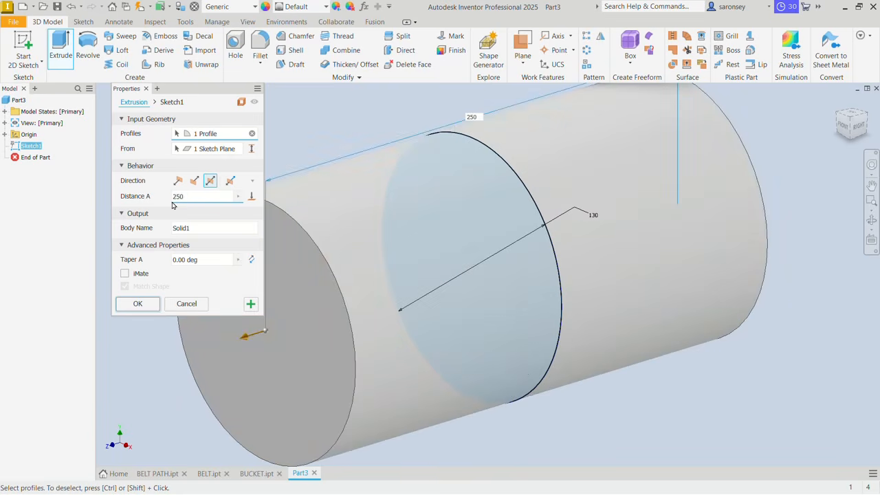
click(148, 305)
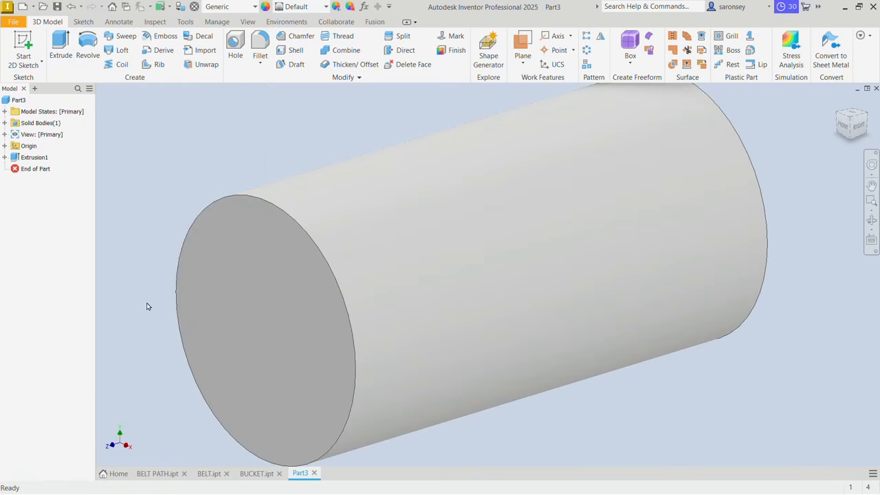
Sketch a 50 mm diameter circle centred on the cylinder's front end face and finish the sketch
click(270, 271)
click(351, 265)
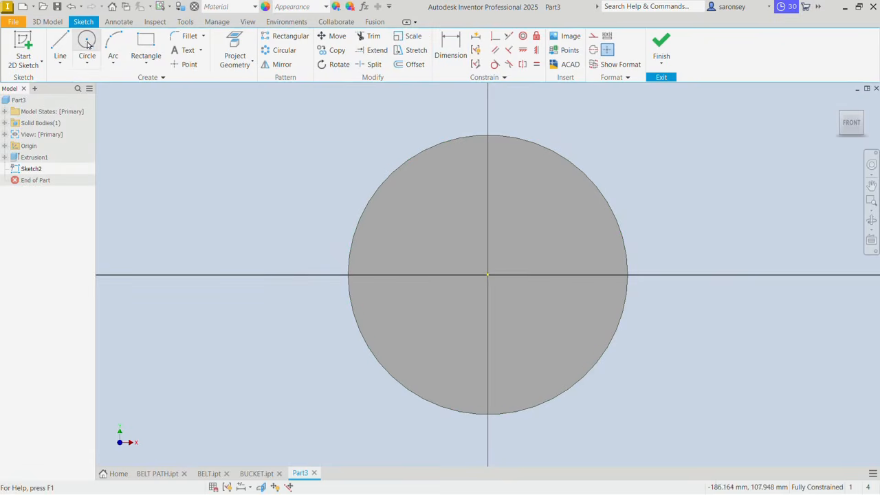
click(87, 45)
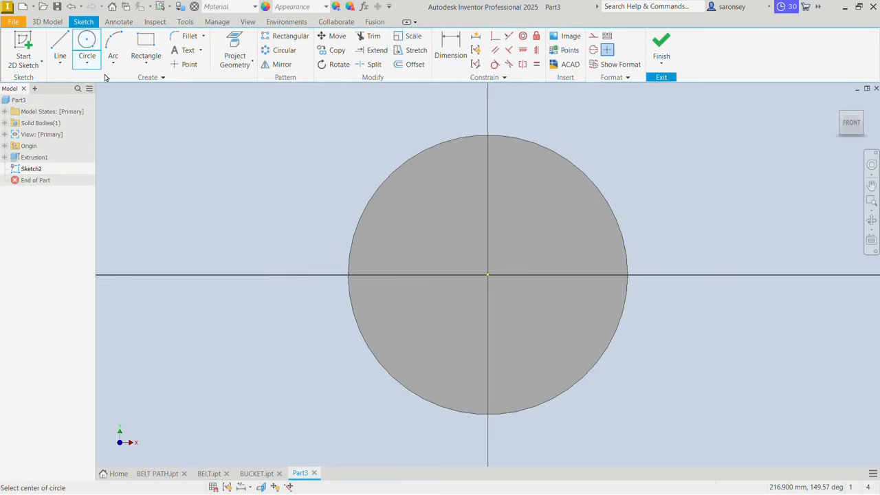
click(492, 279)
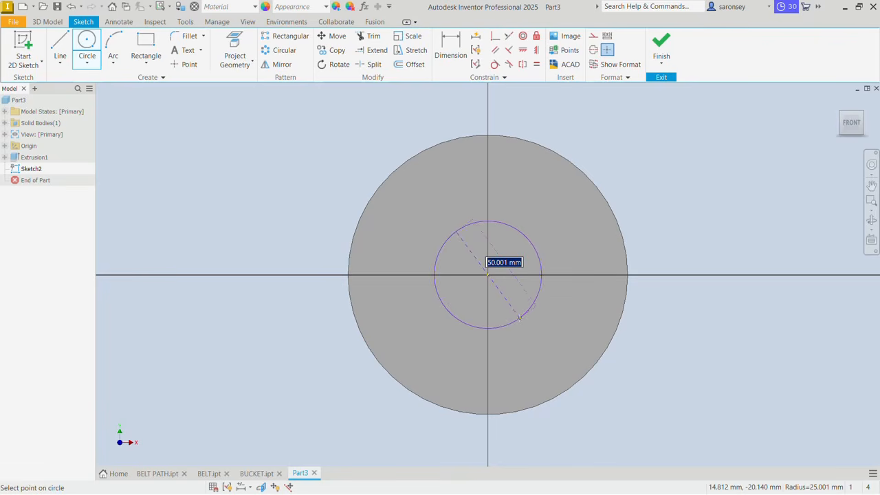
text(50)
key(Return)
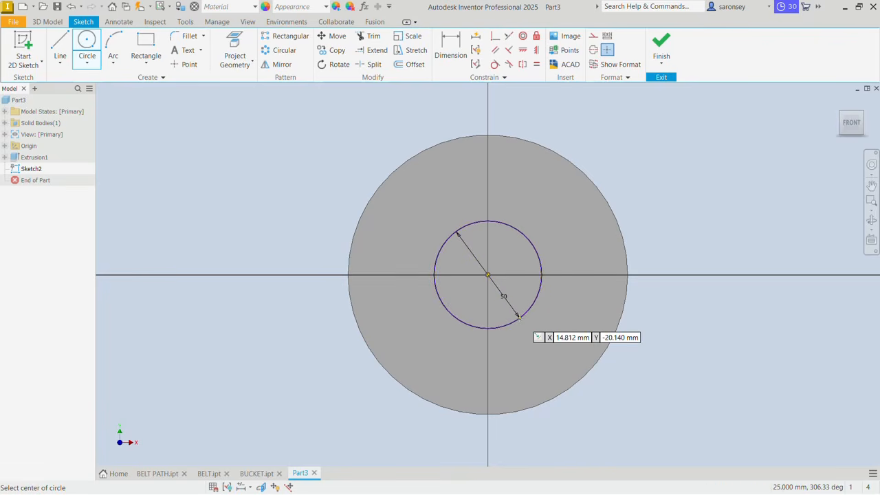
click(663, 44)
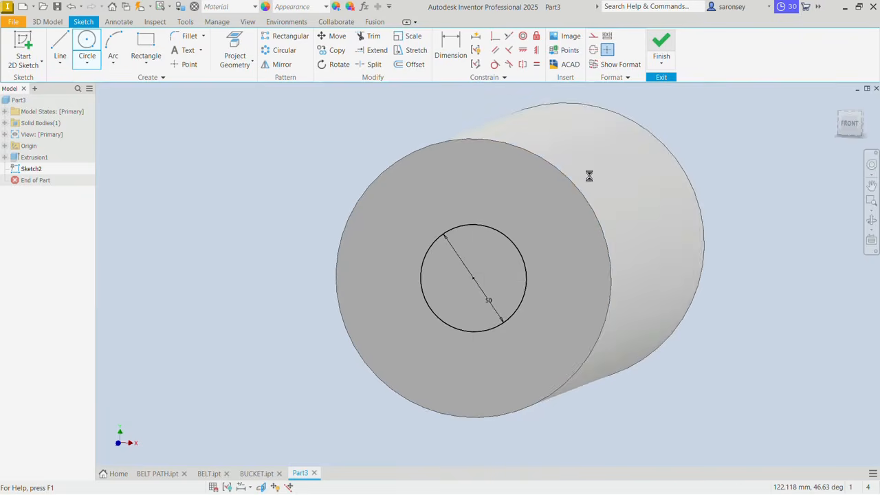
Extrude the 50 mm circle 50 mm outward from the end face, joined to the cylinder
key(e)
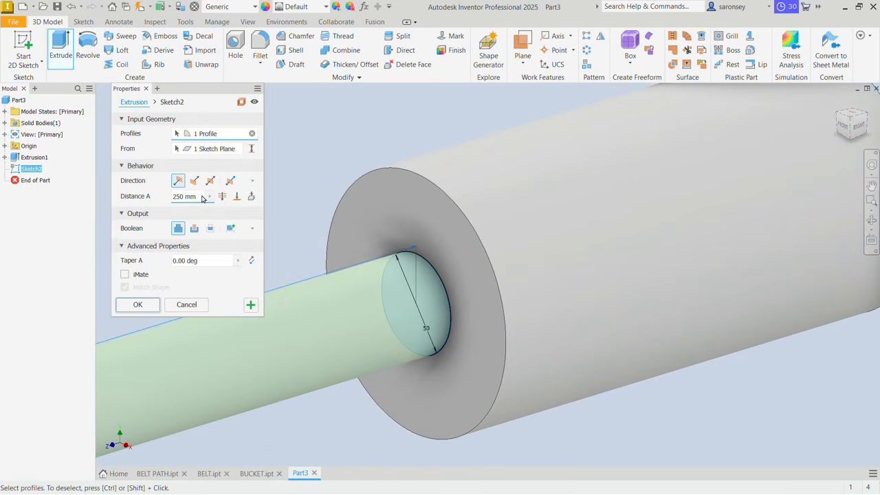
click(197, 195)
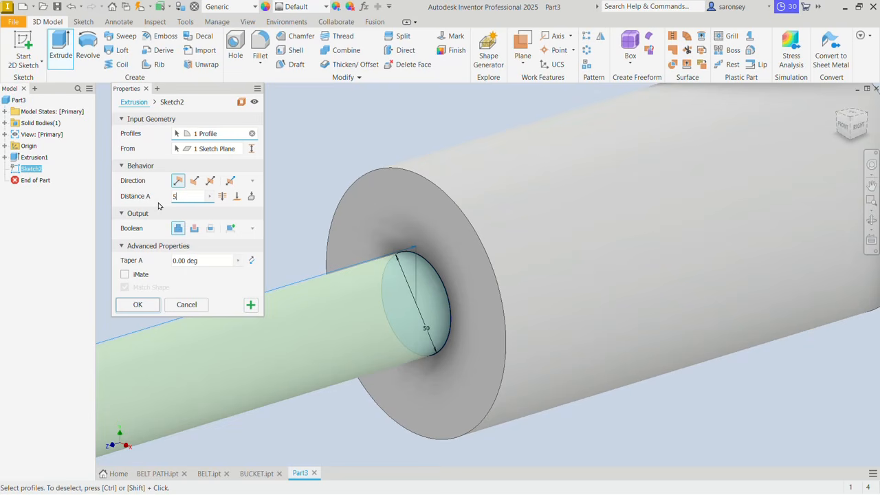
click(138, 305)
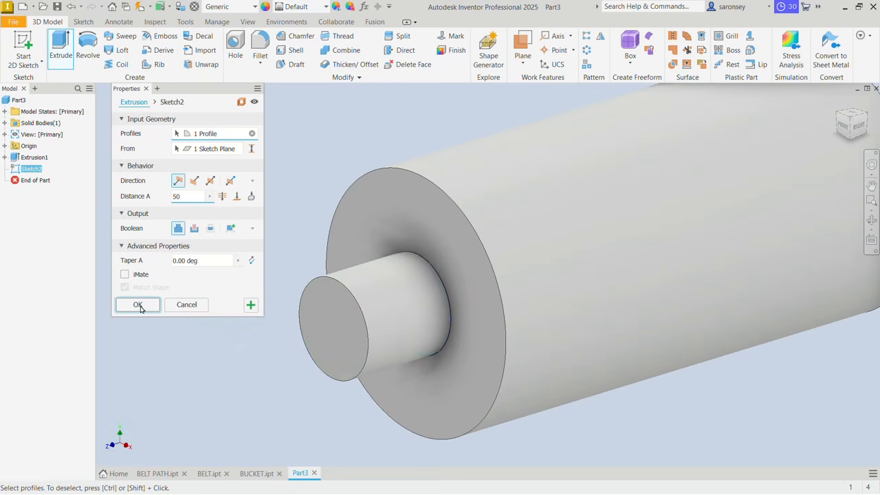
Sketch a centred 20 mm diameter circle on the stub's end face and extrude it 50 mm outward as a joined shaft
click(334, 310)
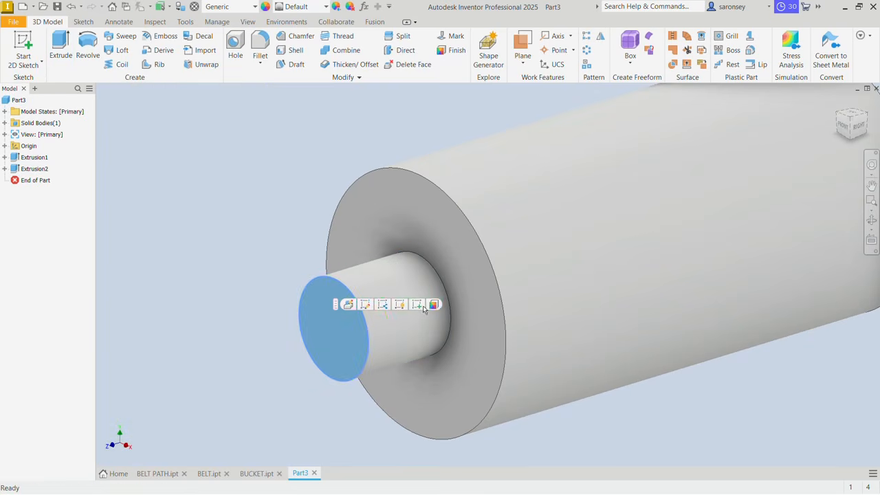
key(s)
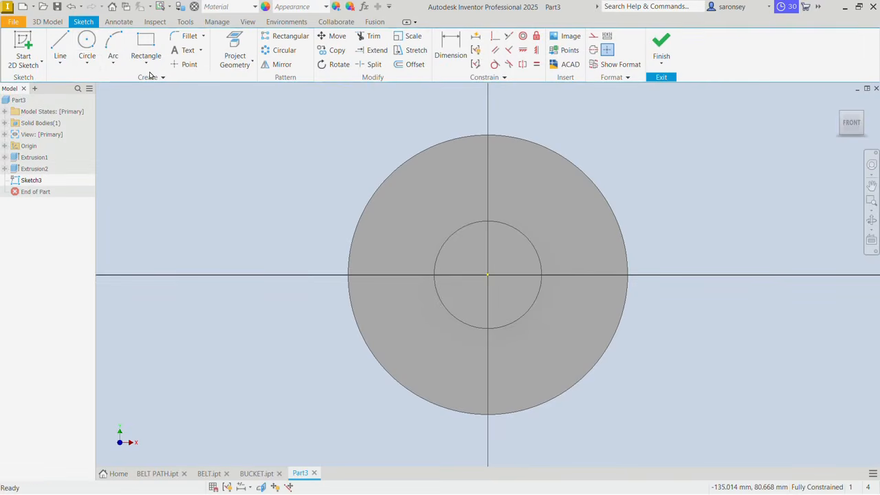
click(89, 42)
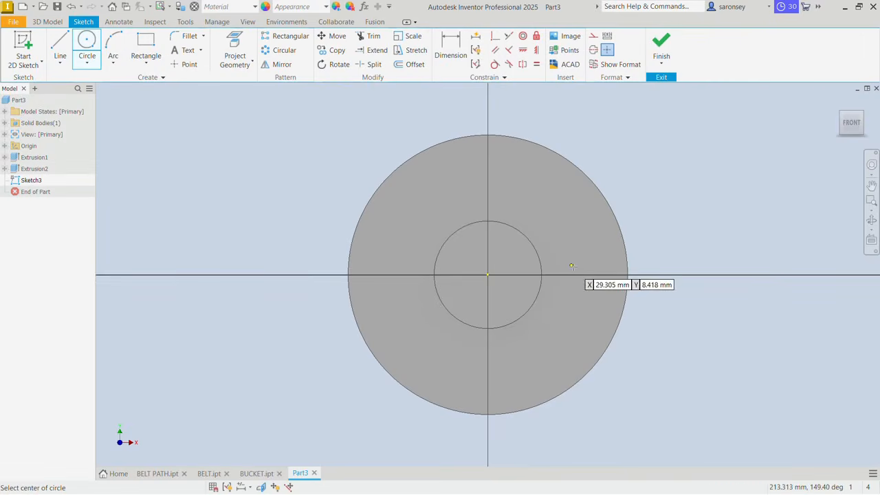
click(487, 275)
text(20)
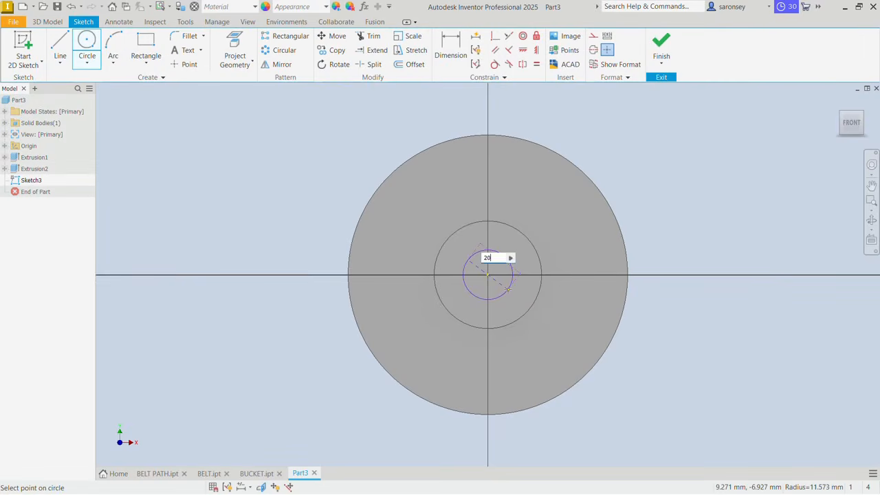
key(Return)
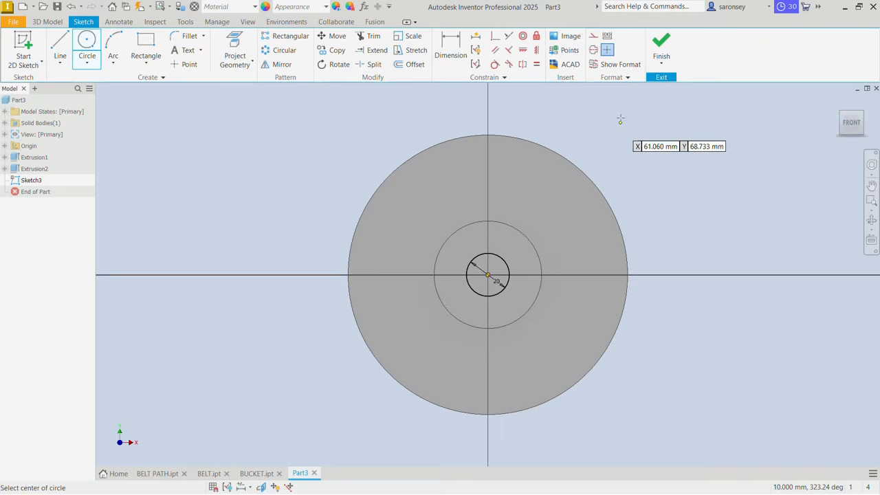
click(661, 45)
click(67, 49)
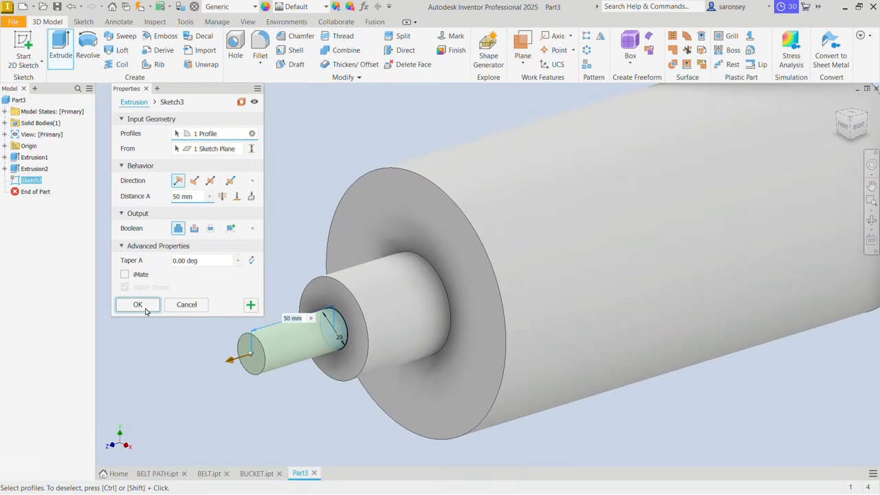
click(142, 307)
Mirror both stepped shaft extrusions across the XY plane onto the cylinder's opposite end
scroll(290, 290, down, 3)
middle_drag(291, 289, 292, 310)
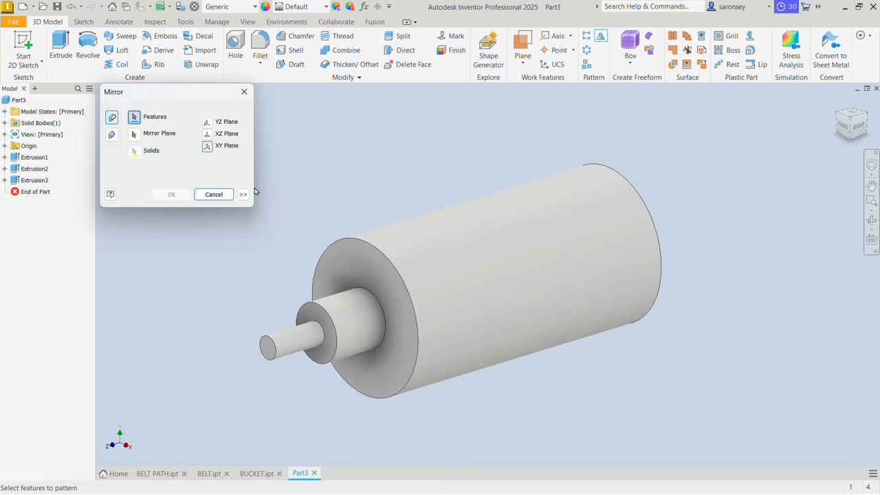
click(350, 316)
click(292, 349)
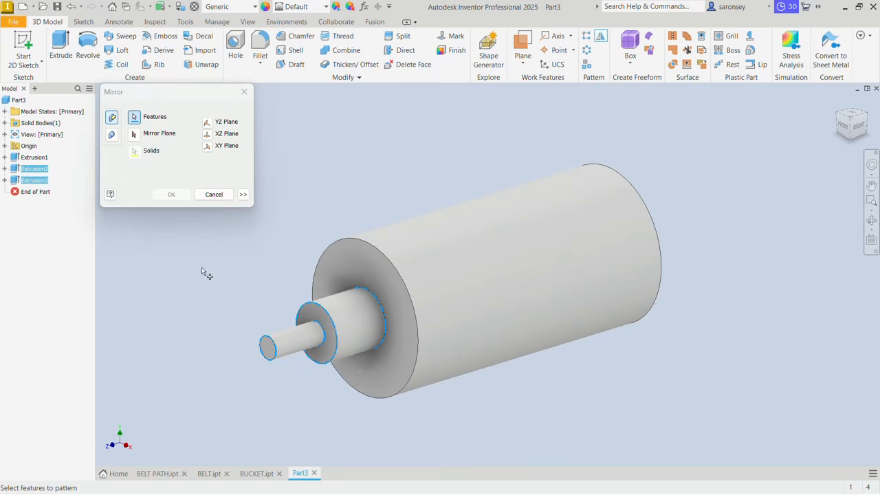
click(134, 134)
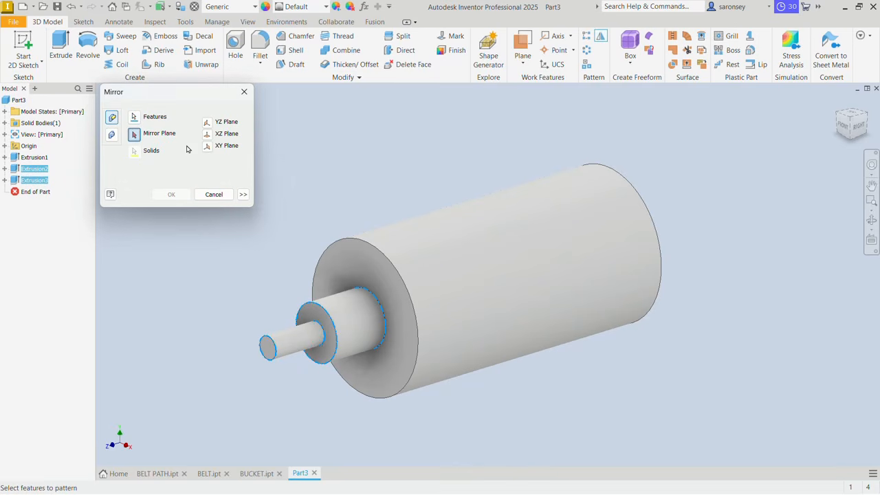
click(207, 147)
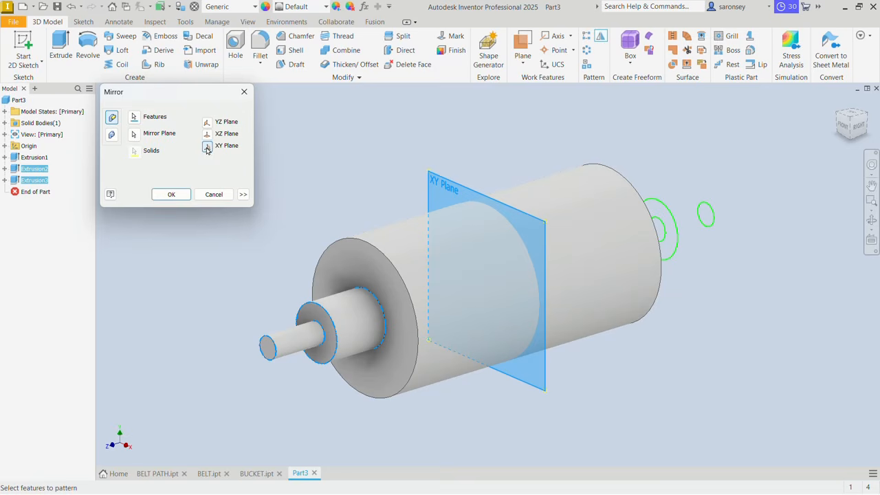
click(164, 196)
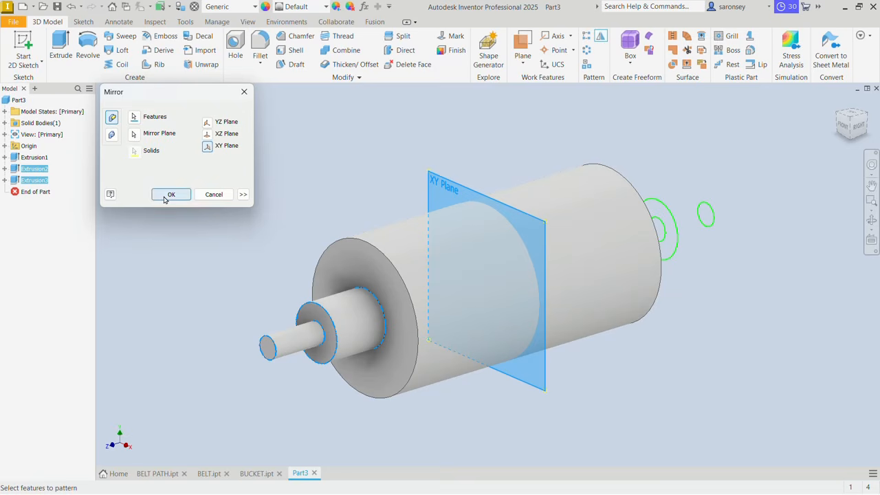
Fillet the six outer circular edges of the cylinder, stubs and shafts at both ends with a 2 mm radius
click(264, 41)
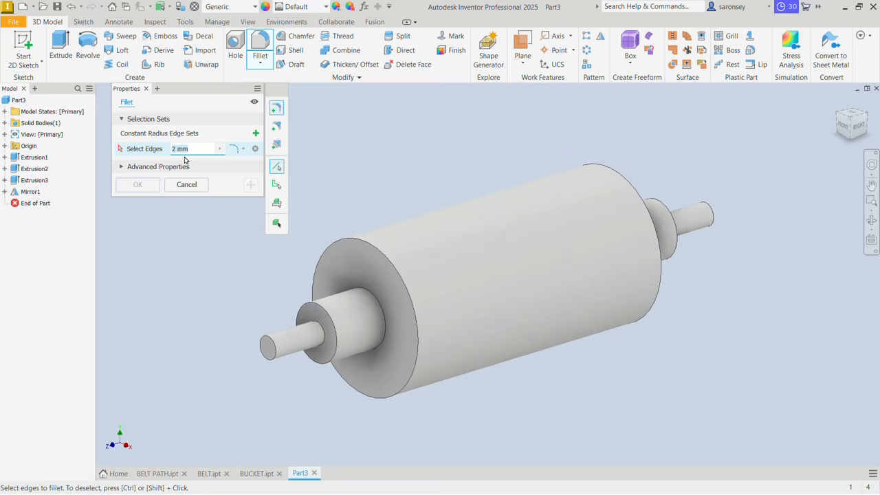
click(265, 344)
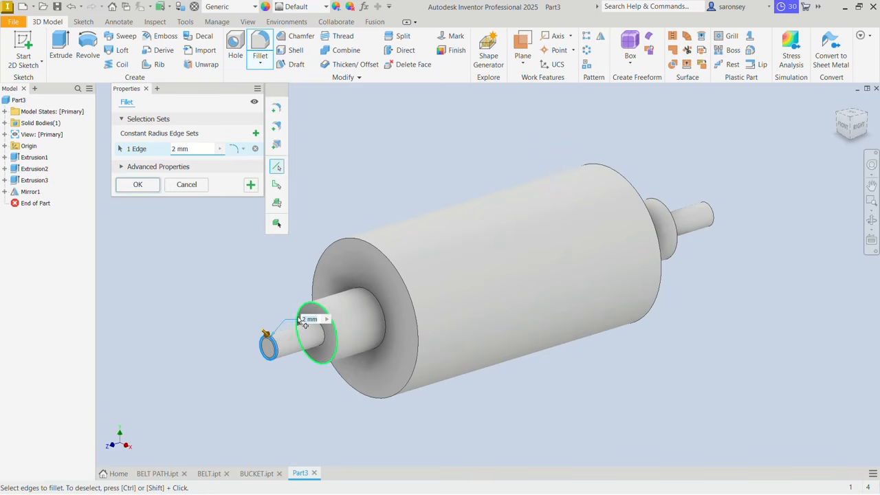
click(317, 303)
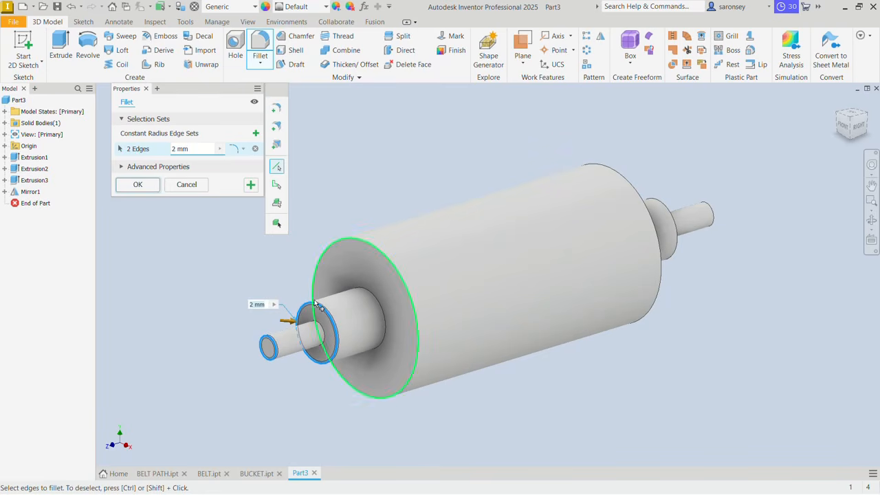
click(413, 287)
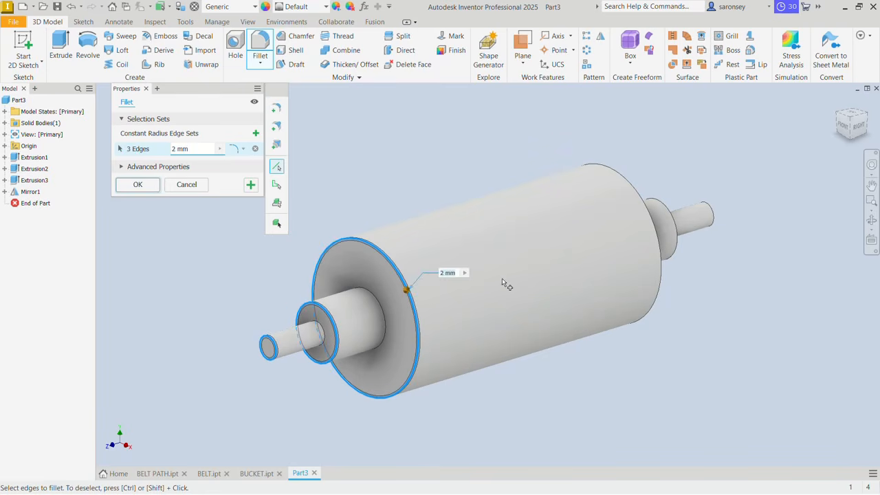
click(663, 260)
click(663, 260)
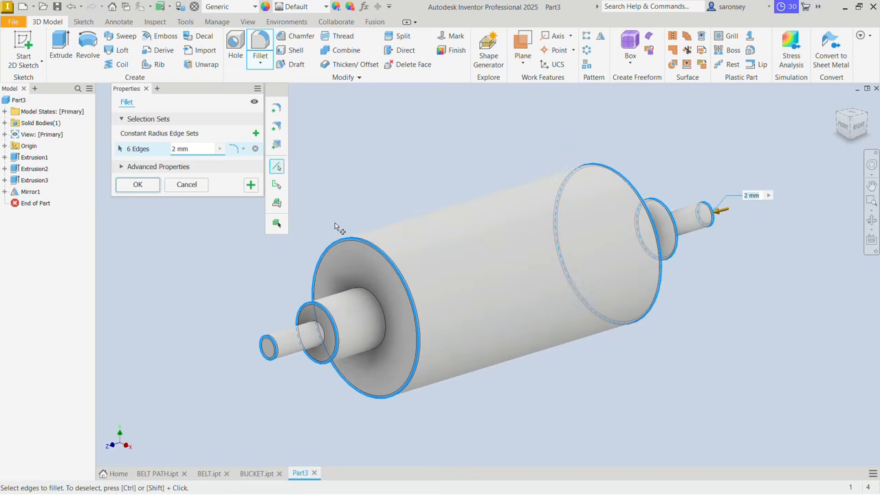
click(140, 185)
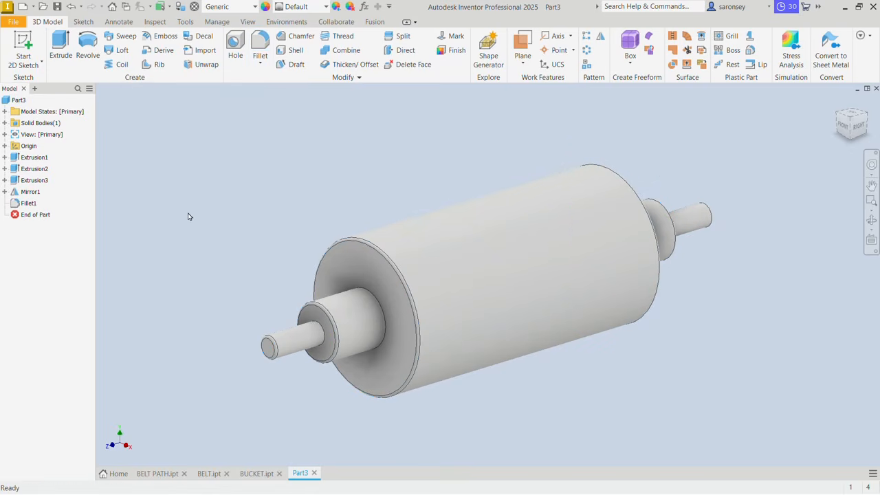
Start a sketch on the cylinder's front end face, slice the graphics and draw a centred 90 mm diameter construction circle
click(359, 267)
click(444, 261)
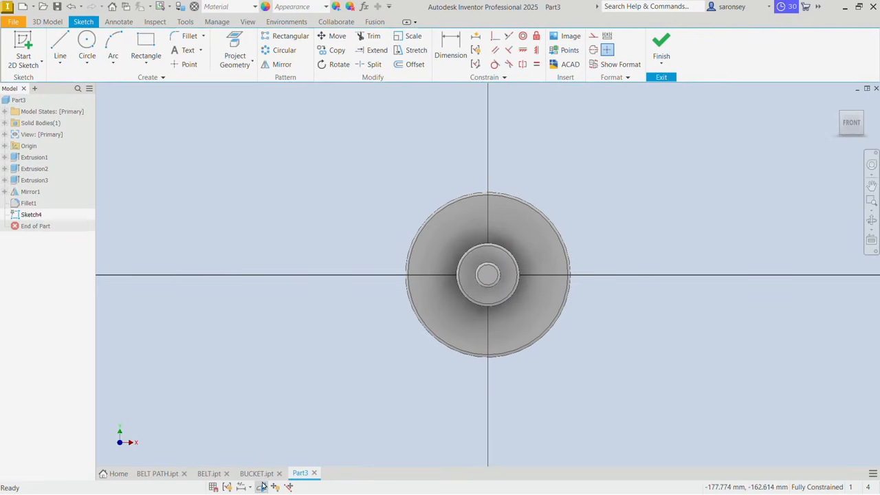
click(262, 487)
middle_drag(632, 293, 609, 310)
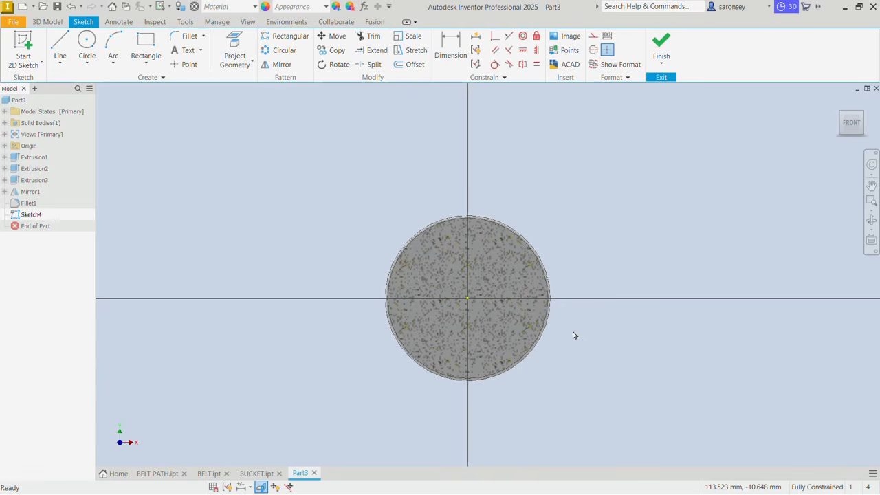
scroll(490, 344, up, 3)
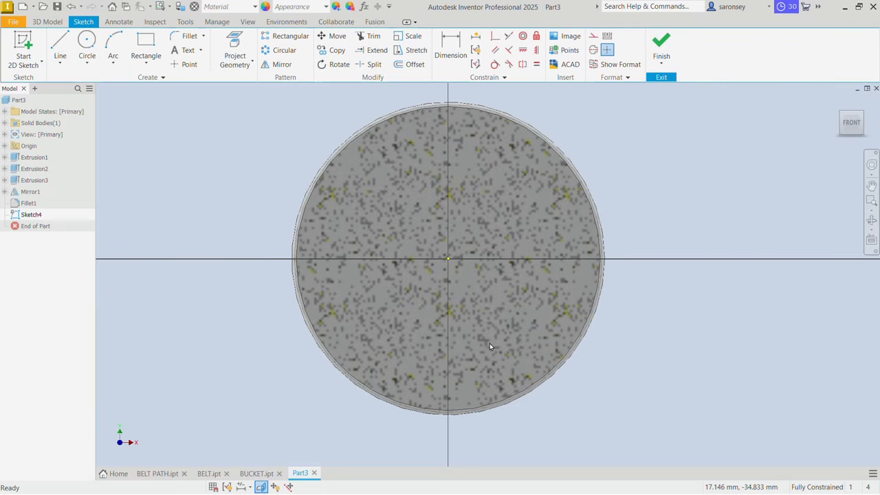
click(86, 42)
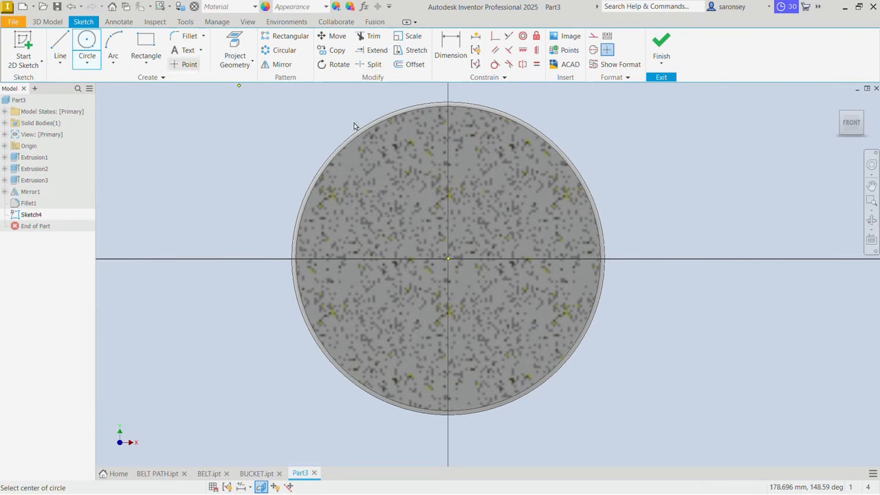
click(448, 258)
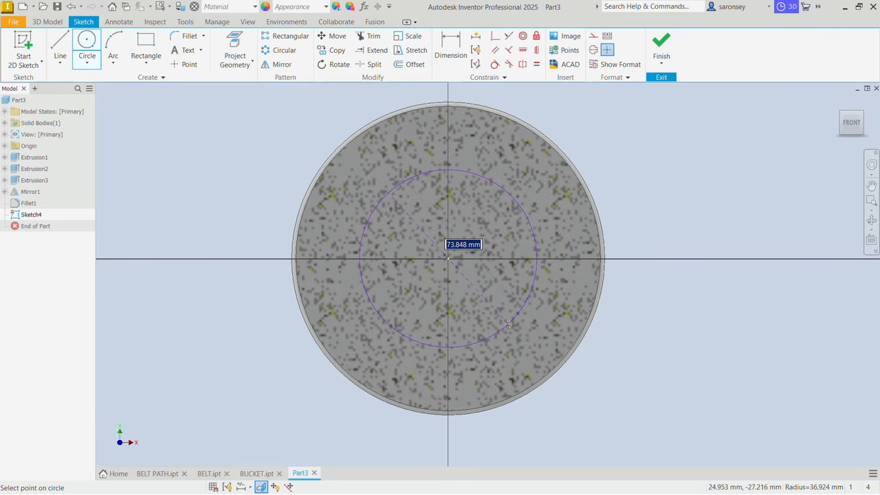
text(90)
key(Return)
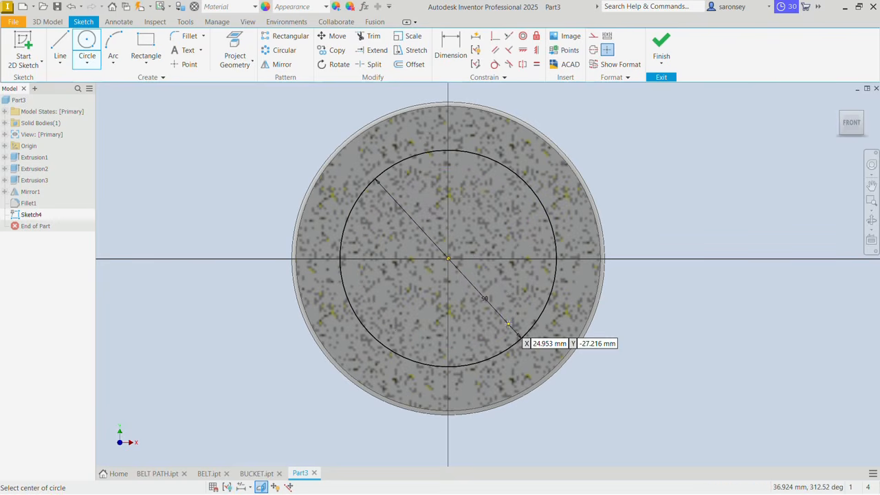
right_click(616, 185)
click(678, 154)
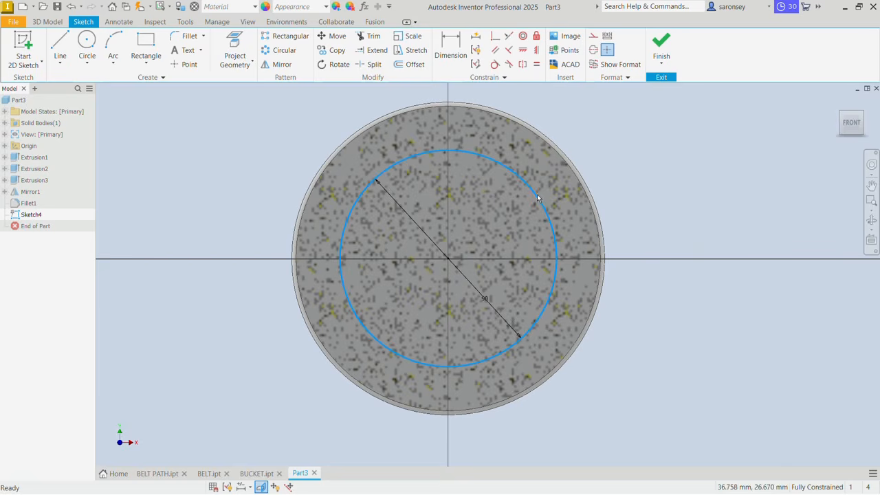
click(593, 36)
Draw a 15 mm diameter circle near the uppermost point of the construction circle
click(87, 41)
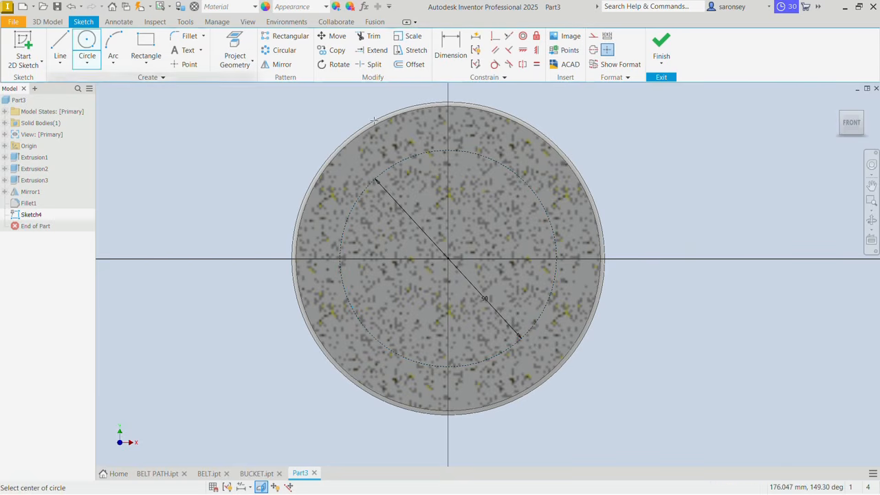
click(427, 141)
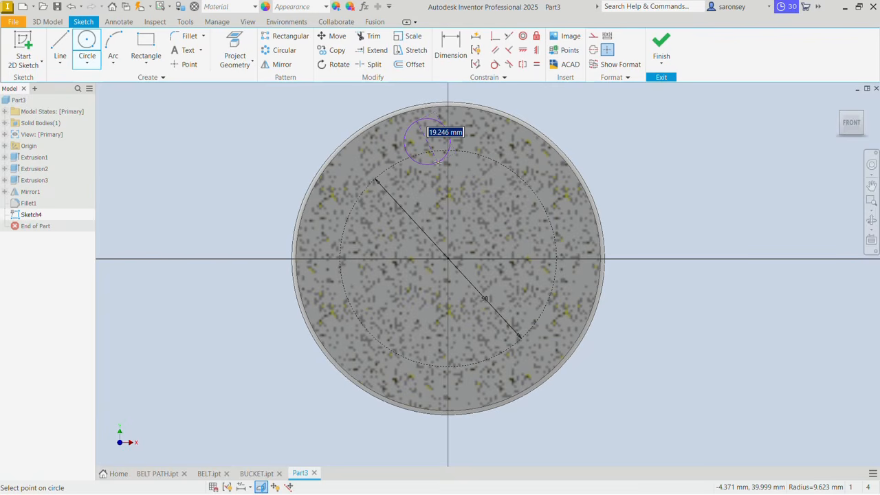
text(15)
key(Return)
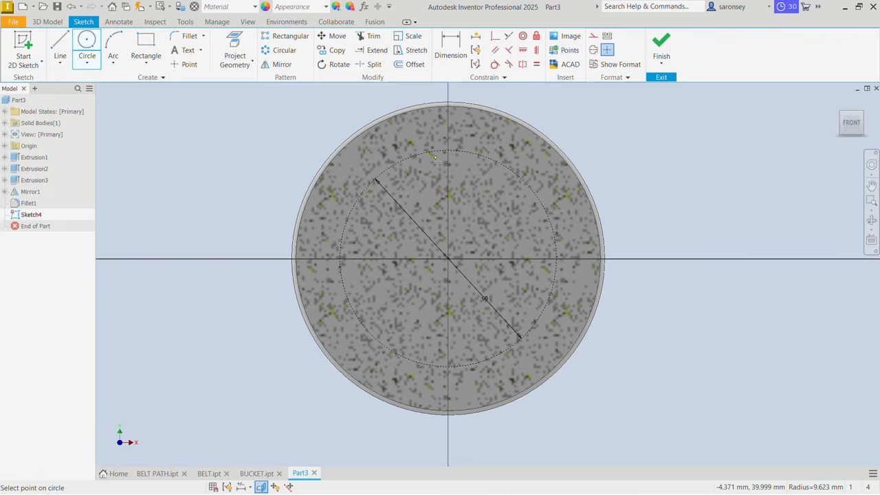
Constrain the 15 mm circle's centre vertically above the origin and coincident with the construction circle, and finish the sketch
click(536, 50)
click(428, 143)
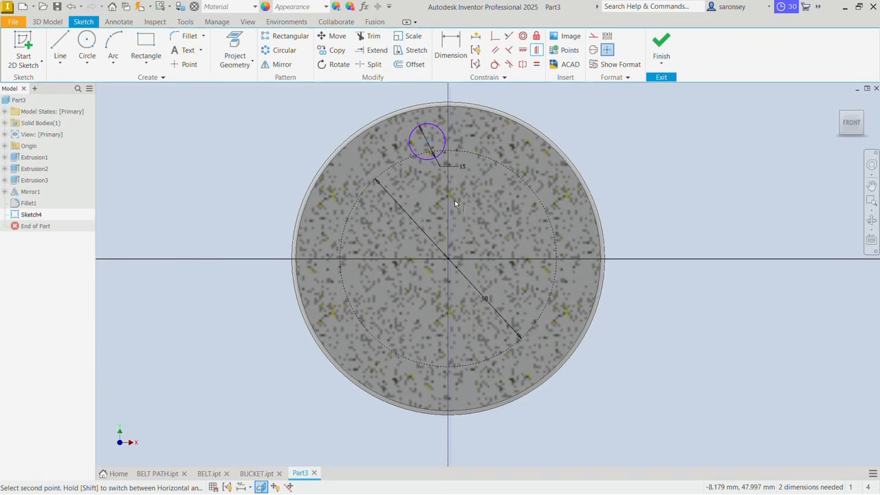
click(447, 260)
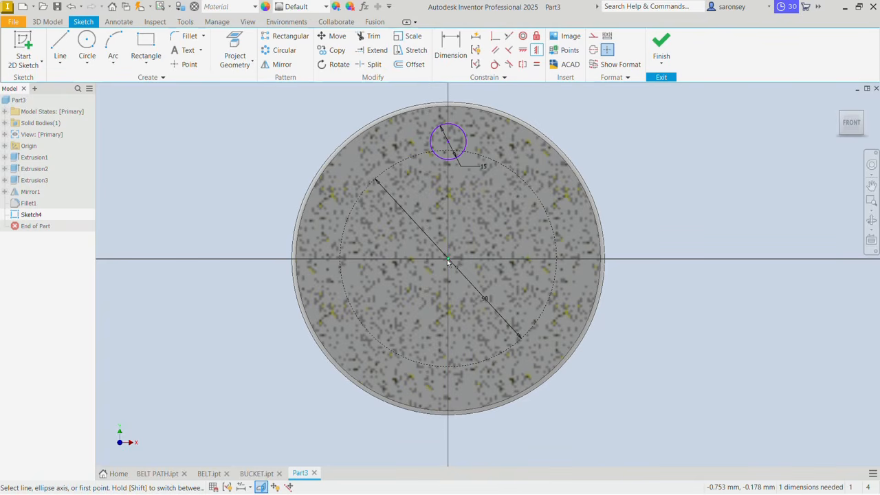
click(495, 36)
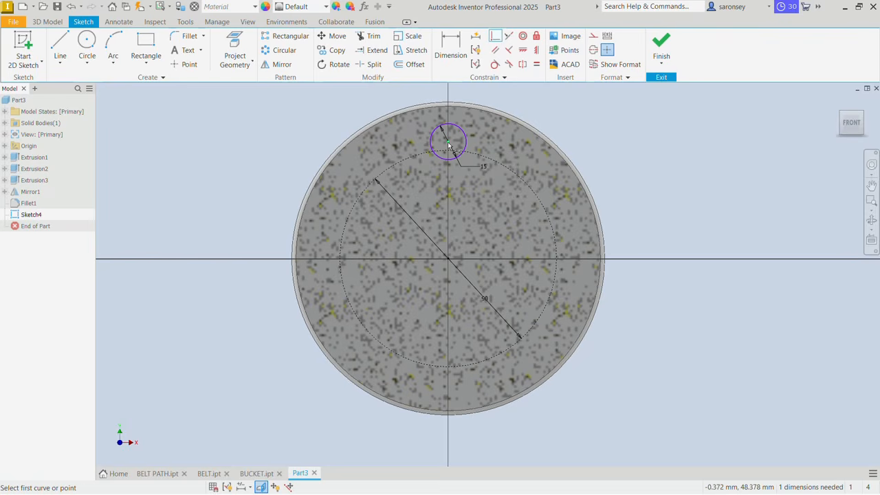
click(447, 142)
click(479, 159)
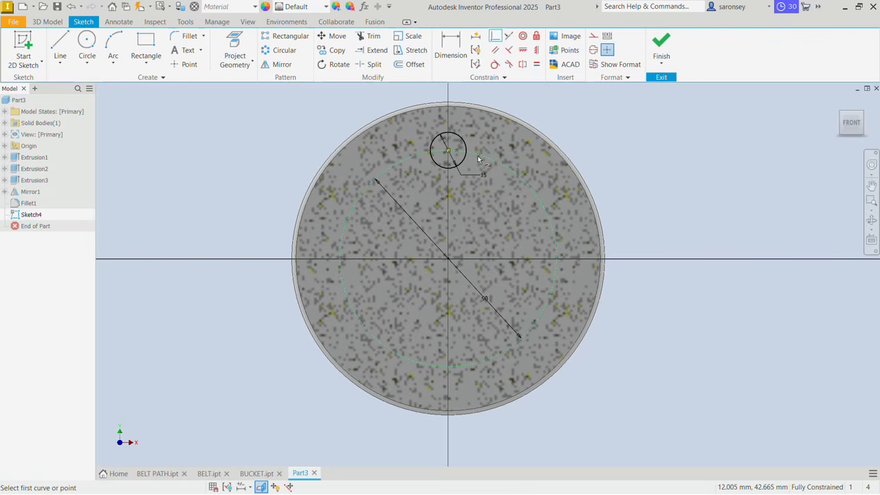
right_click(592, 120)
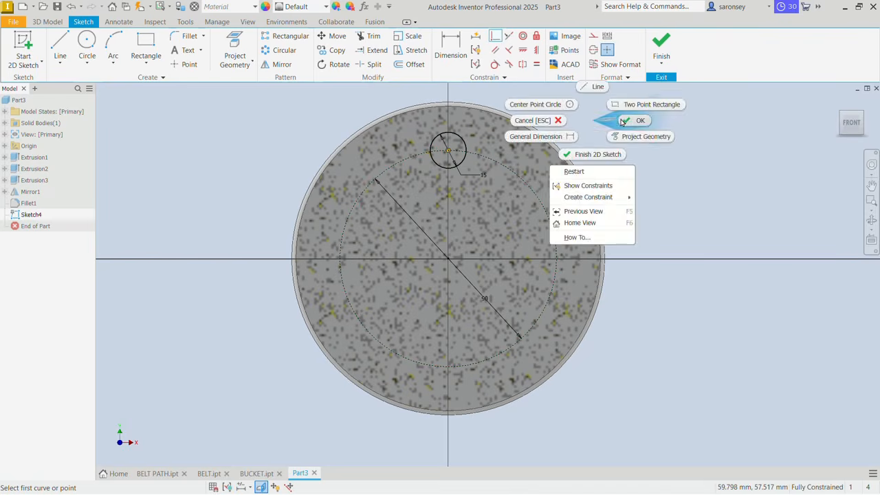
click(620, 123)
click(661, 42)
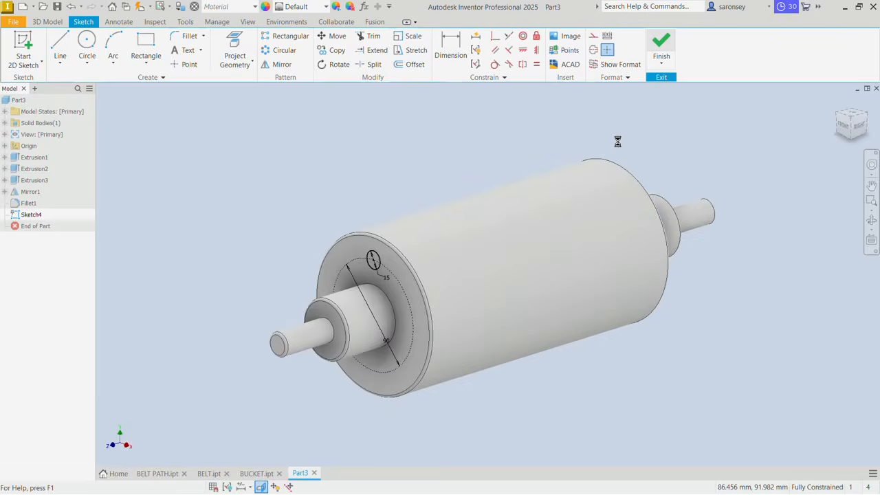
Extrude the 15 mm circle as a cut 5 mm deep into the cylinder's end face
click(61, 48)
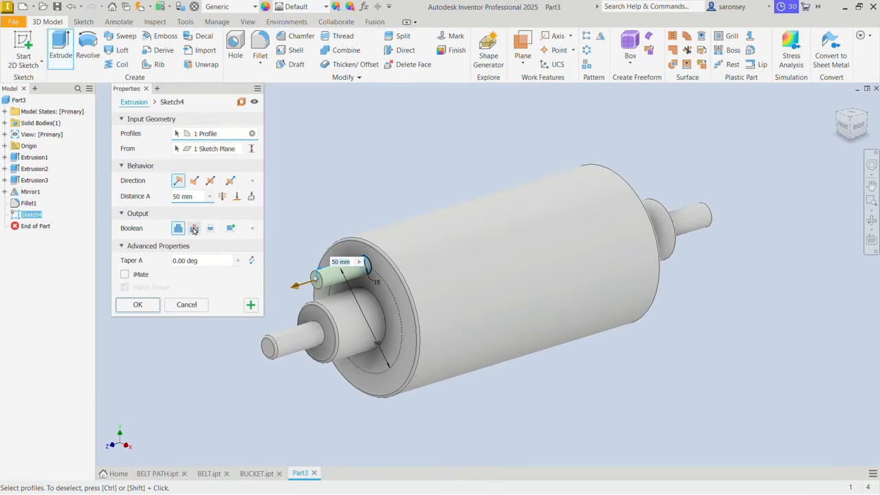
click(194, 229)
click(180, 197)
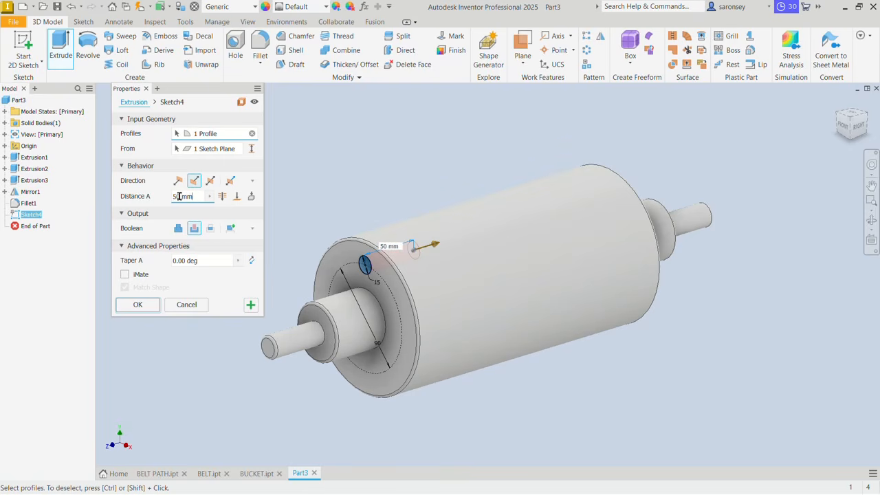
text(5)
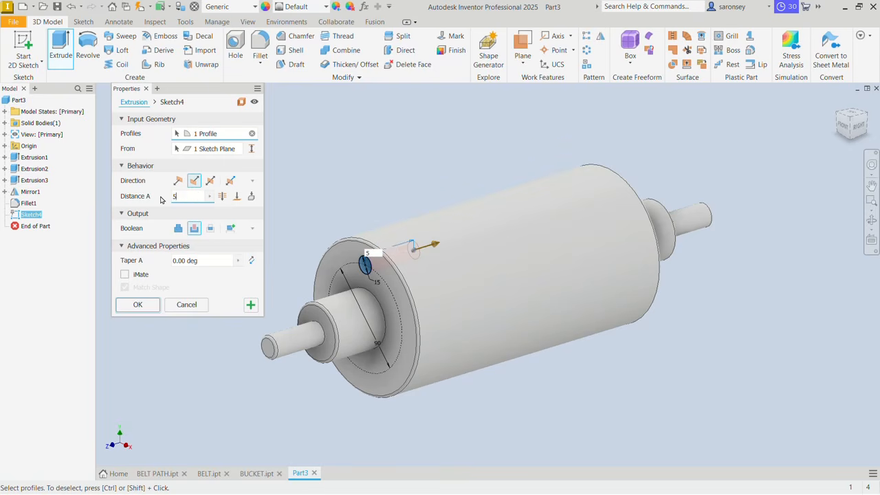
click(147, 305)
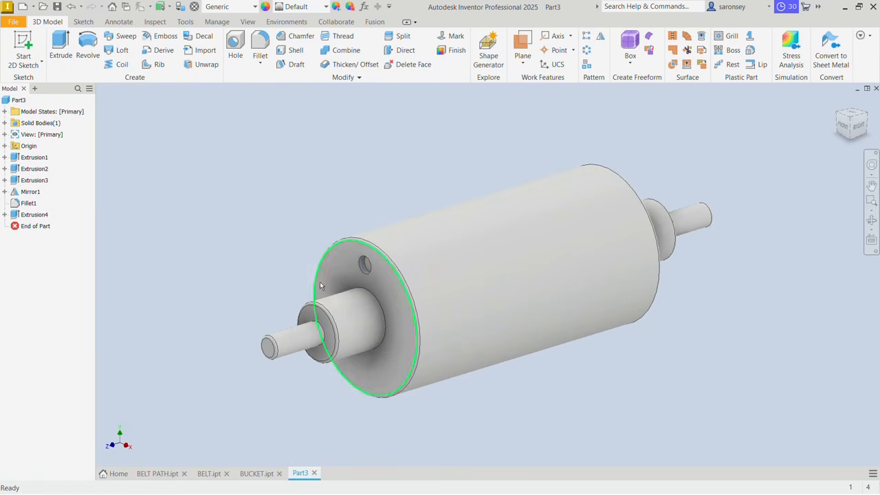
Pattern the round recess circularly around the cylinder's axis with 6 occurrences over 360 degrees
scroll(378, 279, up, 3)
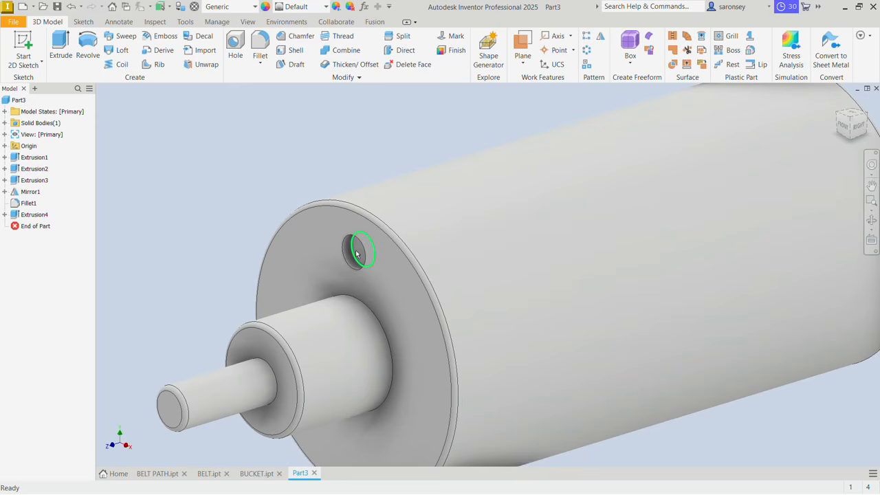
scroll(356, 258, down, 3)
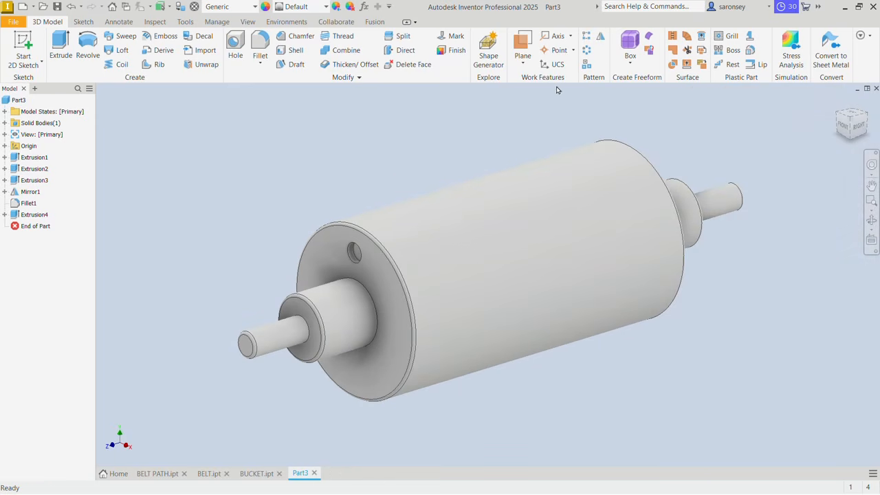
click(357, 254)
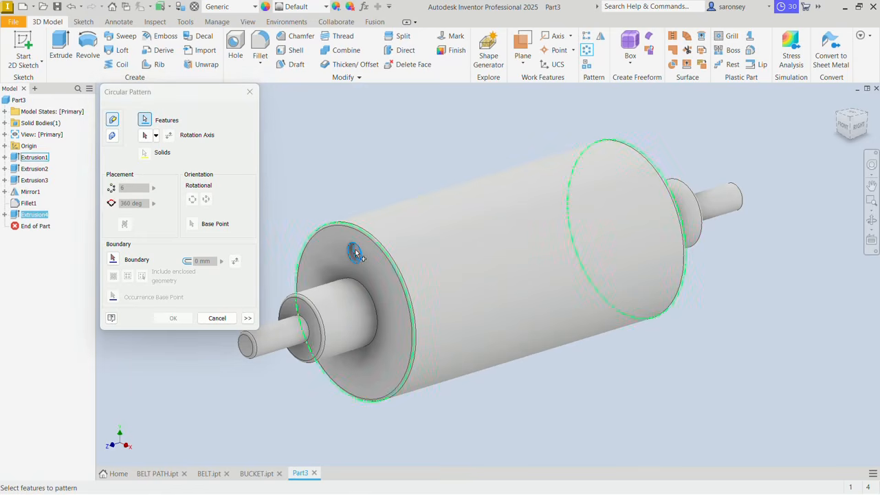
click(143, 137)
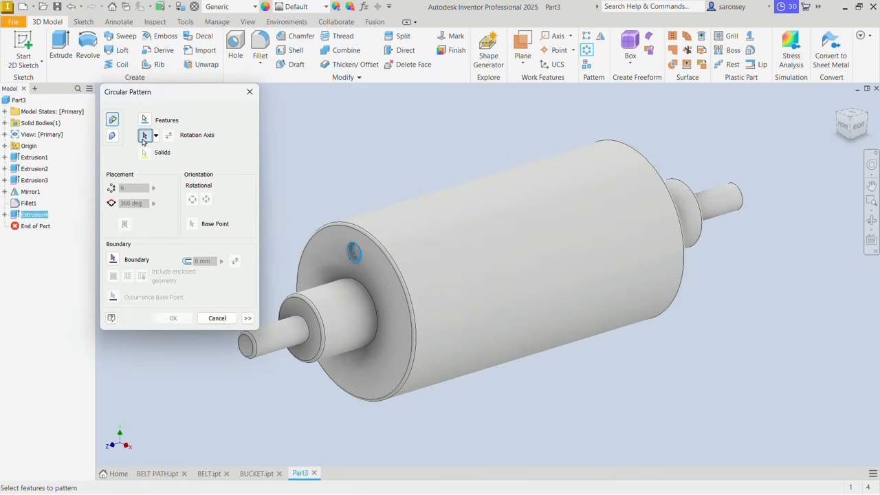
click(502, 242)
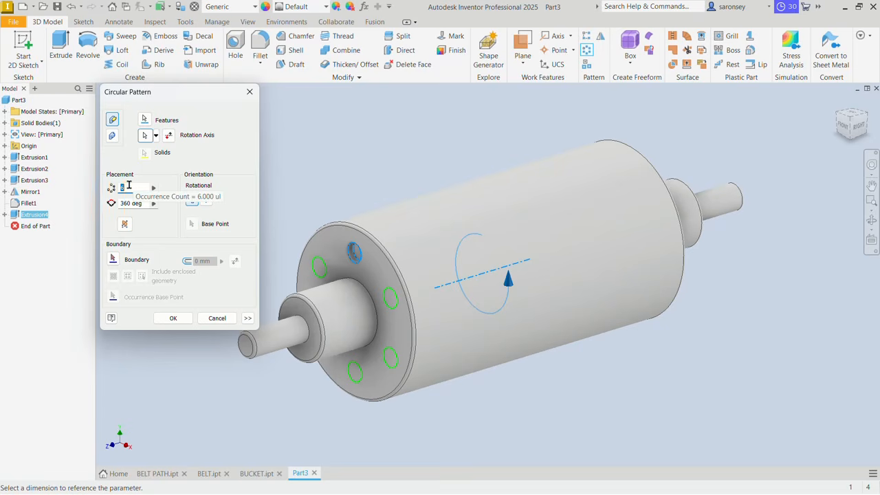
click(177, 318)
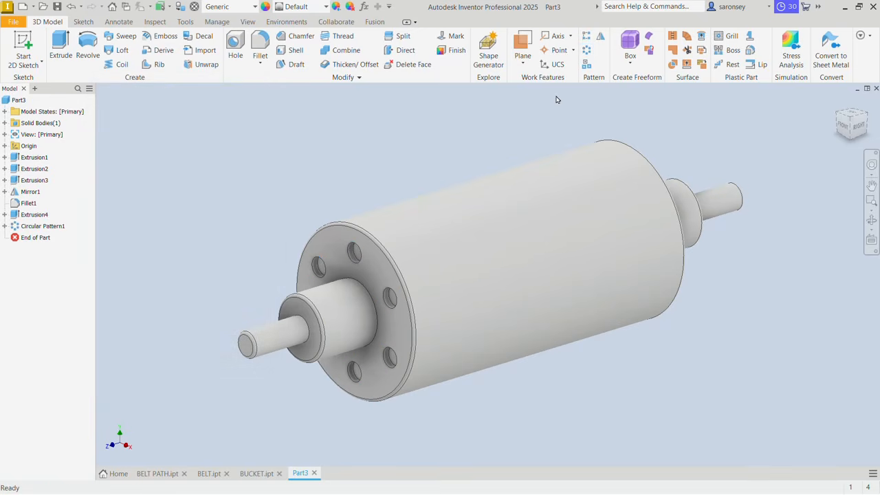
Mirror the round recess and its circular pattern about the XY plane onto the cylinder's opposite end
click(600, 35)
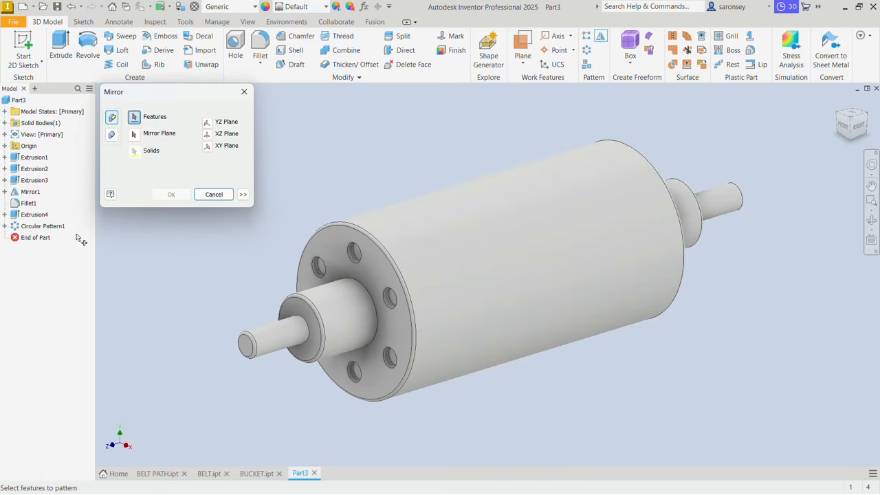
click(44, 217)
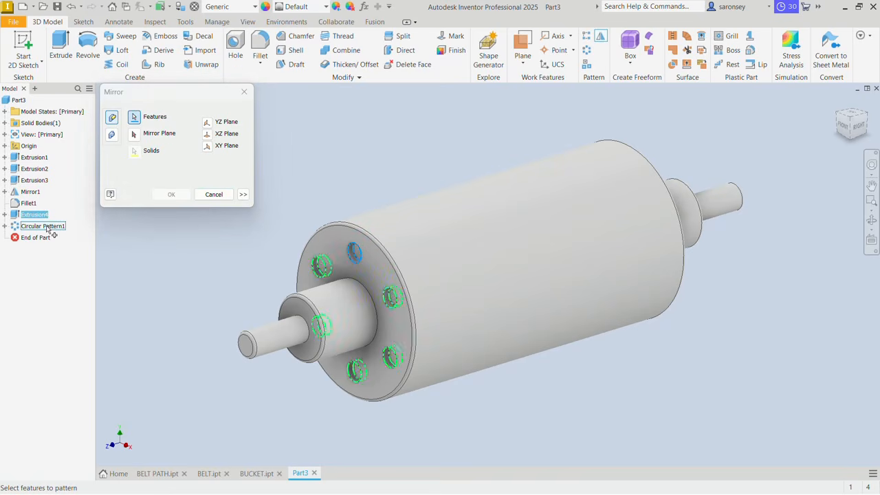
click(47, 228)
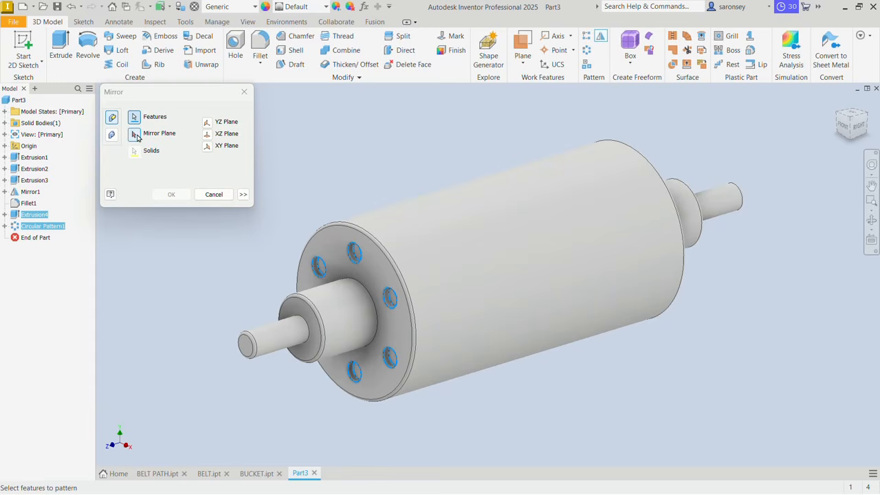
click(136, 136)
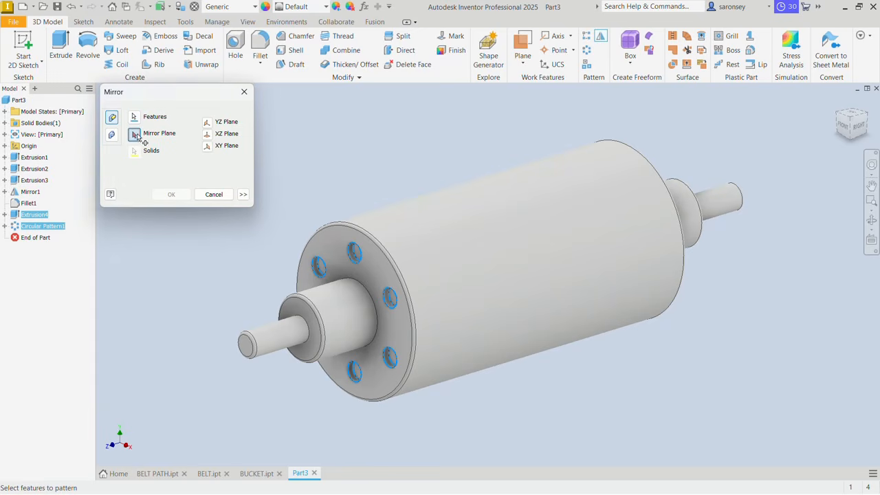
click(208, 148)
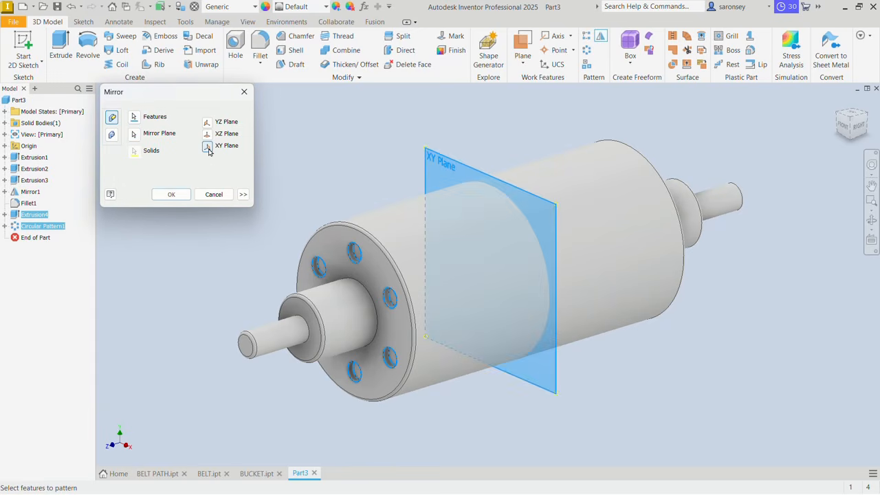
click(171, 195)
Save the roller part as SHAFT in the BUCKET ELEVATOR folder, with the model in its home view
scroll(281, 279, down, 3)
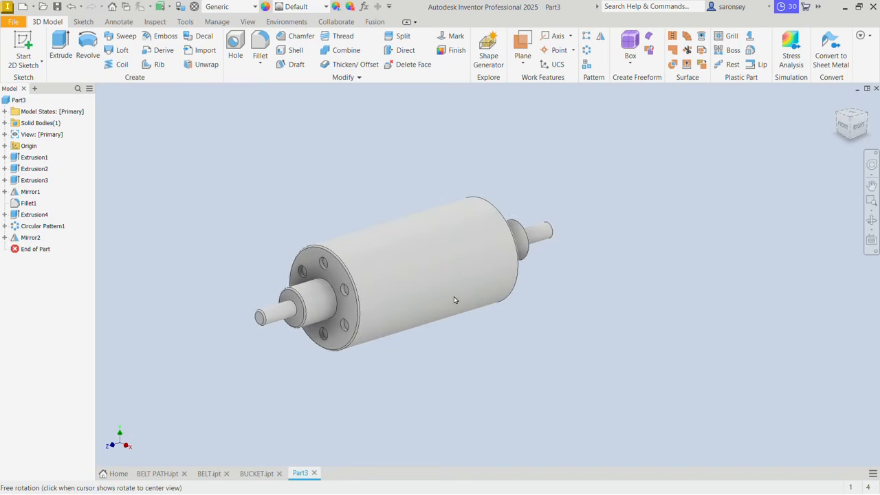
shift+middle_drag(454, 296, 428, 308)
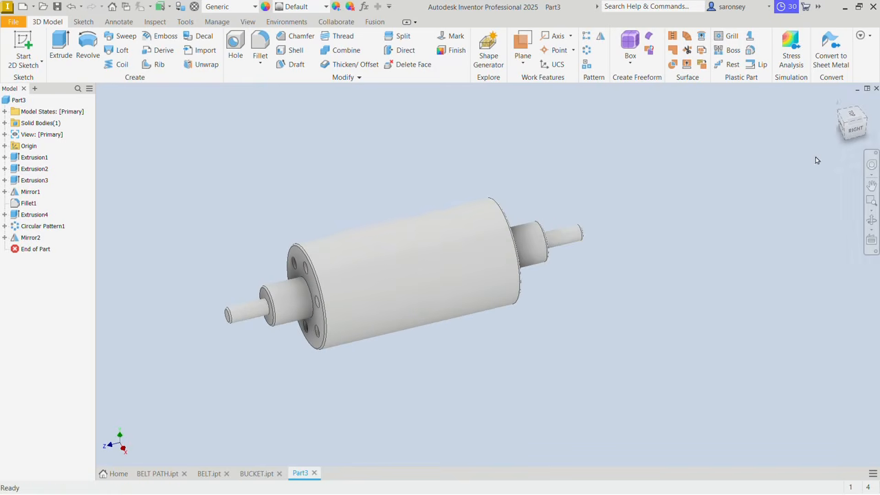
click(836, 108)
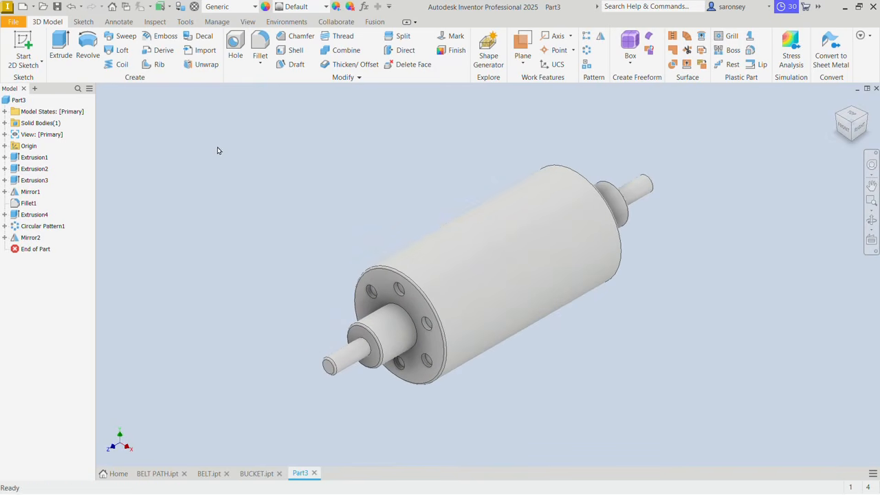
key(ctrl+s)
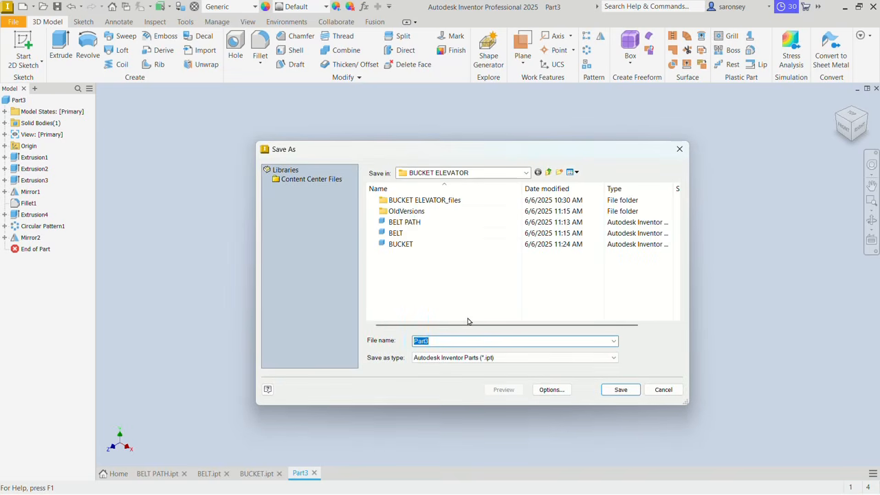
text(SHAFT)
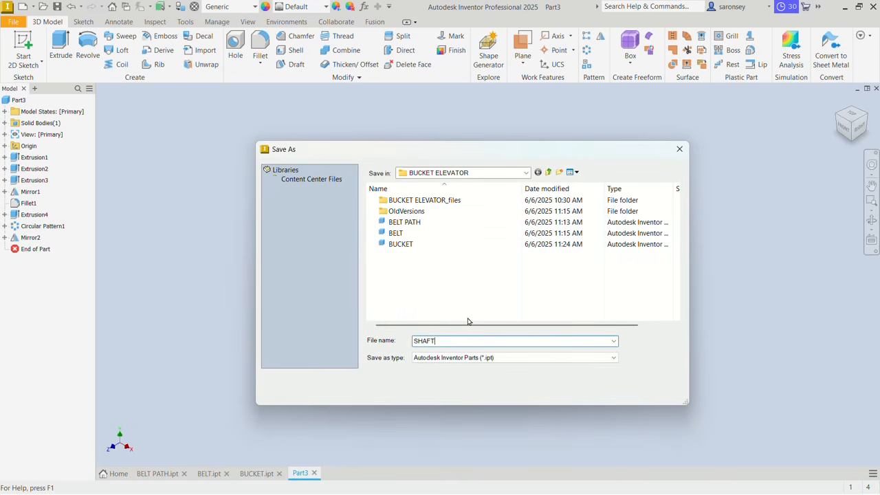
click(620, 389)
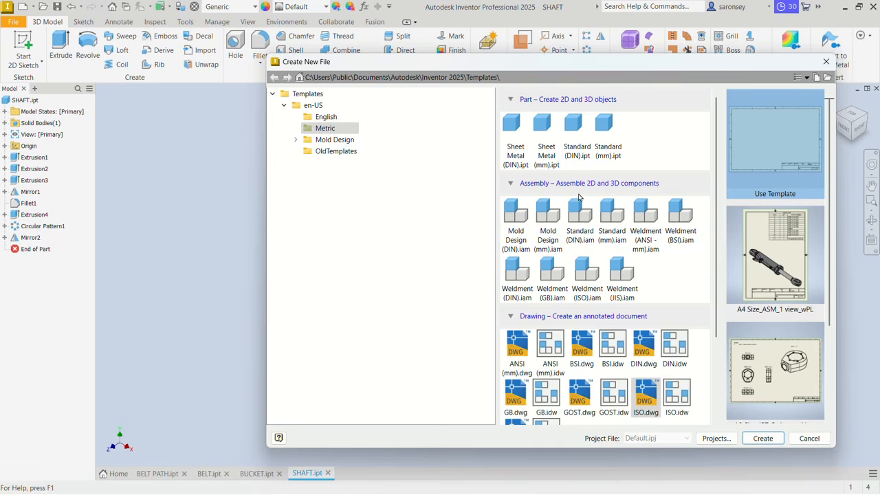
Create a new assembly from the metric Standard (mm).iam template and set its visual style to Shaded with Edges
click(617, 221)
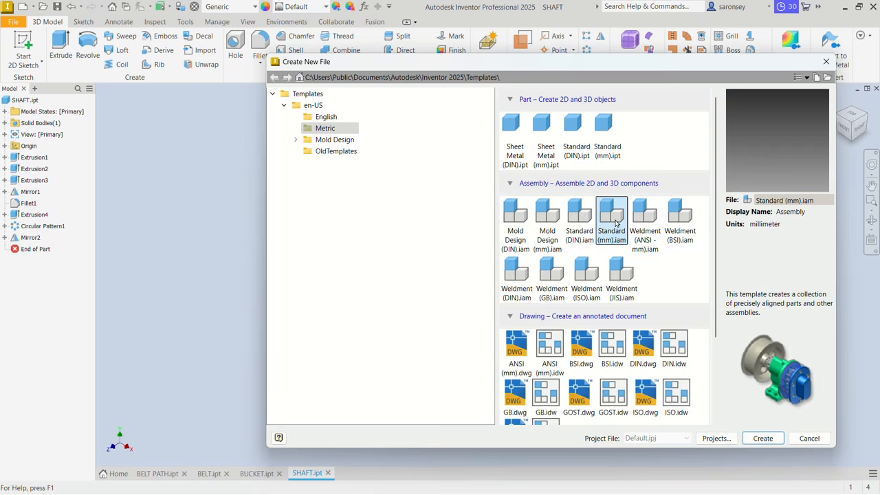
click(762, 437)
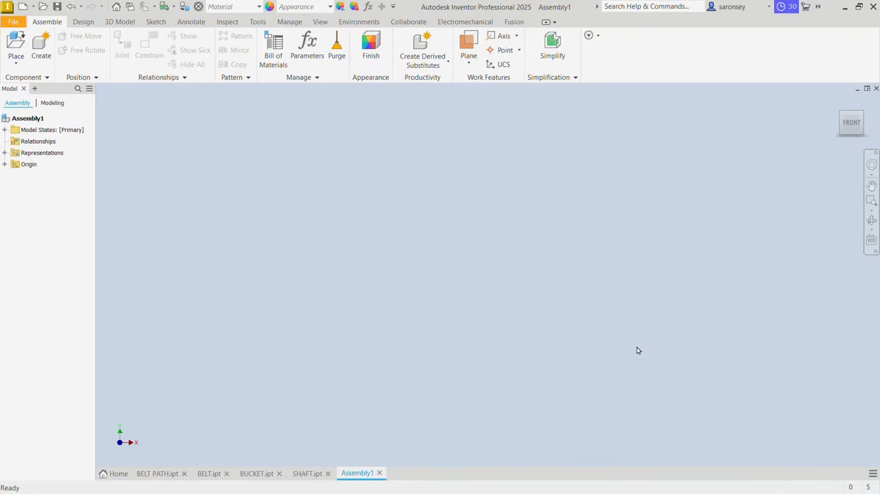
click(320, 22)
click(240, 54)
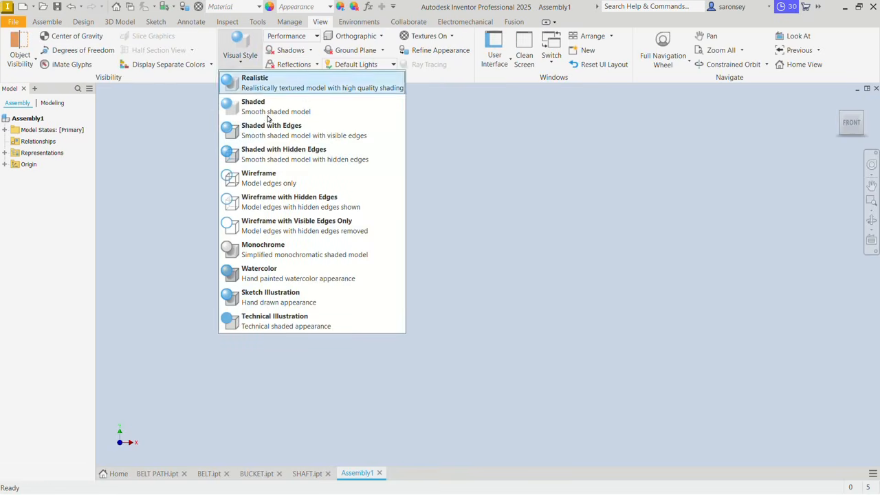
click(269, 134)
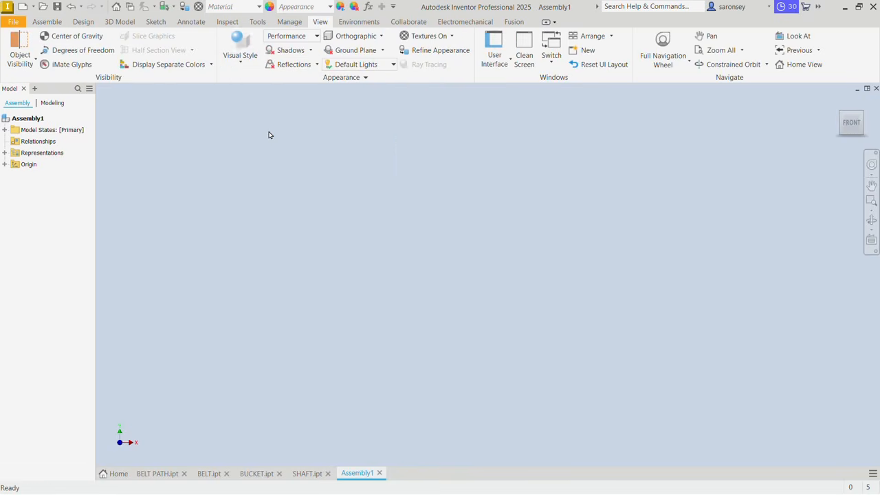
Place one instance of the BELT PATH part in the assembly and show it in the home view
click(46, 24)
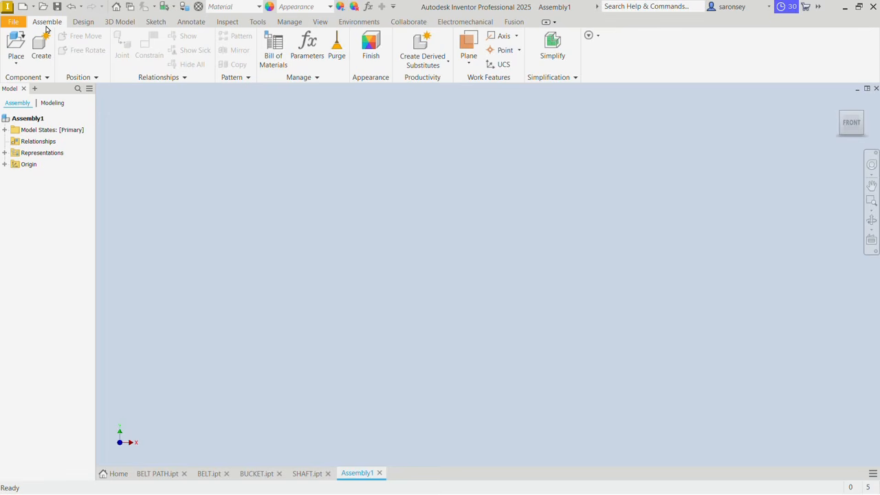
click(16, 45)
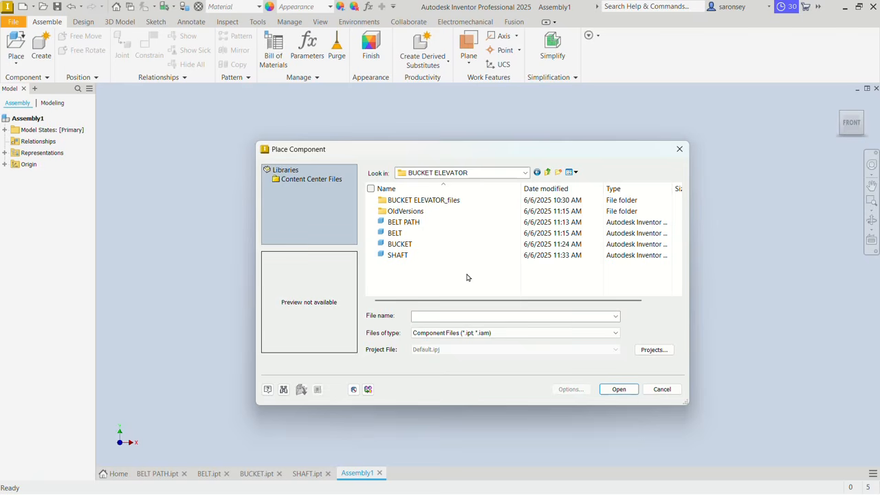
click(440, 225)
click(617, 389)
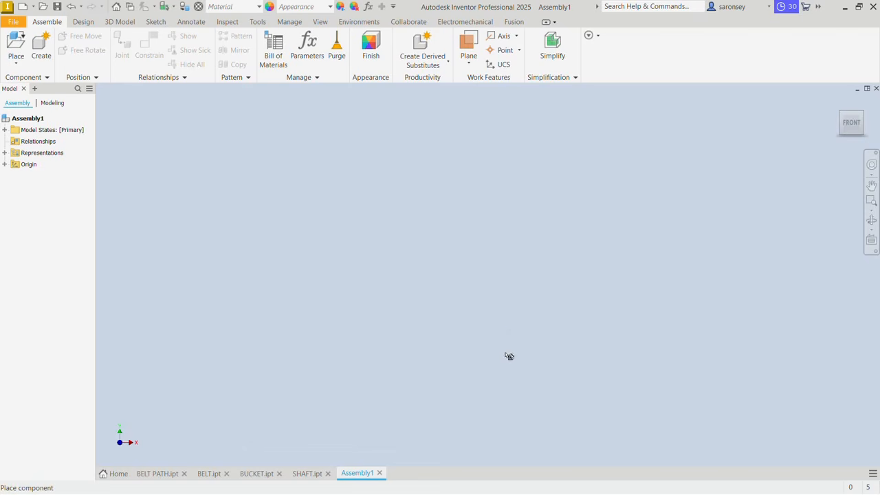
click(517, 271)
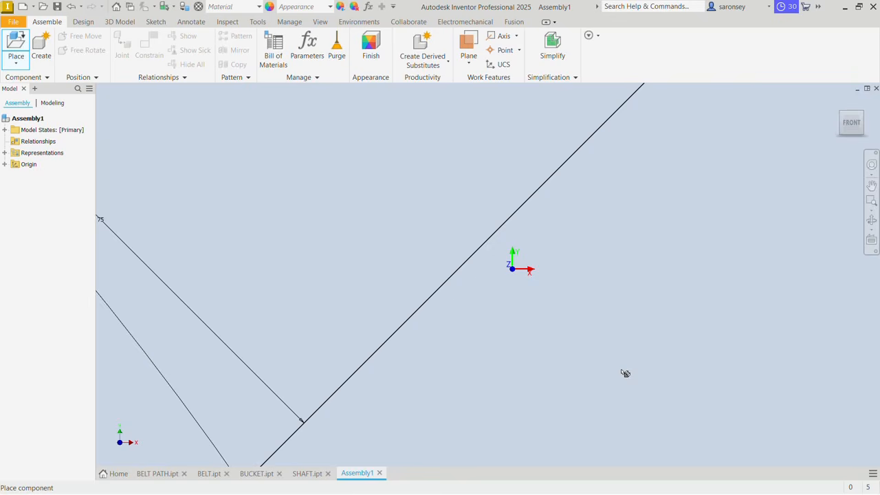
right_click(646, 217)
click(680, 218)
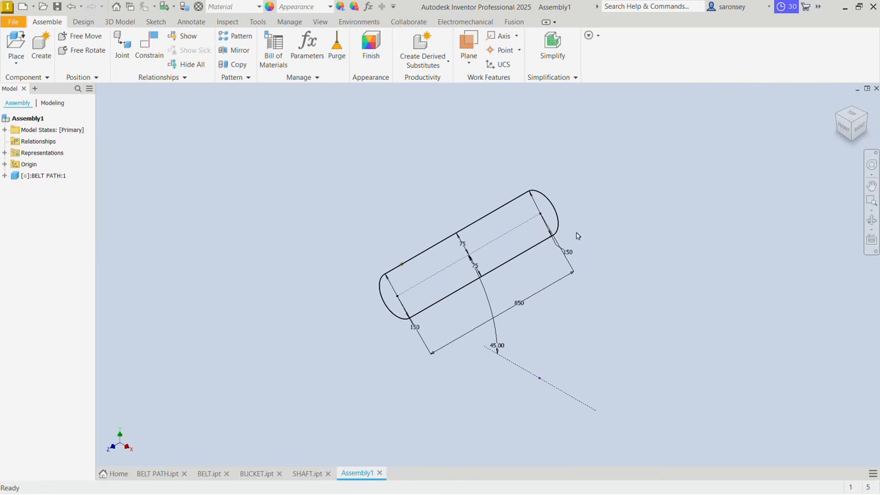
Expand the origin geometry of the assembly and of BELT PATH, and start a mate constraint with the flush solution
scroll(491, 246, up, 3)
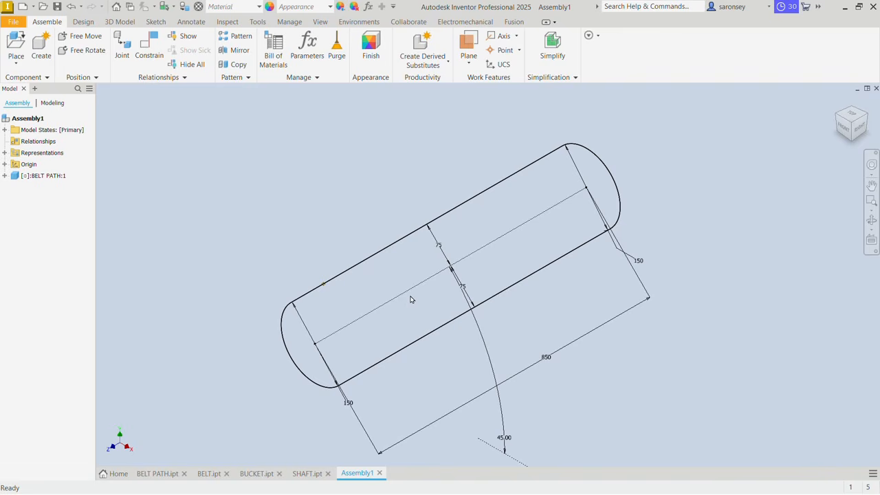
click(5, 176)
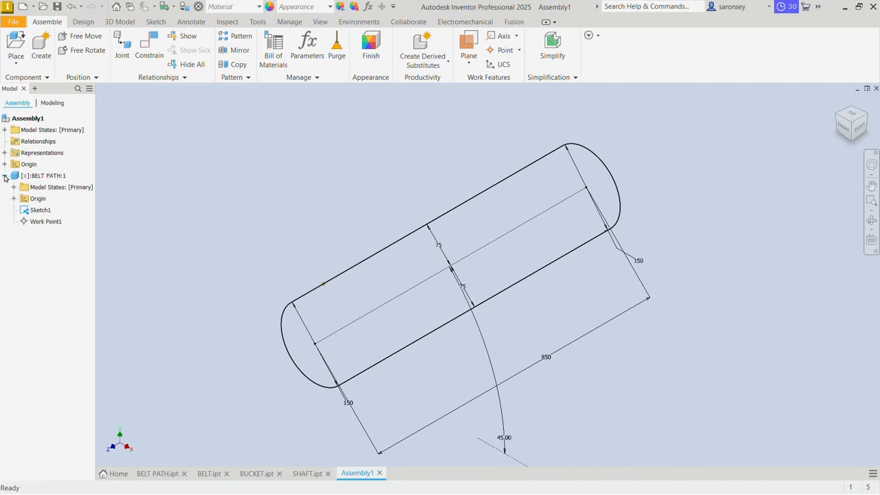
click(14, 199)
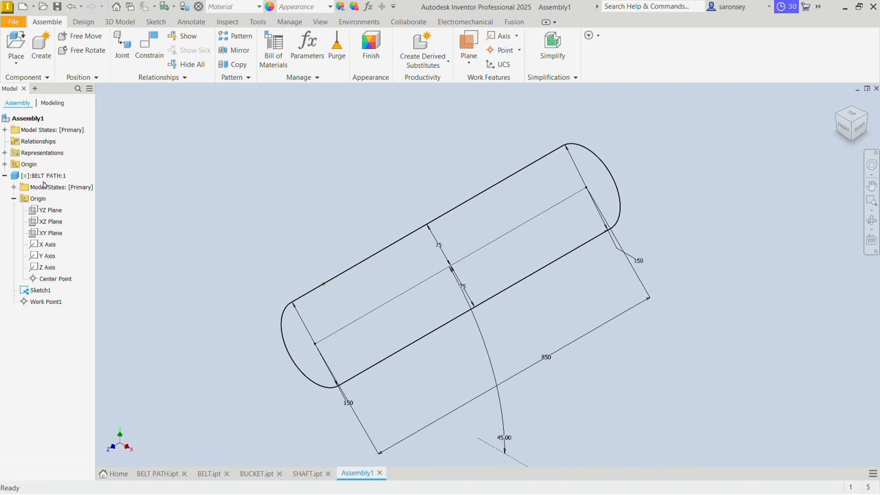
click(5, 164)
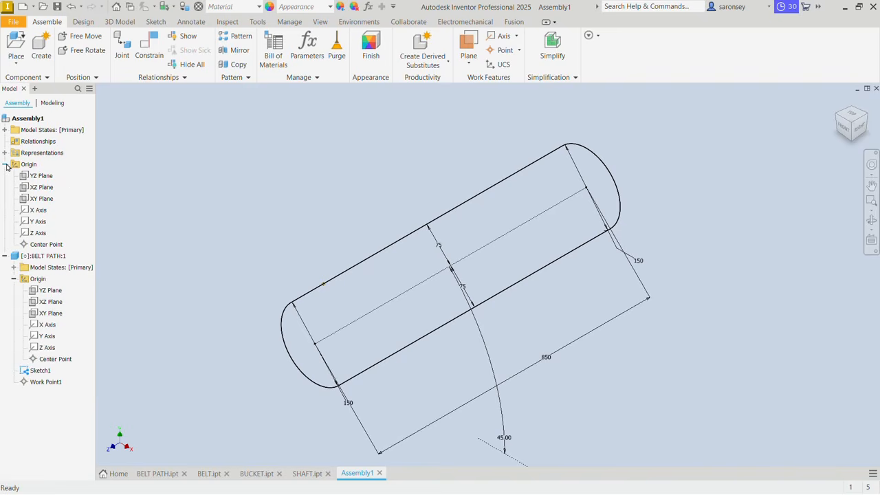
click(142, 40)
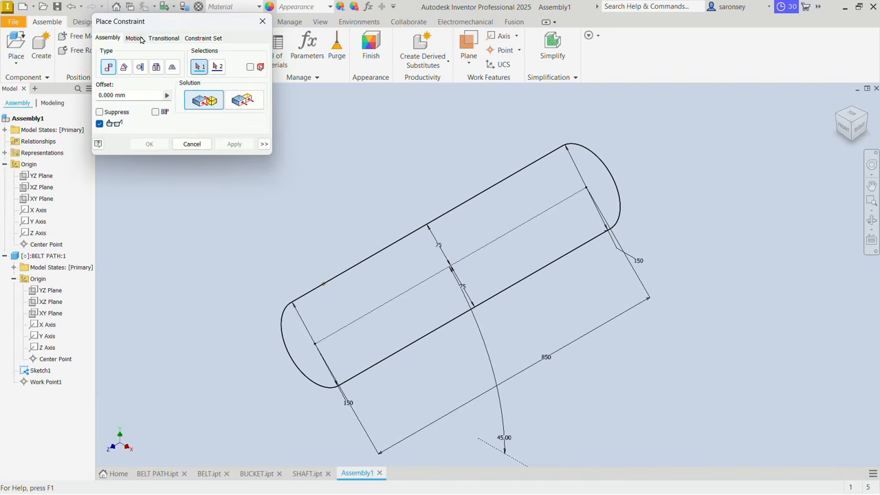
click(241, 101)
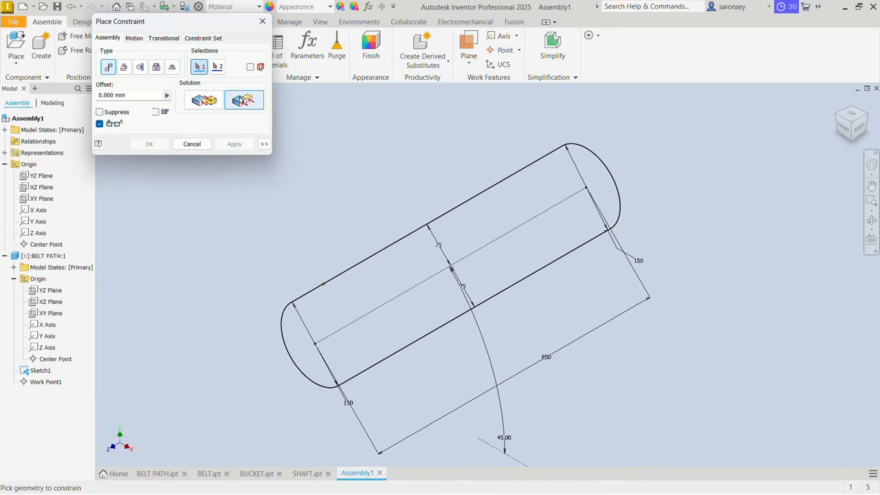
Constrain BELT PATH's YZ, XZ and XY planes flush with the matching assembly origin planes at 0 mm offset
click(41, 176)
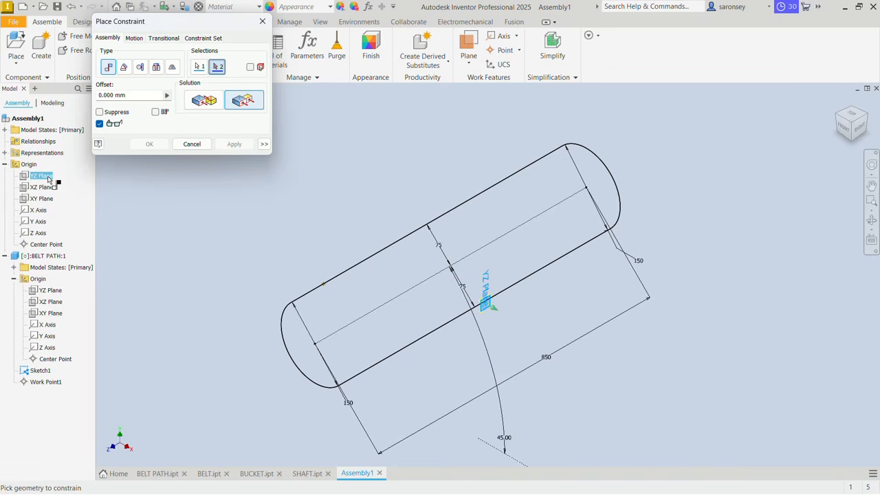
click(52, 290)
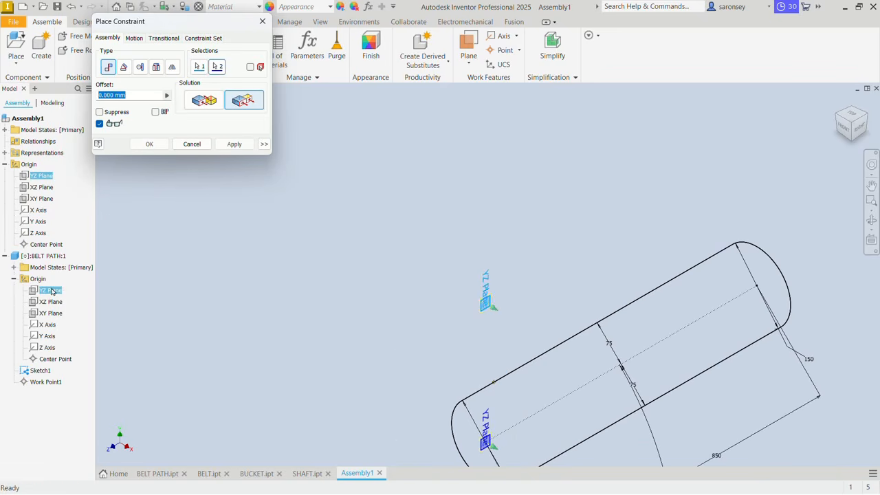
click(234, 144)
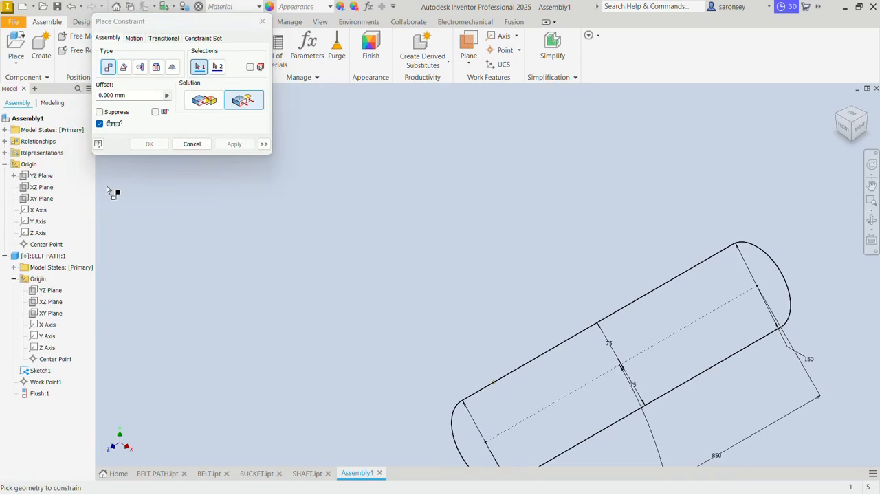
click(50, 191)
click(48, 302)
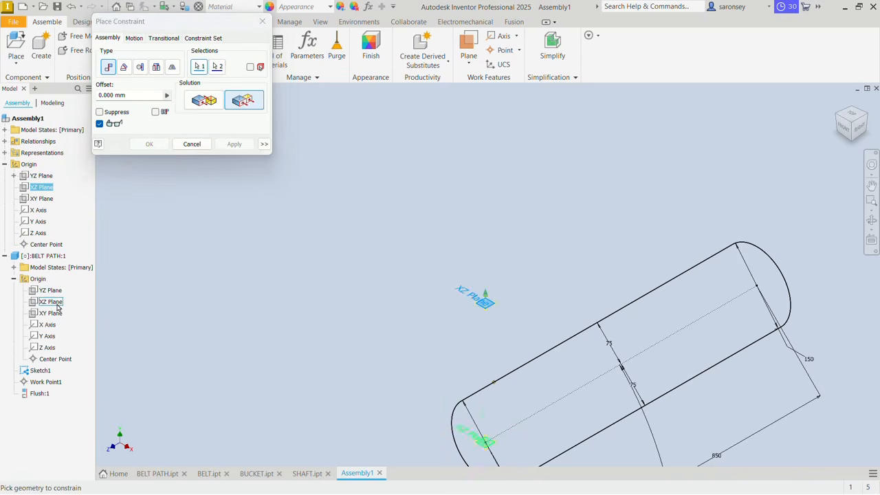
click(234, 144)
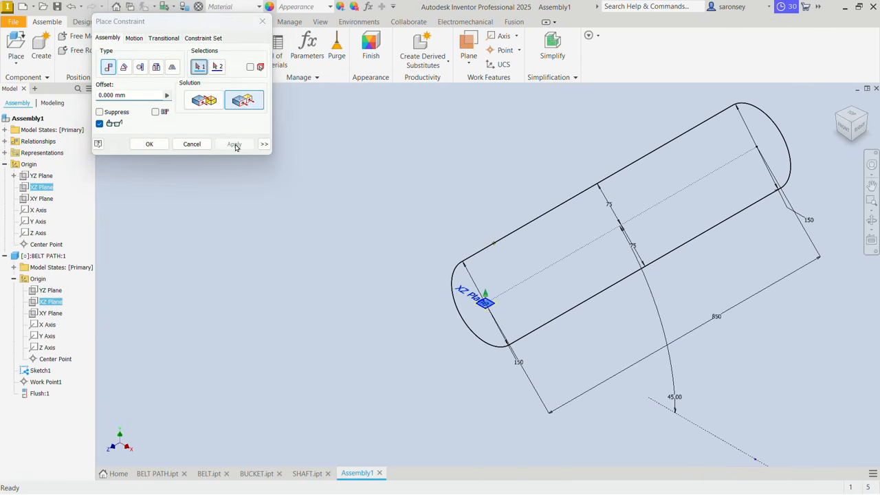
click(48, 199)
click(51, 313)
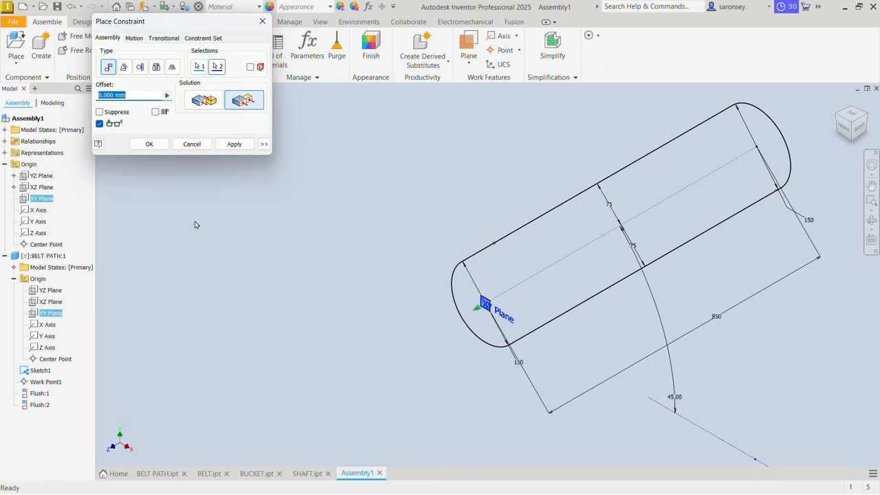
click(243, 147)
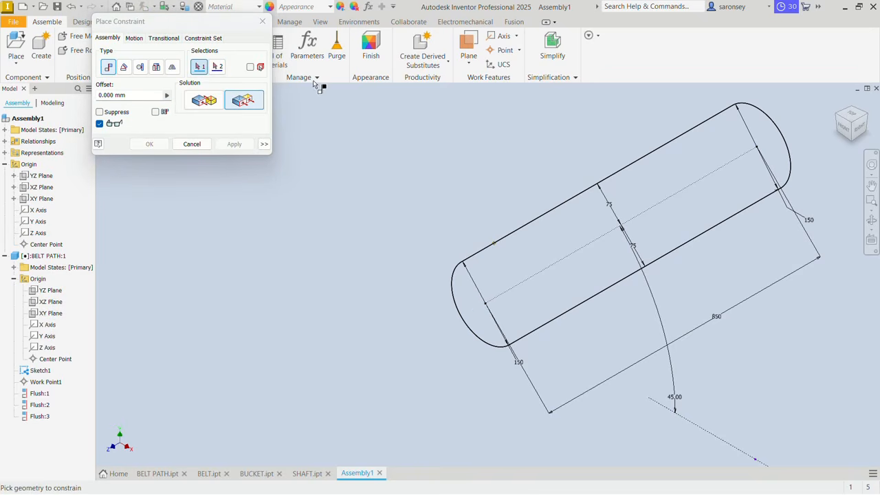
click(261, 24)
middle_drag(381, 153, 256, 172)
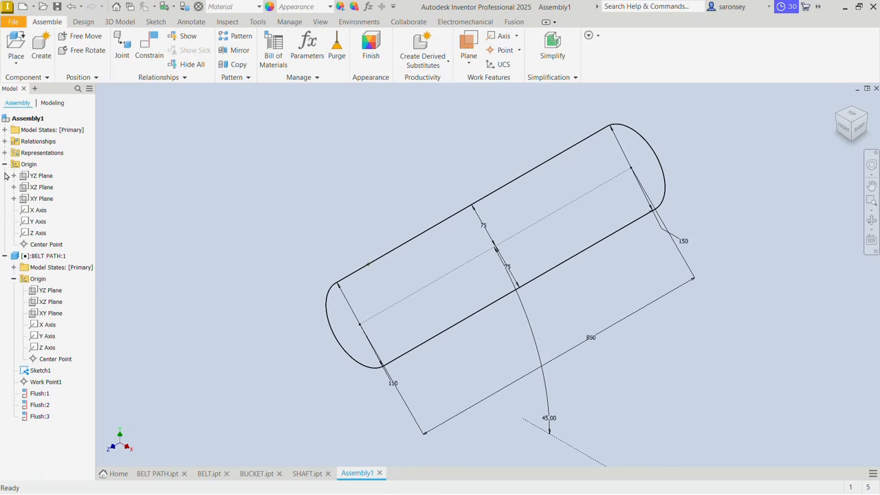
Collapse the belt path and assembly origin tree nodes, and place one BUCKET component beside the belt path
click(4, 256)
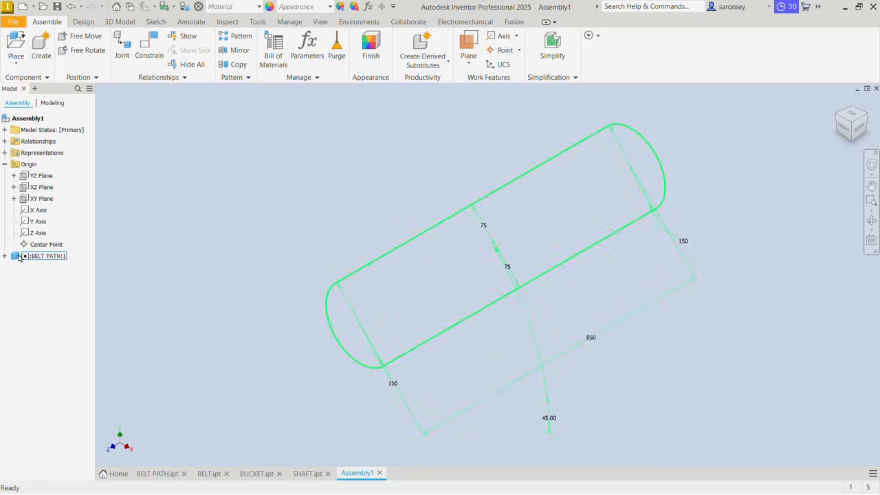
click(5, 165)
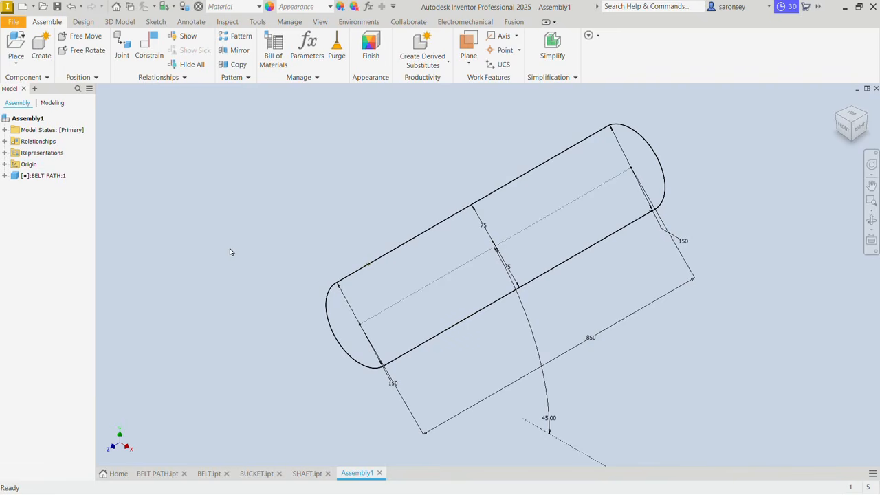
click(16, 42)
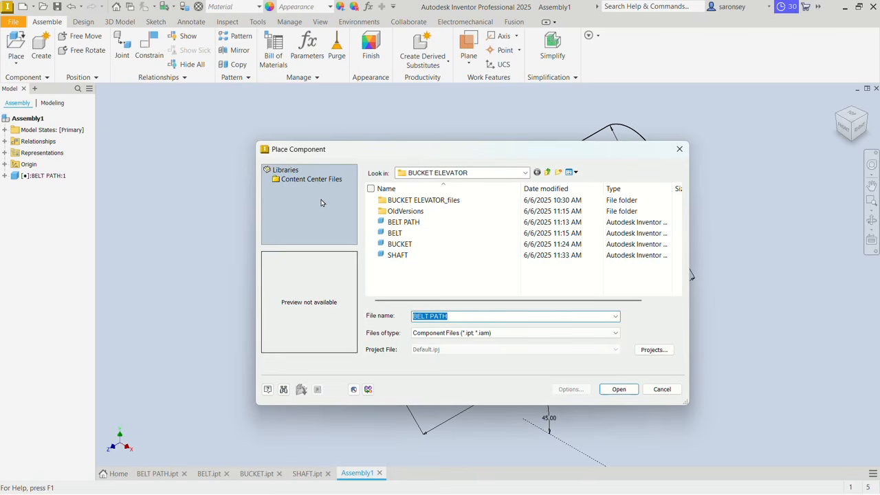
click(428, 246)
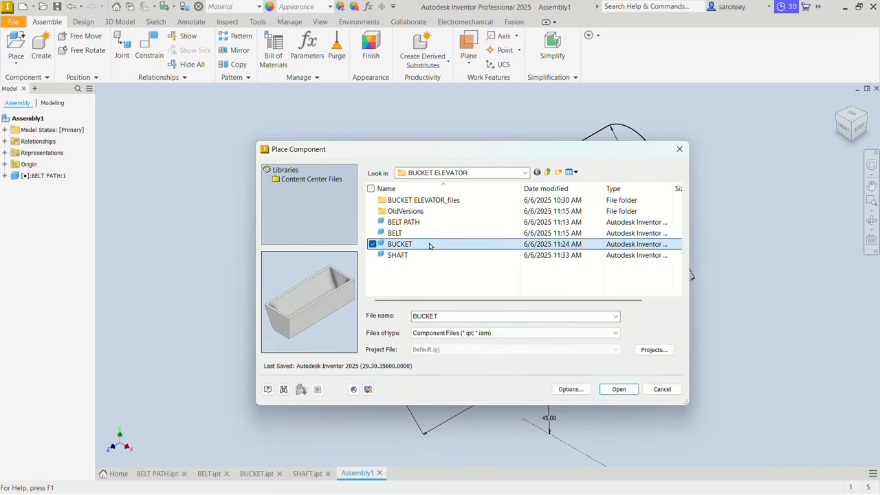
click(611, 389)
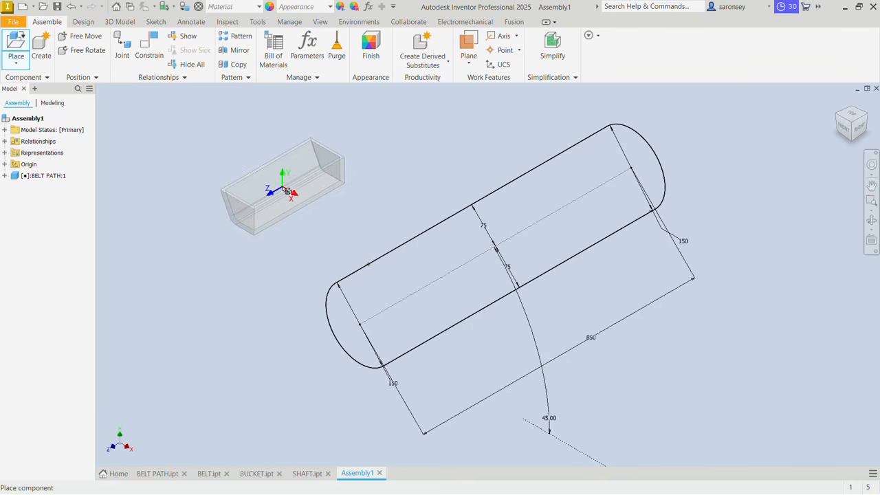
click(286, 190)
right_click(390, 191)
click(428, 196)
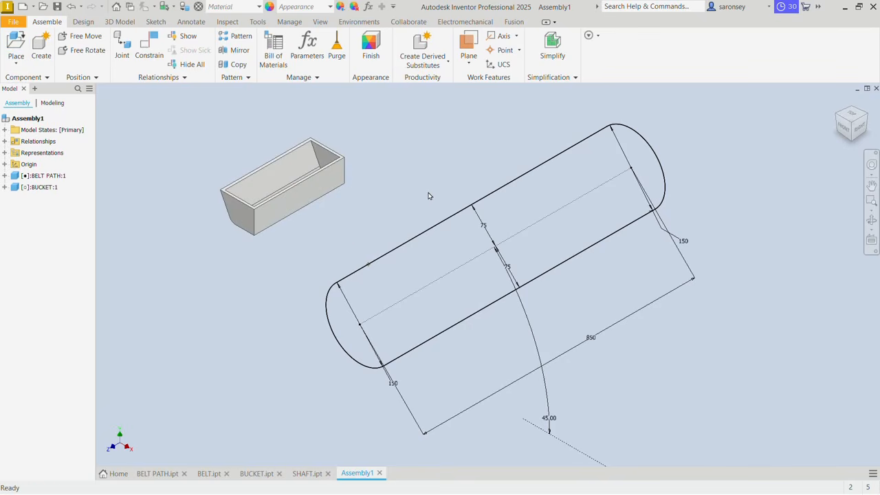
Mate the bucket's origin Center Point to the belt path's work point at 0 mm offset, and rotate the bucket to test its freedom
click(150, 45)
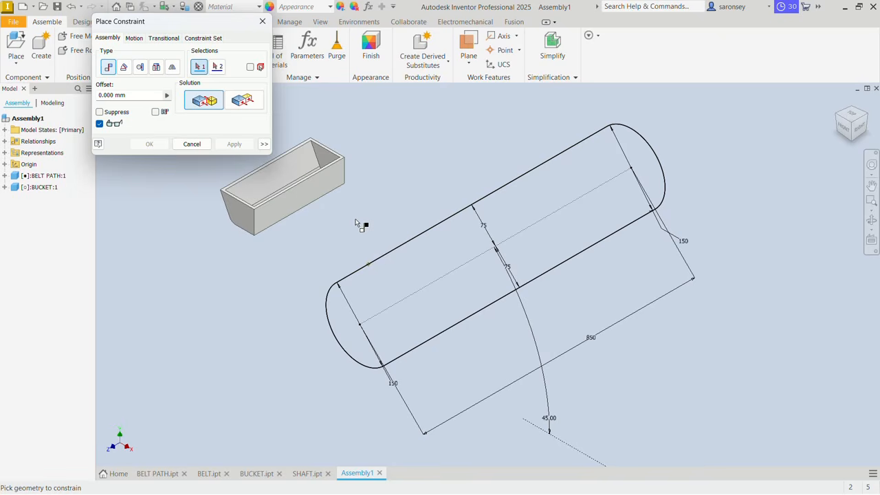
click(5, 187)
click(13, 209)
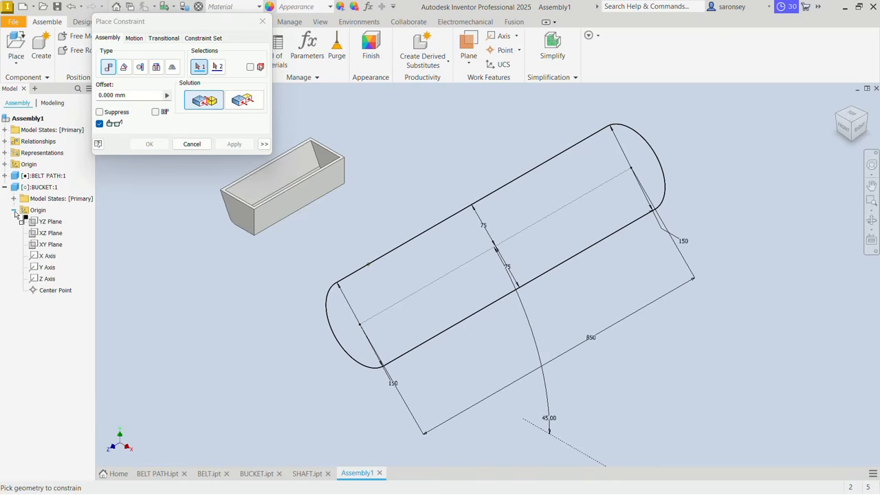
click(61, 293)
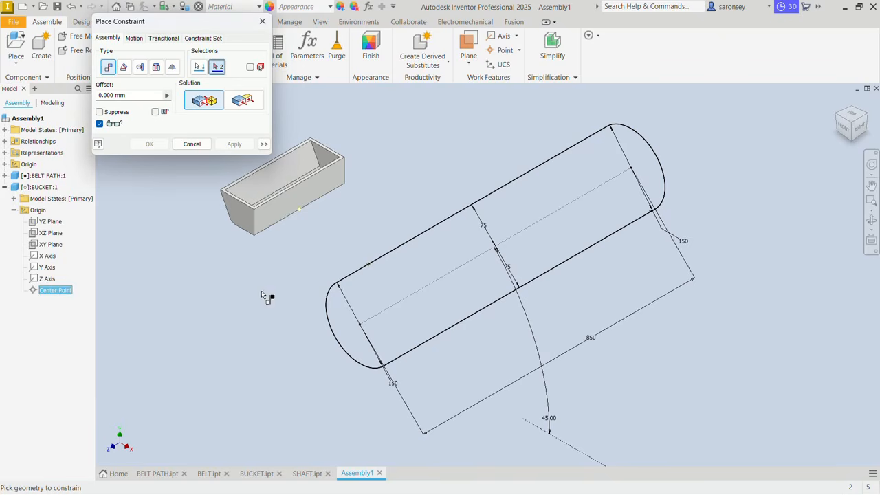
click(370, 266)
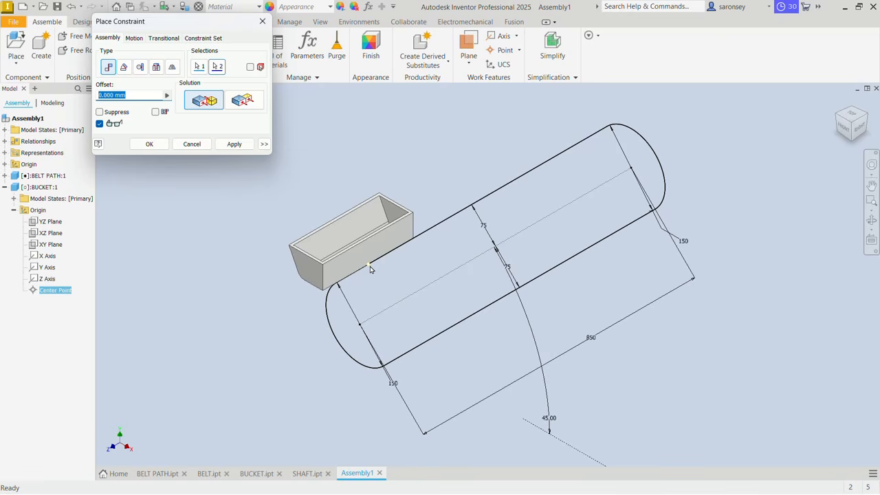
click(234, 143)
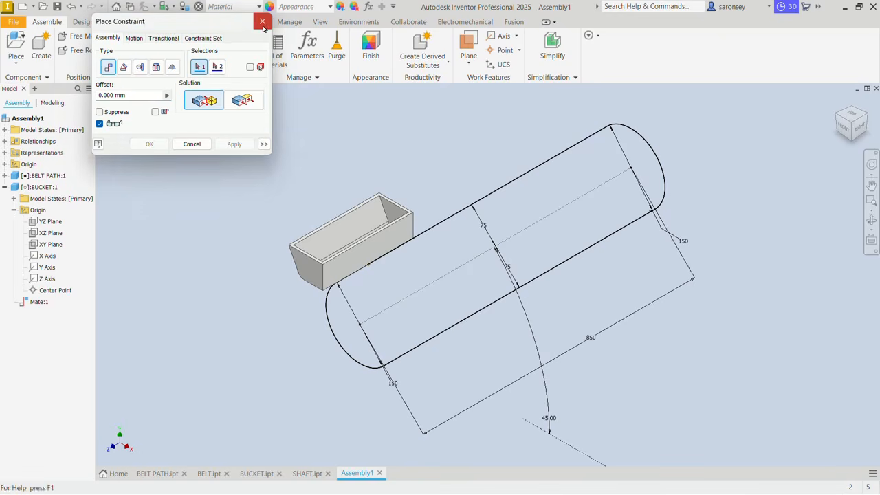
click(262, 21)
drag(301, 259, 316, 242)
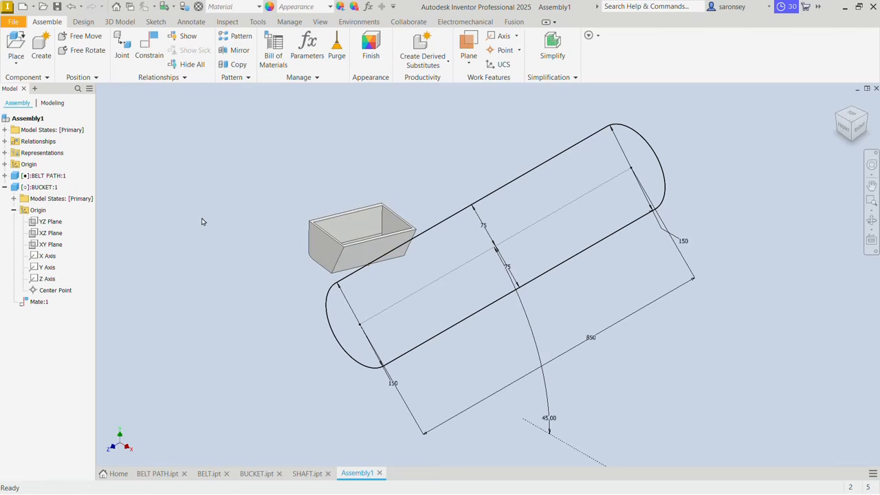
Add a 0 degree directed angle constraint between the assembly's XZ plane and the bucket's XZ plane
click(159, 48)
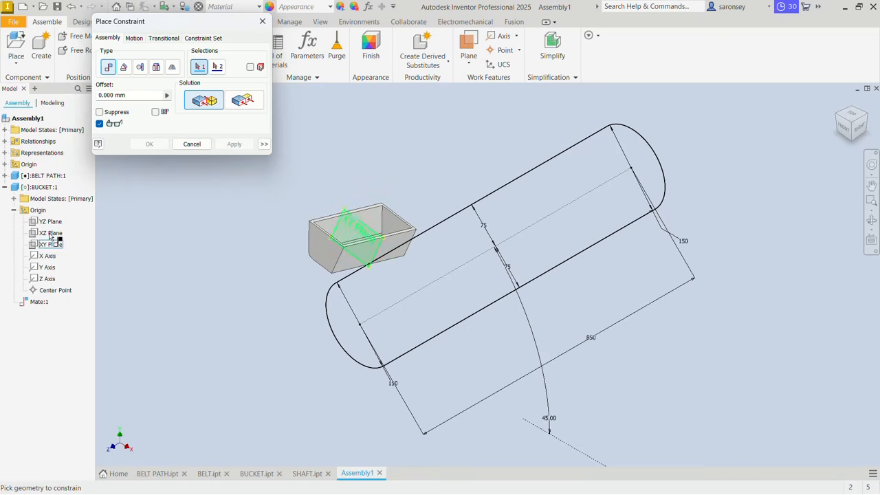
click(4, 165)
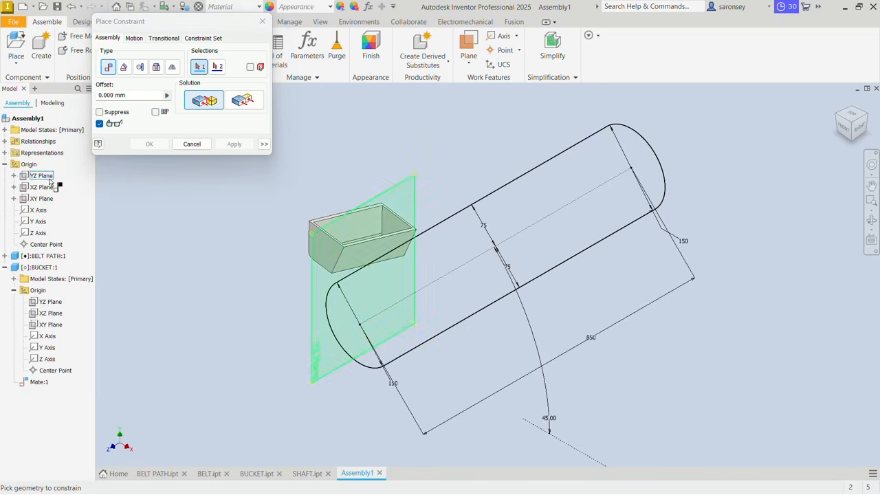
click(125, 68)
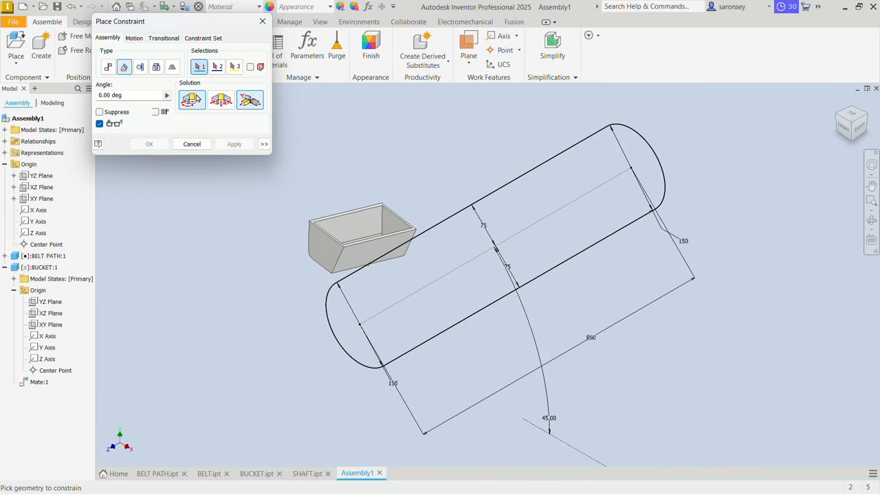
click(195, 99)
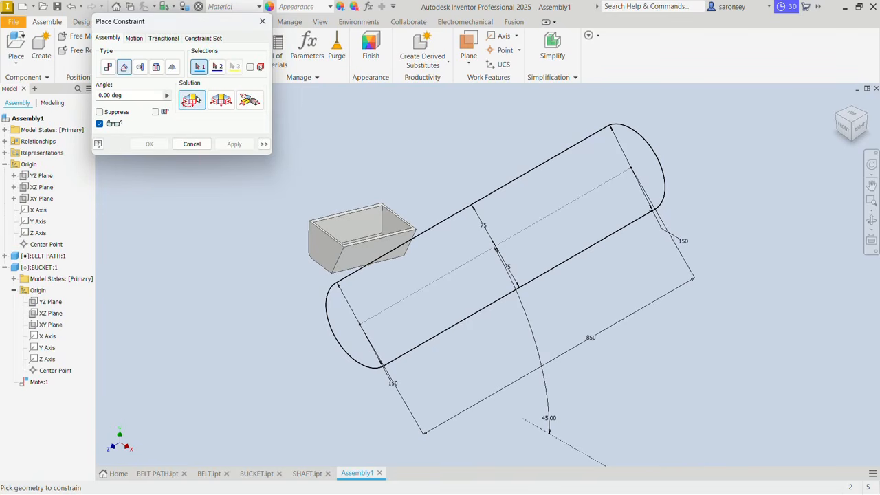
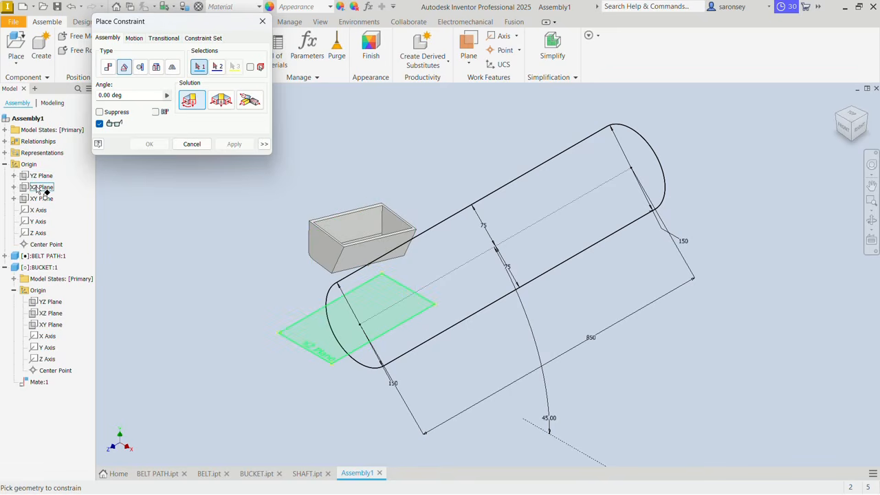
click(42, 187)
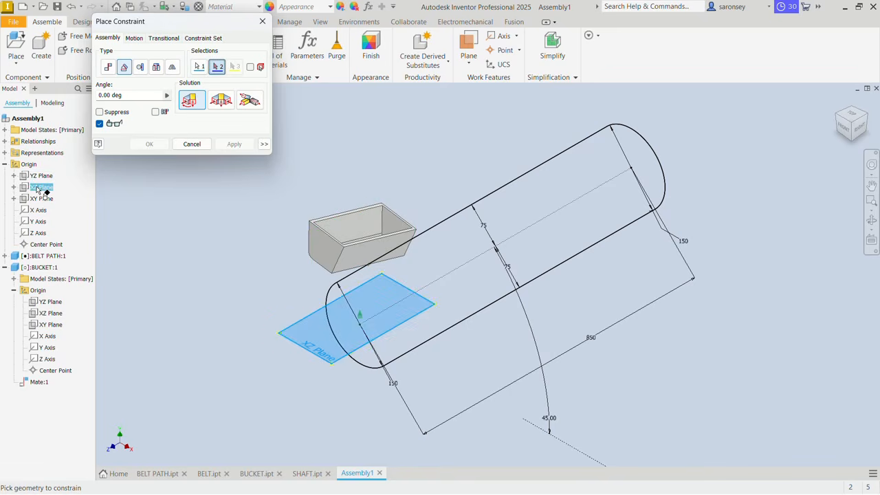
click(52, 315)
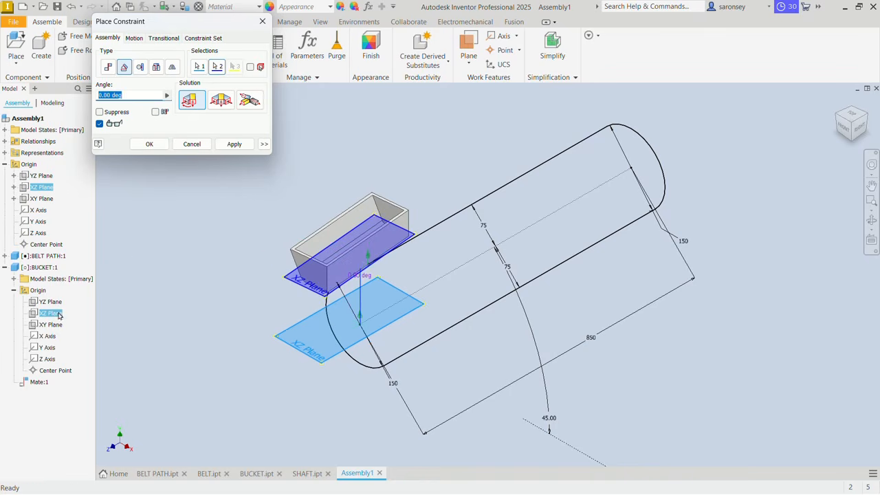
click(244, 145)
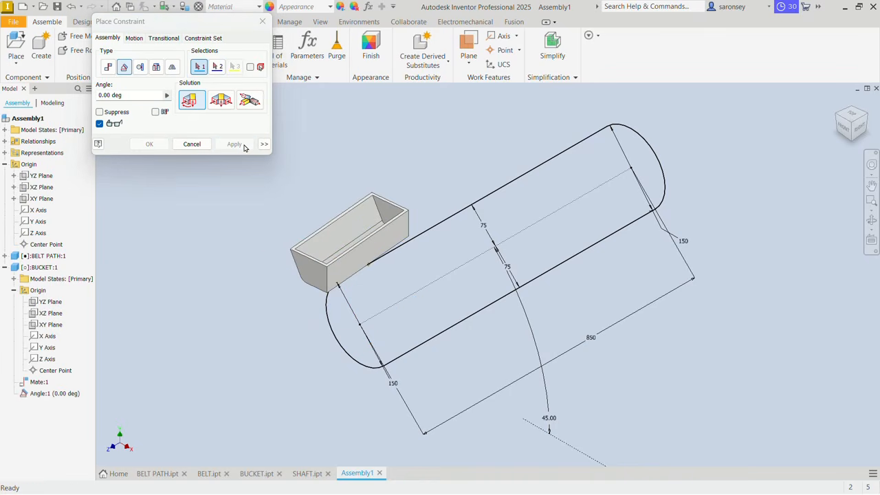
Add a 0 degree directed angle constraint between the assembly's YZ plane and the bucket's YZ plane, and collapse the assembly's Origin folder
click(42, 176)
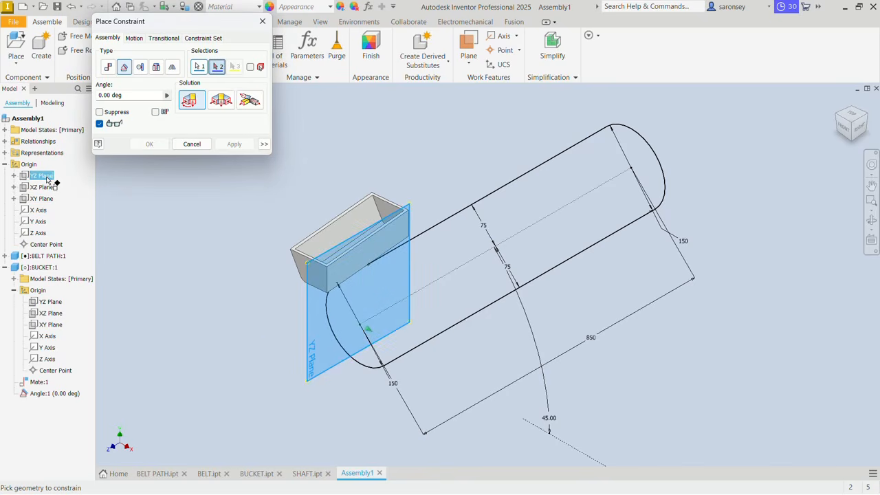
click(55, 303)
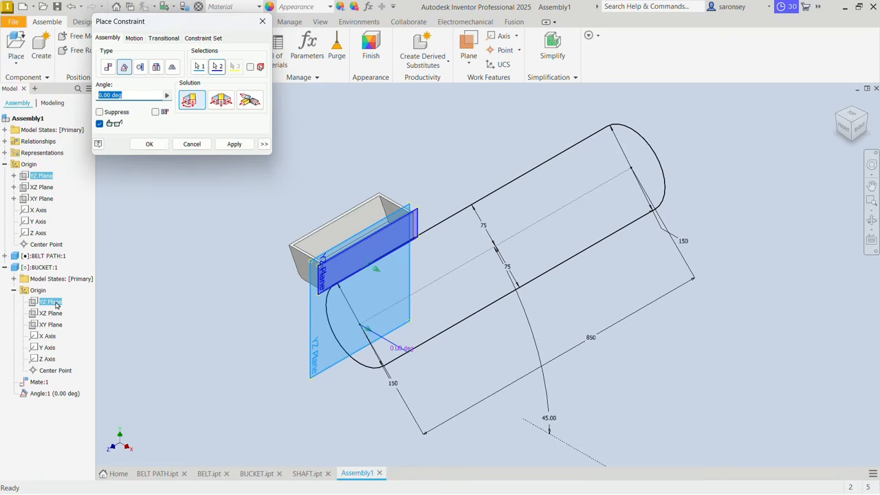
click(233, 144)
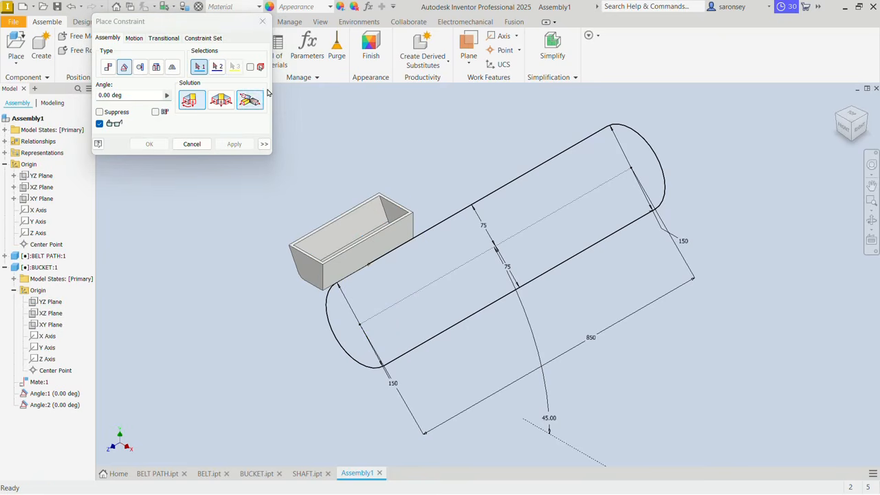
click(262, 22)
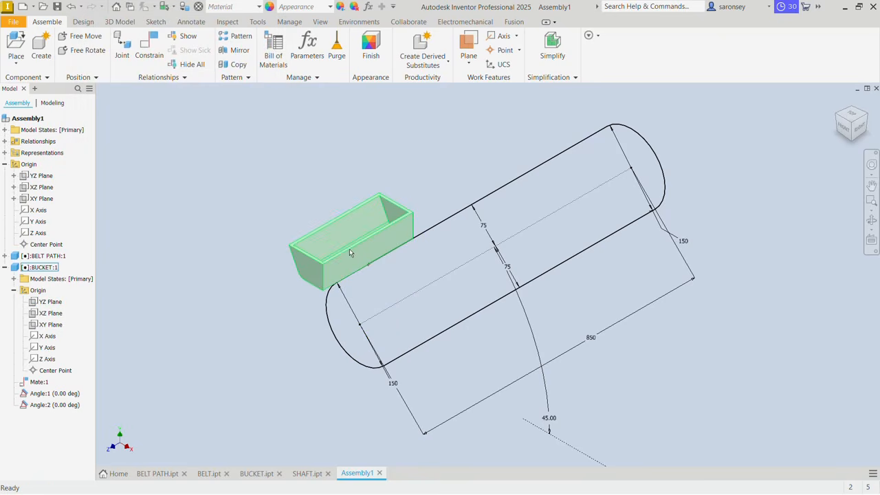
click(363, 264)
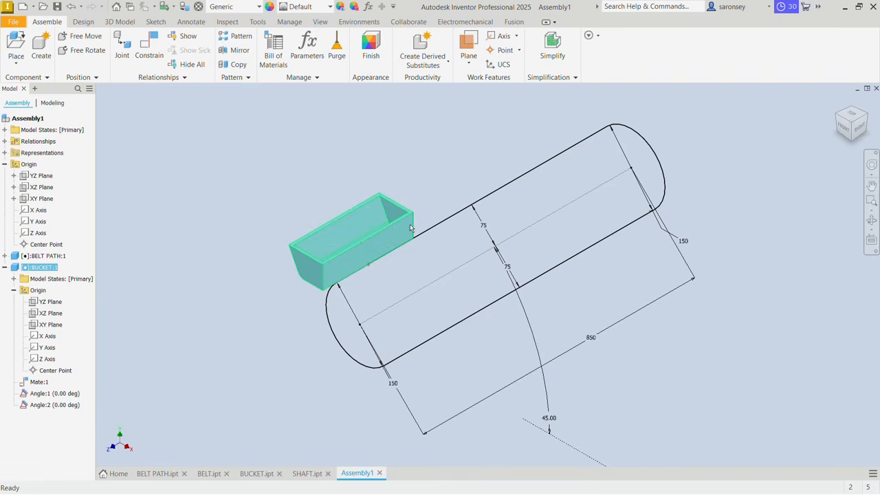
click(334, 179)
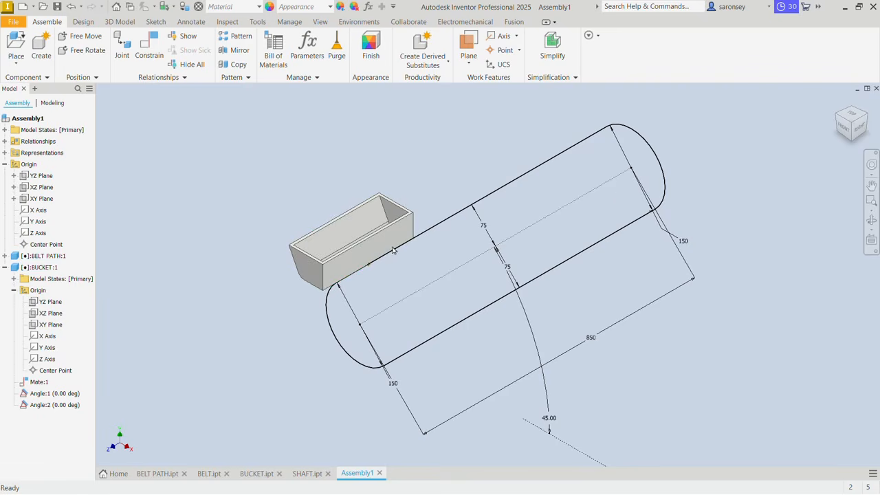
click(4, 165)
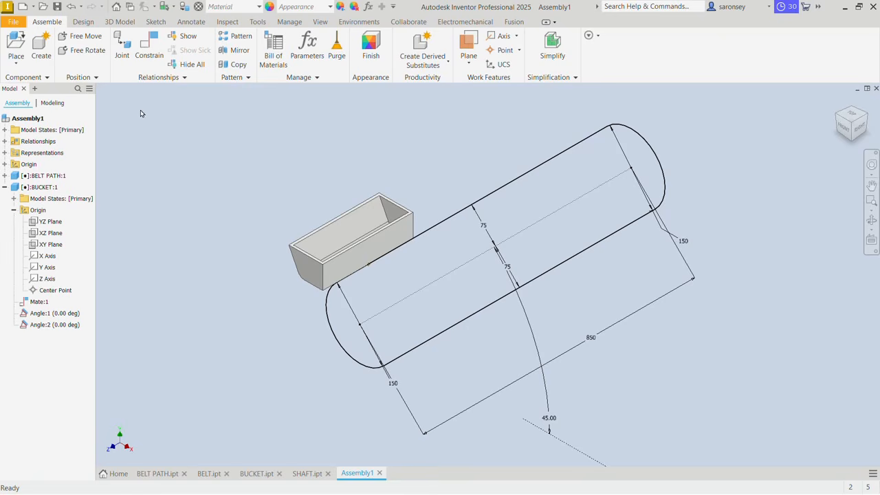
Pattern the bucket component along the belt path using its Rectangular Pattern2 feature pattern
click(234, 37)
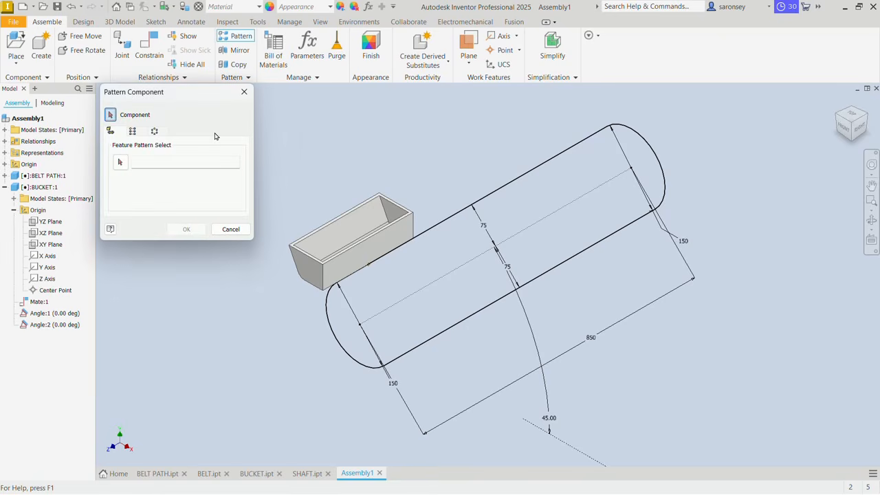
click(381, 222)
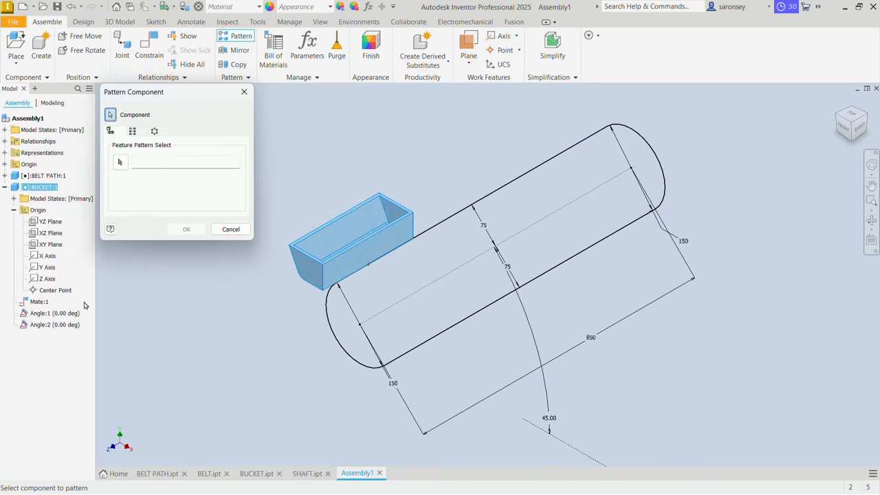
click(5, 187)
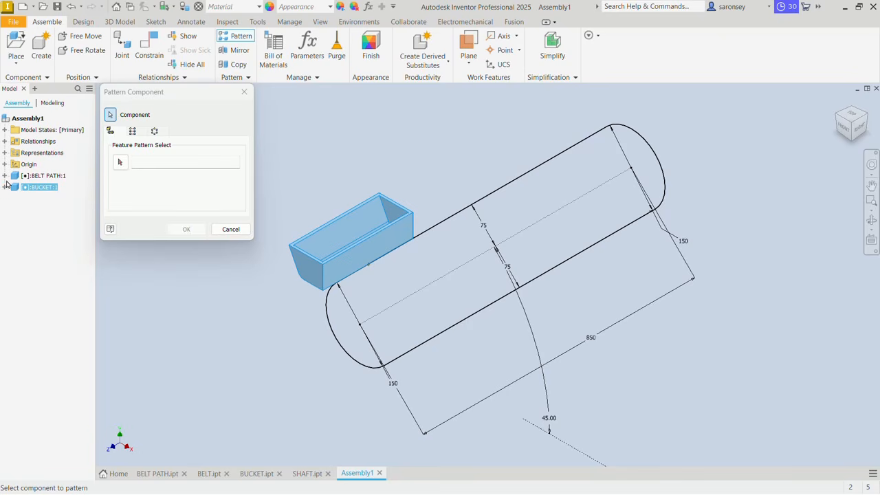
click(5, 176)
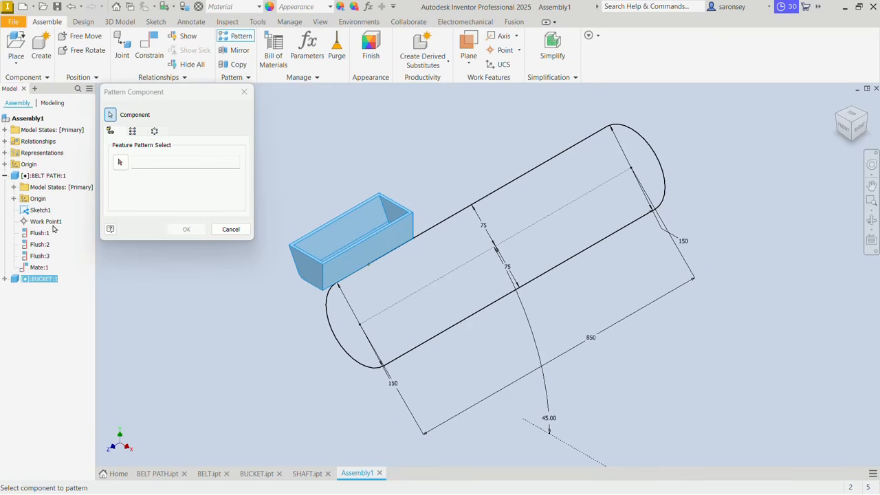
click(52, 104)
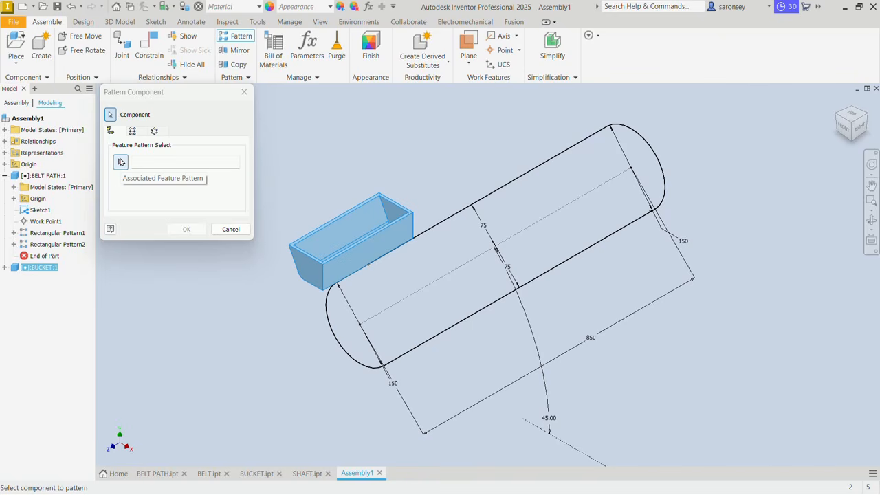
click(120, 162)
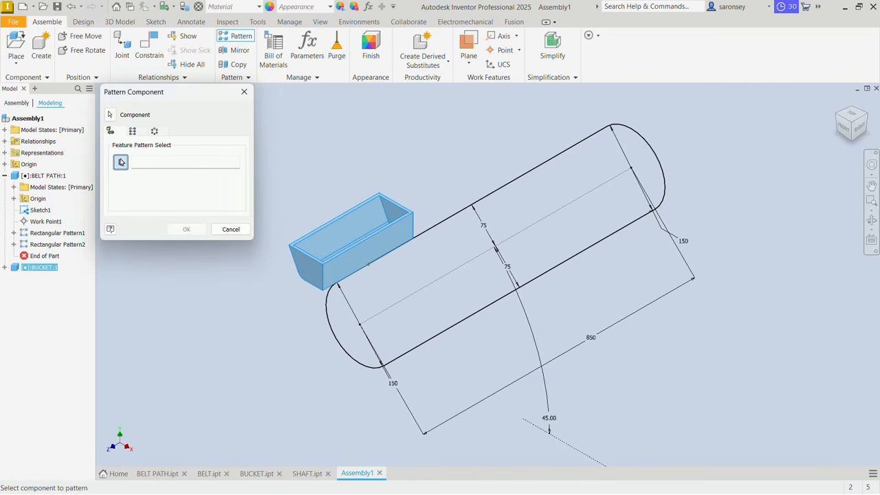
click(55, 244)
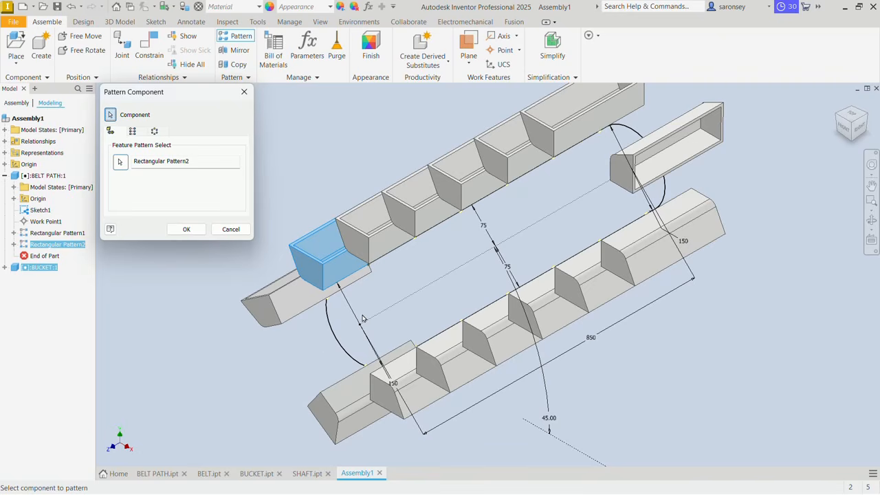
click(187, 229)
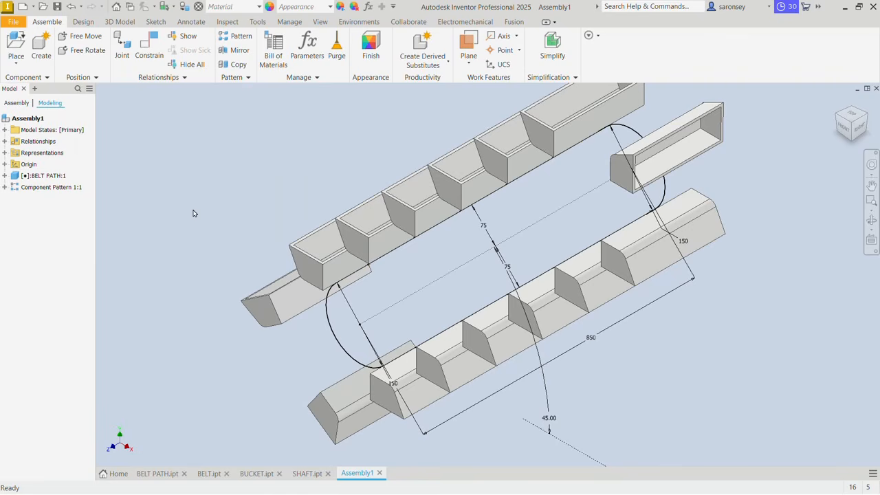
Place one BELT component from the BUCKET ELEVATOR folder beside the patterned buckets
key(p)
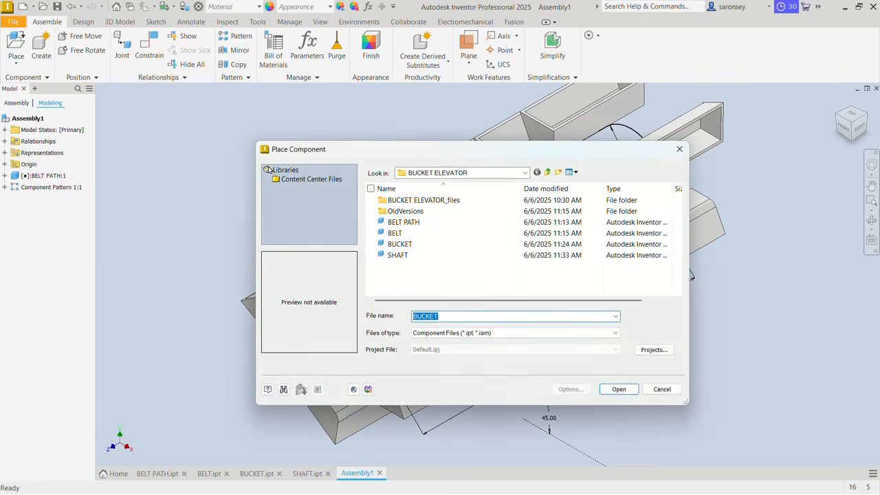
click(412, 234)
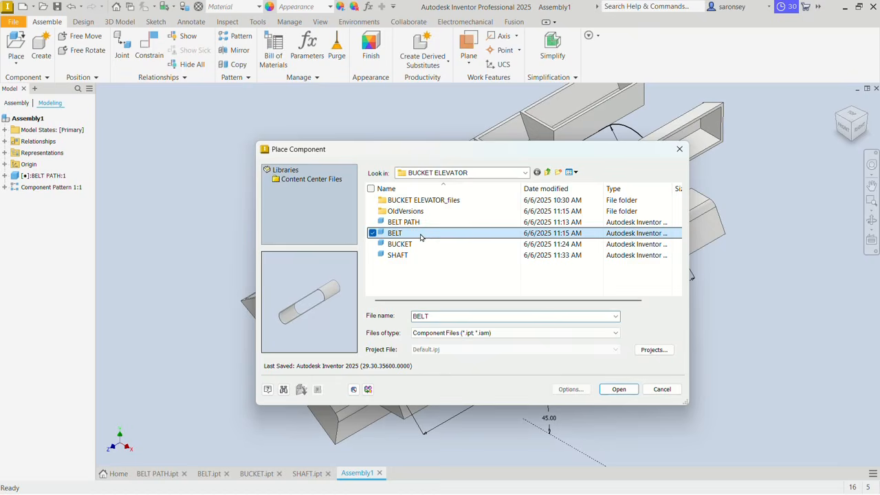
click(617, 389)
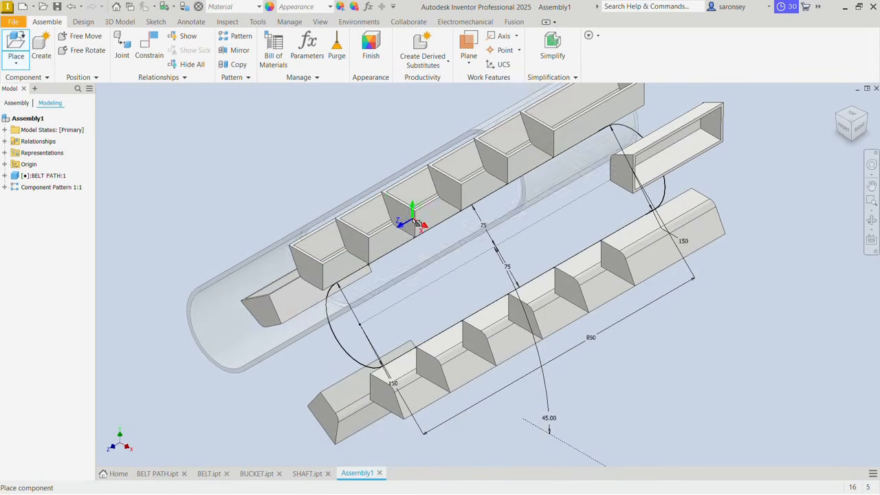
click(210, 141)
right_click(210, 140)
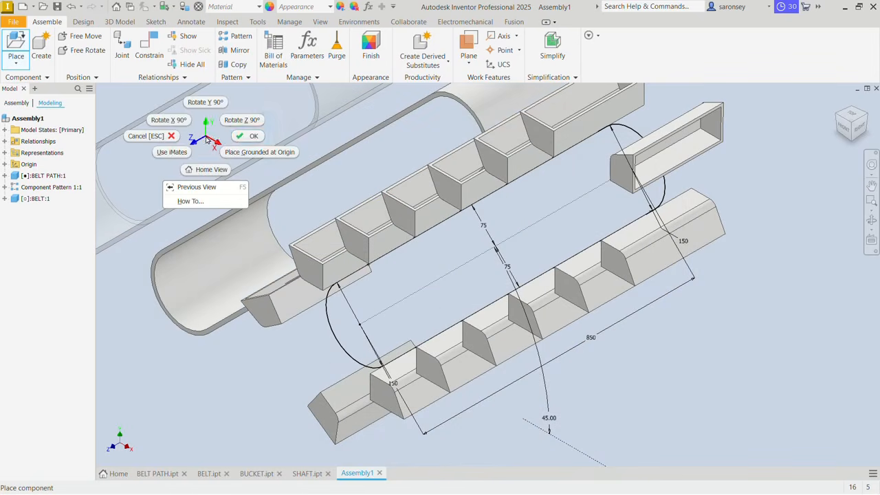
click(242, 134)
Add a flush constraint at 0 mm offset between the assembly's YZ plane and the belt's YZ plane
click(5, 199)
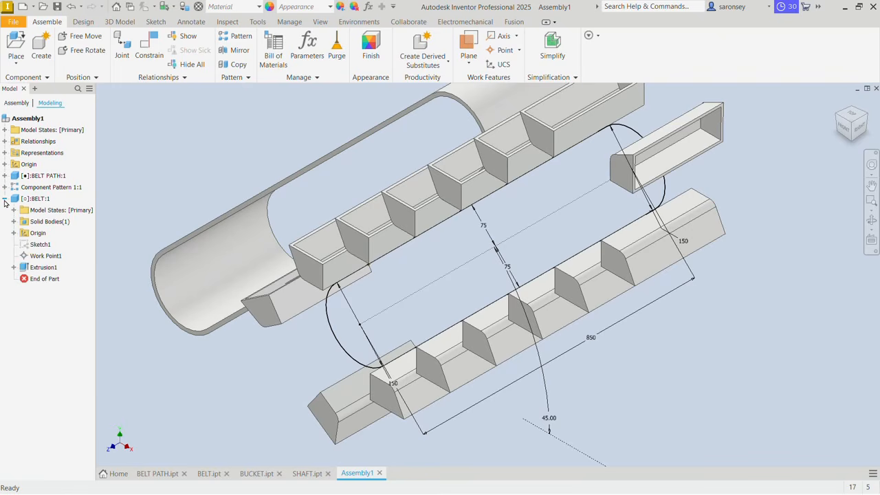
click(14, 233)
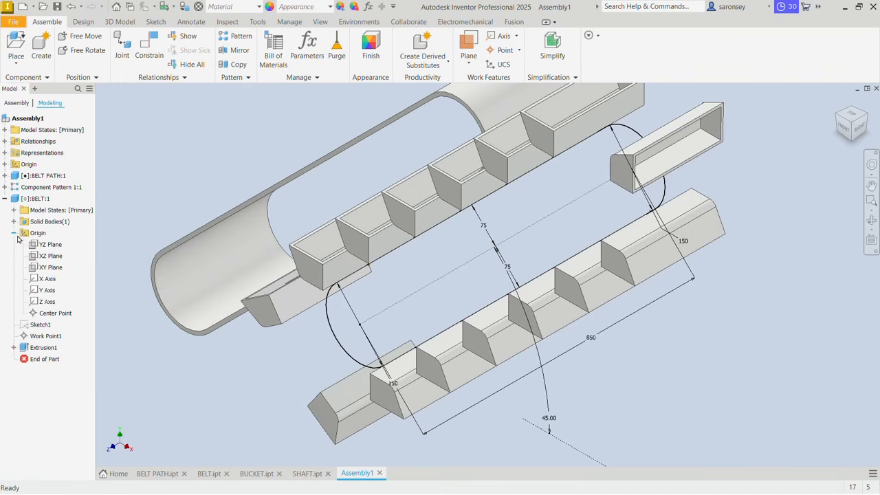
click(6, 165)
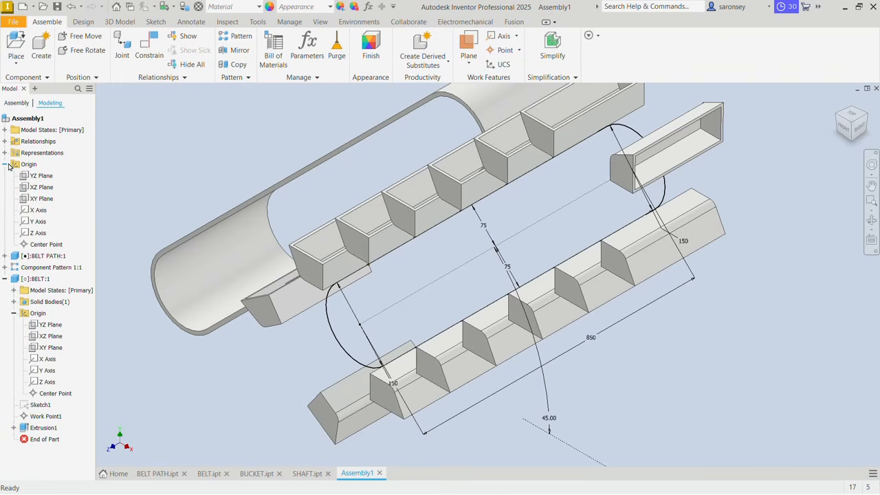
click(143, 41)
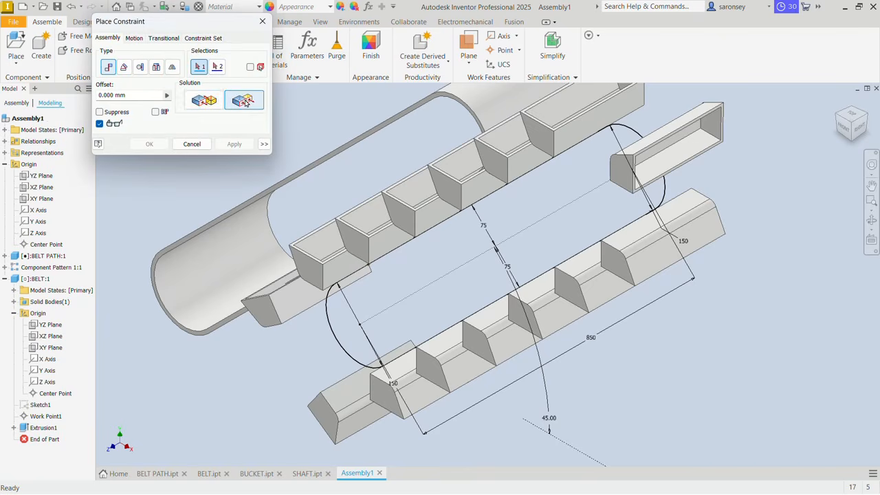
click(42, 176)
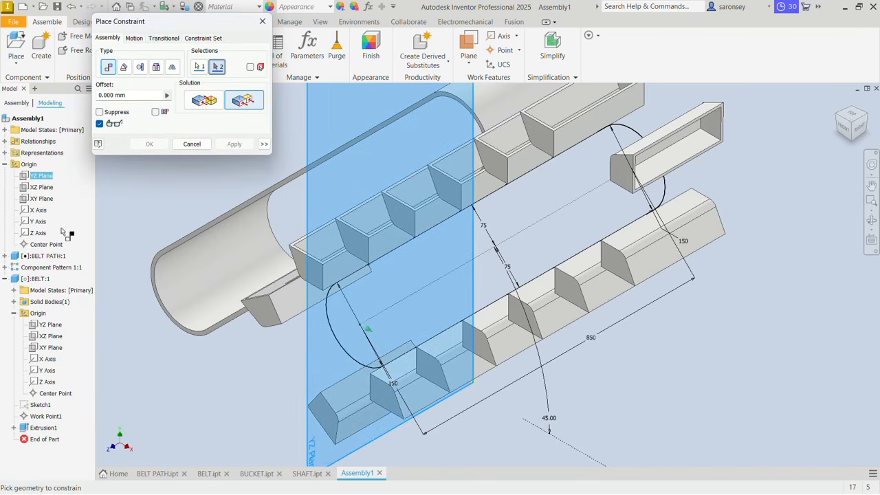
click(51, 324)
click(234, 143)
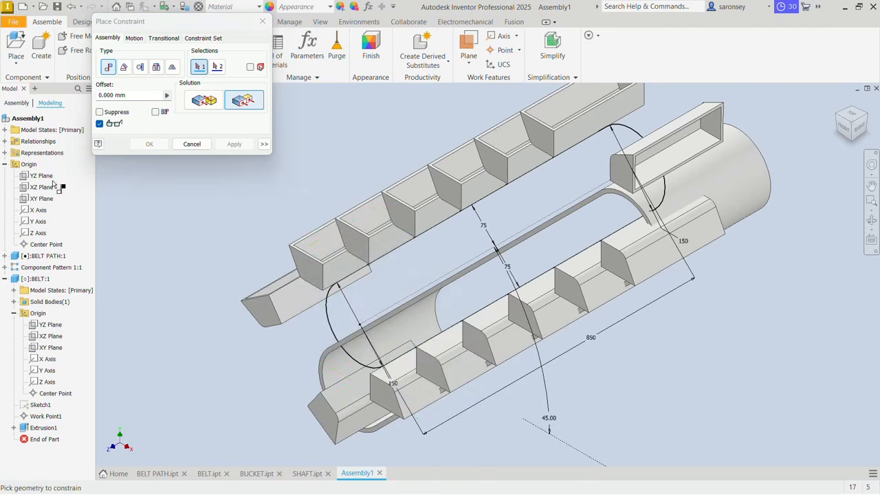
Flush the belt's XZ and XY planes with the assembly's matching origin planes at 0 mm offset
click(41, 187)
click(51, 336)
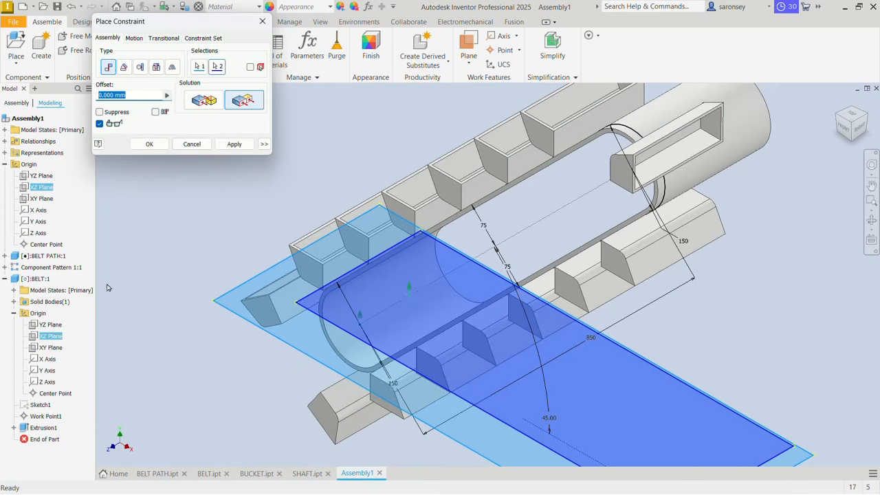
click(226, 142)
click(41, 198)
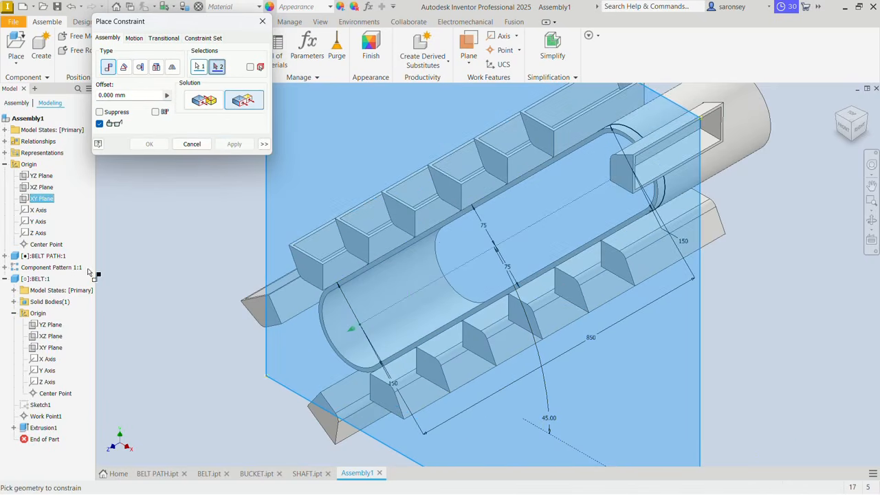
click(49, 350)
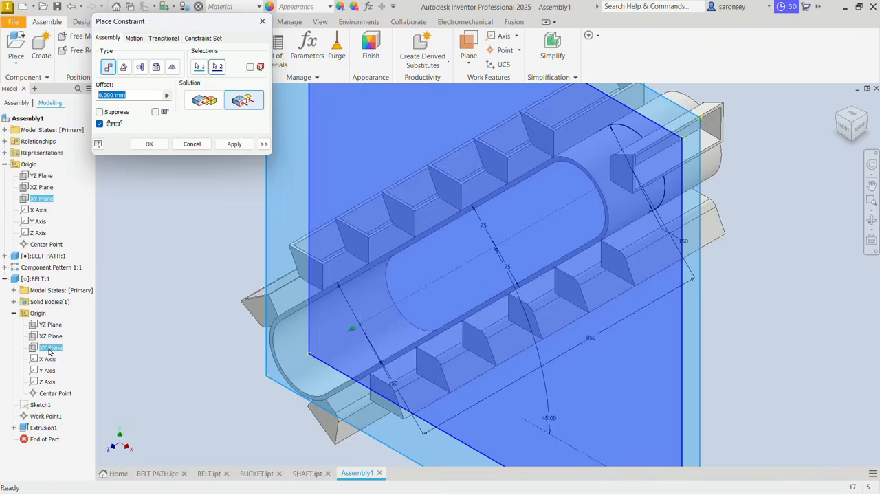
click(233, 143)
click(262, 21)
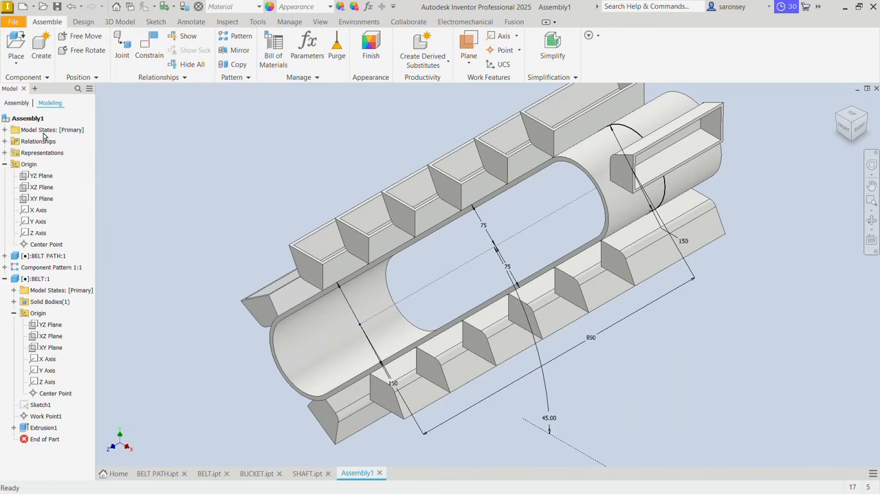
Collapse the belt and assembly origin tree nodes, and briefly highlight the bucket component pattern
click(5, 279)
click(5, 164)
click(52, 186)
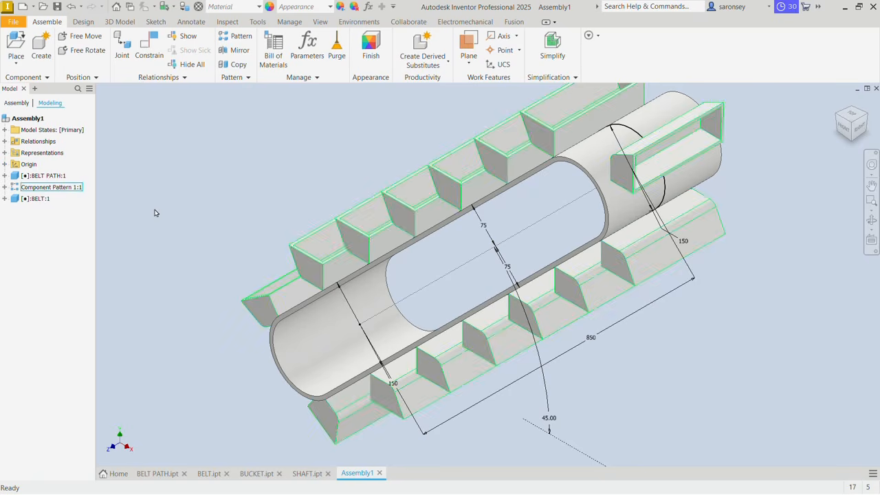
click(262, 130)
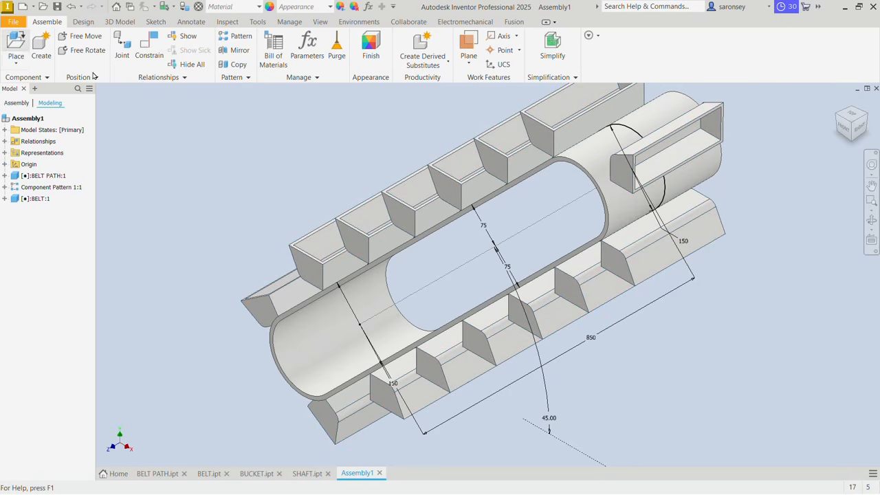
Place two SHAFT components from the BUCKET ELEVATOR folder, one on each side of the belt
key(p)
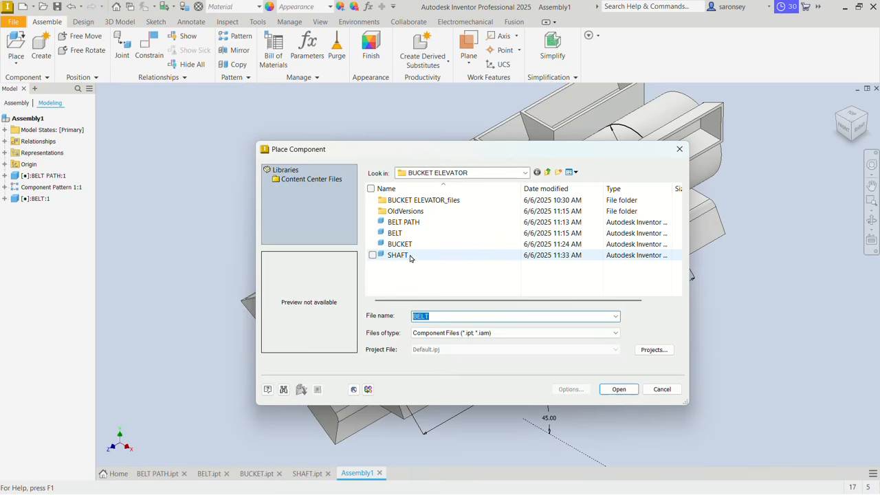
click(405, 256)
click(618, 389)
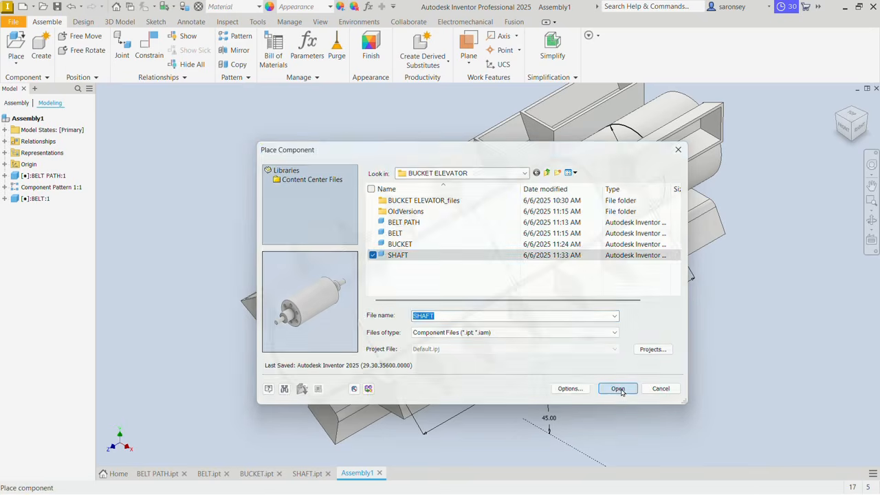
click(256, 165)
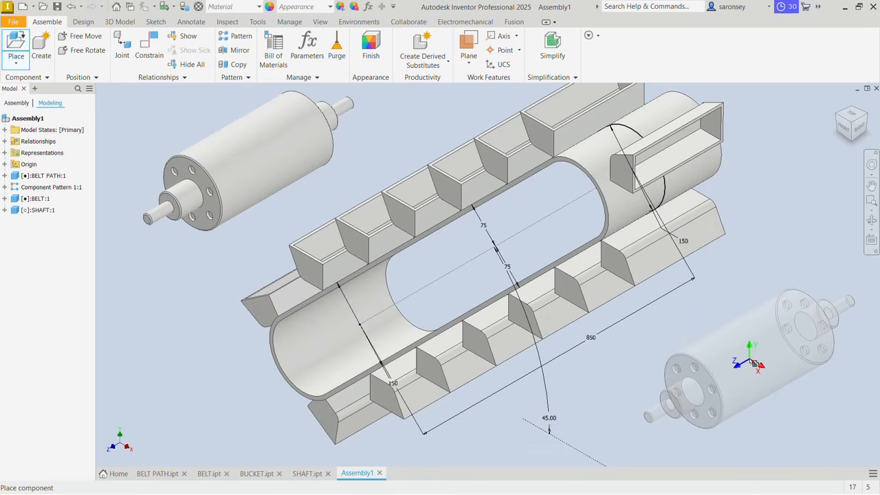
click(762, 364)
right_click(352, 180)
click(386, 180)
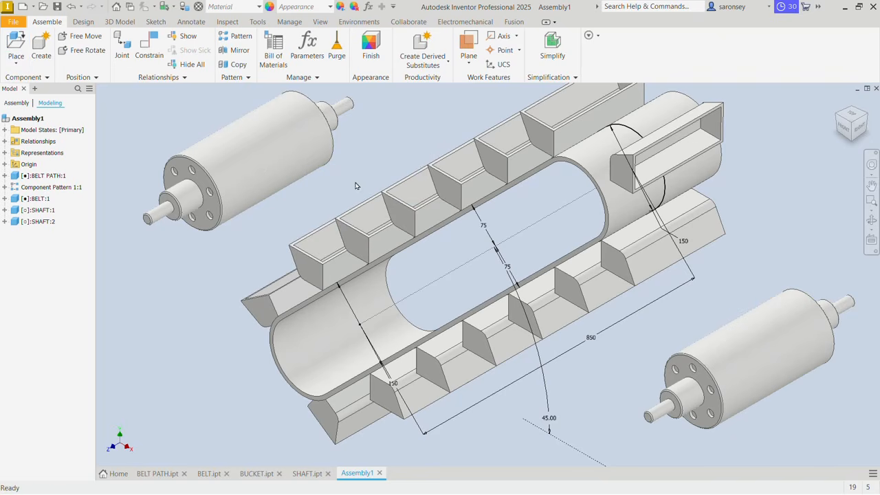
Mate the first shaft's drum axis to the axis of the belt's lower curved end at 0 mm offset
click(165, 59)
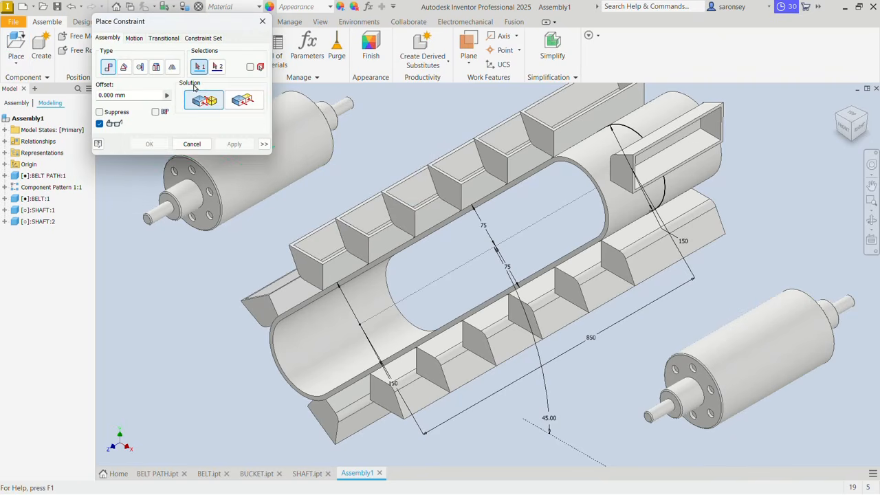
click(295, 147)
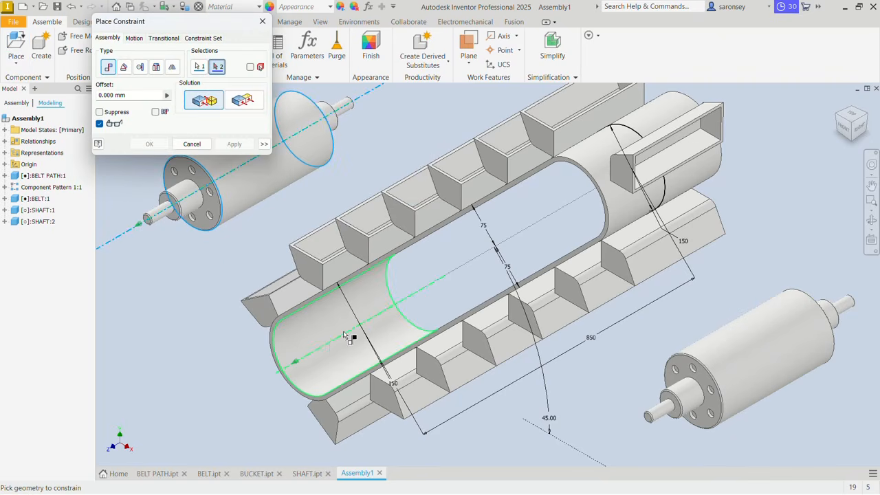
click(324, 350)
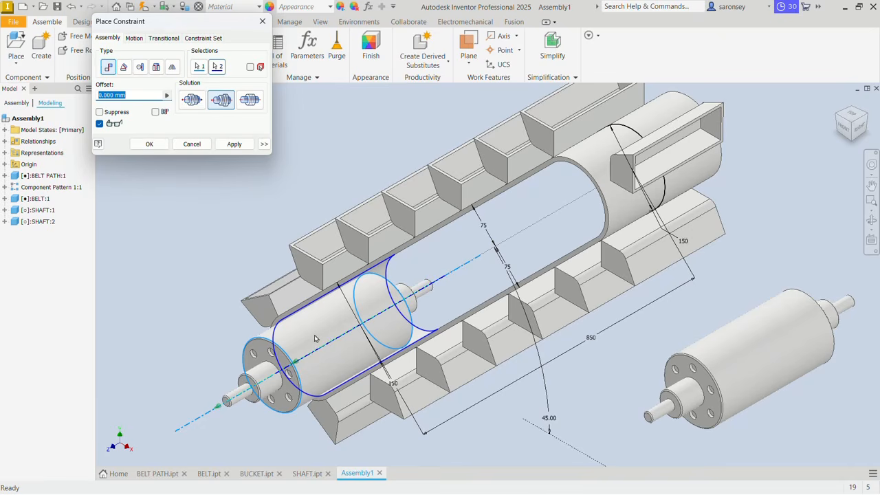
click(234, 144)
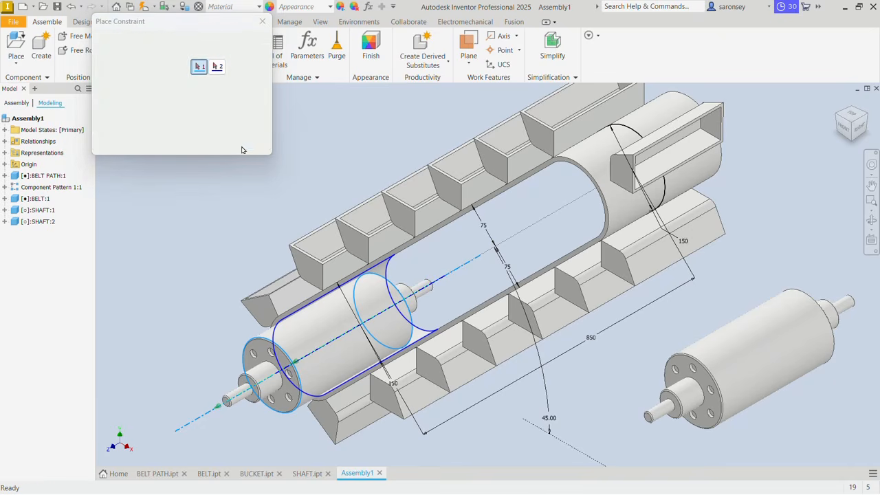
Mate the second shaft's drum axis to the axis of the belt's upper curved end at 0 mm offset
click(773, 364)
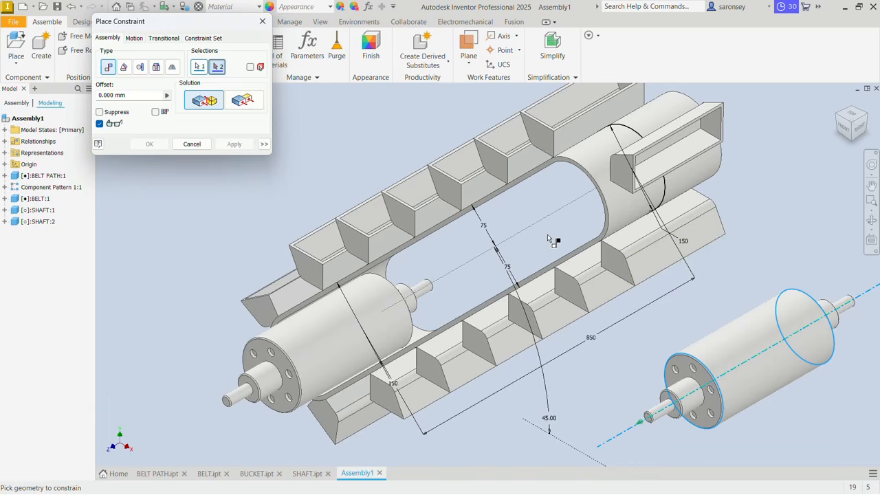
shift+middle_drag(547, 233, 582, 298)
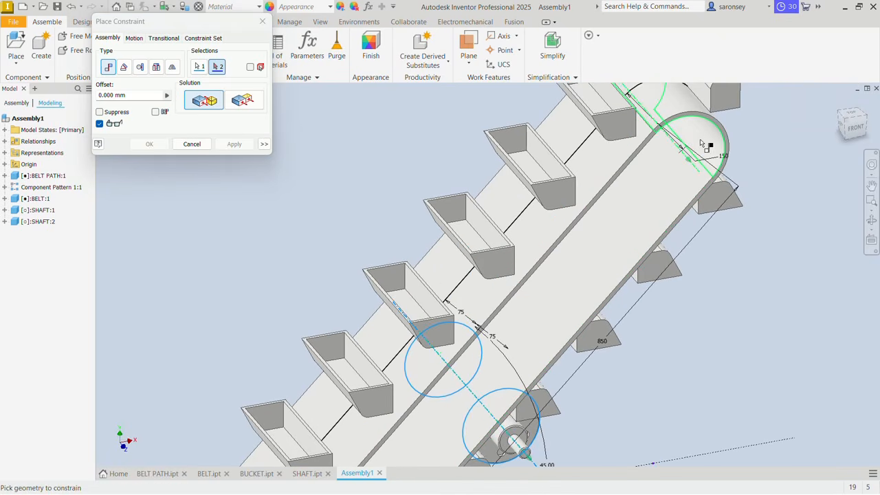
click(701, 143)
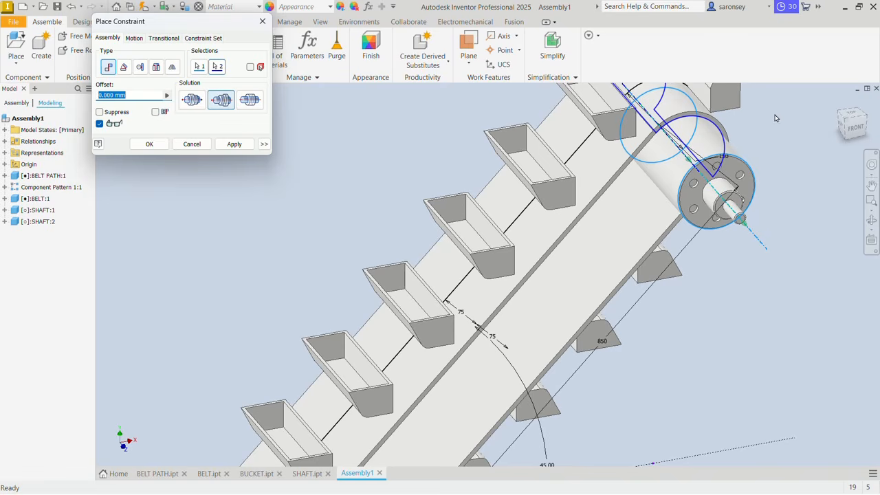
click(245, 143)
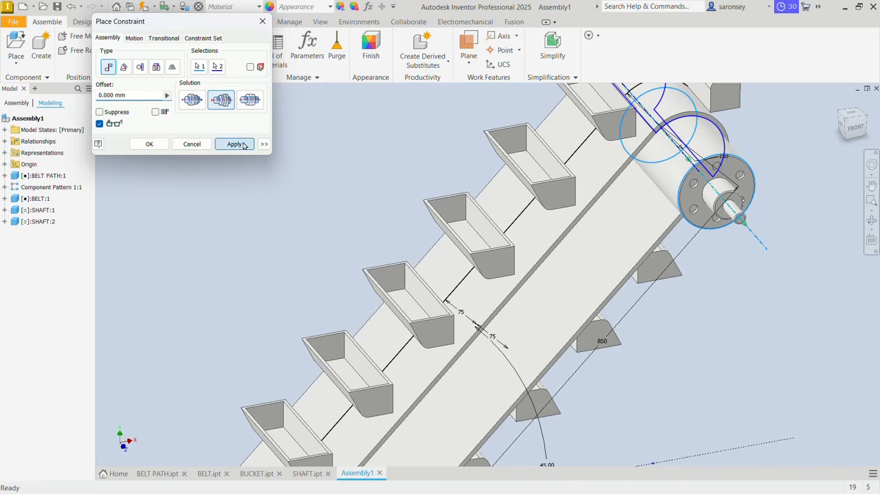
Flush the lower shaft's drum end face with the belt's side face at 0 mm offset
click(835, 102)
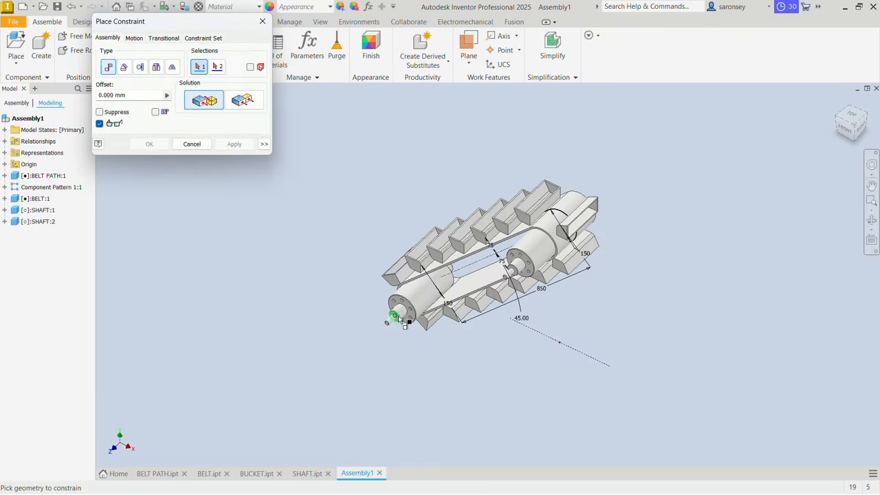
scroll(412, 303, up, 5)
click(431, 271)
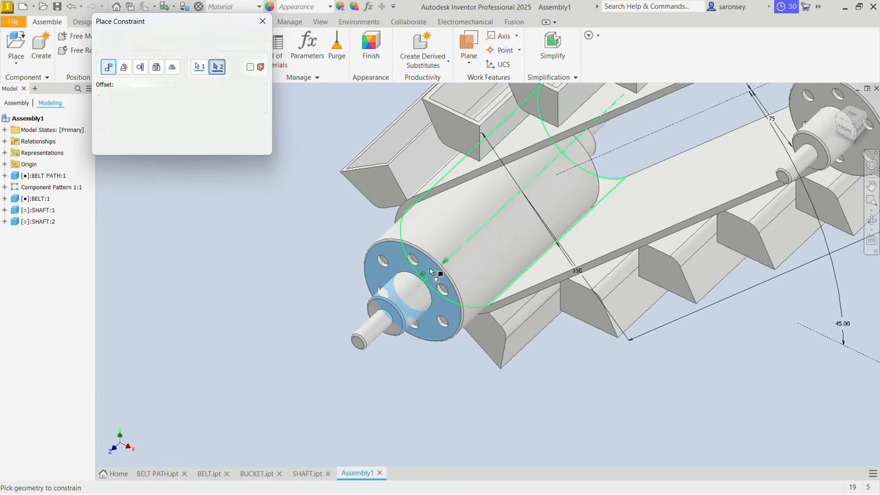
scroll(516, 162, up, 3)
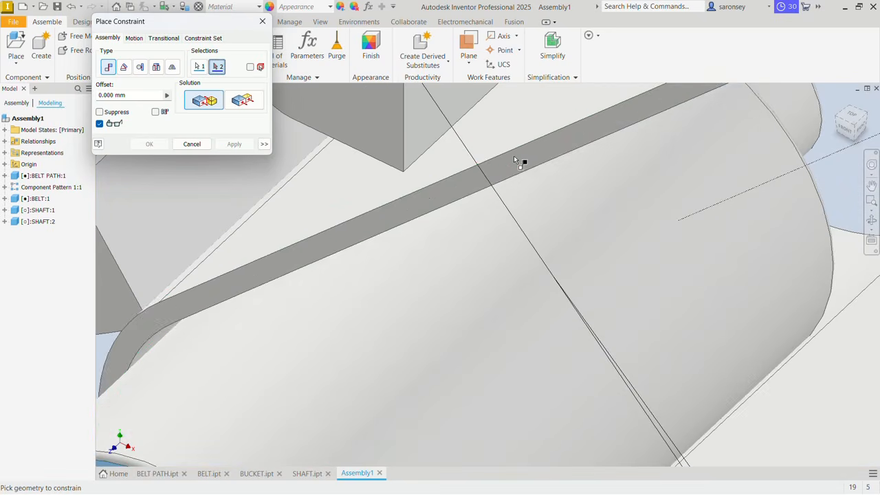
click(518, 164)
scroll(518, 163, down, 3)
click(245, 100)
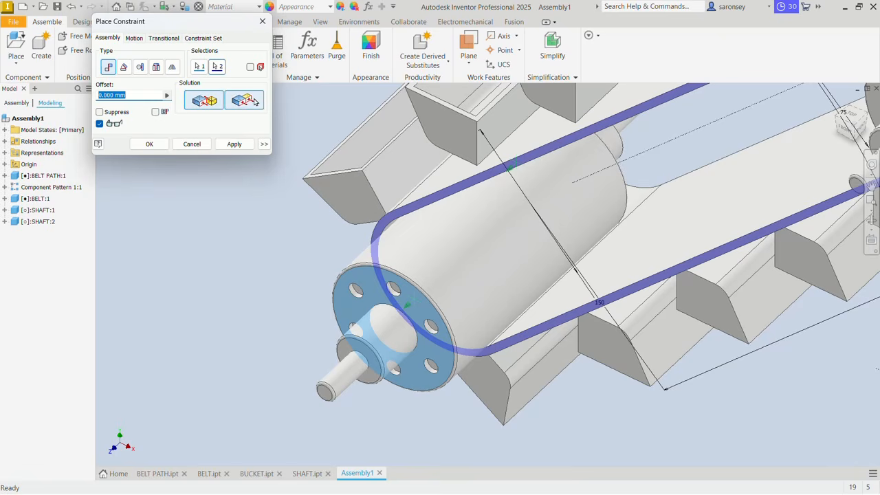
click(234, 143)
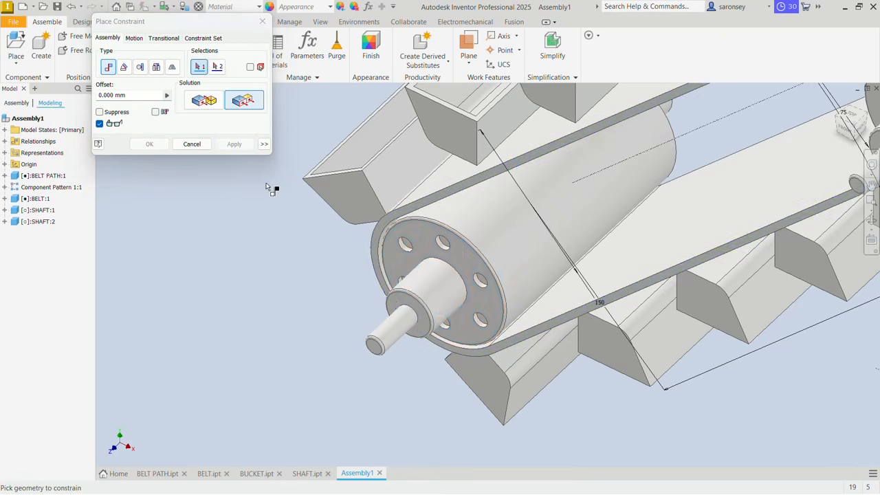
Flush the upper shaft's drum end face with the lower shaft's drum end face at 0 mm offset
shift+middle_drag(271, 189, 385, 197)
scroll(638, 180, up, 3)
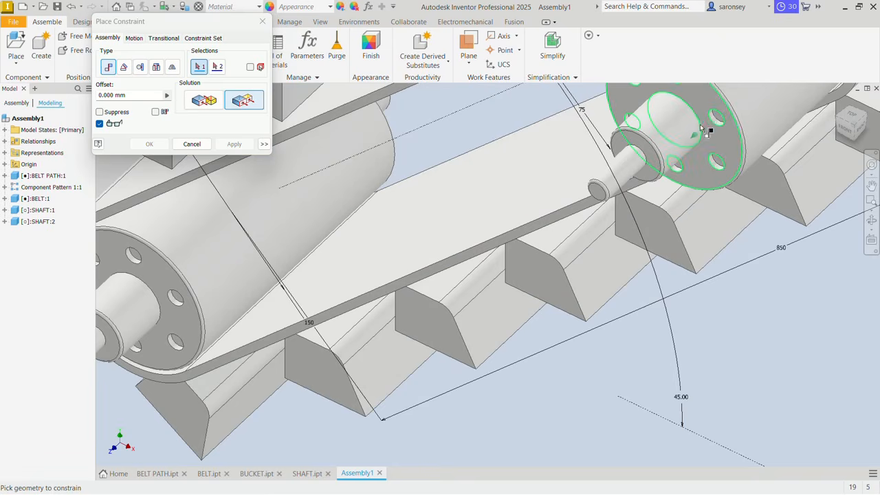
click(631, 165)
scroll(618, 179, down, 3)
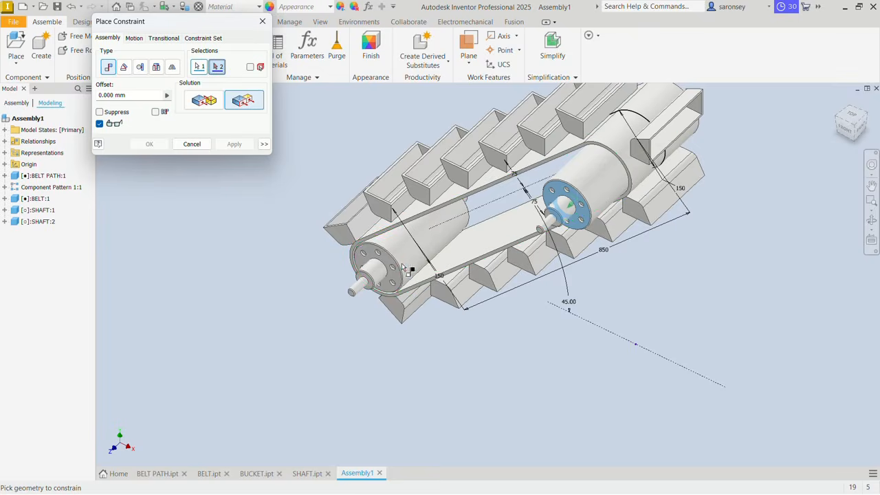
scroll(399, 263, up, 3)
click(383, 260)
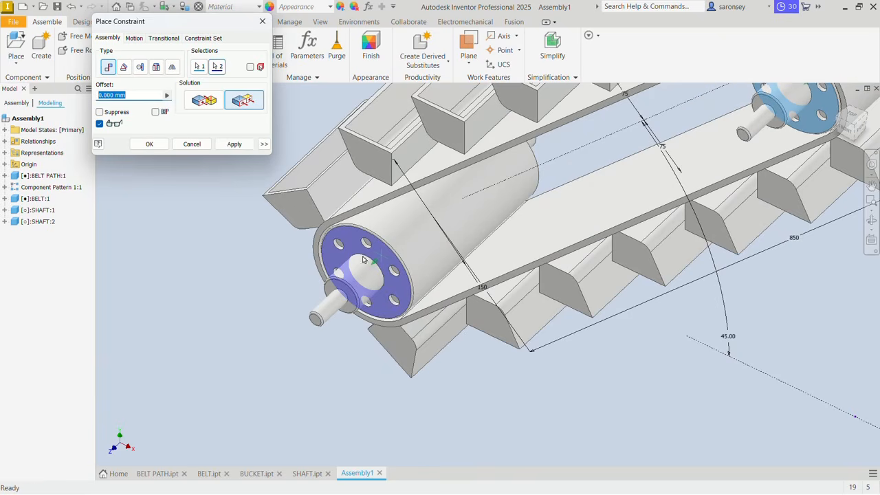
click(233, 144)
click(262, 21)
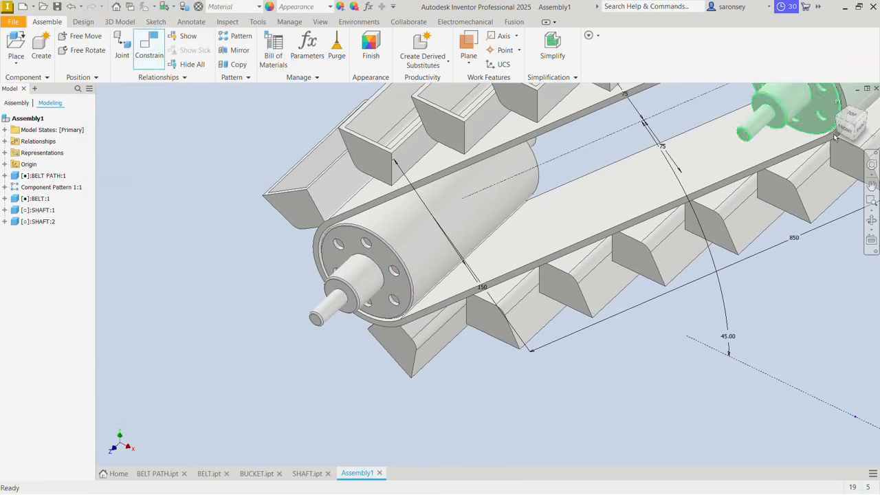
Inspect both shafts inside the belt and turn each one to test its free rotation
mouse_move(825, 90)
middle_down()
mouse_move(769, 169)
mouse_move(691, 222)
middle_up()
middle_drag(818, 114, 771, 147)
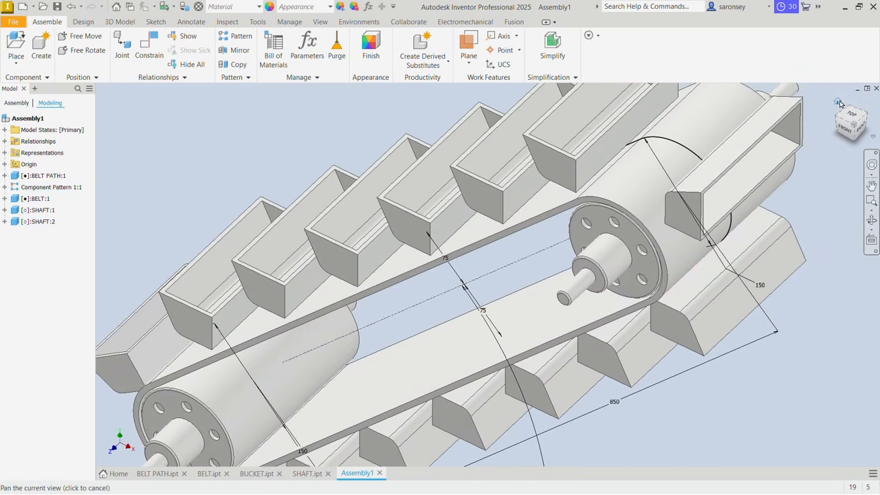
click(839, 102)
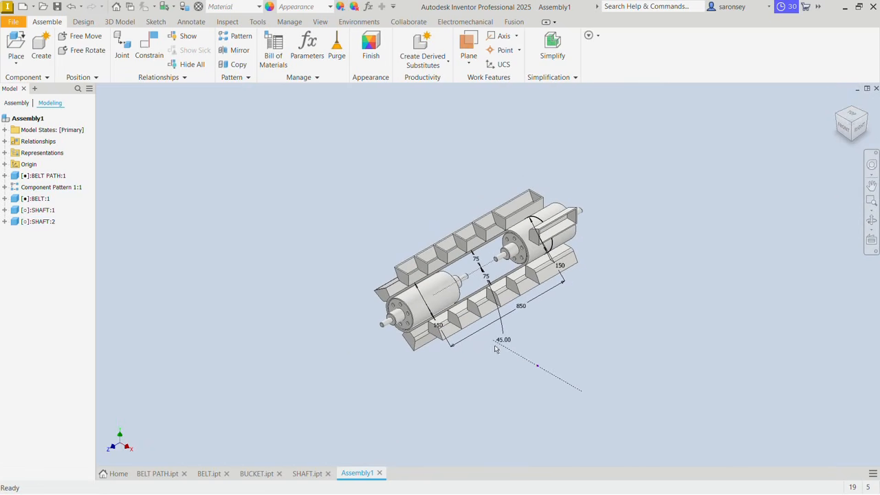
scroll(416, 306, up, 3)
drag(389, 298, 394, 318)
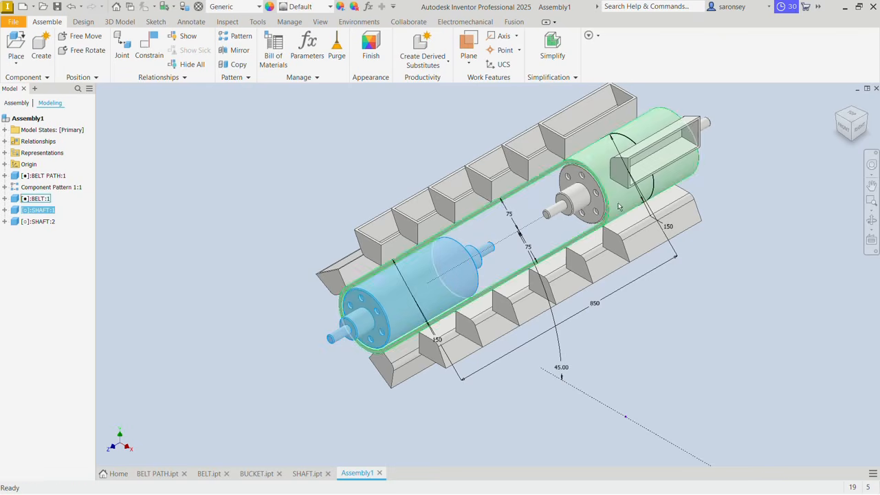
drag(580, 180, 579, 220)
click(246, 169)
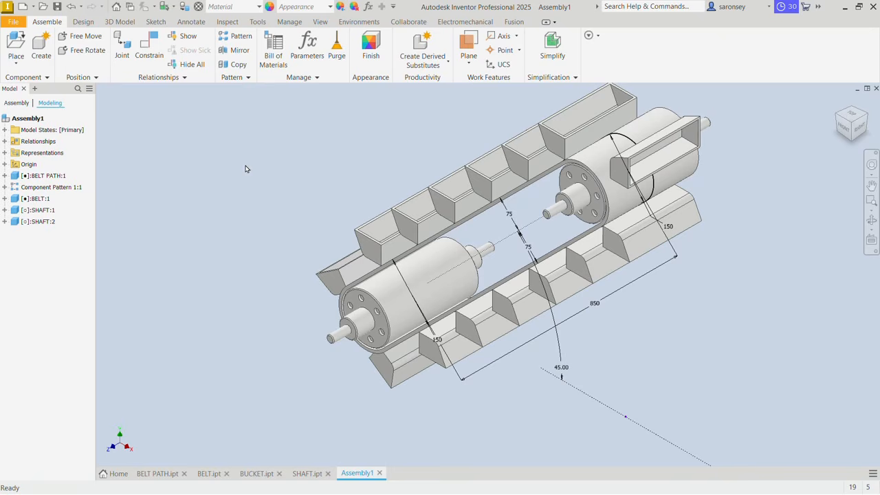
drag(363, 280, 394, 340)
click(240, 293)
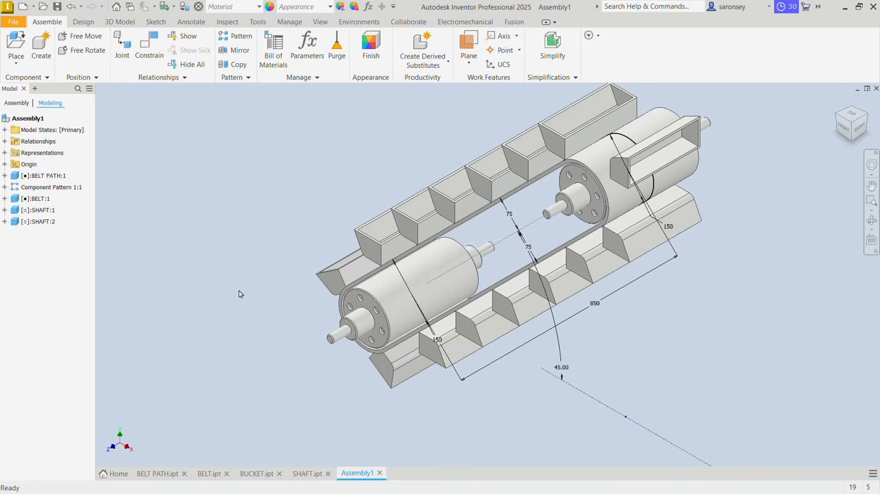
Add a forward rotation motion constraint with ratio 1 between the lower and upper shafts' drum end faces
click(142, 45)
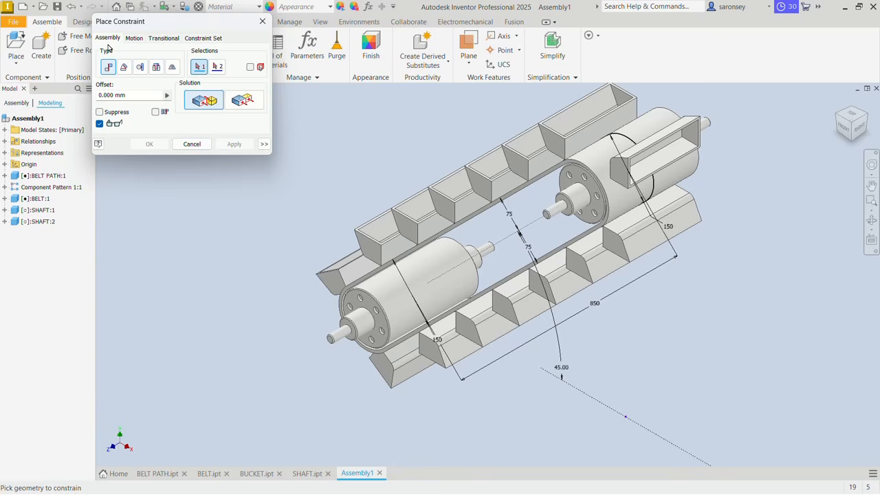
click(134, 39)
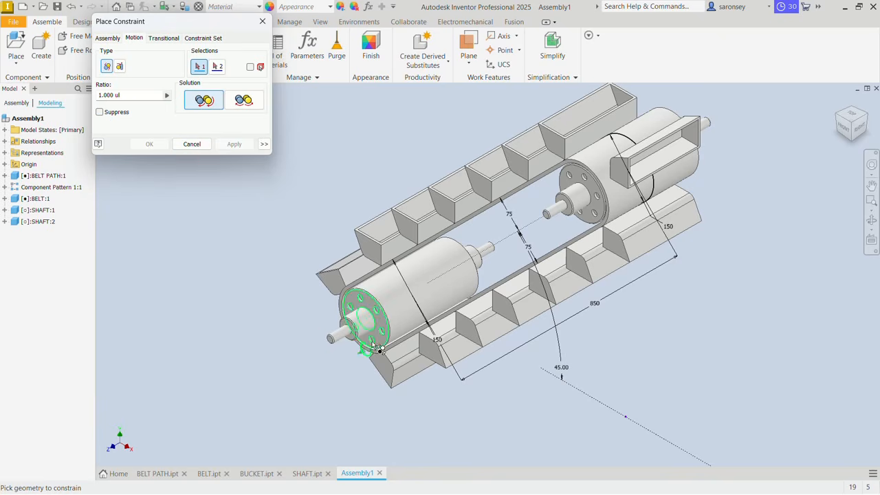
scroll(371, 333, up, 2)
click(367, 283)
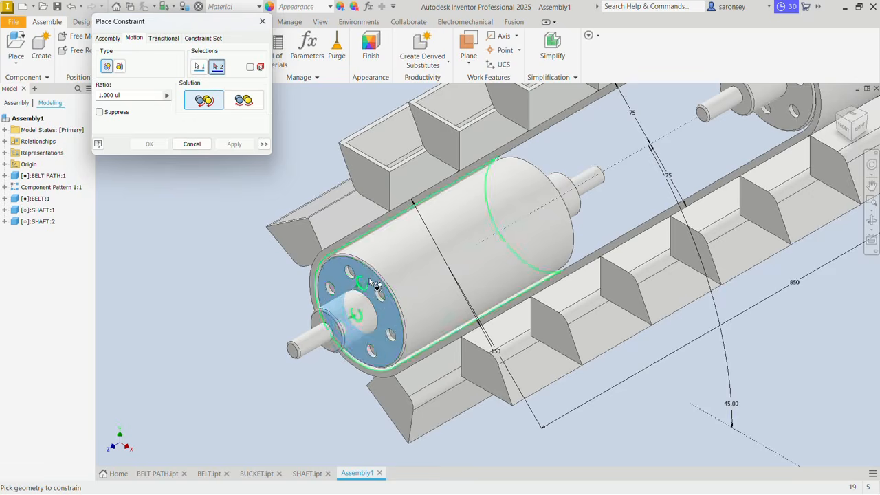
scroll(369, 279, down, 2)
click(616, 147)
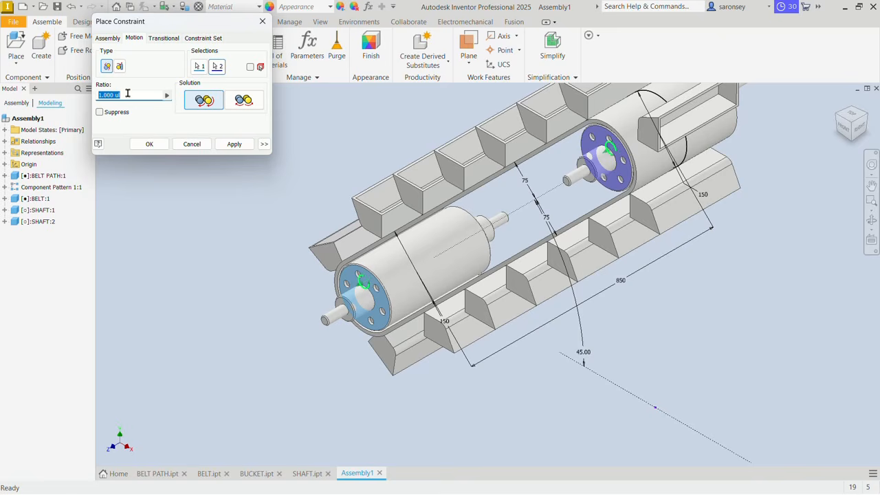
click(229, 145)
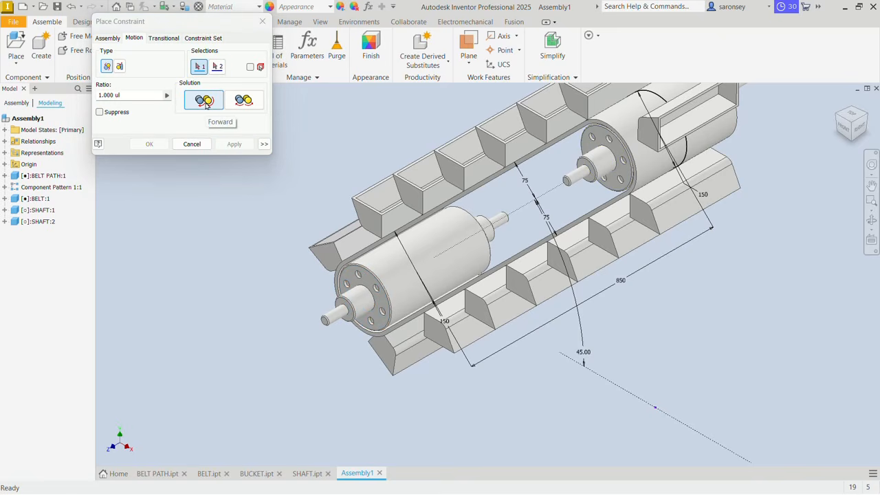
click(262, 21)
Turn the lower shaft back and forth to test the linked rotation of both shafts
click(388, 275)
drag(389, 274, 373, 351)
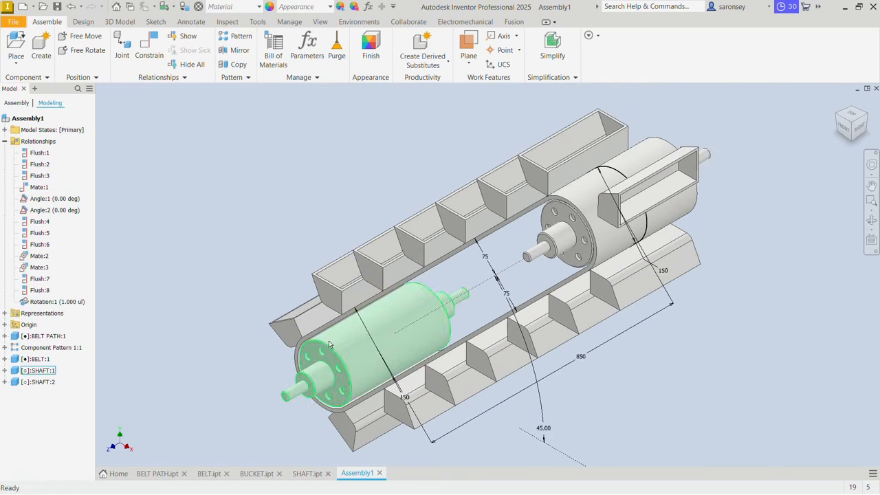
drag(323, 395, 328, 353)
click(235, 244)
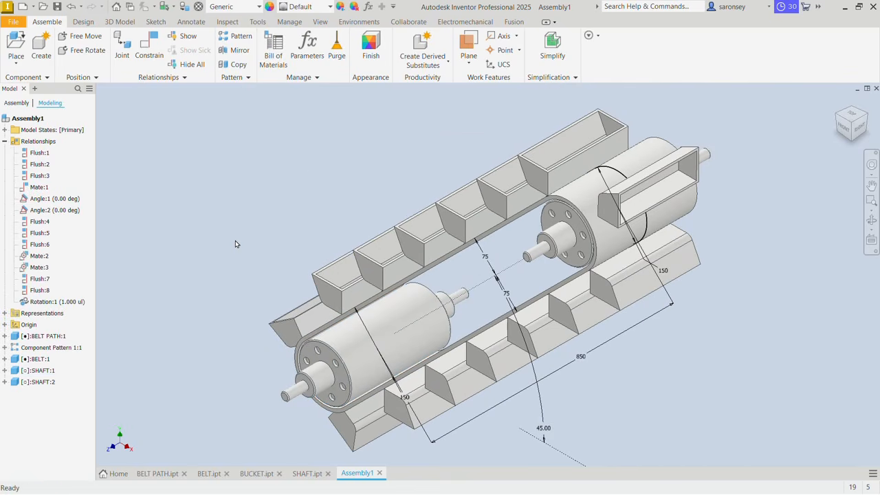
Constrain the upper shaft's XZ plane to the assembly's XZ plane with a 0-degree directed angle, and try turning both shafts
click(157, 56)
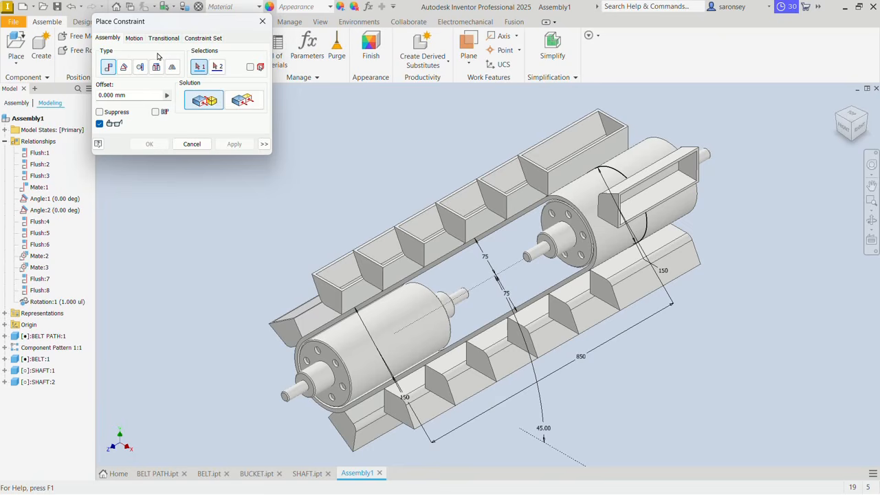
click(125, 67)
click(189, 100)
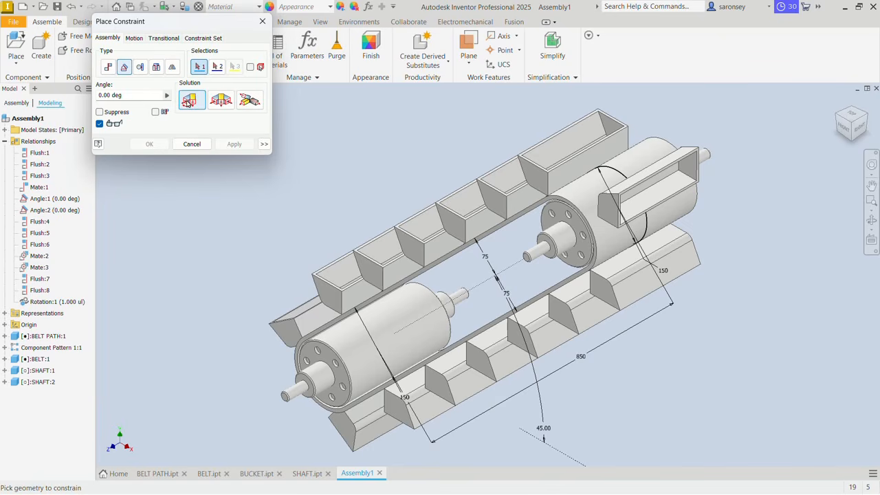
click(6, 141)
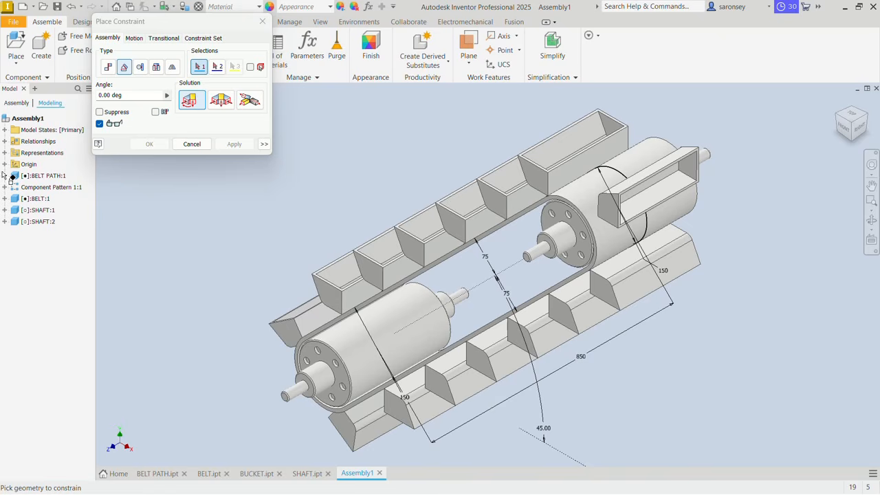
click(5, 165)
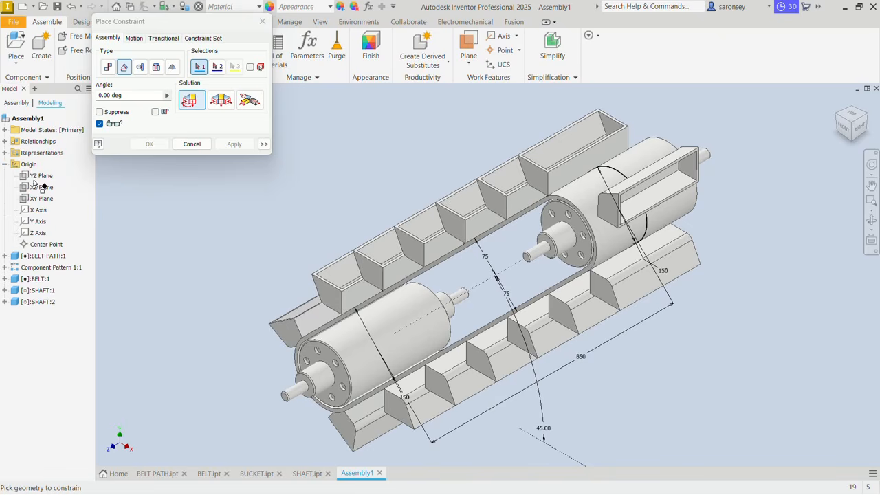
click(5, 302)
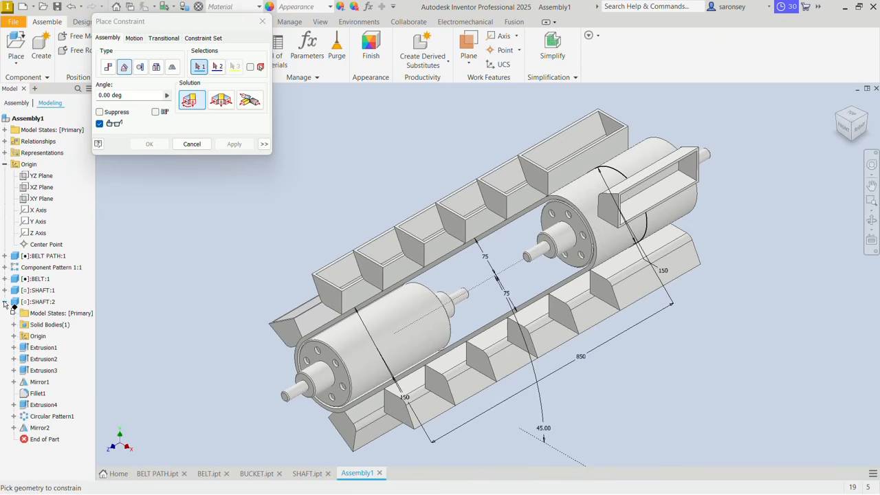
click(14, 336)
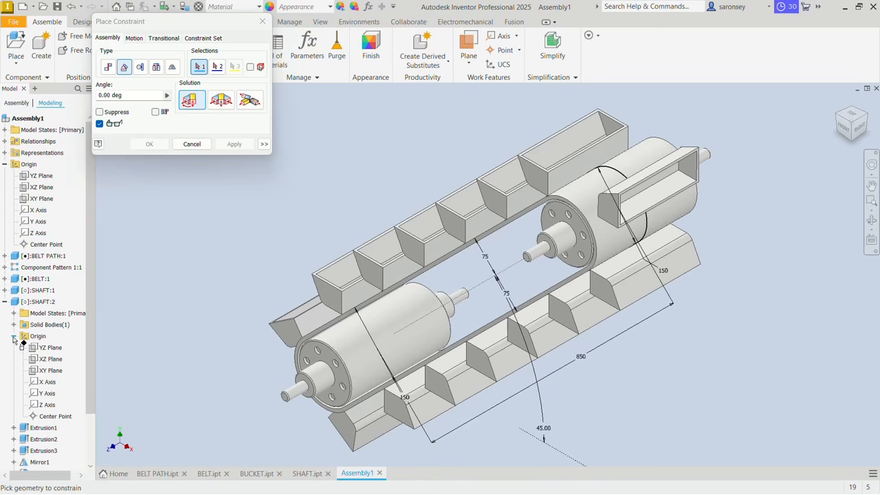
click(46, 190)
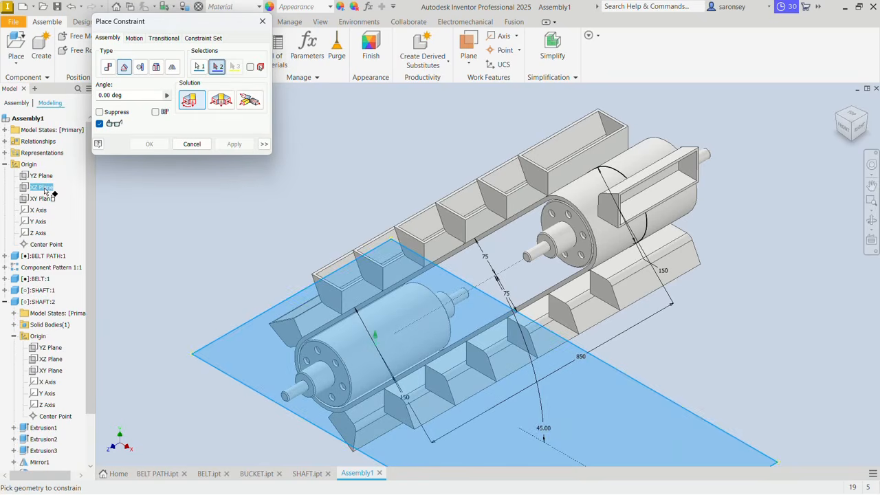
click(58, 363)
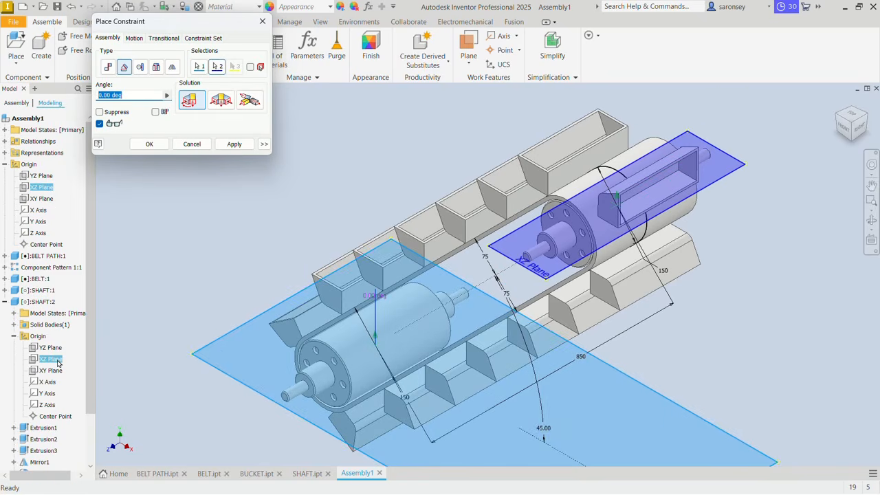
click(234, 144)
click(262, 22)
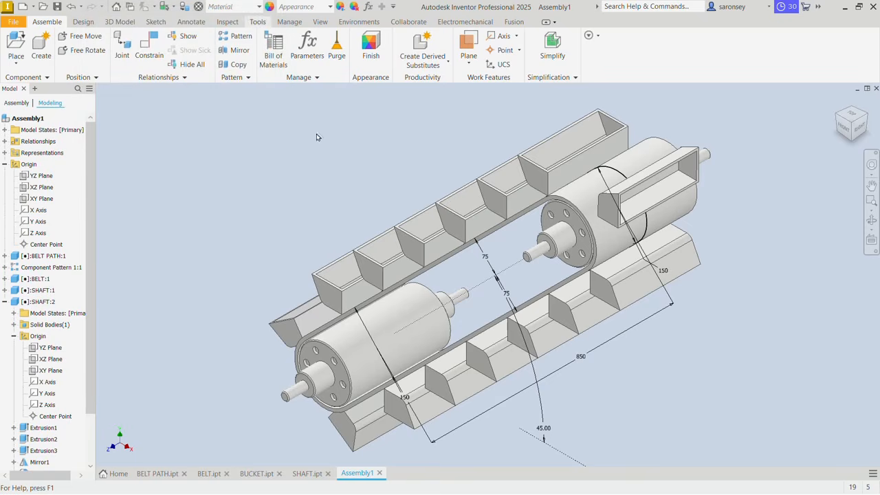
drag(354, 349, 329, 355)
click(552, 203)
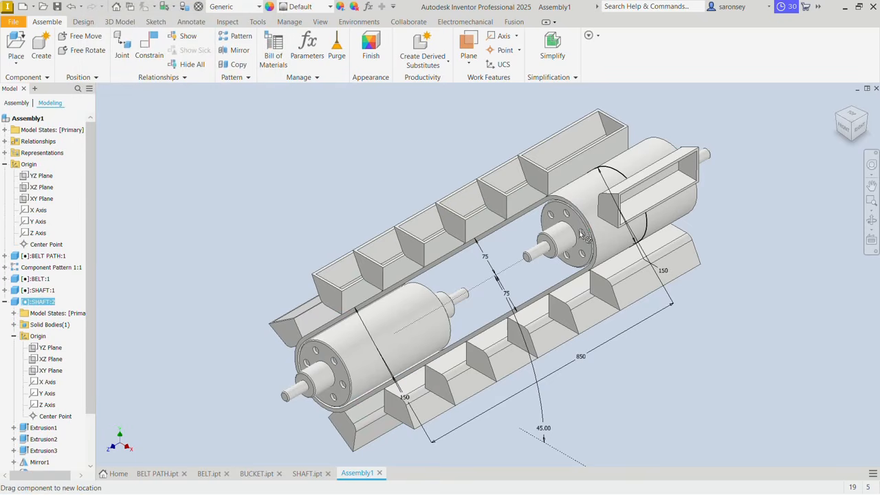
Collapse the expanded origin and second shaft branches in the model tree, and enter the Inventor Studio environment
click(308, 157)
click(5, 165)
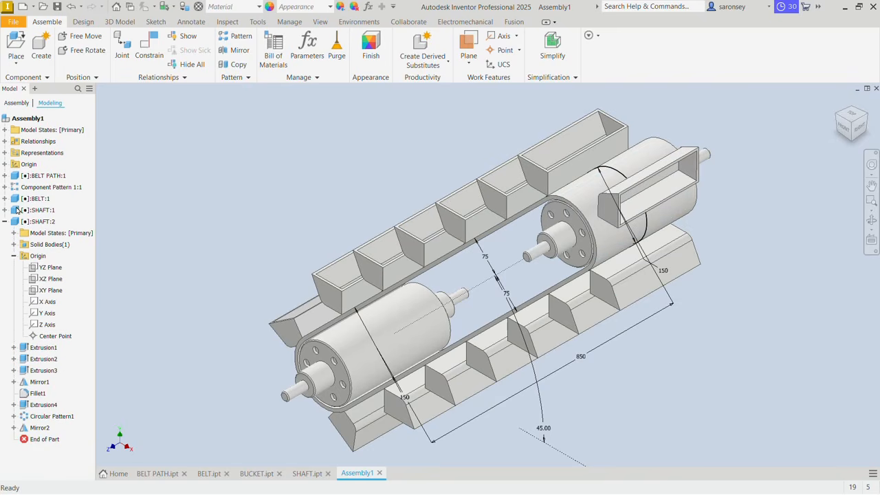
click(4, 222)
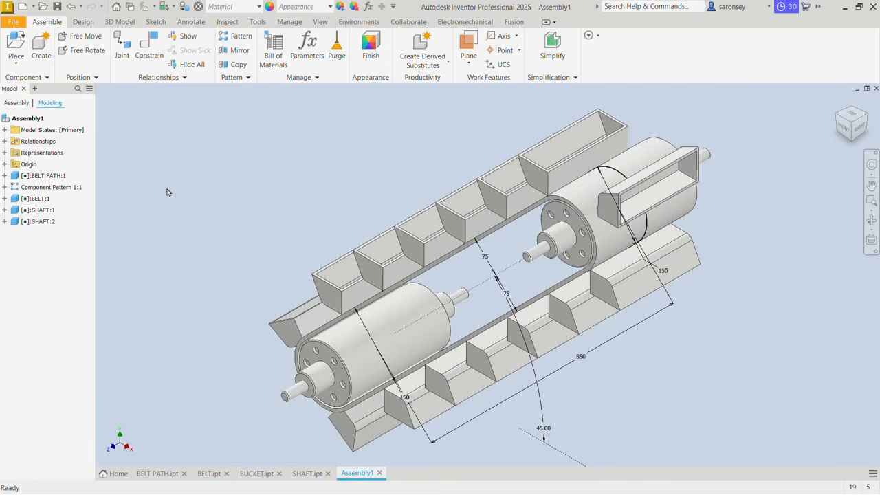
click(358, 21)
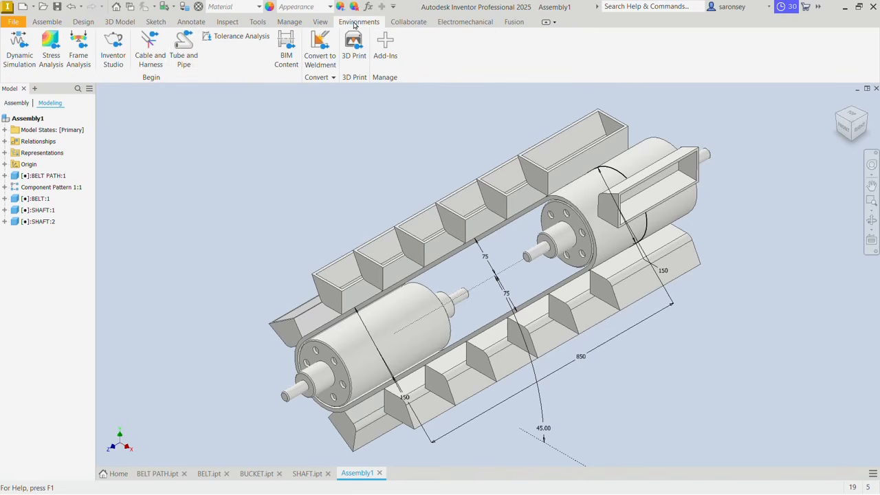
click(119, 53)
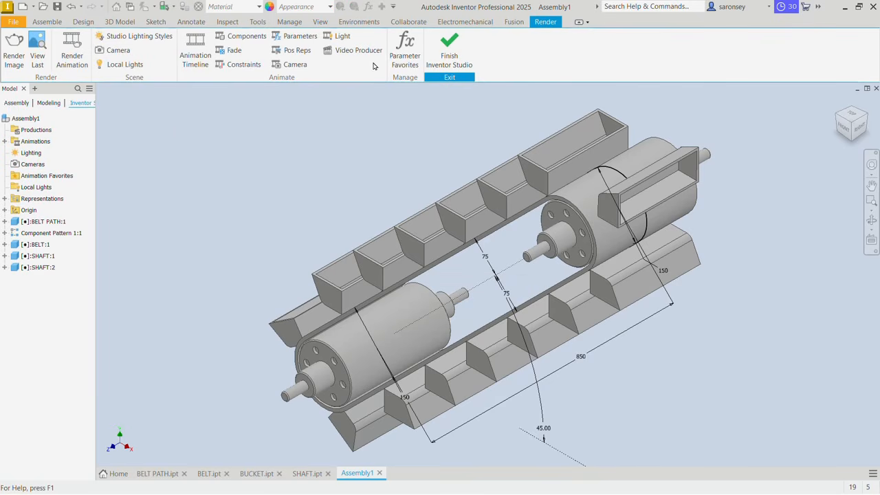
Mark the DRIVE parameter of BELT PATH.ipt as a parameter favorite and show it among the animation favorites
click(405, 50)
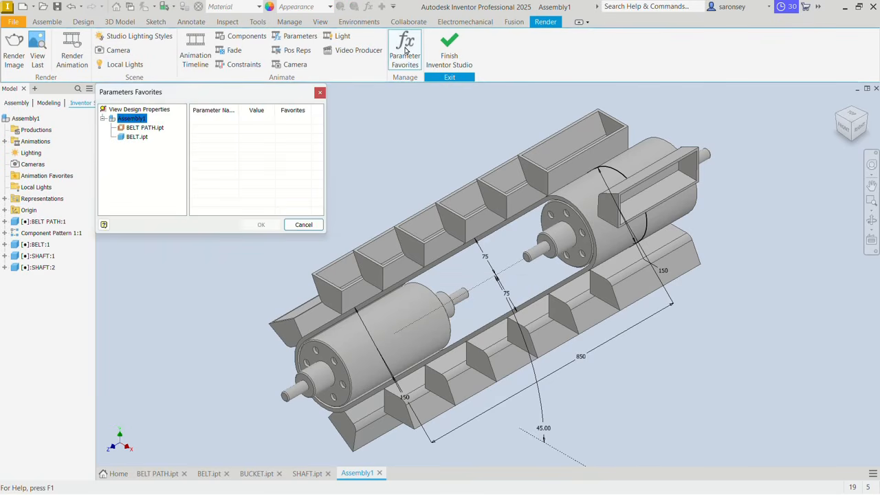
click(145, 129)
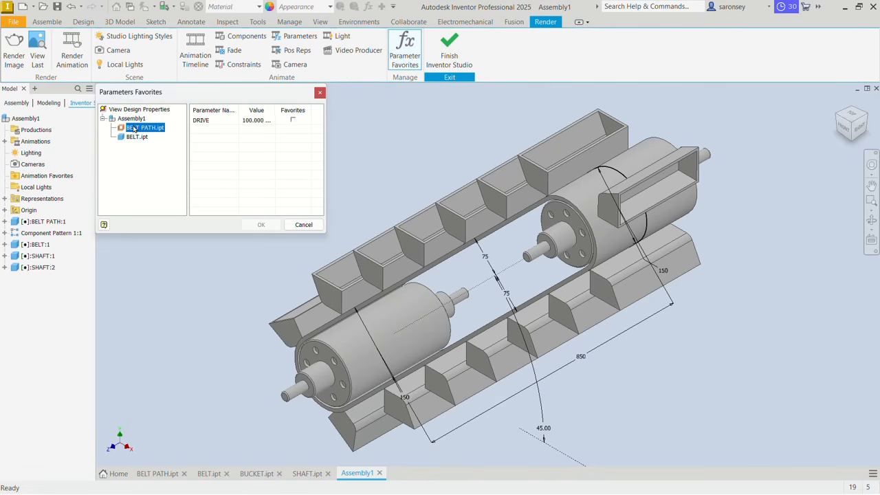
click(292, 121)
click(262, 225)
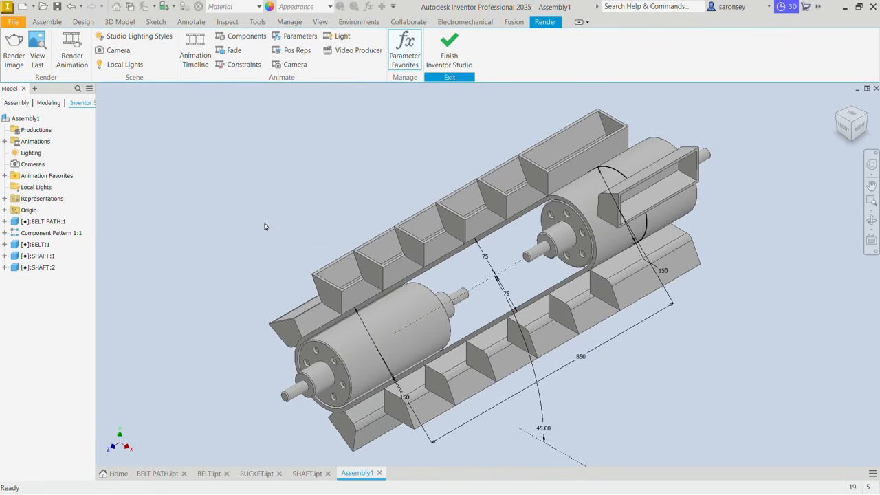
click(5, 176)
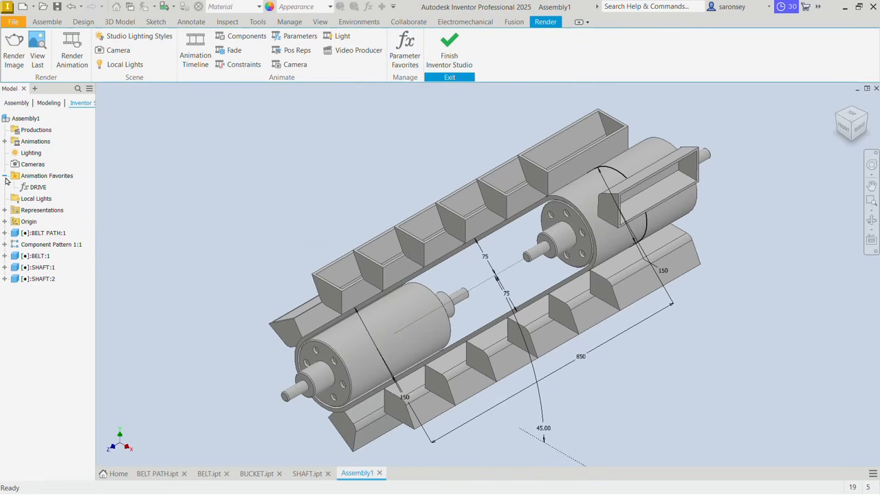
click(47, 188)
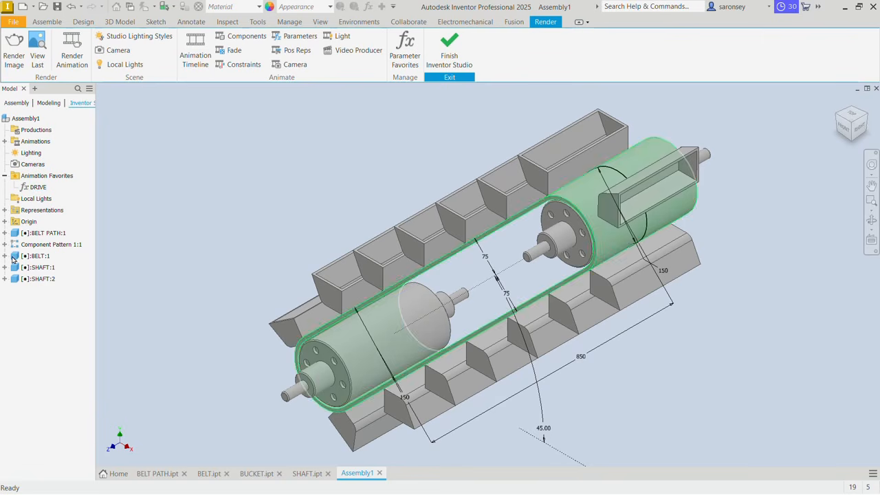
Add the upper shaft's angle constraint to the animation favorites
click(4, 278)
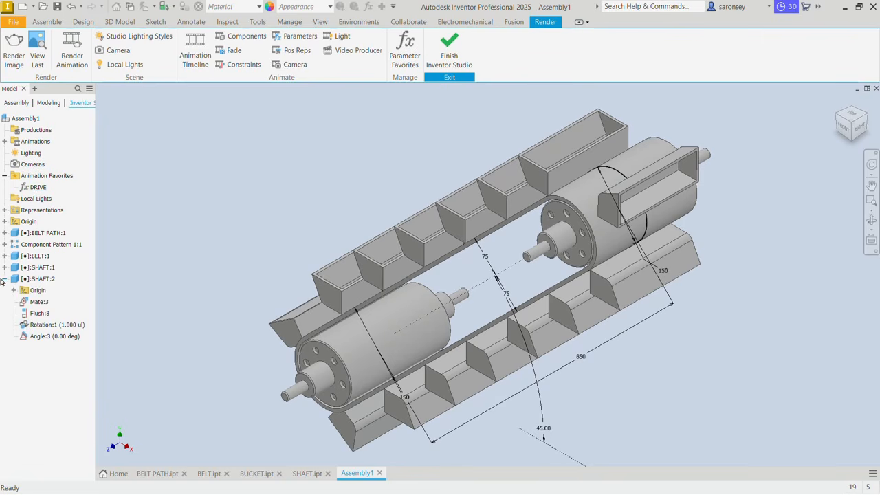
click(55, 336)
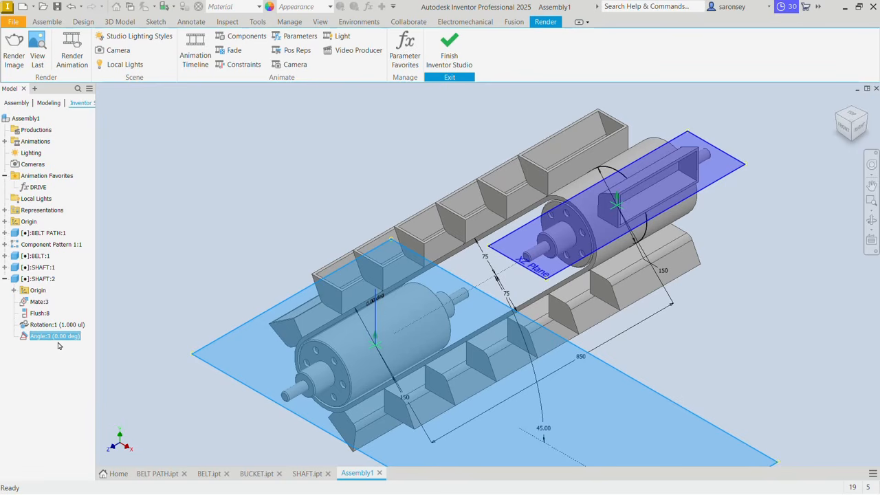
right_click(66, 340)
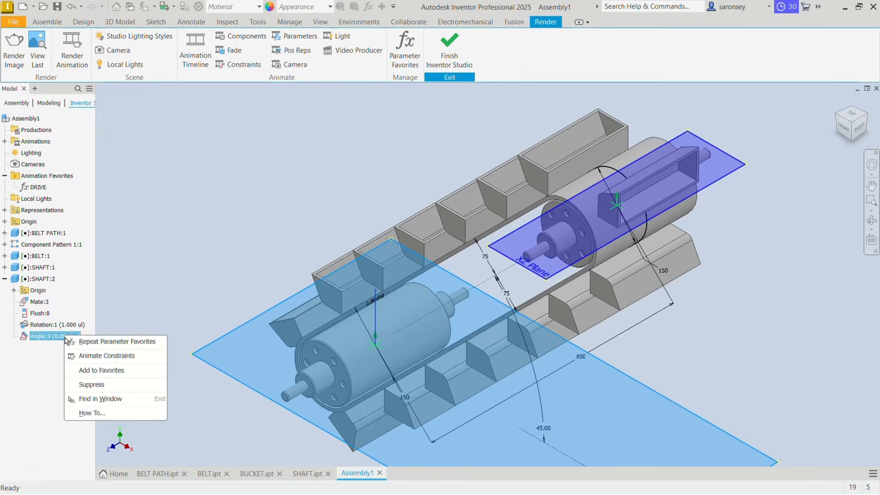
click(91, 369)
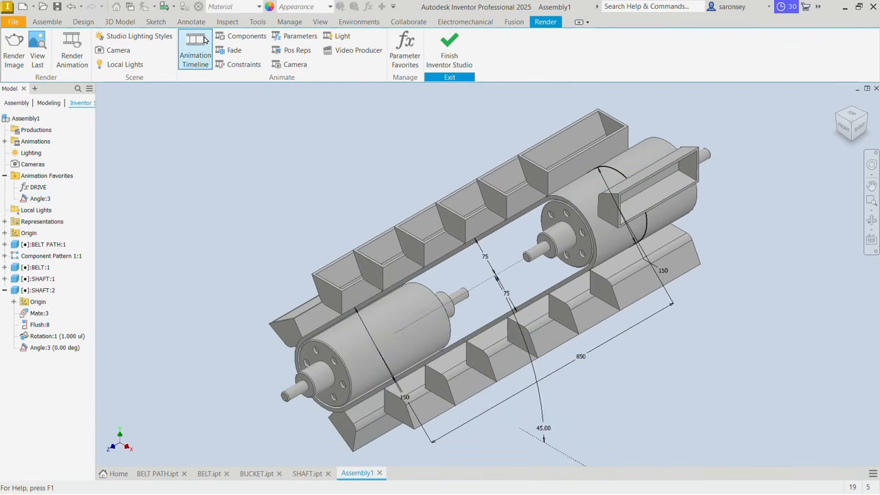
Activate the animation timeline and expand it to its detailed action editor
click(206, 64)
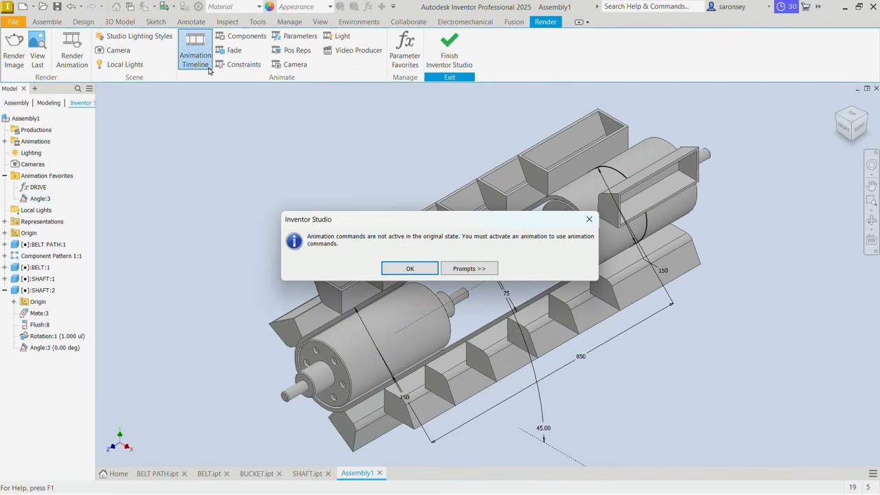
click(410, 270)
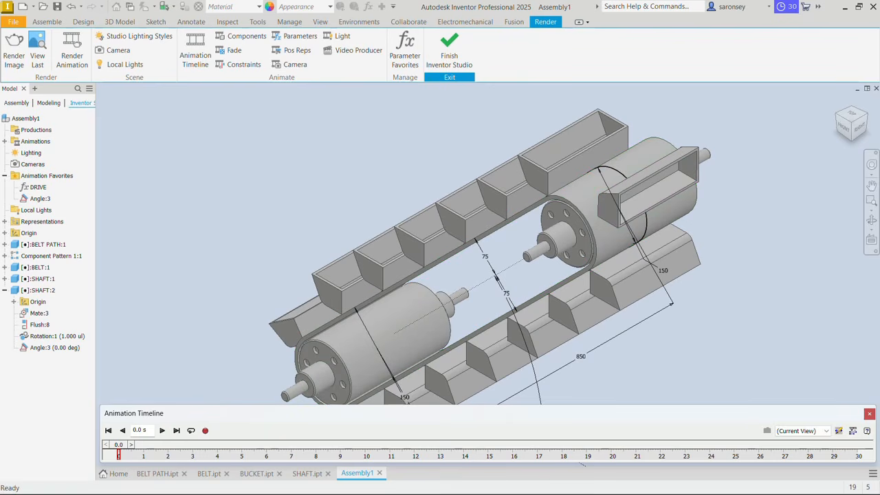
click(852, 431)
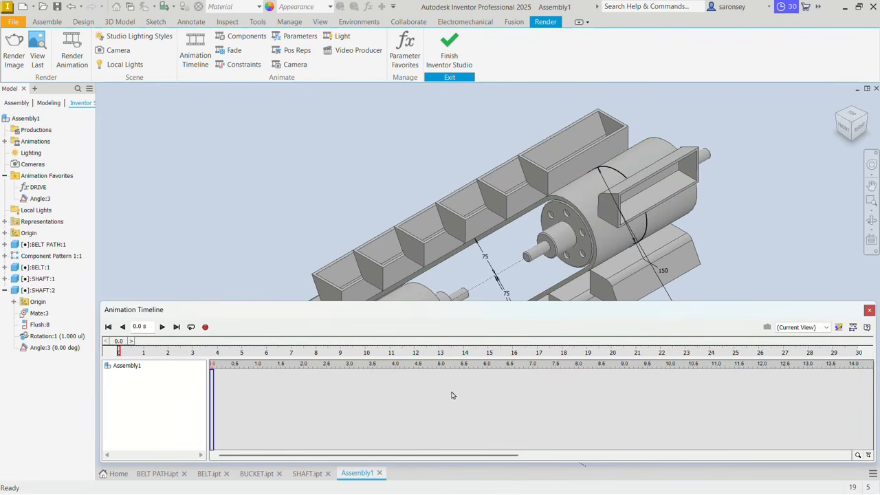
Set the animation length to 10 seconds with a constant-speed default velocity profile
click(838, 328)
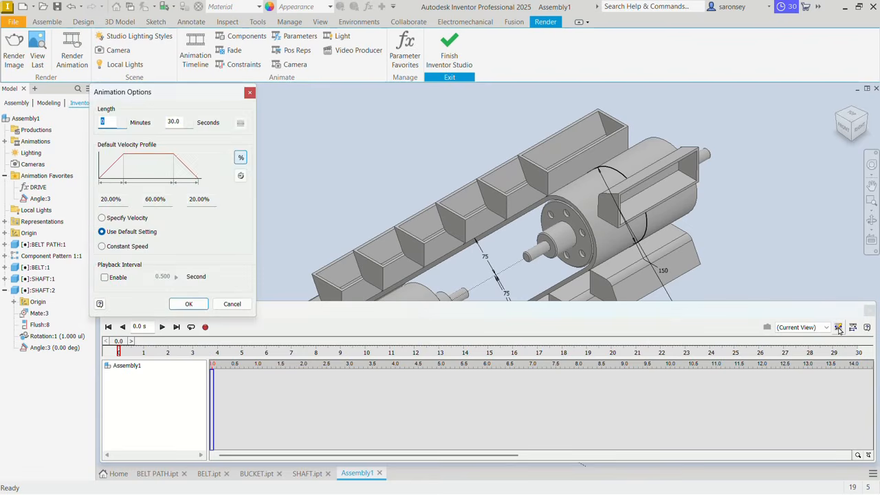
click(179, 121)
drag(180, 121, 166, 123)
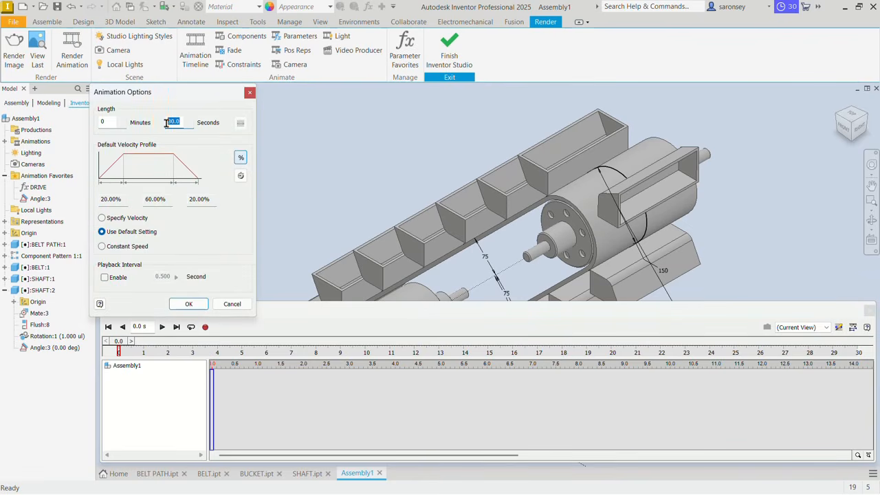
text(10)
click(102, 247)
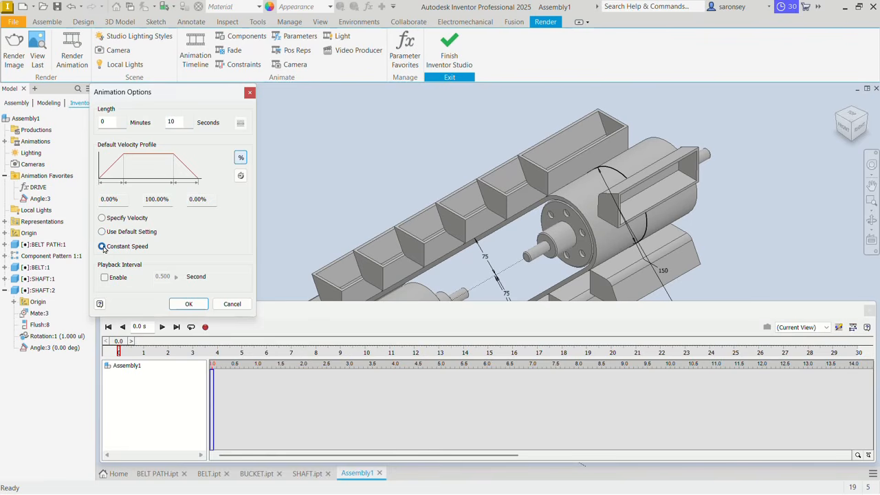
click(190, 305)
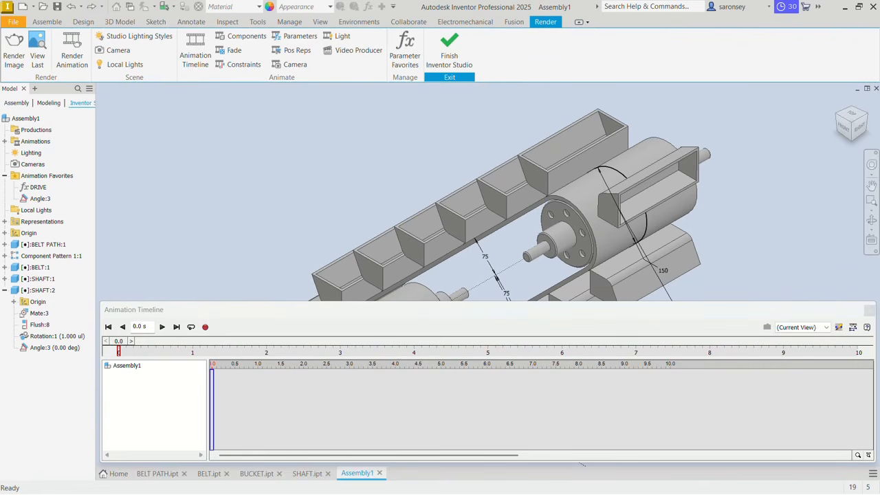
Animate the favorite angle constraint to an end angle of 720 degrees, with the action ending at 10 seconds
click(47, 200)
right_click(47, 199)
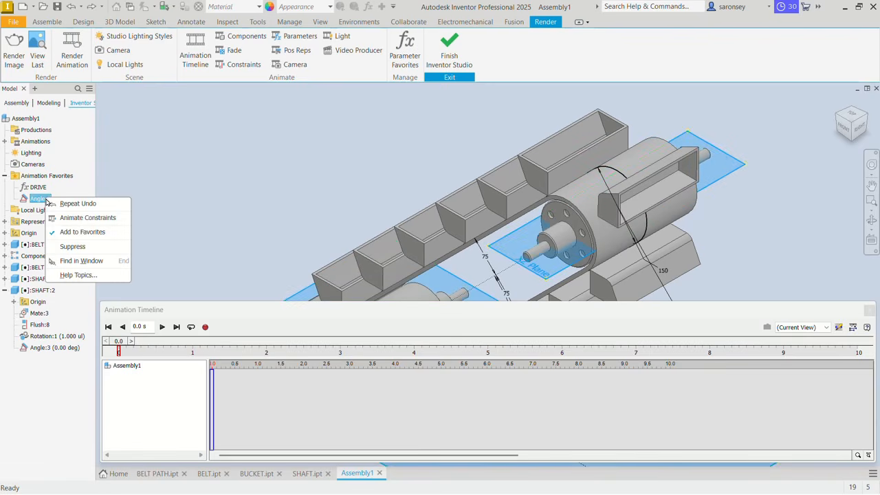
click(87, 218)
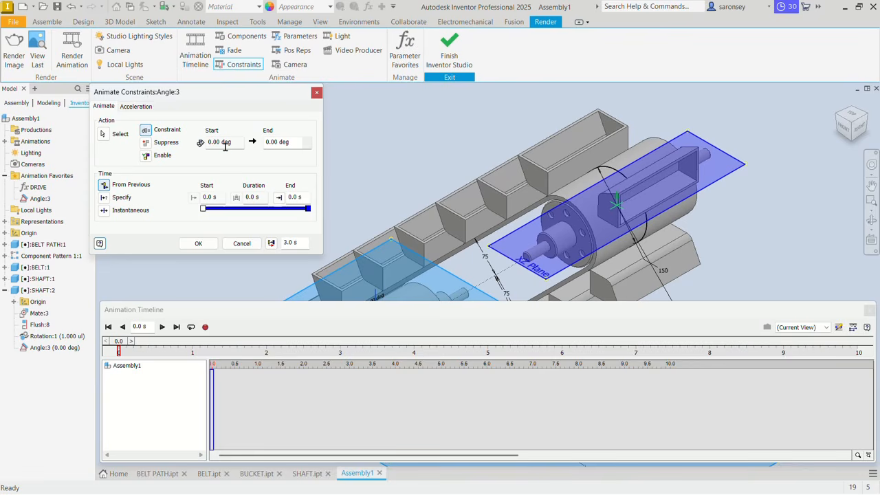
click(290, 141)
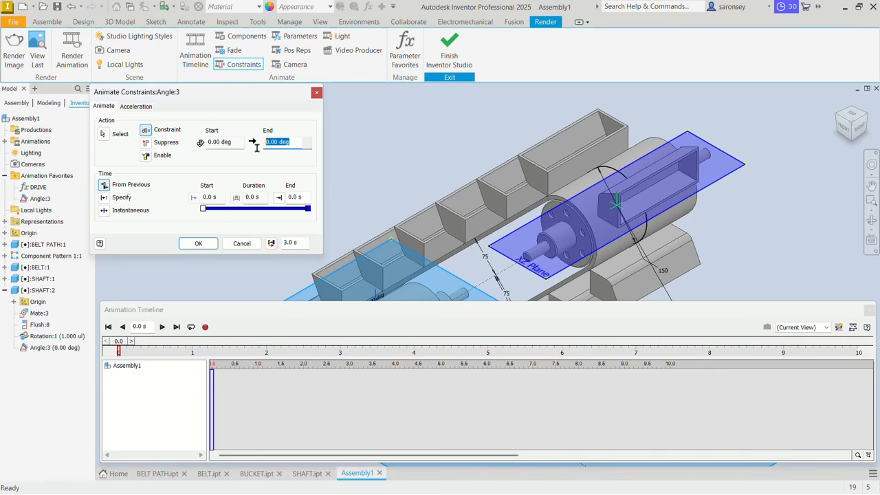
text(720)
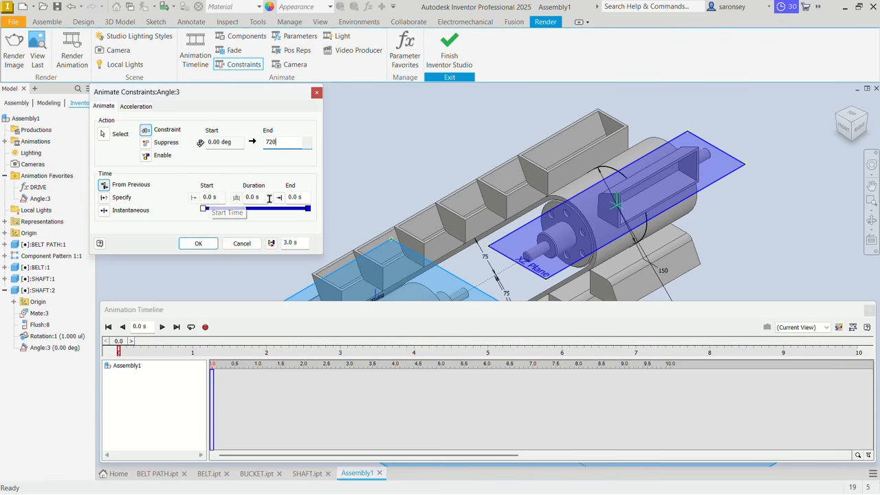
click(295, 197)
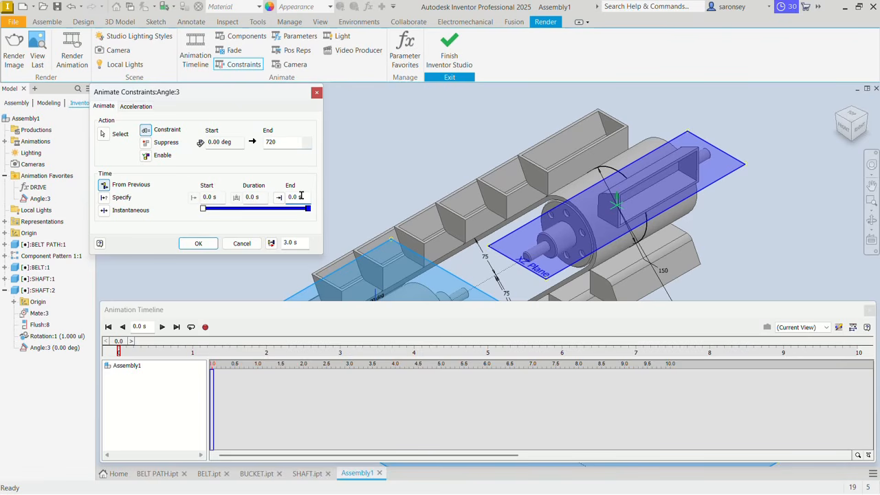
double_click(296, 196)
text(10)
click(198, 244)
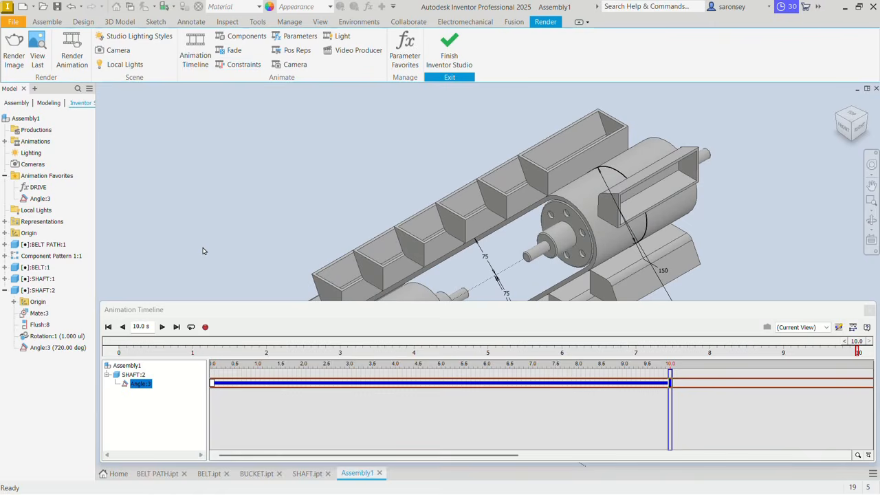
Rewind the animation to the start and play it with the whole elevator in view to check the shaft rotation
click(108, 327)
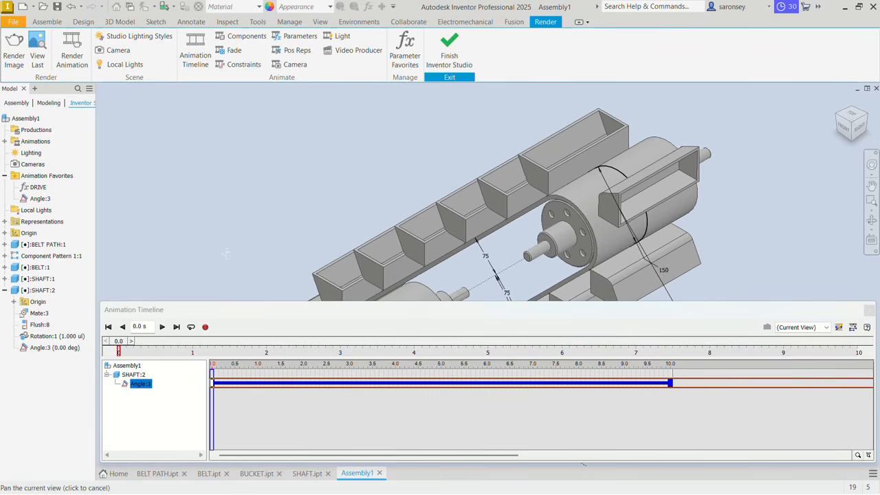
middle_drag(225, 262, 214, 191)
scroll(215, 190, up, 2)
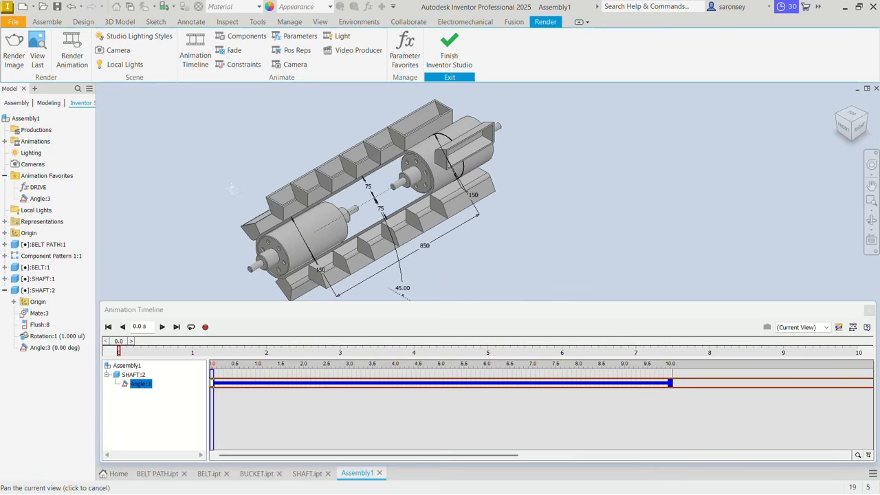
scroll(276, 198, up, 2)
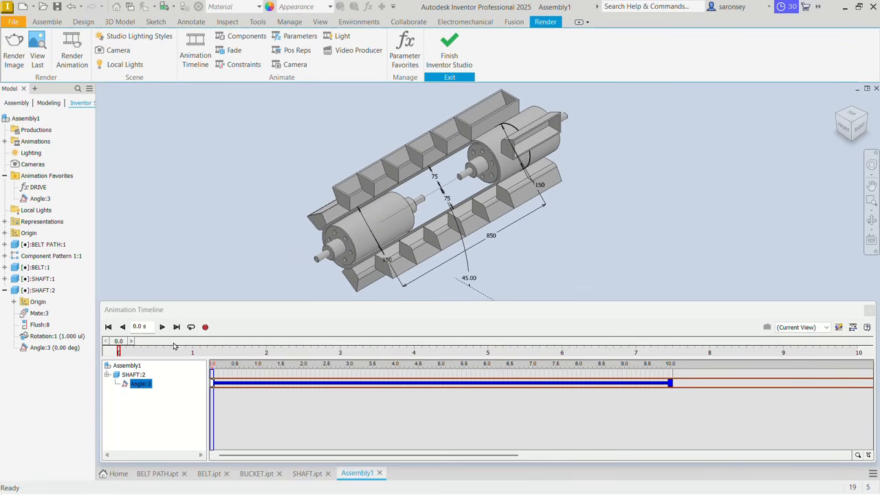
click(162, 328)
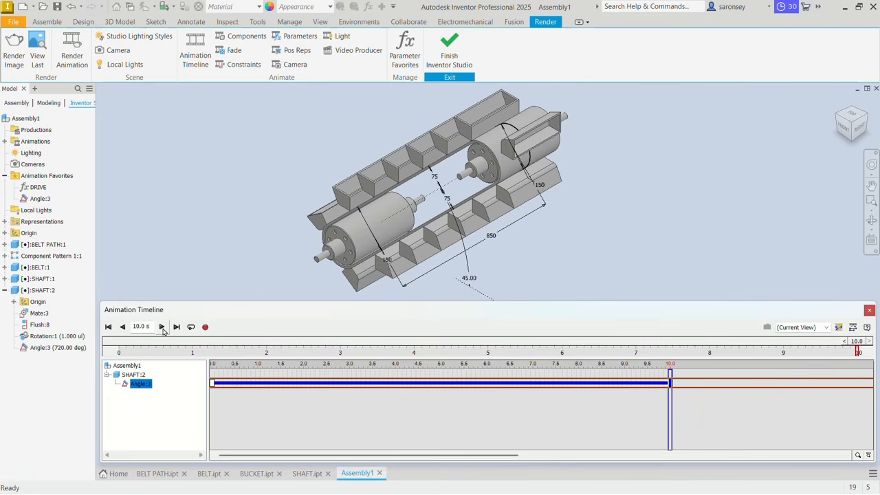
Edit the angle constraint's timeline action so that its end angle is -720 degrees
click(241, 386)
right_click(241, 384)
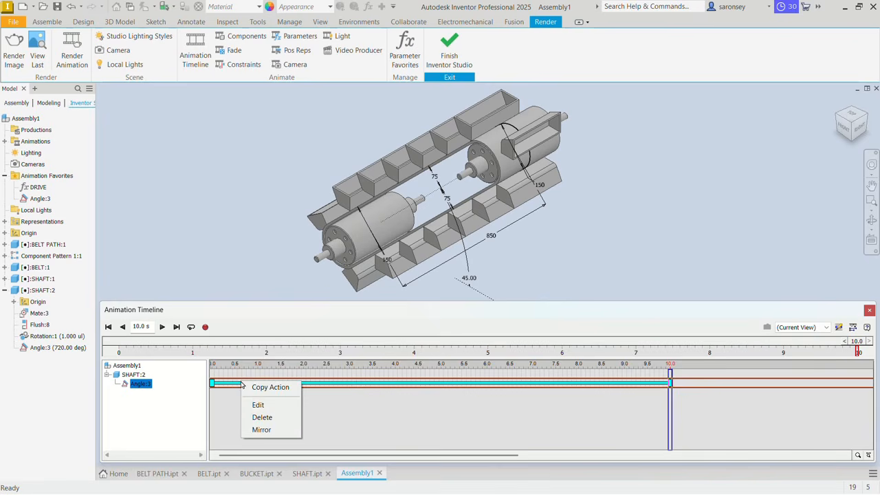
click(255, 407)
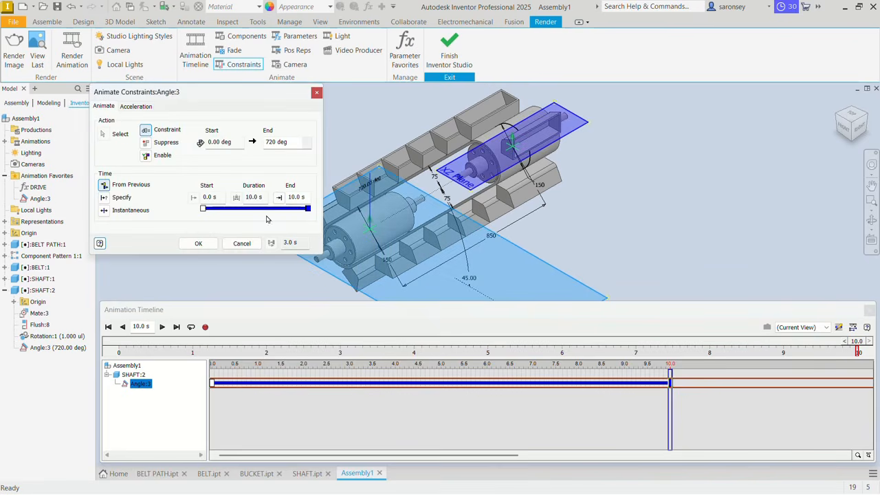
click(264, 142)
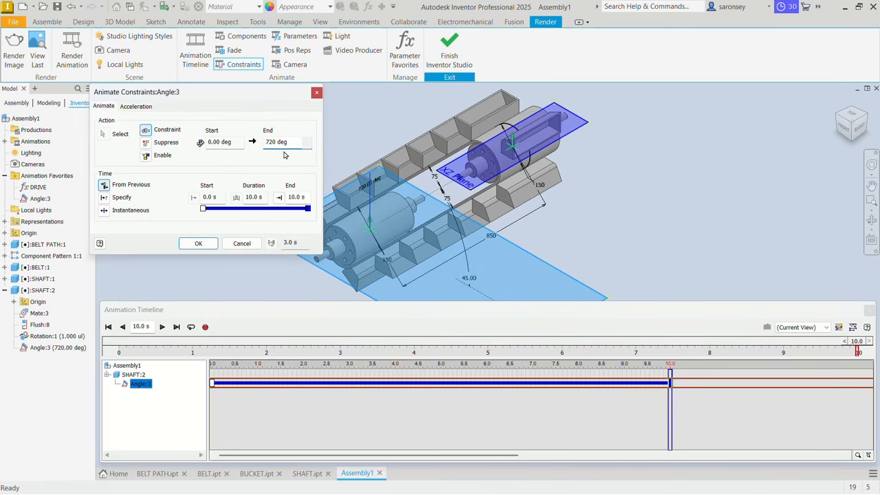
text(-)
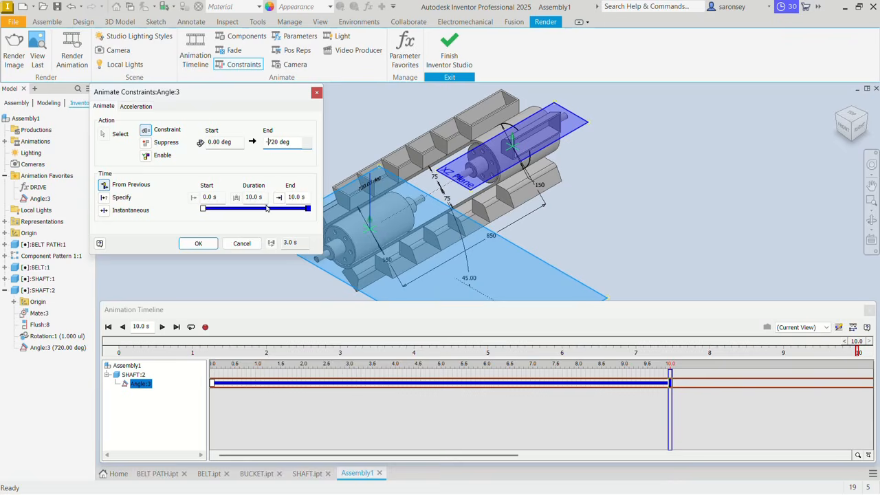
click(197, 244)
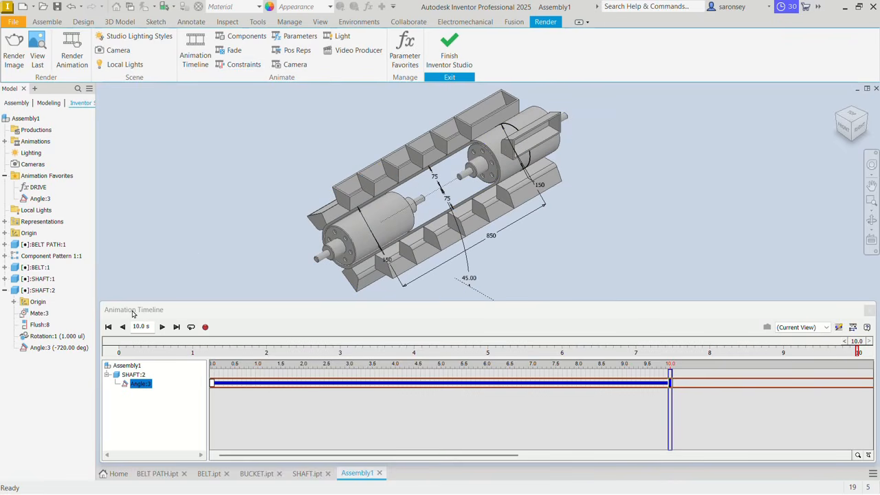
Play the animation from the start to check the shaft's reversed rotation, stop it partway and rewind it
click(108, 327)
click(161, 327)
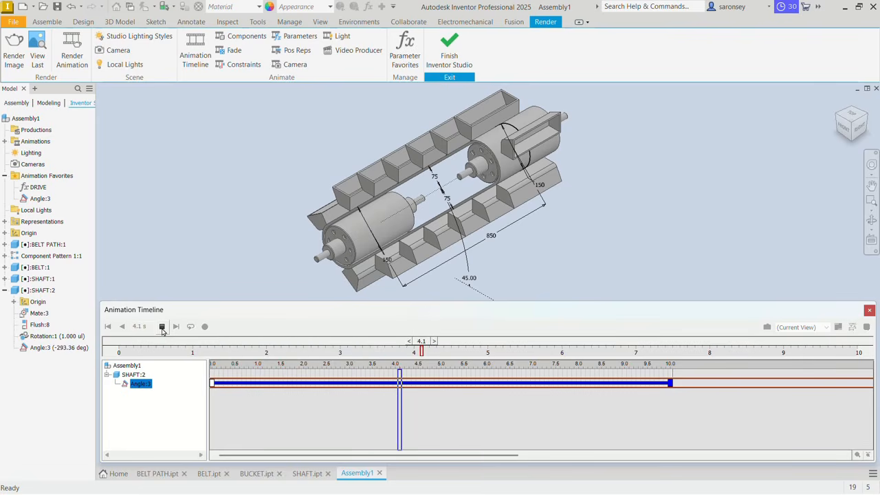
click(162, 327)
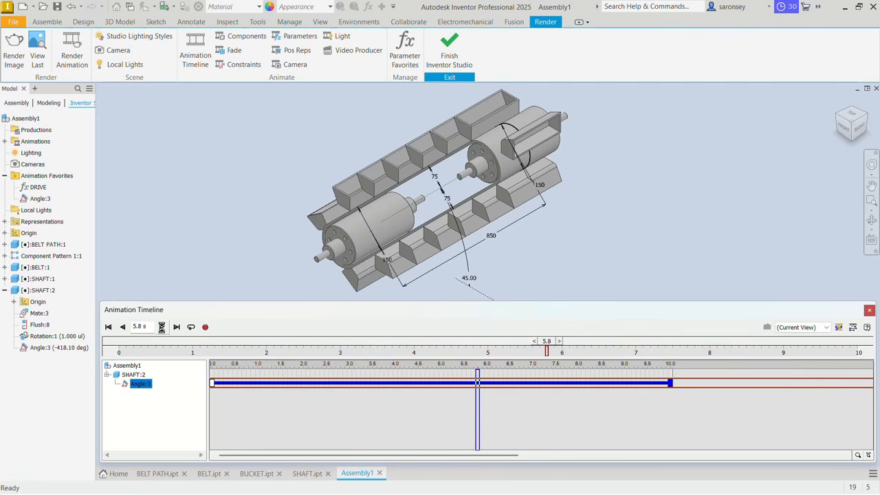
click(107, 328)
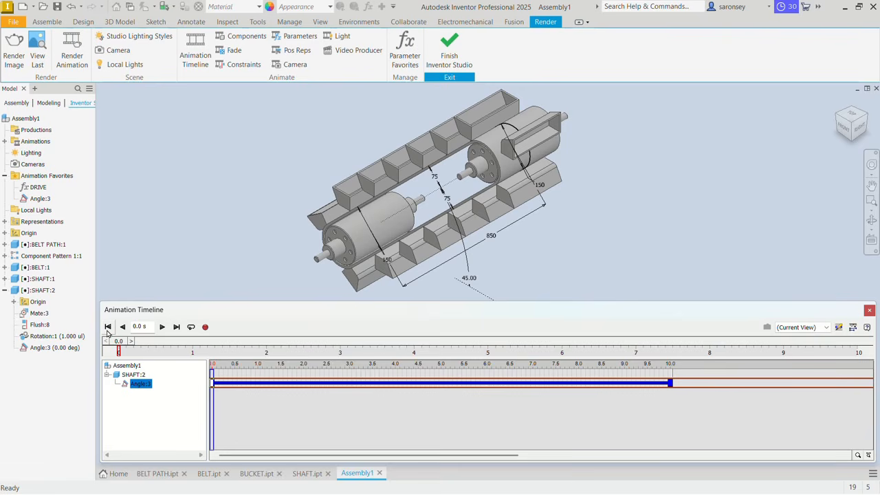
Animate the favorite DRIVE parameter to an end value of 1000 mm, with the action ending at 10 seconds
click(38, 188)
right_click(39, 192)
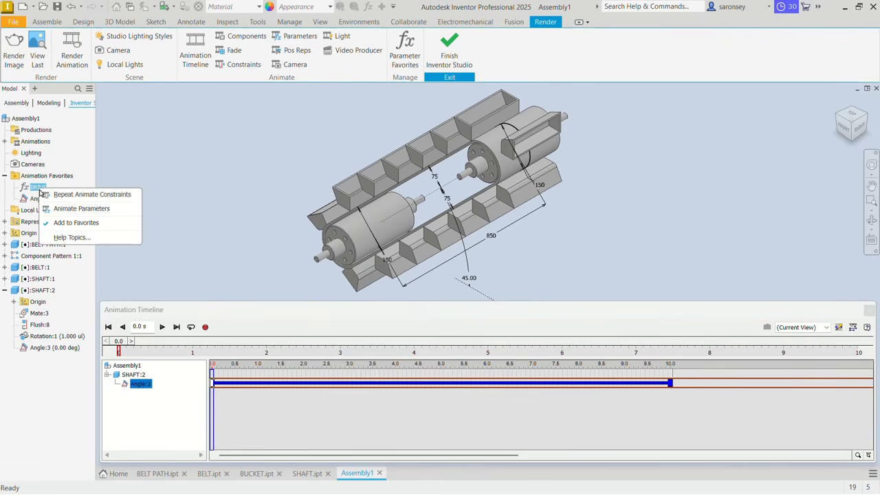
click(81, 209)
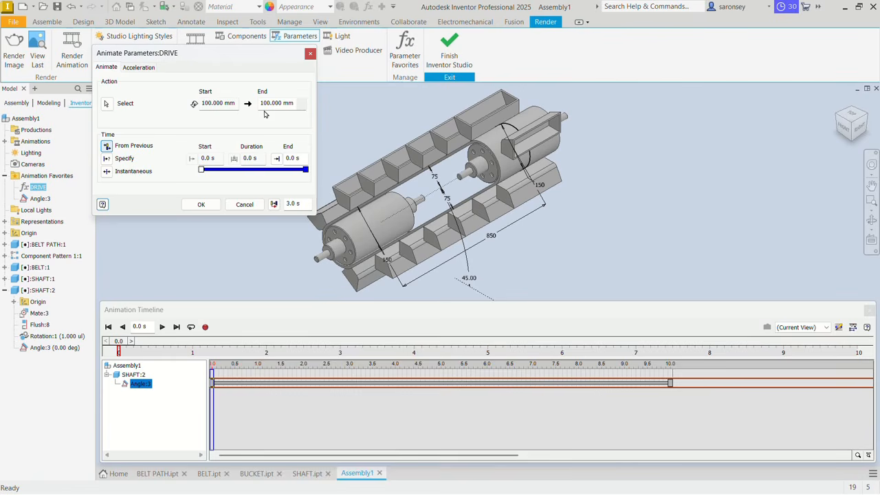
drag(260, 105, 293, 103)
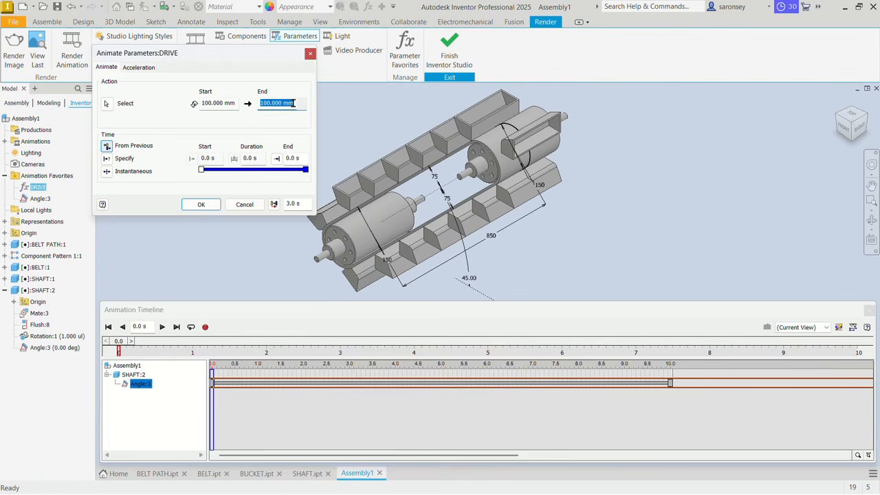
text(1000)
click(210, 158)
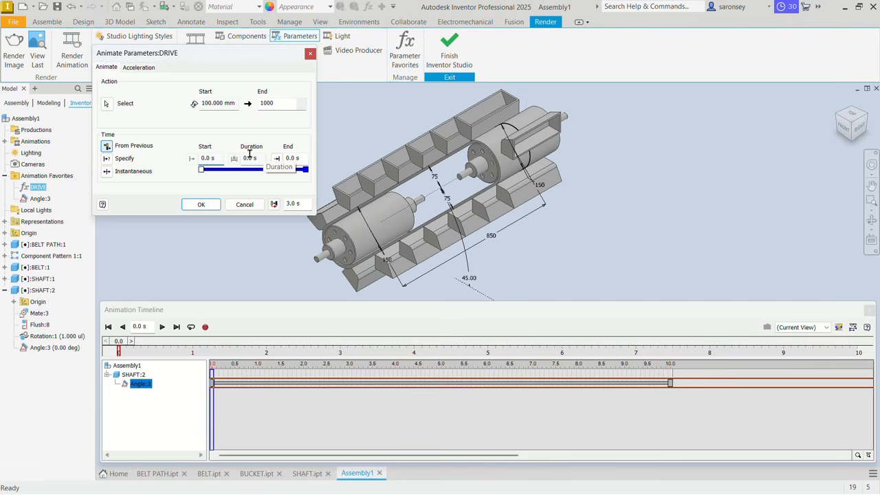
drag(301, 157, 277, 159)
text(10)
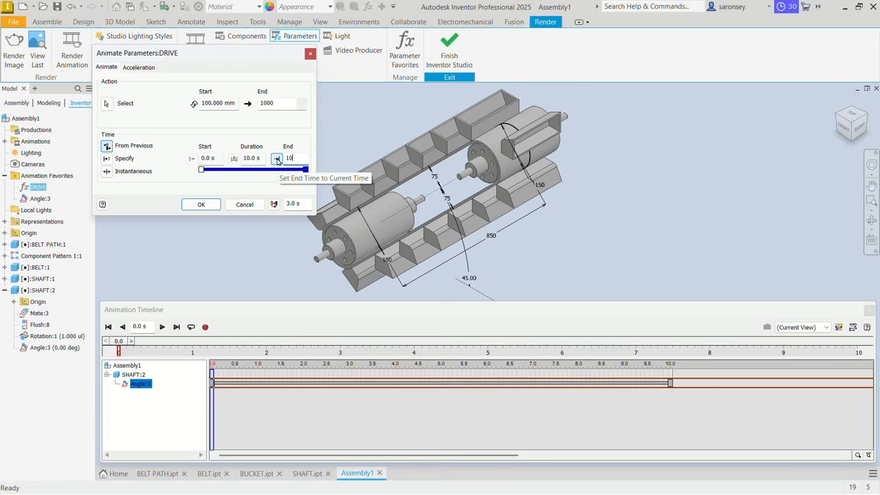
click(200, 204)
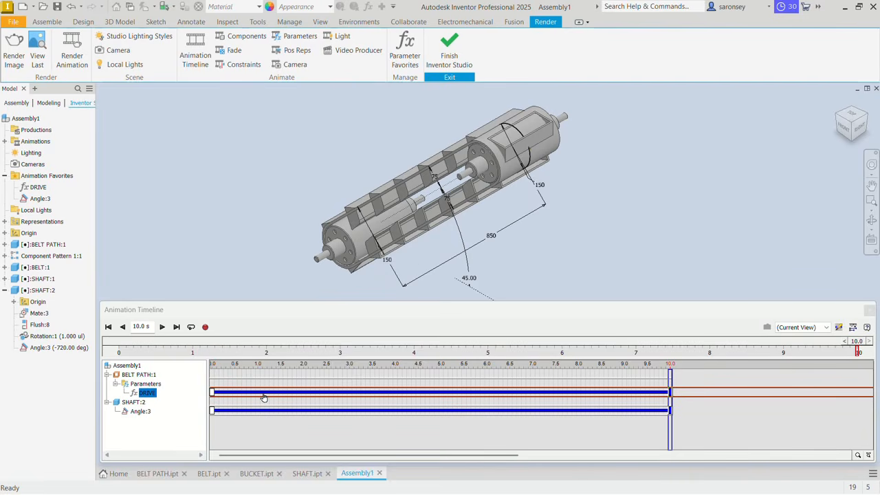
Inspect the DRIVE action's details, then play the animation from the start to compare bucket travel with shaft rotation
mouse_move(262, 398)
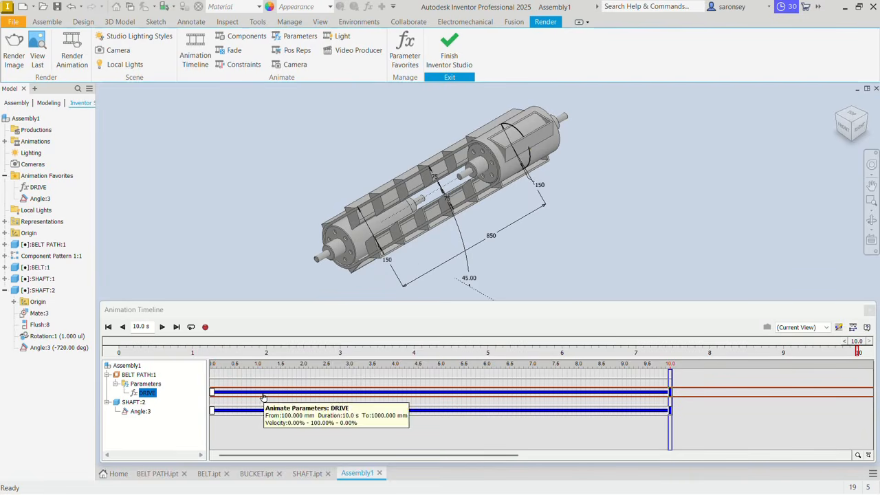
click(107, 327)
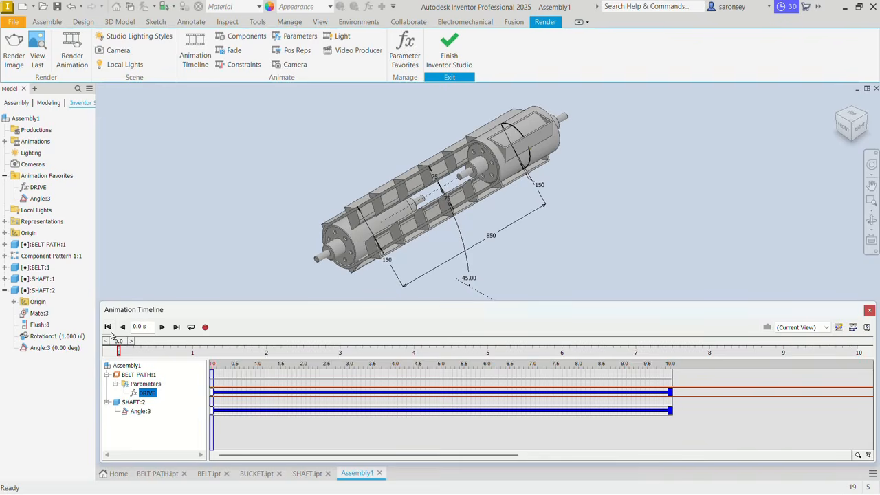
click(164, 328)
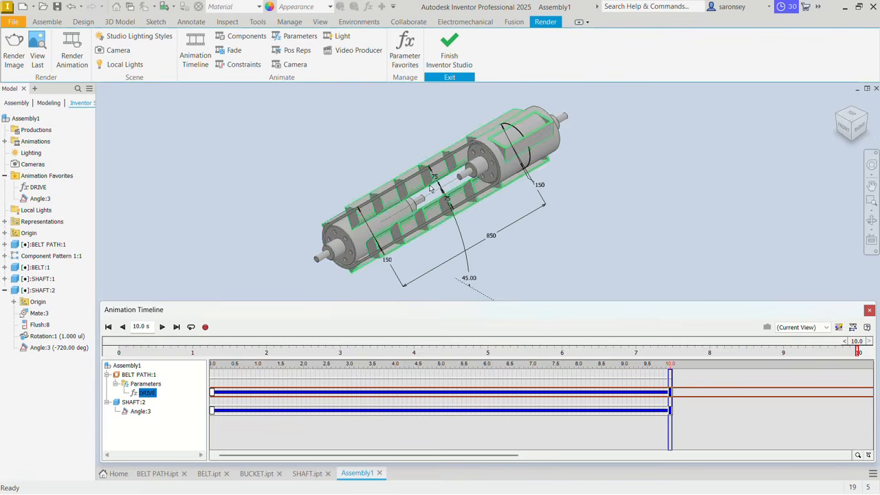
Set the DRIVE timeline action's end value to 500 mm and replay the animation from the start
click(261, 394)
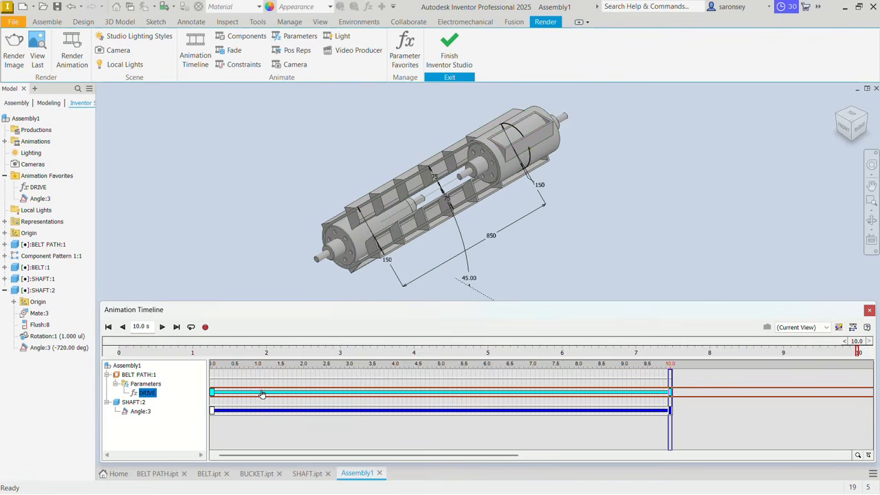
right_click(261, 394)
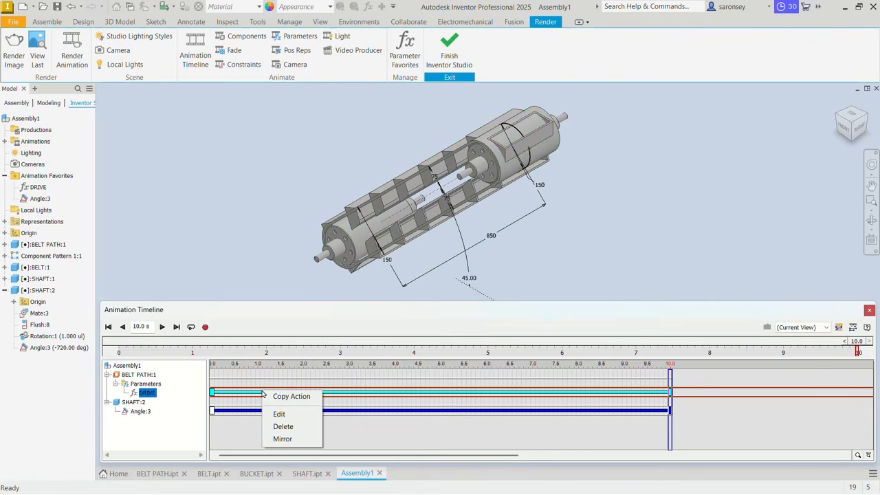
click(271, 415)
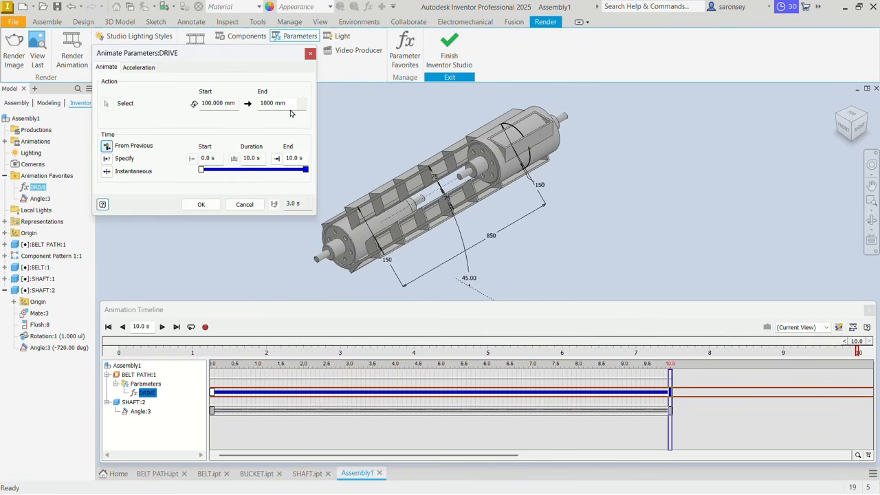
drag(290, 108, 255, 109)
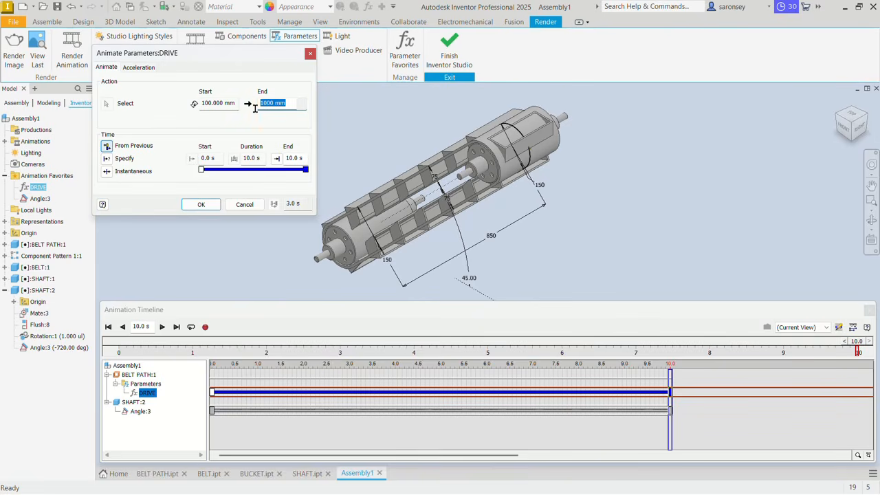
text(500)
click(200, 205)
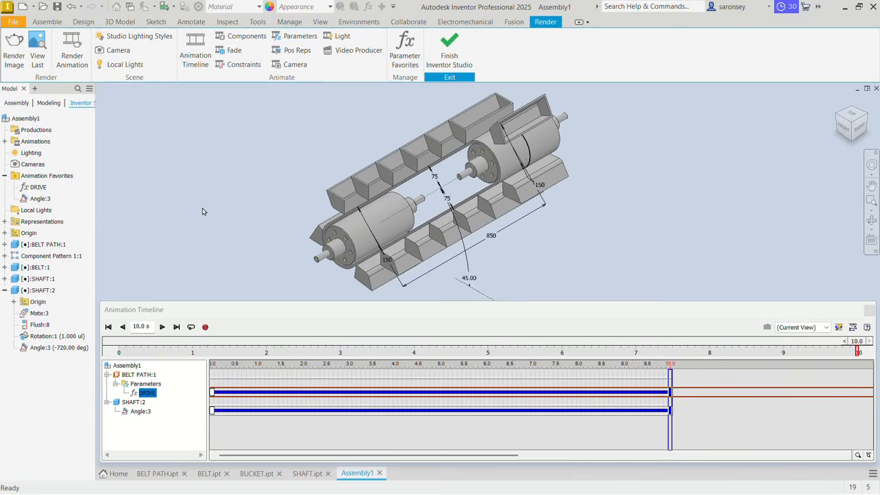
click(162, 328)
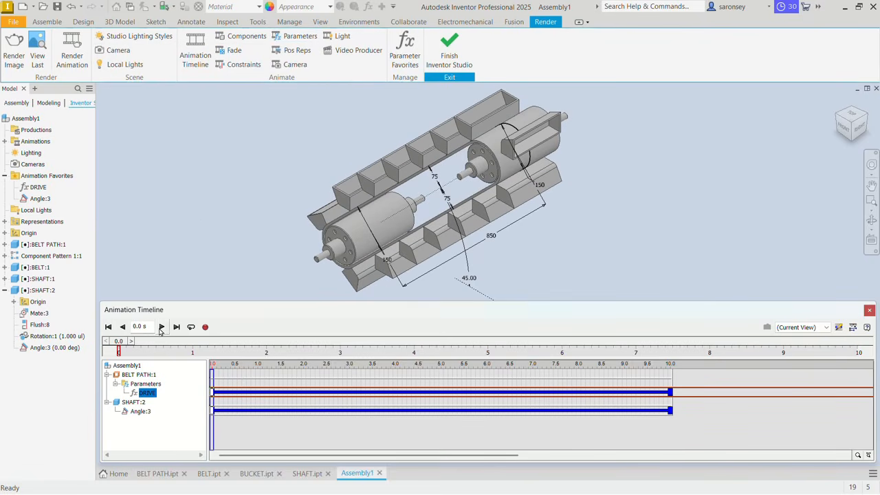
click(161, 328)
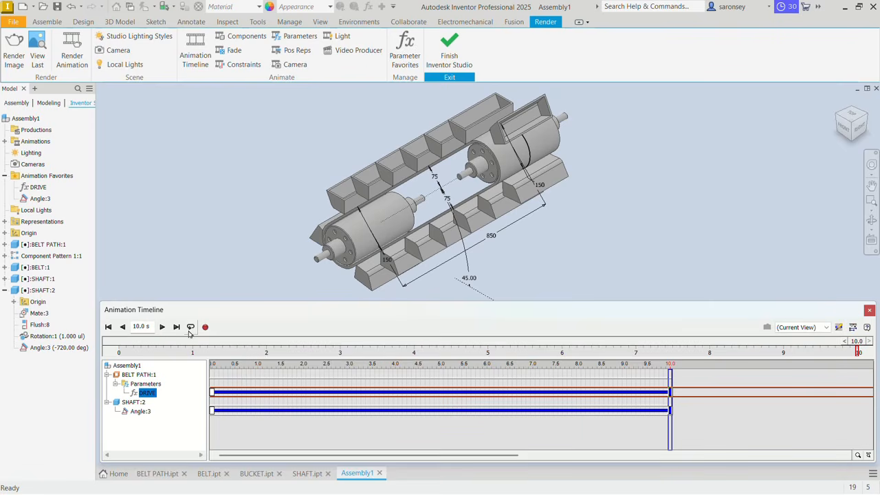
Collapse the animation timeline and shrink its window to clear the view of the elevator
click(852, 327)
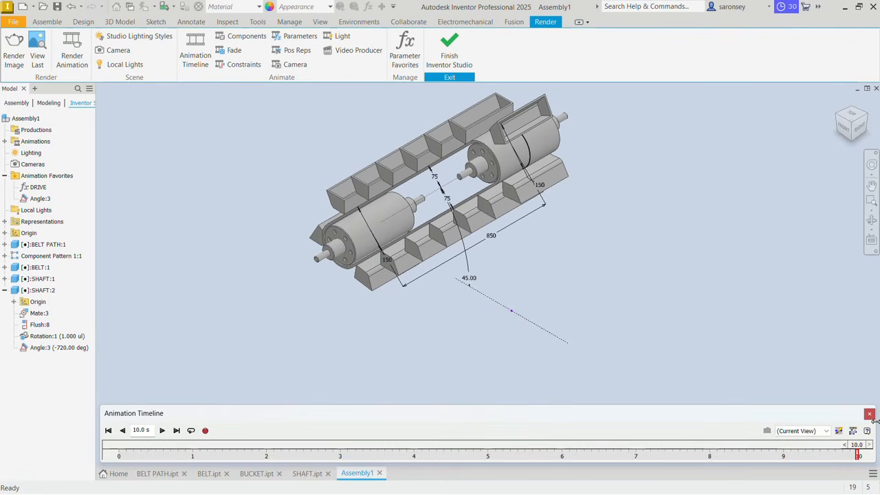
drag(874, 420, 144, 422)
middle_drag(349, 318, 352, 454)
scroll(376, 363, down, 3)
middle_drag(476, 286, 466, 334)
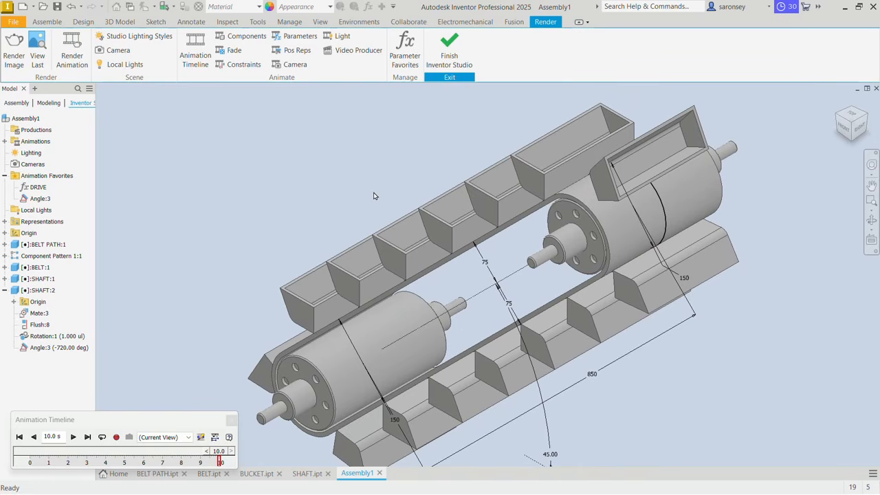
Finish Inventor Studio and hide the BELT PATH component in the assembly
click(446, 54)
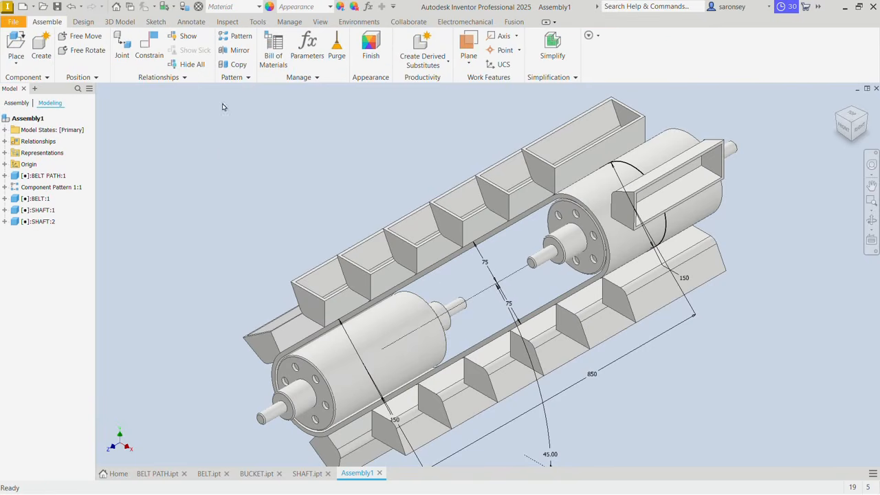
click(500, 289)
right_click(500, 290)
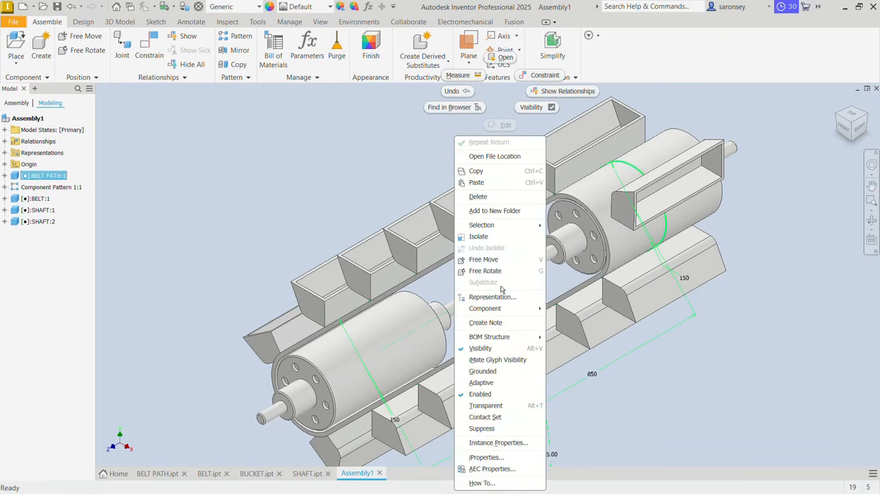
click(479, 346)
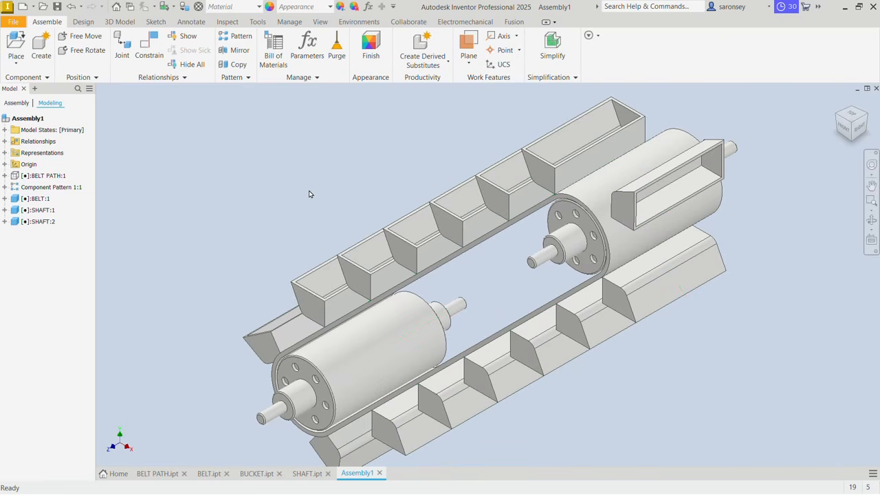
Choose a shaded visual style with visible edges and turn on shadows and reflections for the assembly
middle_drag(309, 191, 296, 173)
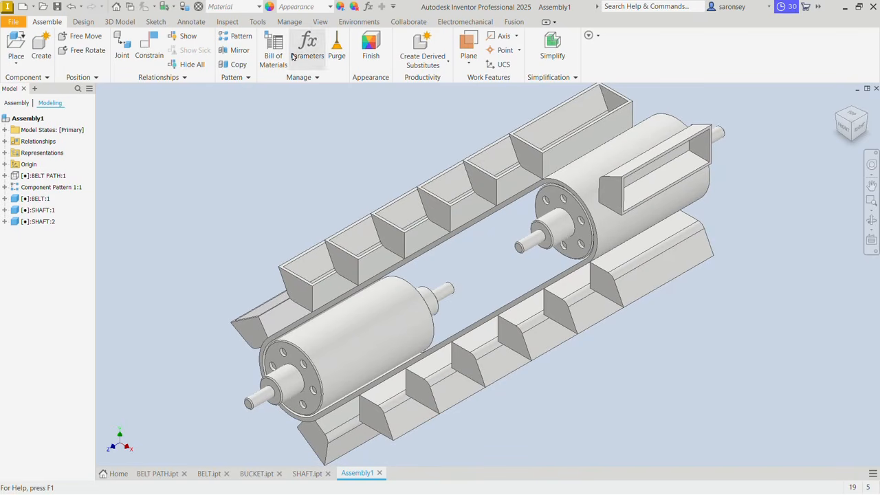
click(322, 22)
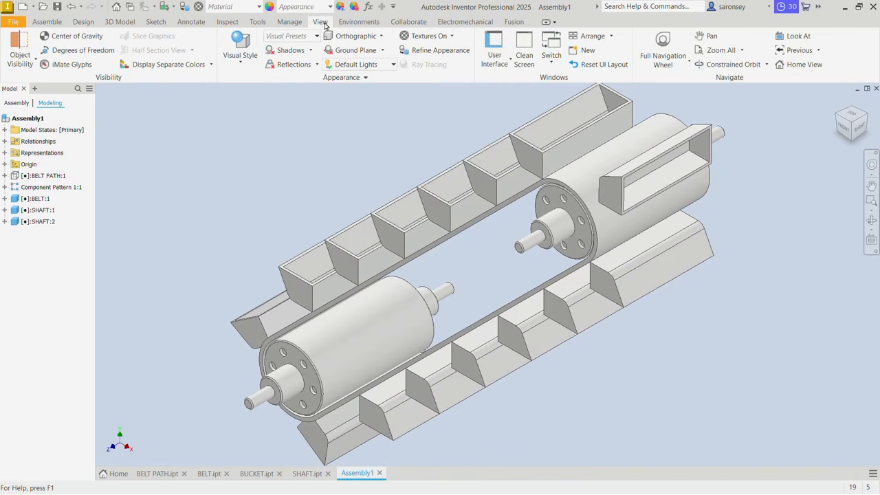
click(250, 63)
click(274, 127)
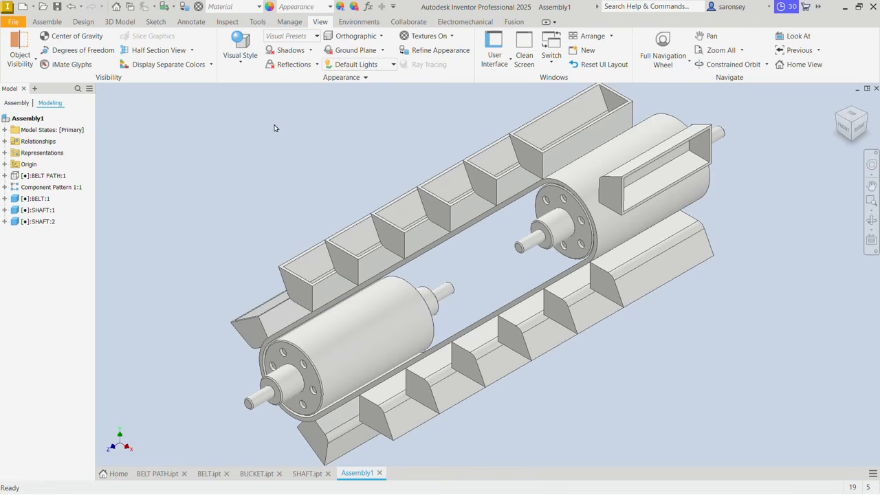
click(288, 50)
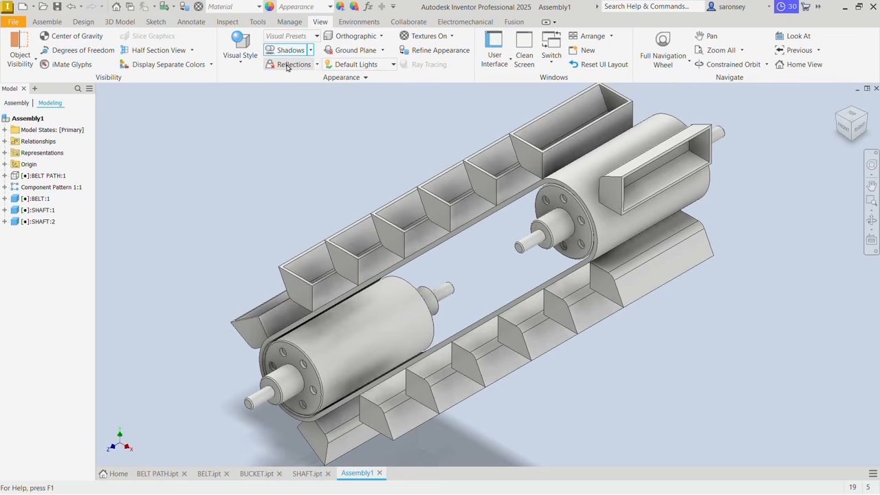
click(287, 65)
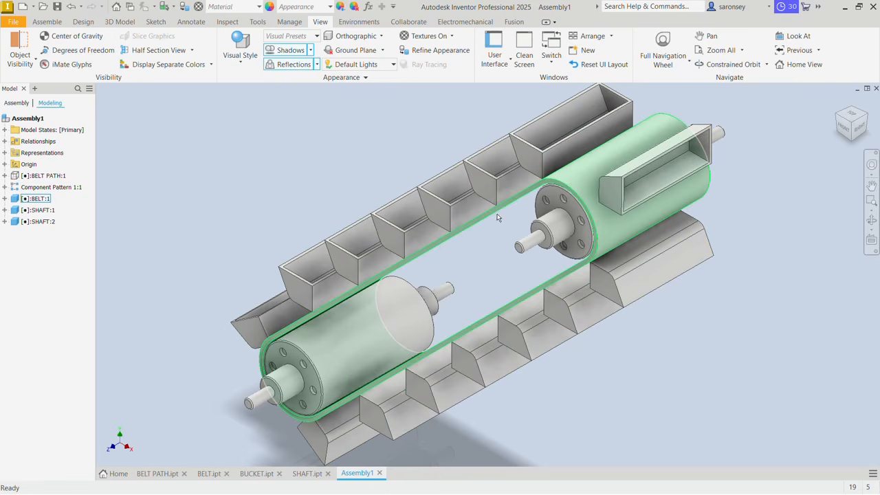
Apply the Black Cast appearance to the belt
click(522, 197)
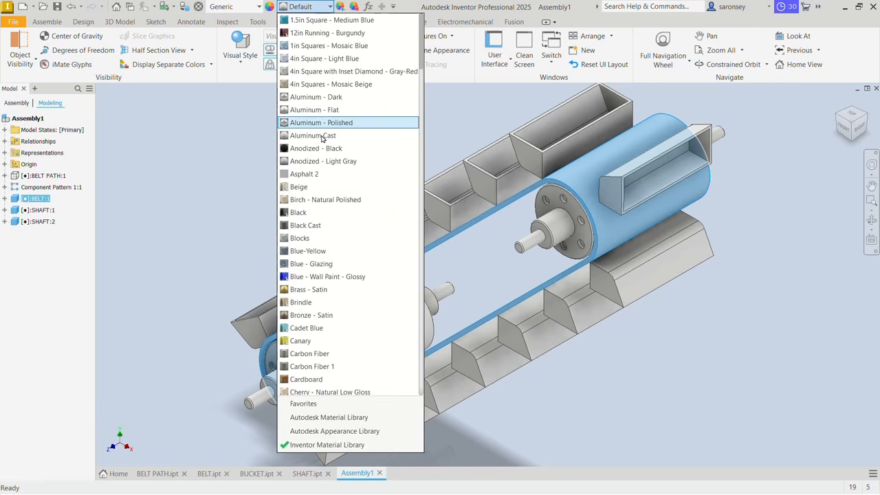
scroll(326, 152, down, 4)
scroll(323, 152, up, 4)
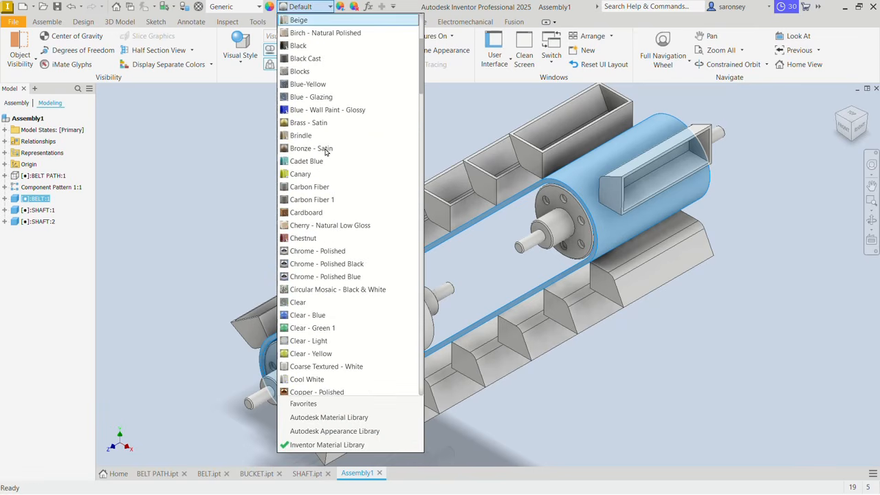
click(308, 59)
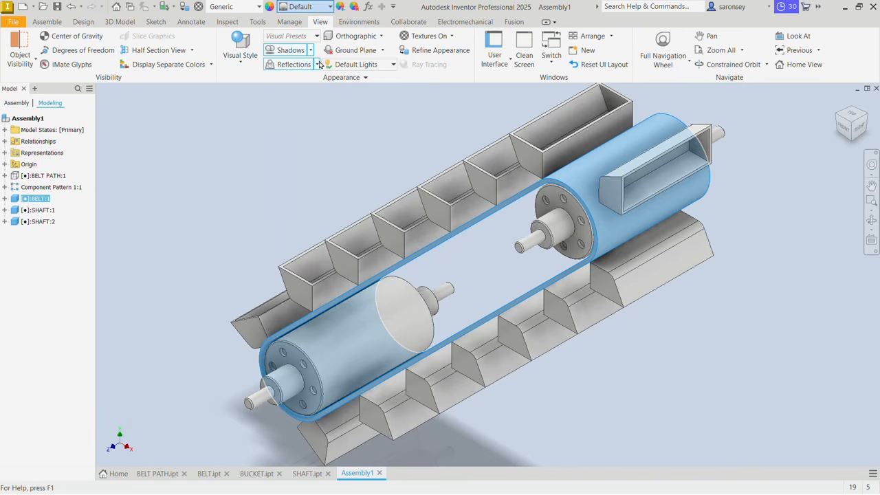
click(249, 129)
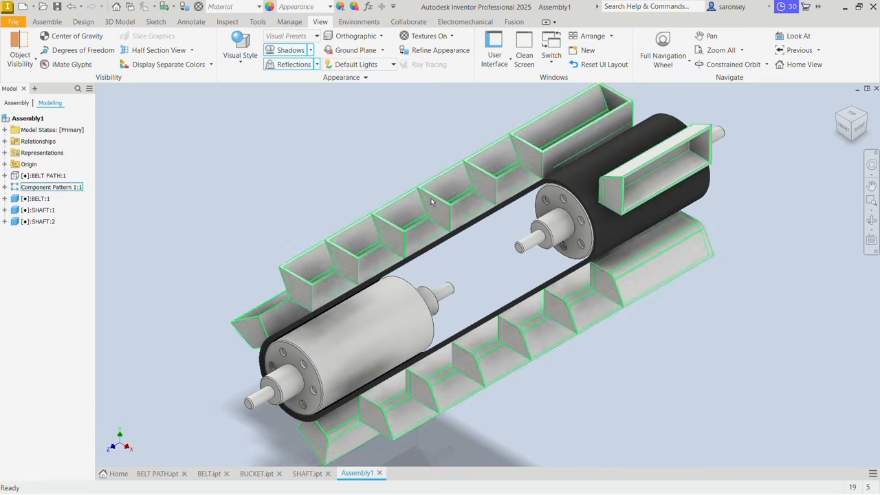
Apply the Metal 2400F Hot appearance to the patterned buckets
click(50, 187)
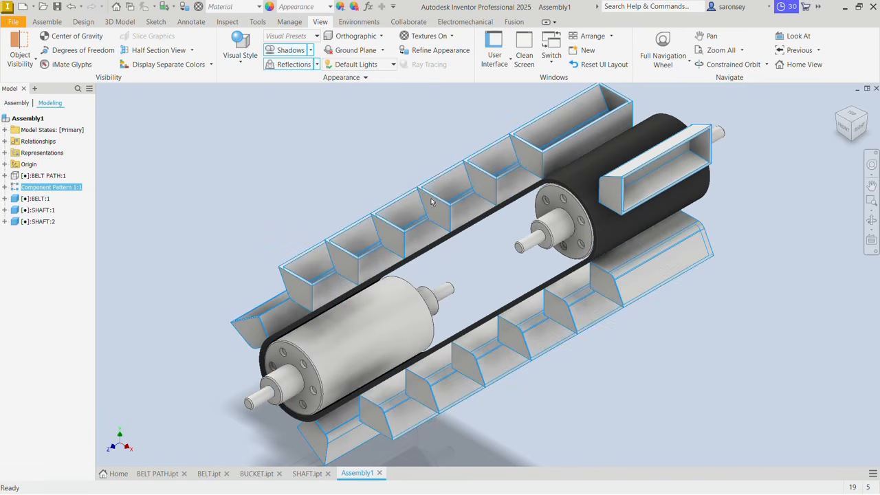
click(331, 9)
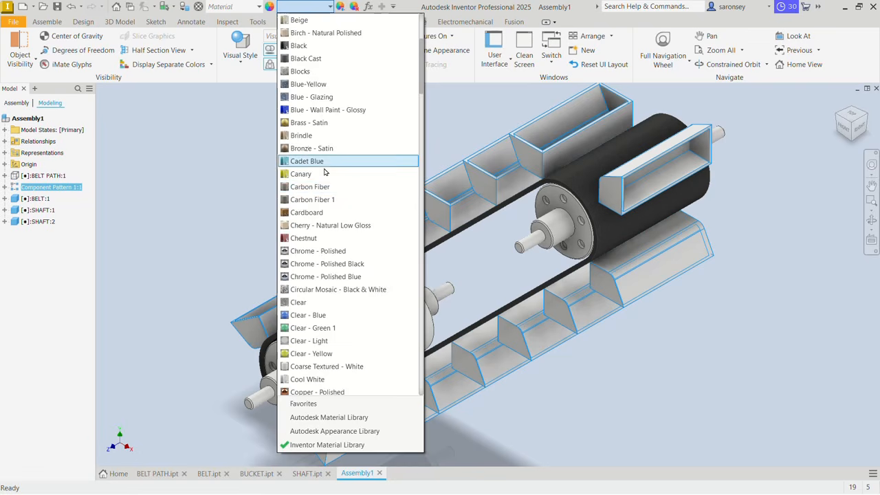
scroll(337, 240, down, 4)
scroll(335, 241, down, 12)
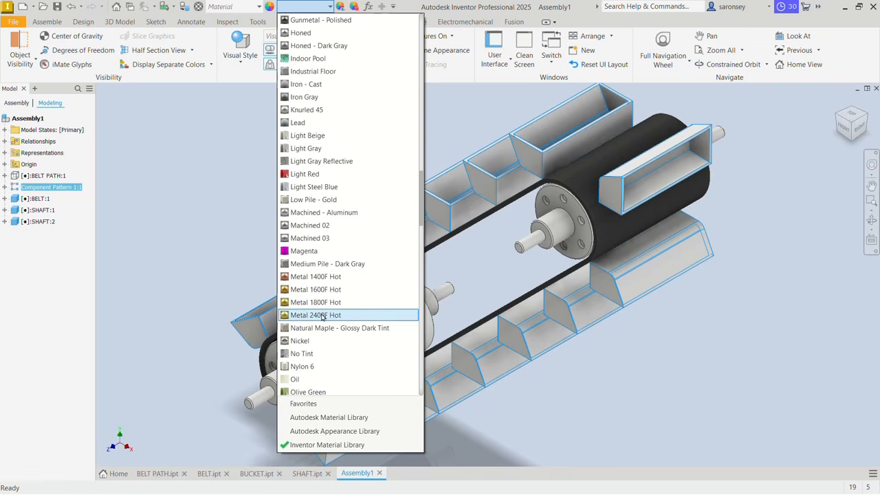
click(321, 316)
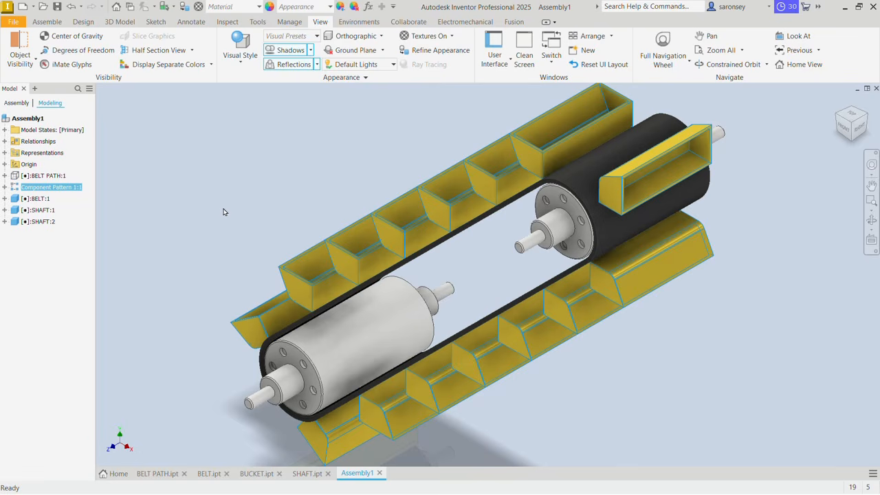
click(224, 211)
Apply the Honed appearance to both shafts
click(367, 315)
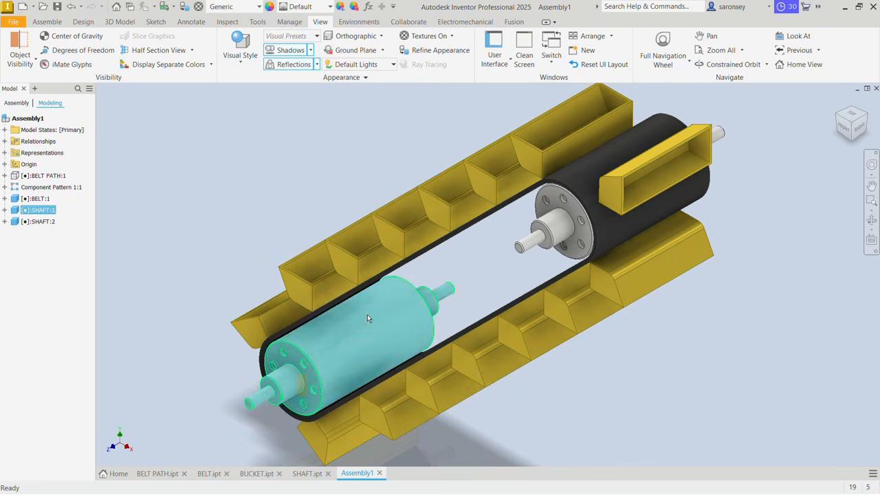
ctrl+click(519, 243)
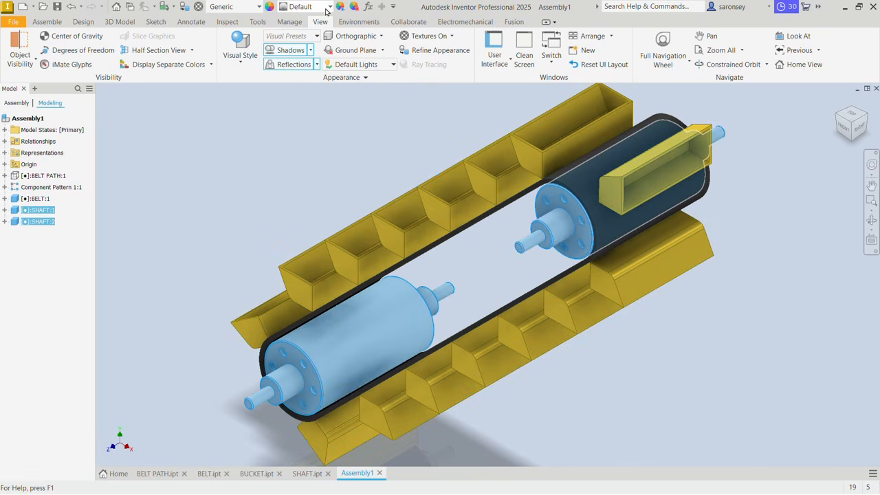
click(302, 6)
scroll(323, 379, down, 2)
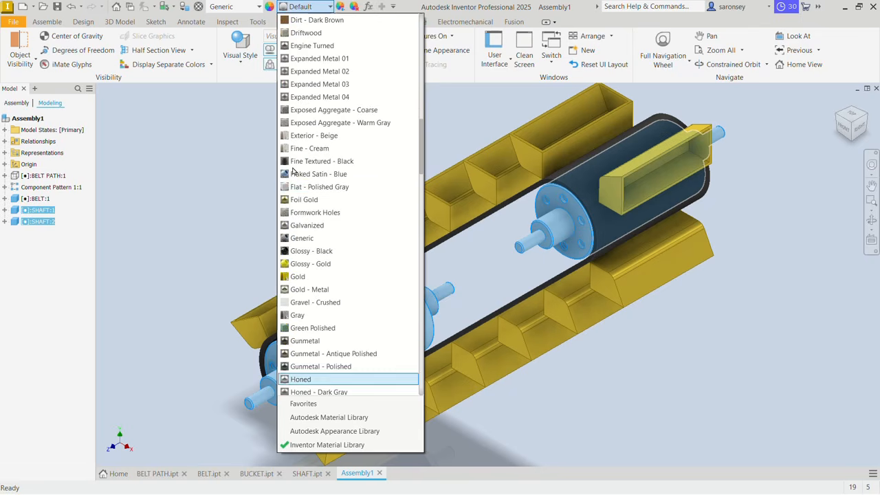
click(323, 379)
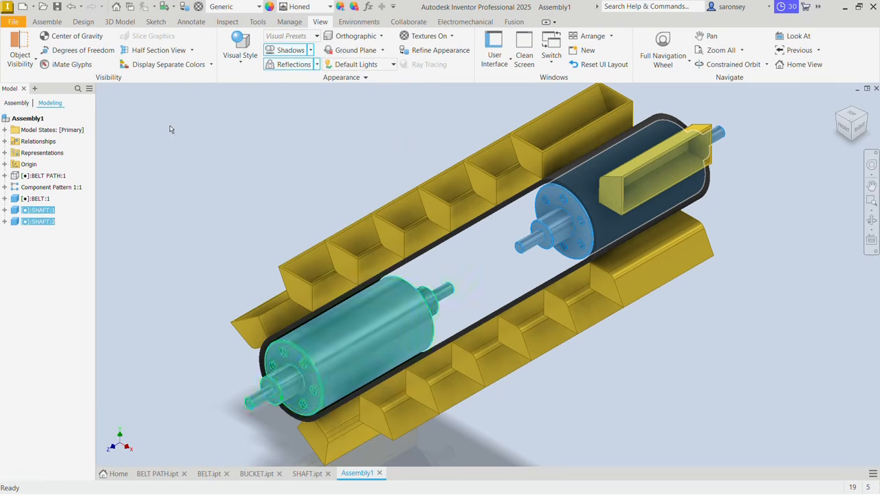
click(190, 136)
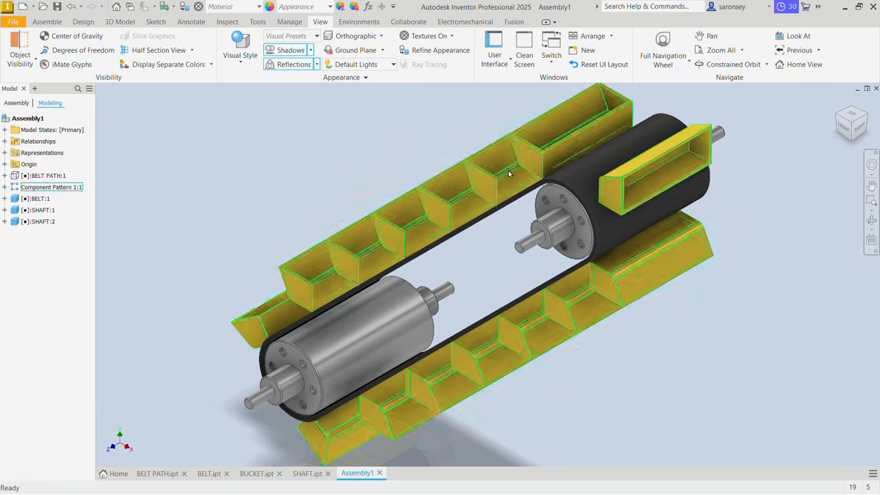
Examine the elevator's new appearances from the opposite side, with the buckets and belt face in view
click(868, 117)
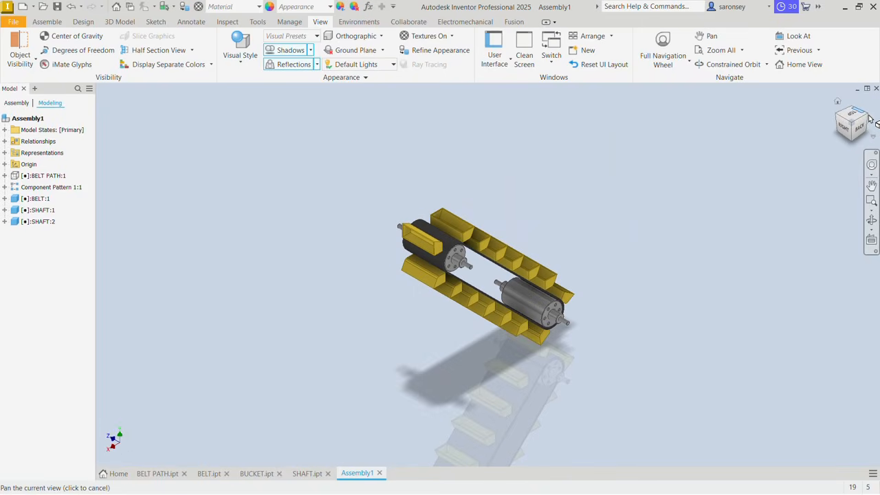
click(868, 116)
scroll(595, 261, down, 3)
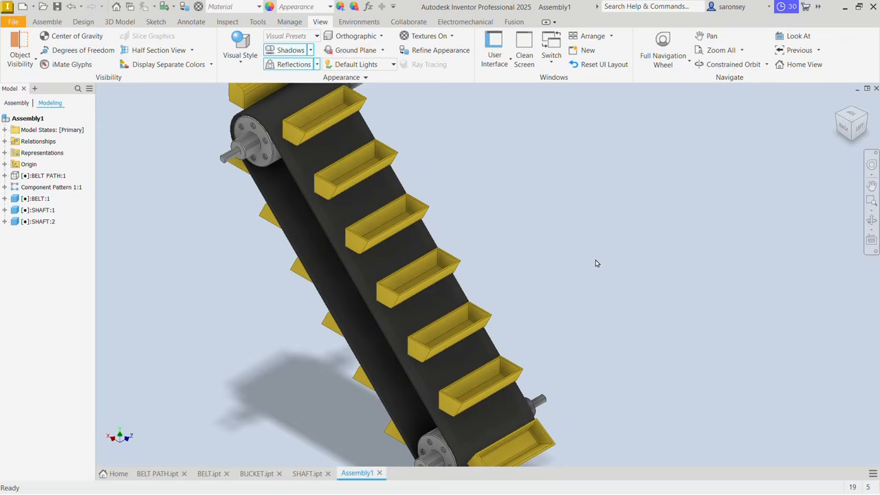
scroll(595, 263, up, 3)
scroll(595, 264, down, 2)
scroll(596, 263, up, 1)
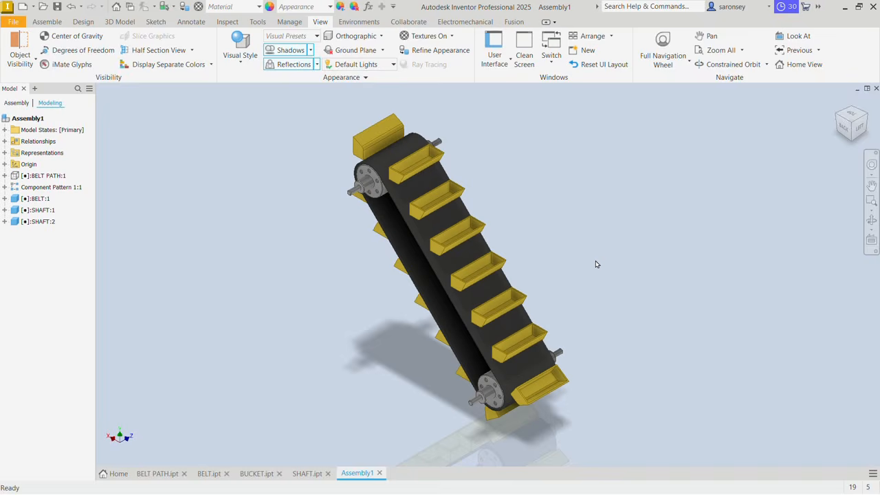
scroll(596, 262, down, 3)
scroll(591, 261, up, 2)
Open Inventor Studio and play the elevator animation from the start, rewinding it to 0.0 s to replay it
click(362, 23)
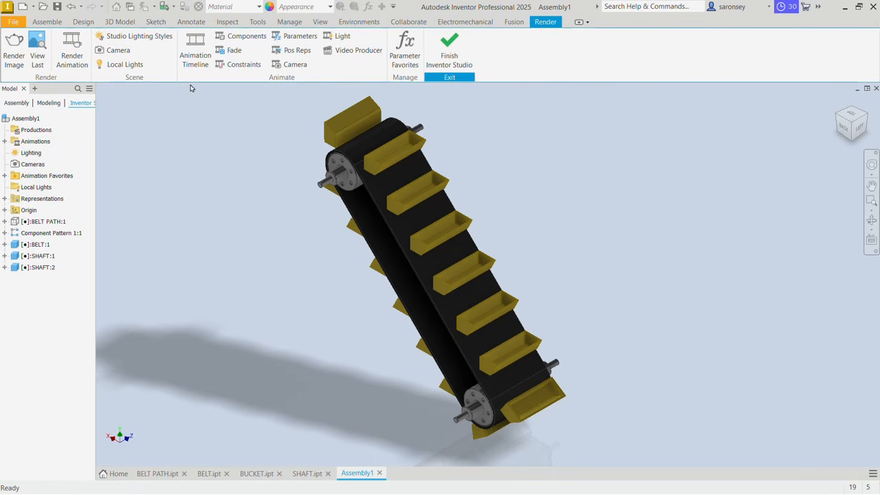
click(195, 50)
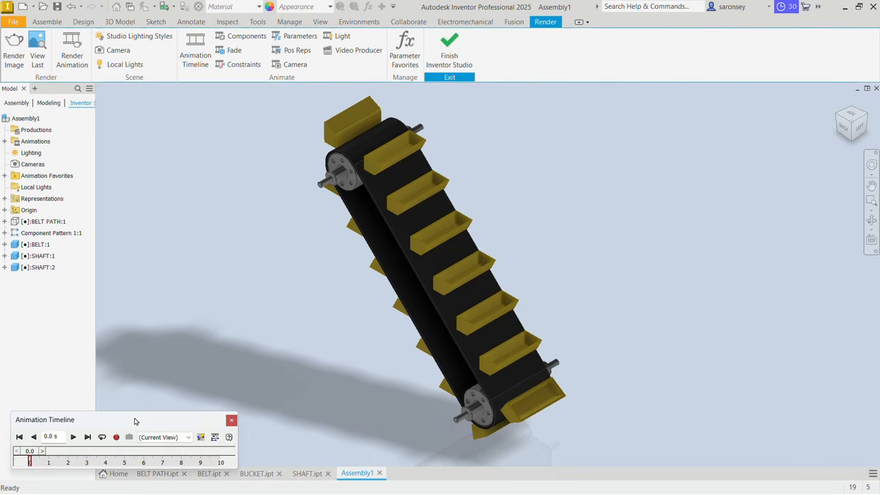
drag(135, 421, 134, 390)
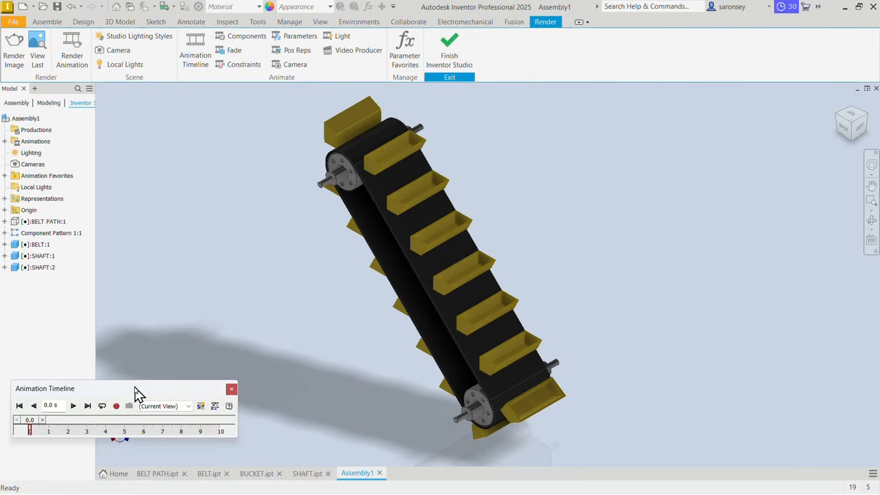
click(73, 406)
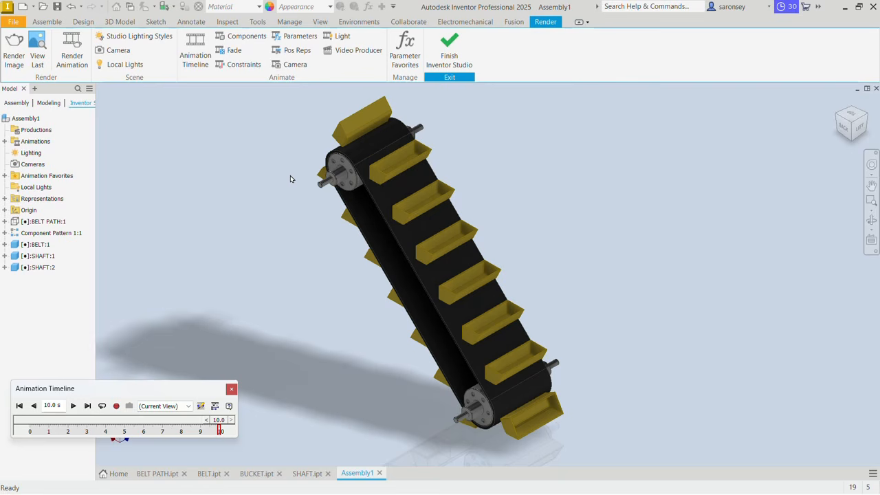
click(19, 406)
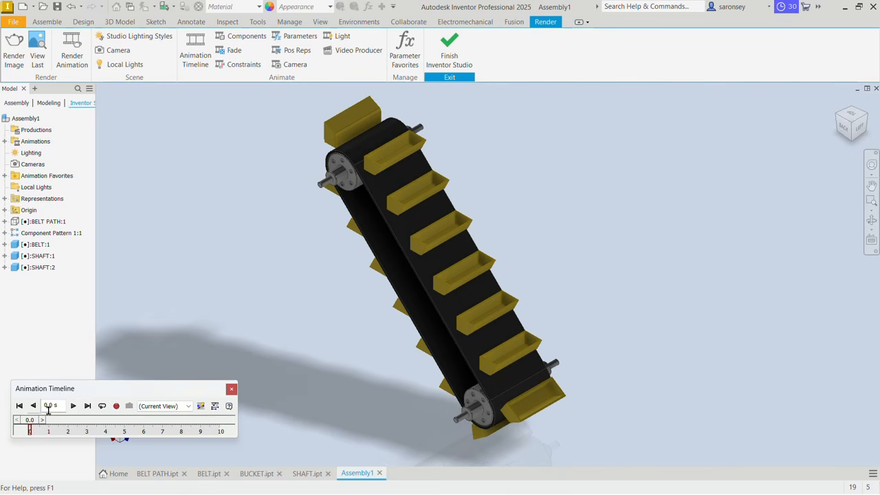
click(73, 406)
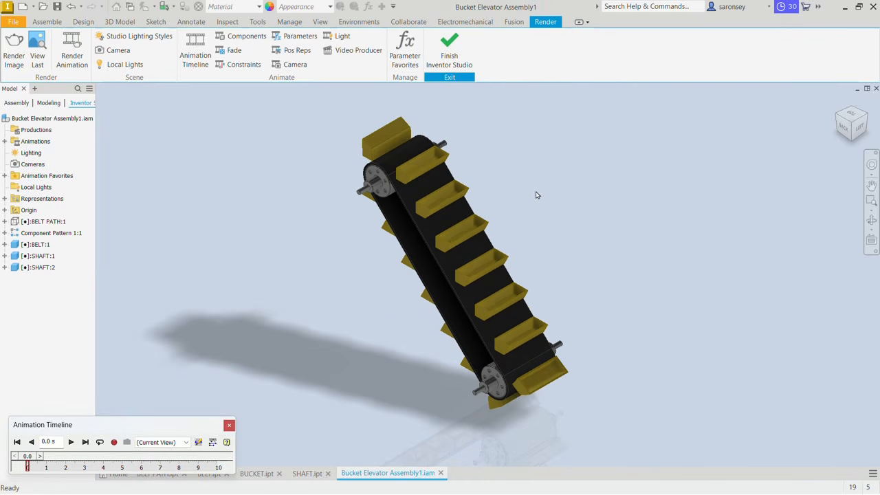
Return the elevator to its home view and finish Inventor Studio
shift+middle_drag(534, 197, 602, 175)
shift+middle_drag(439, 214, 466, 239)
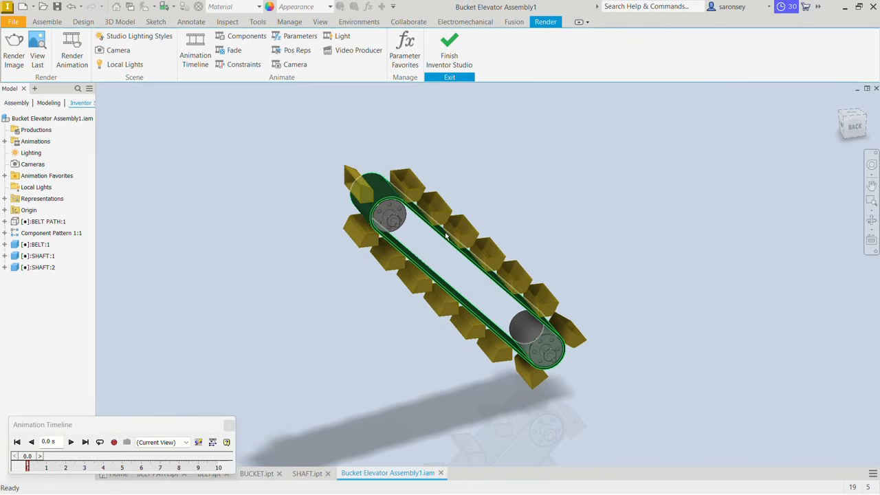
shift+middle_drag(601, 202, 579, 202)
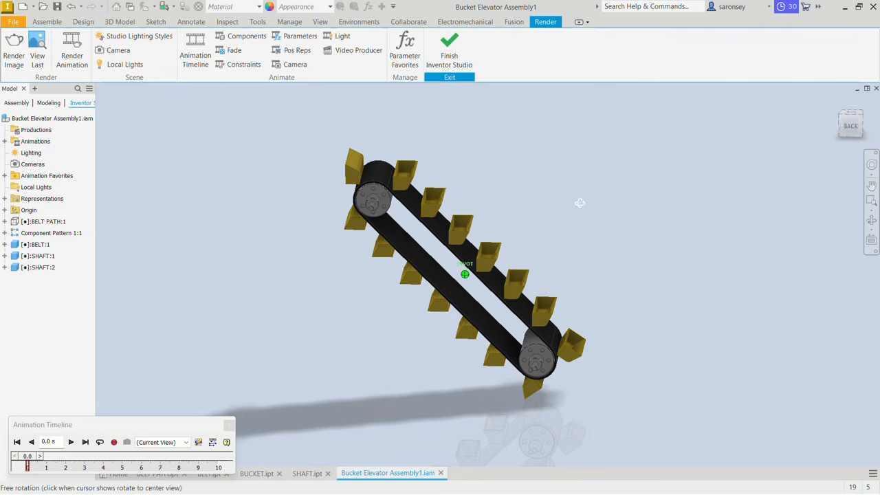
click(837, 101)
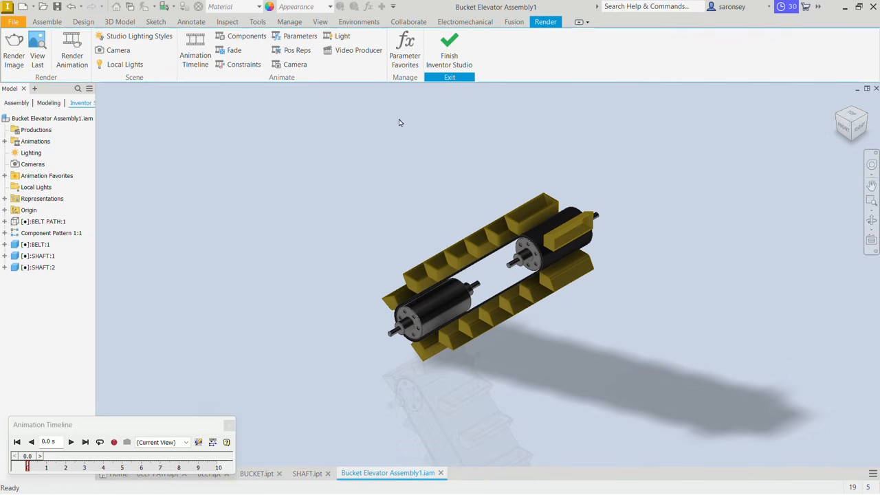
click(450, 55)
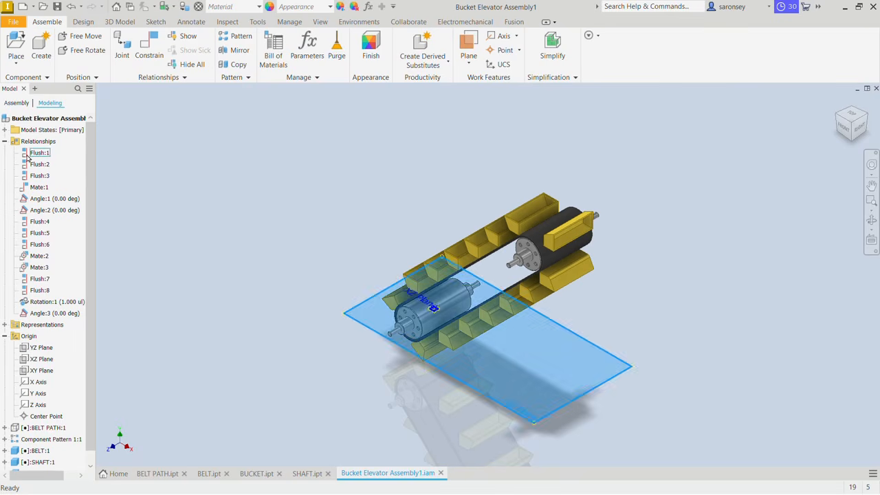
Collapse the assembly's whole model tree and expand only its Relationships folder
right_click(68, 169)
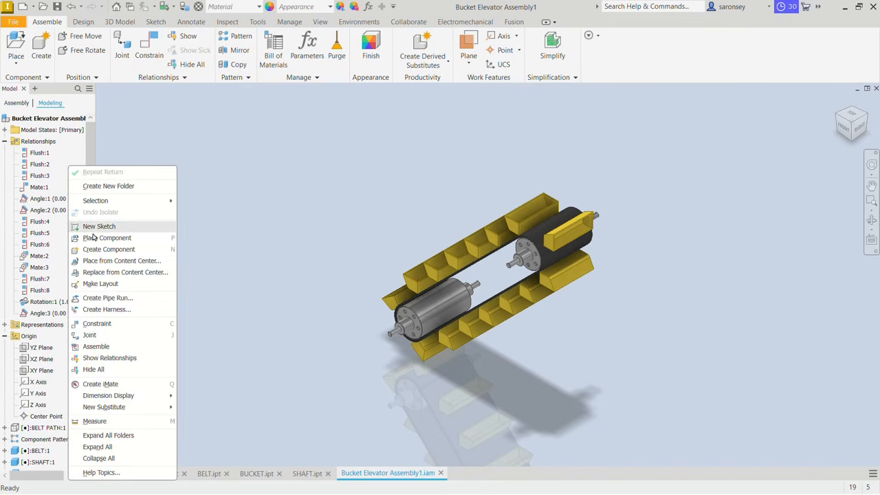
click(109, 458)
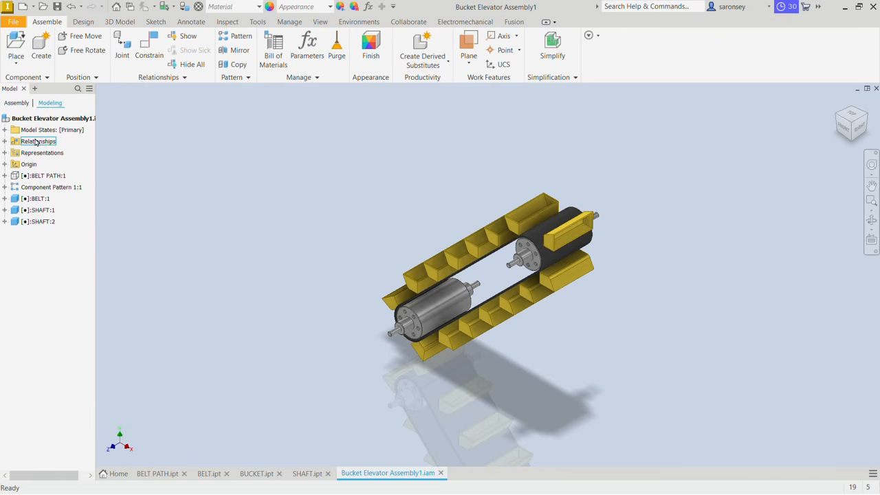
click(5, 142)
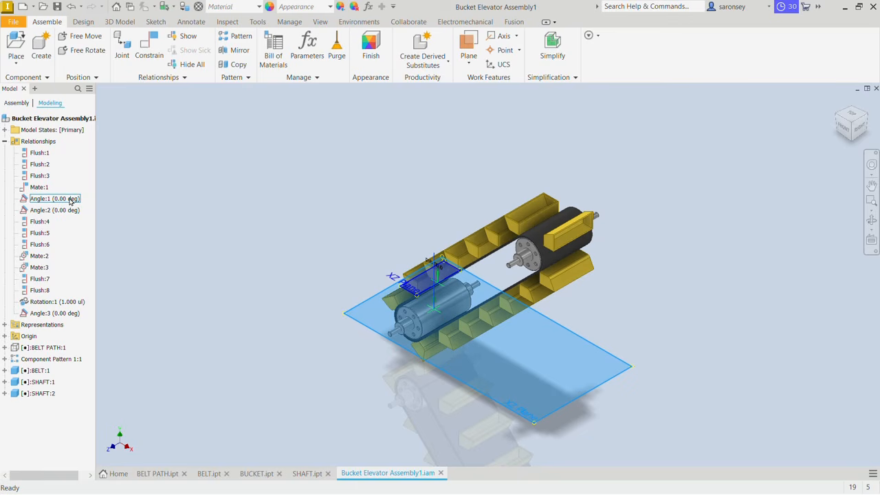
Delete the Angle:1 and Angle:2 constraints from the assembly's relationships
shift+middle_drag(158, 238, 187, 217)
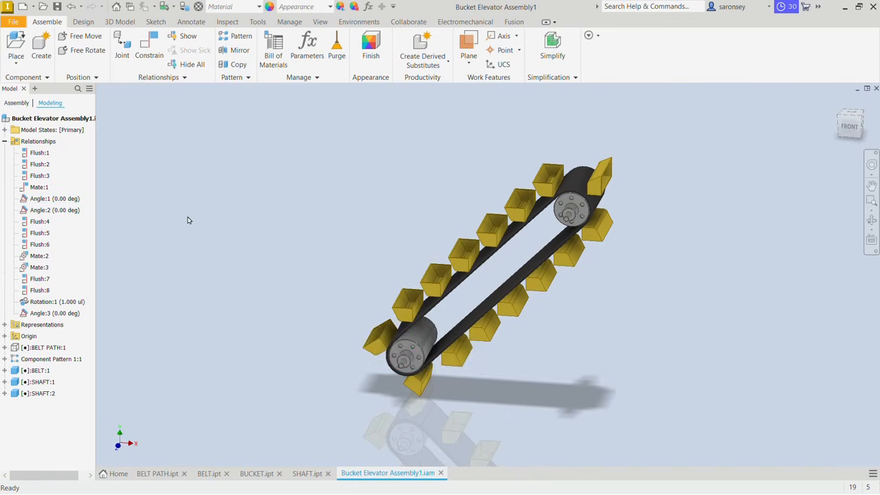
double_click(63, 199)
right_click(63, 203)
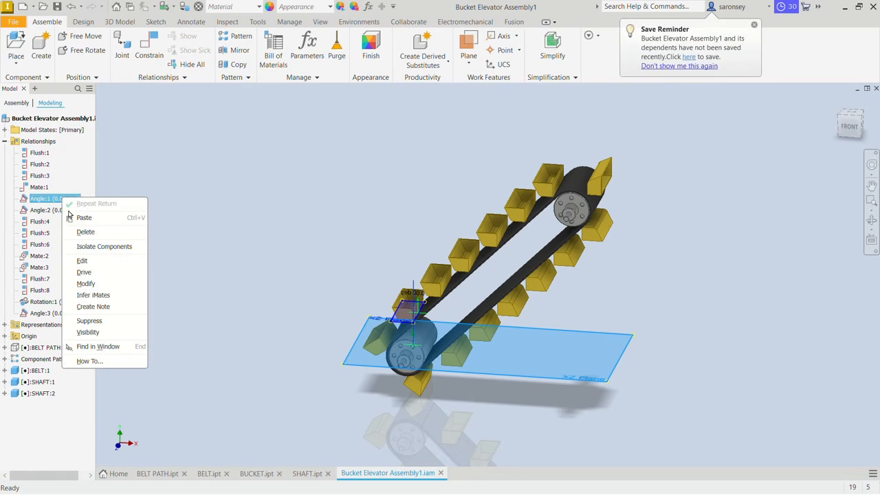
click(84, 234)
click(65, 199)
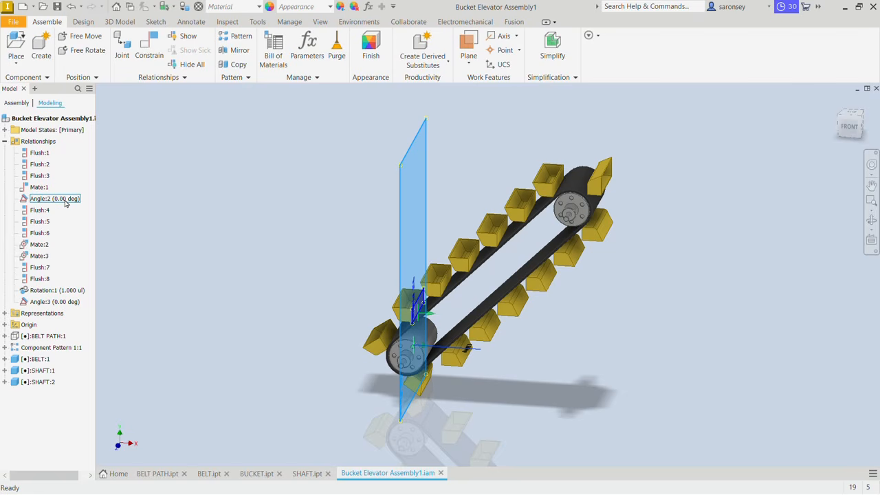
right_click(66, 203)
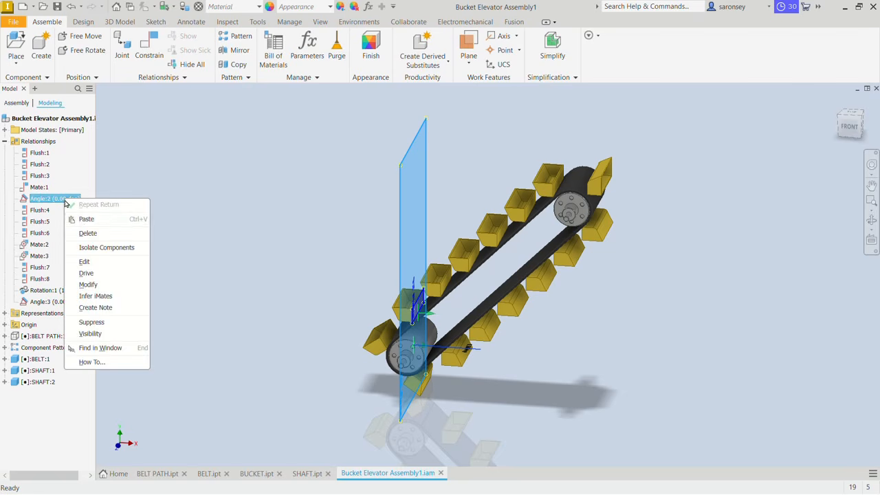
click(87, 233)
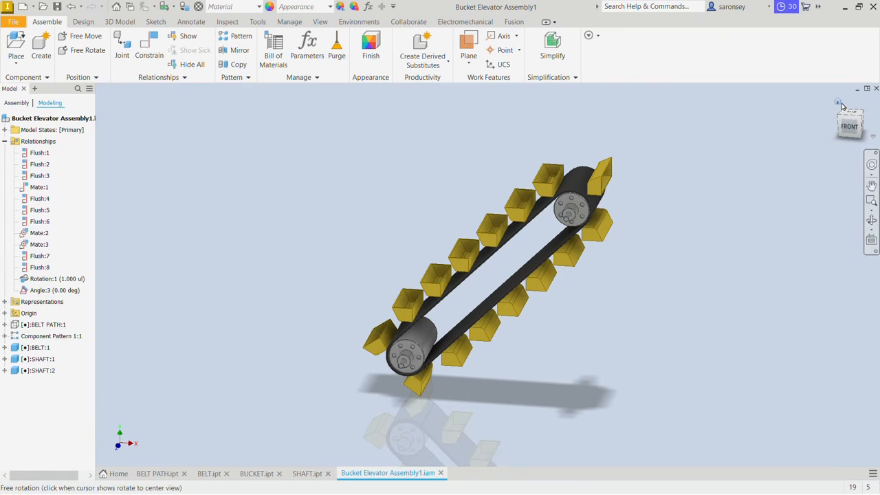
click(836, 103)
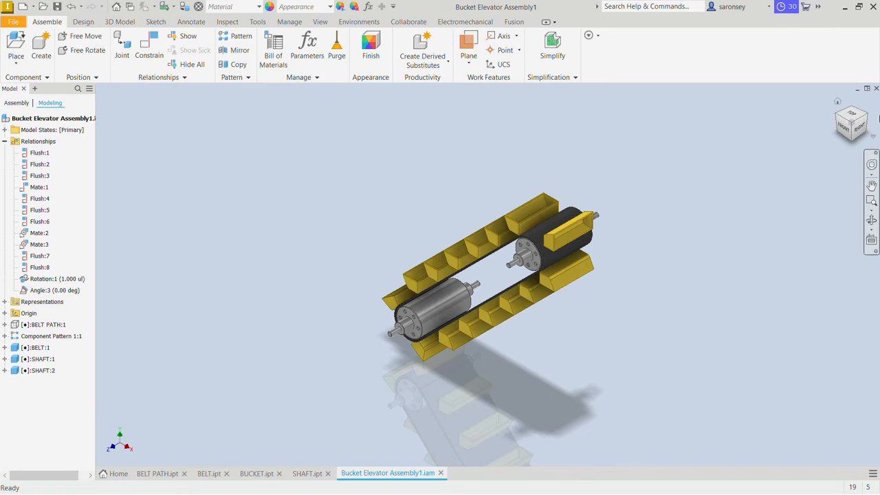
click(865, 118)
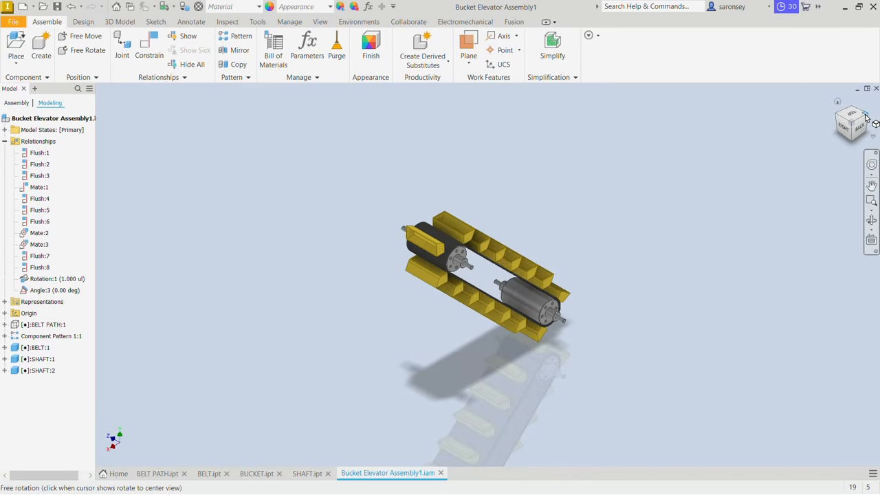
click(866, 119)
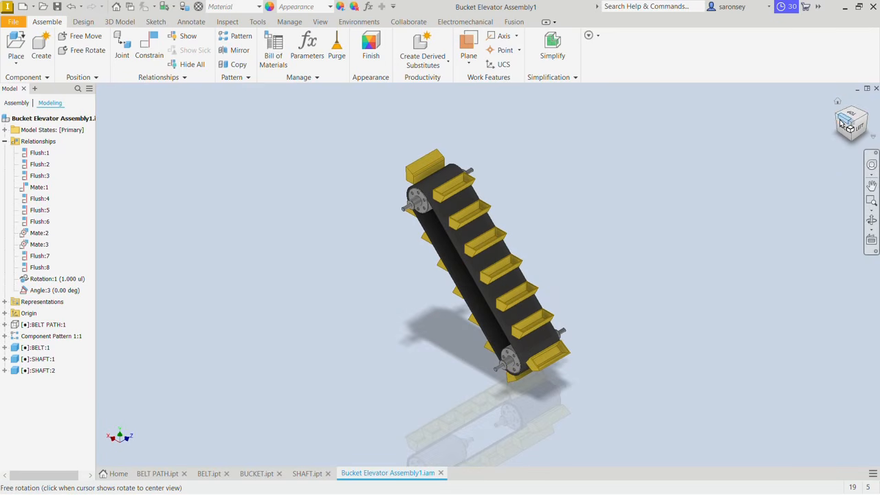
click(838, 120)
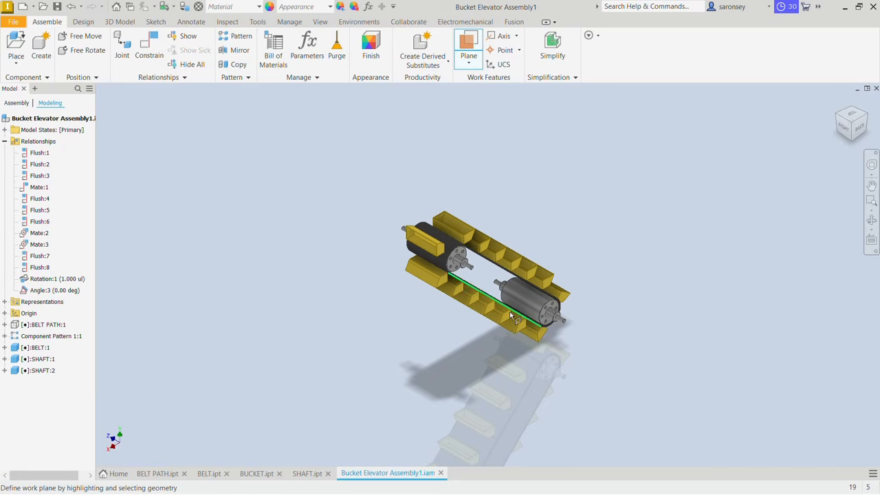
shift+middle_drag(555, 365, 480, 353)
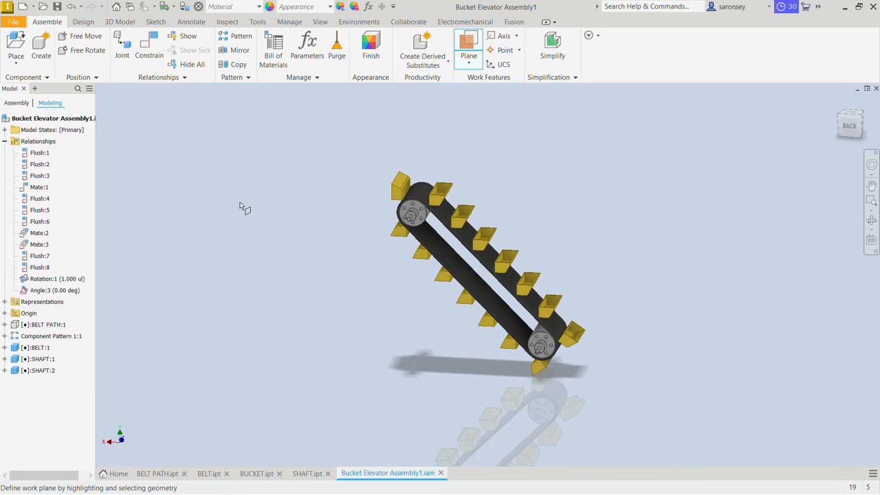
right_click(218, 159)
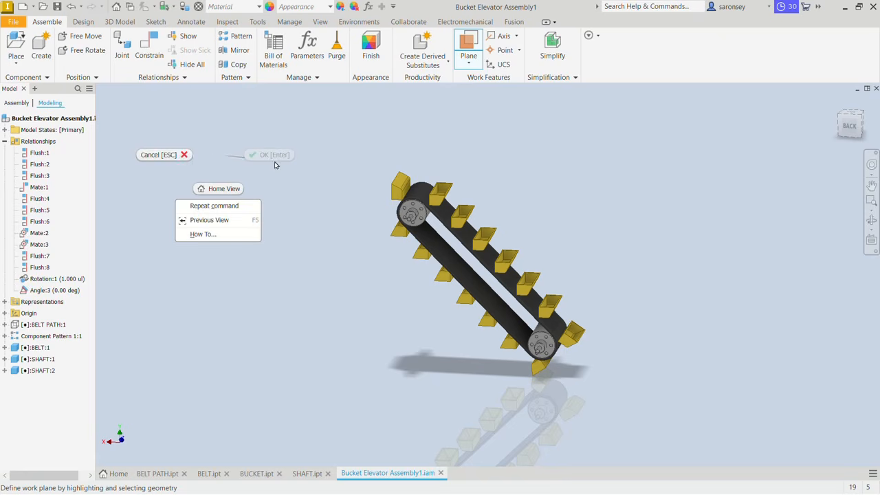
click(161, 154)
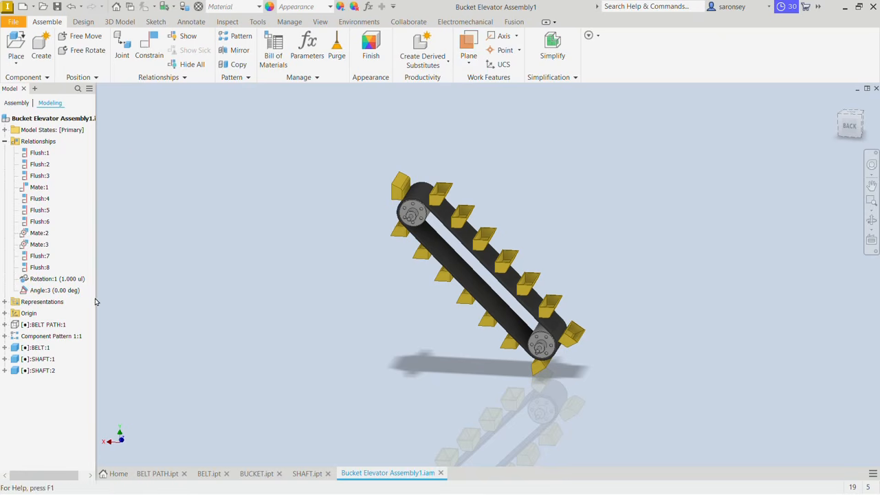
Make the assembly's YZ and XZ origin planes visible
click(4, 314)
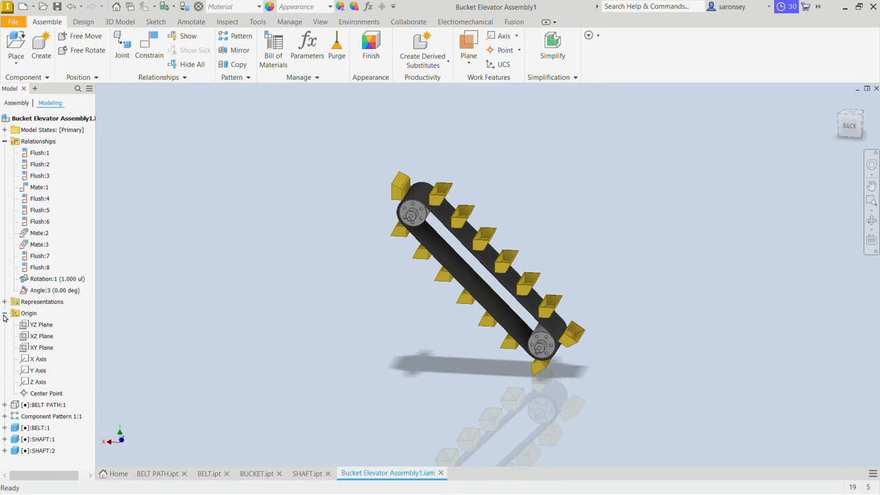
right_click(38, 327)
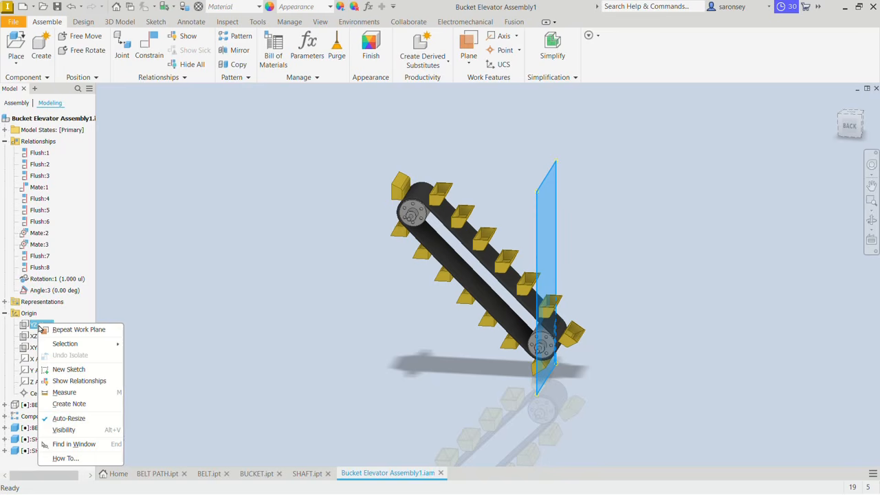
click(69, 429)
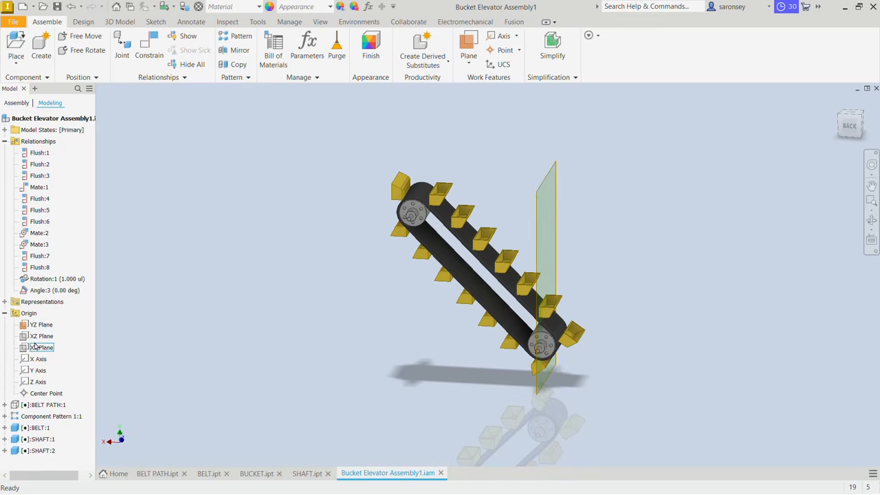
right_click(35, 336)
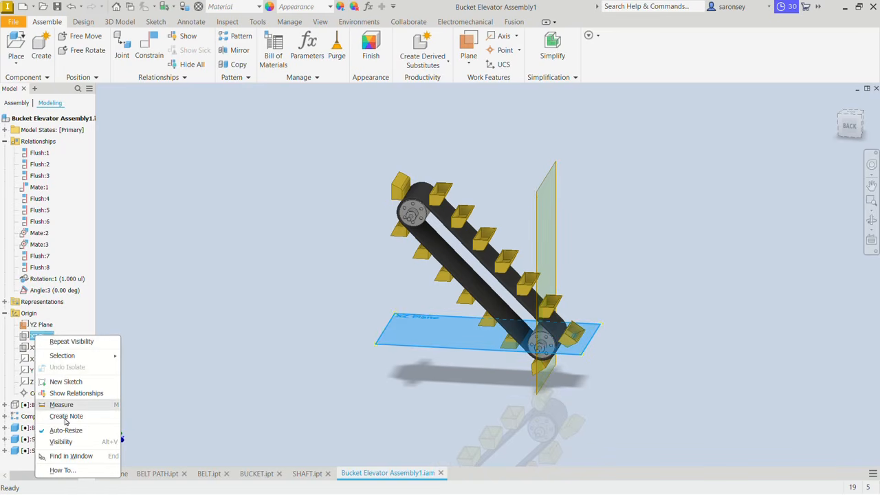
click(72, 441)
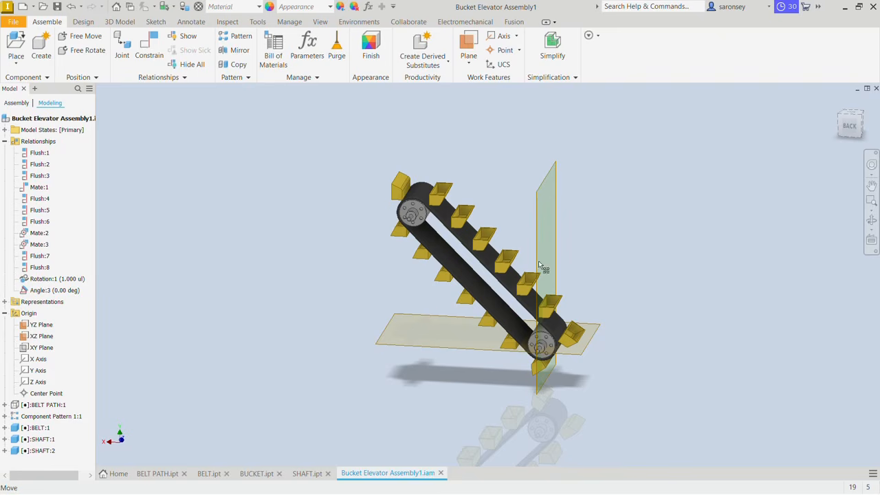
Create a diagonal work plane midway between the assembly's YZ and XZ origin planes, viewed from the back
shift+middle_drag(546, 306, 622, 381)
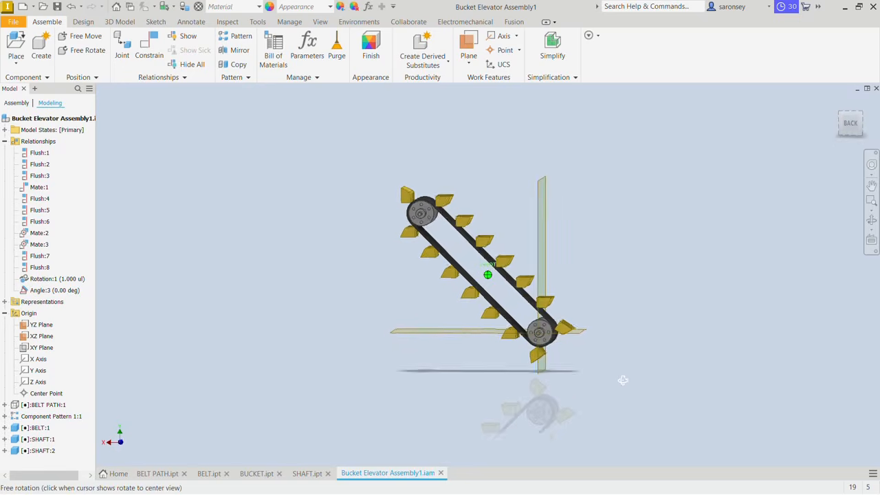
click(849, 127)
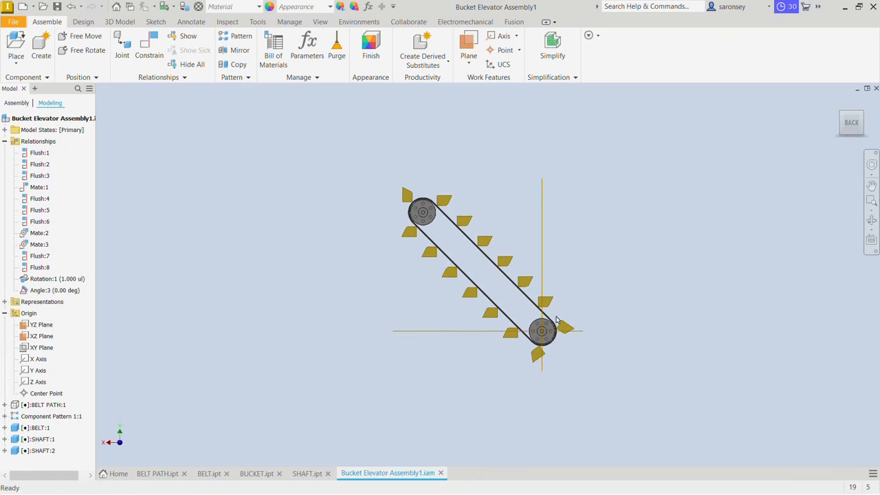
click(469, 48)
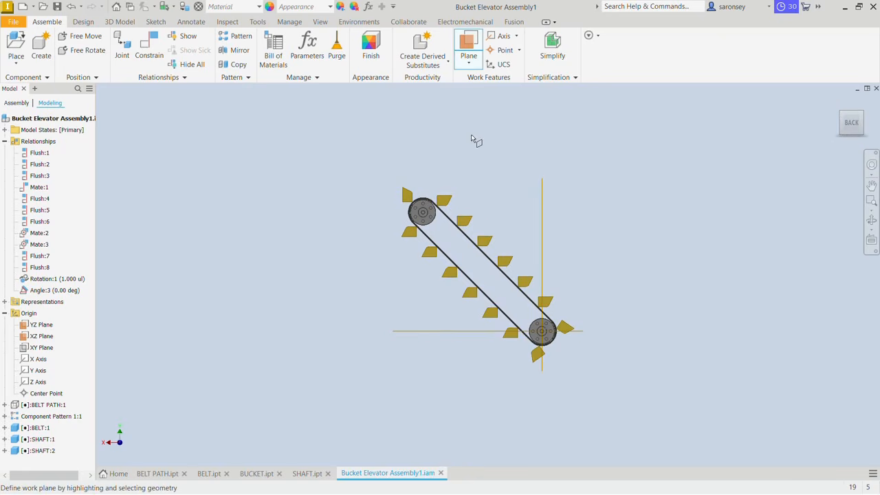
click(543, 212)
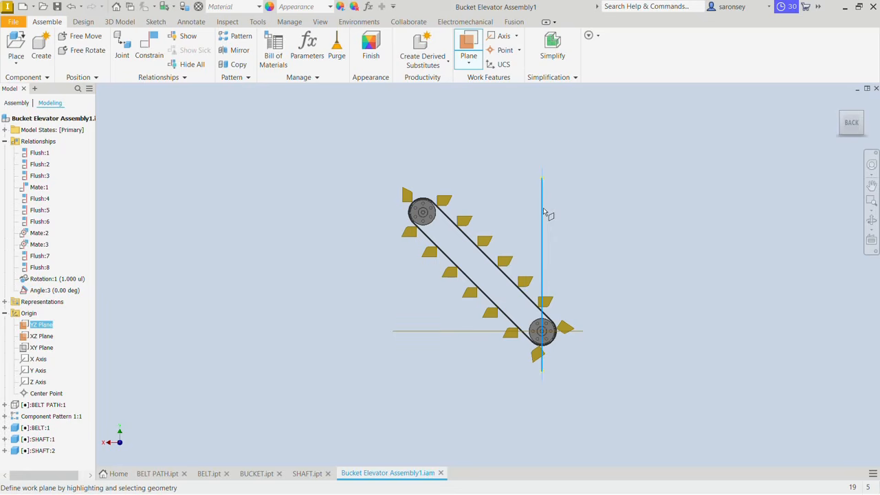
click(482, 333)
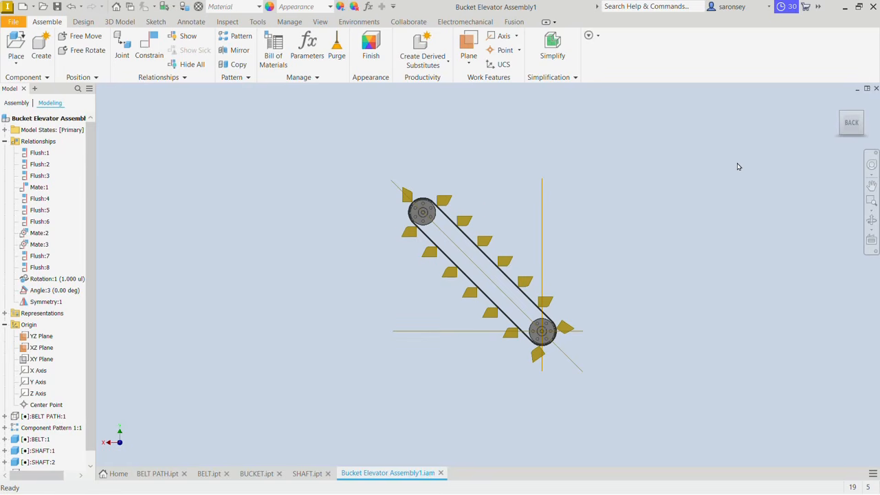
Hide the YZ and XZ origin planes, leaving only the diagonal work plane shown
click(838, 103)
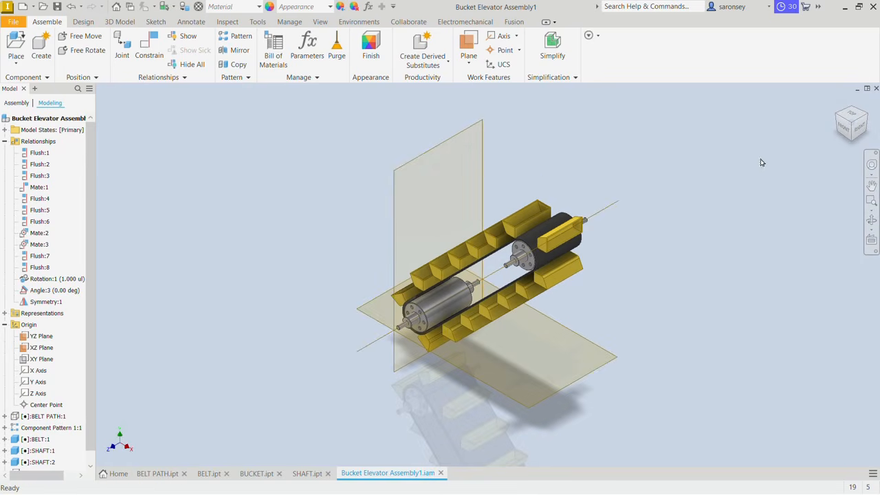
right_click(392, 183)
click(416, 197)
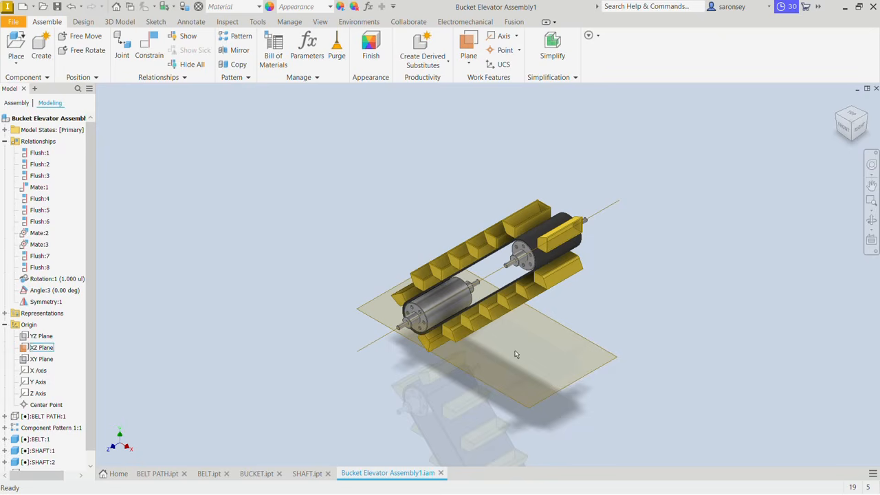
click(515, 404)
right_click(515, 405)
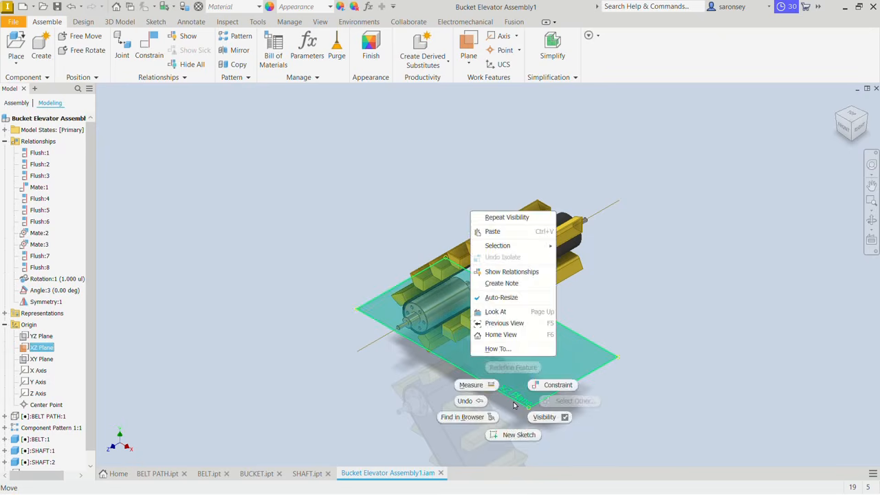
click(520, 409)
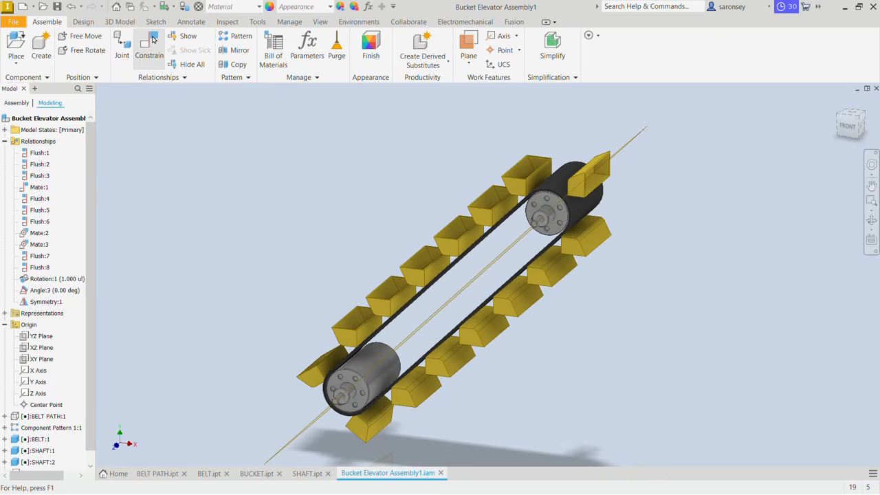
Add a directed angle constraint of 0.00 deg between the flat back face of the bucket near the lower shaft and the diagonal work plane
click(150, 41)
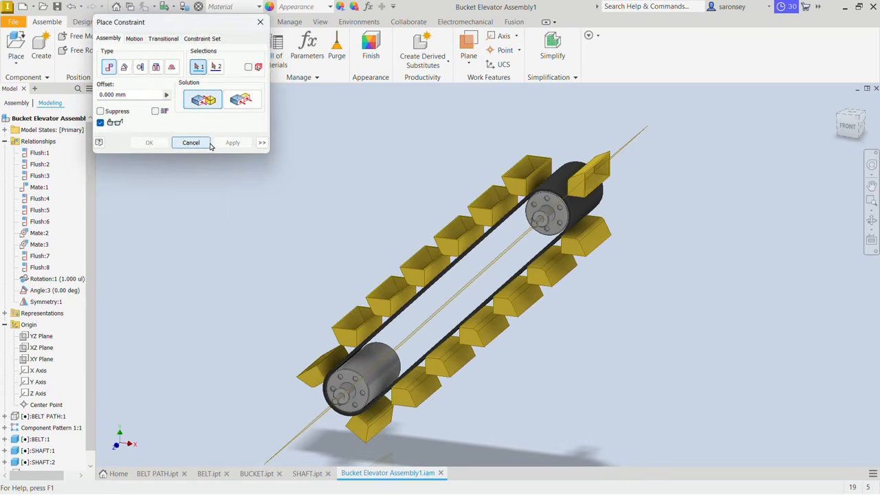
click(128, 70)
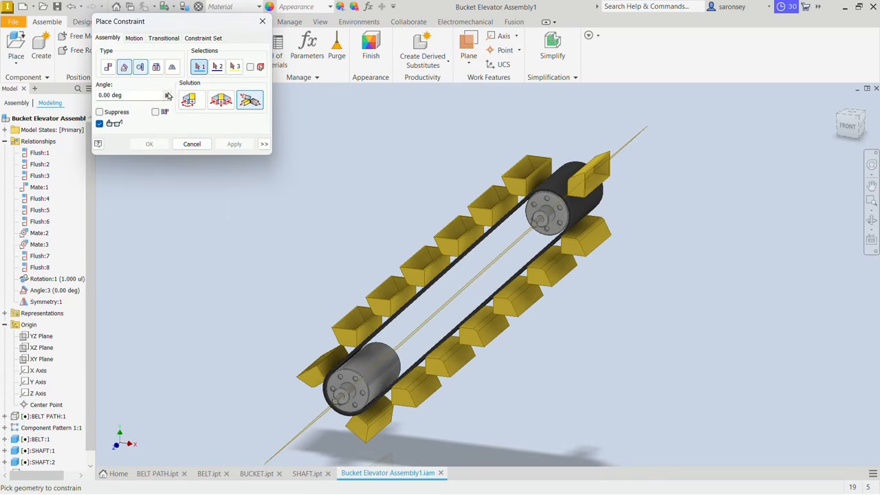
click(192, 100)
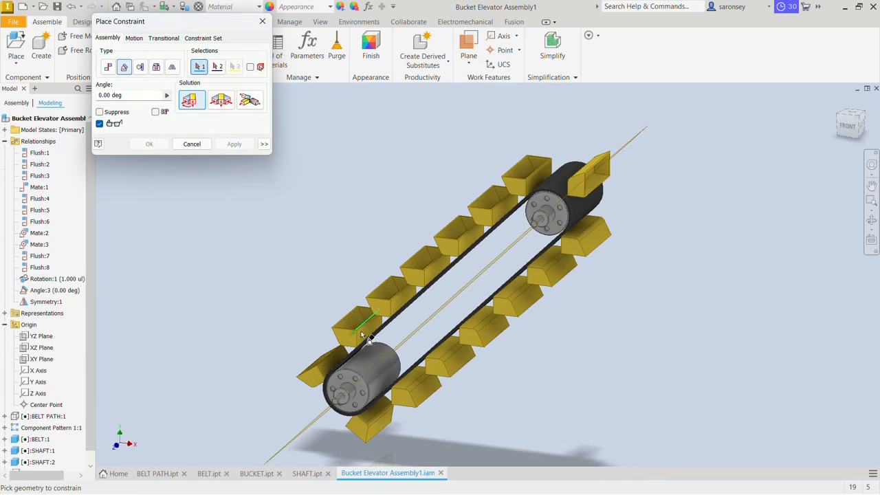
scroll(364, 340, down, 2)
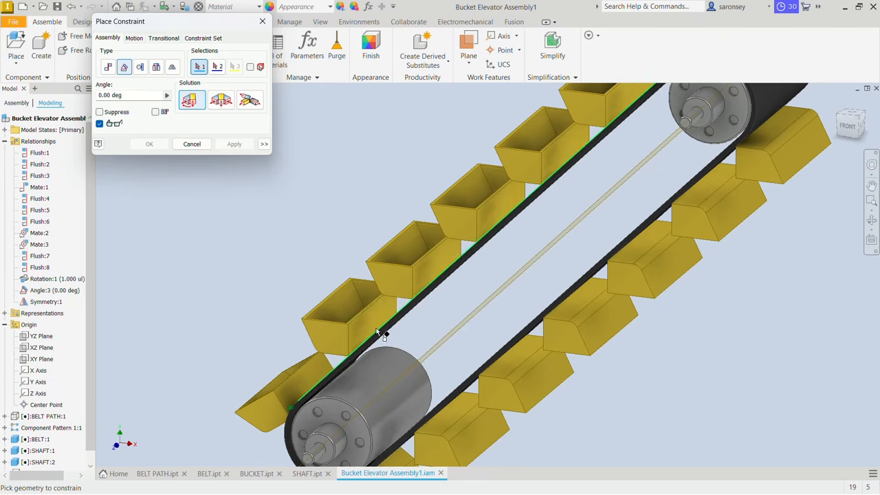
click(374, 321)
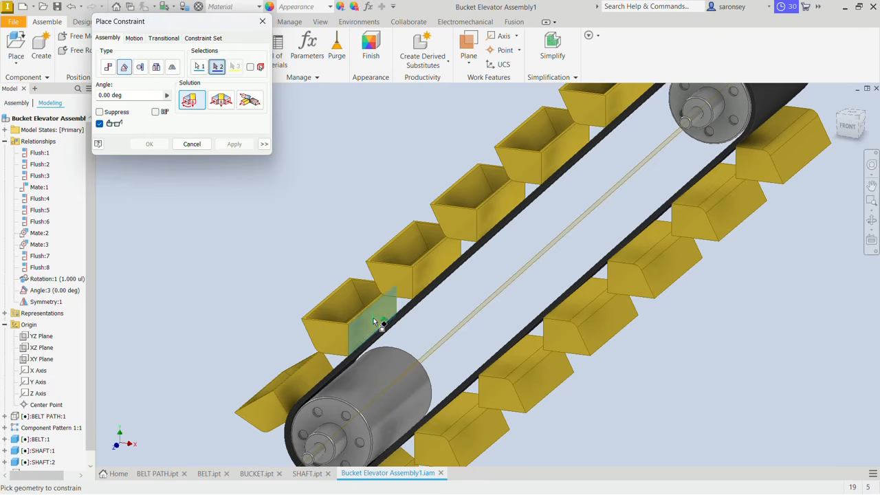
scroll(374, 321, up, 2)
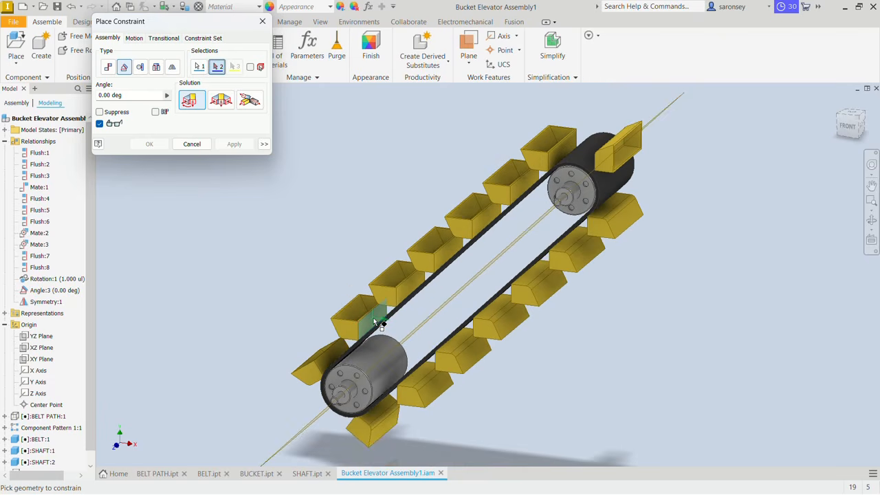
click(424, 324)
shift+middle_drag(423, 323, 449, 310)
click(234, 144)
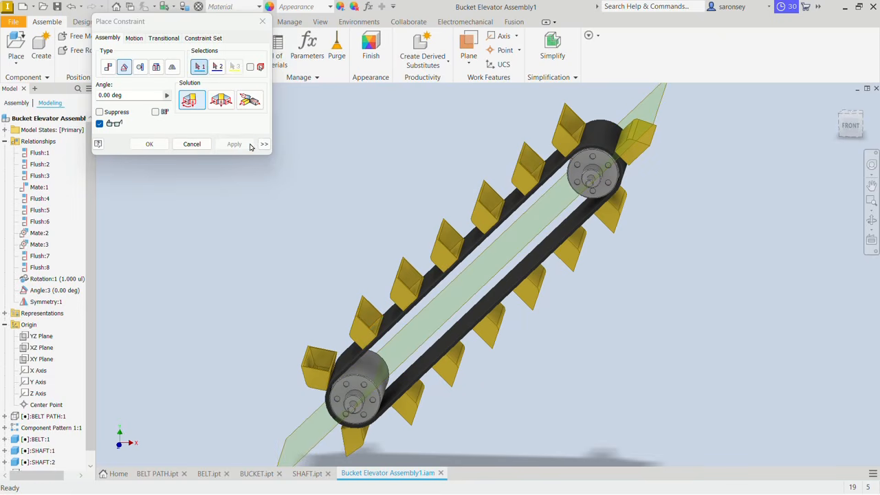
click(261, 21)
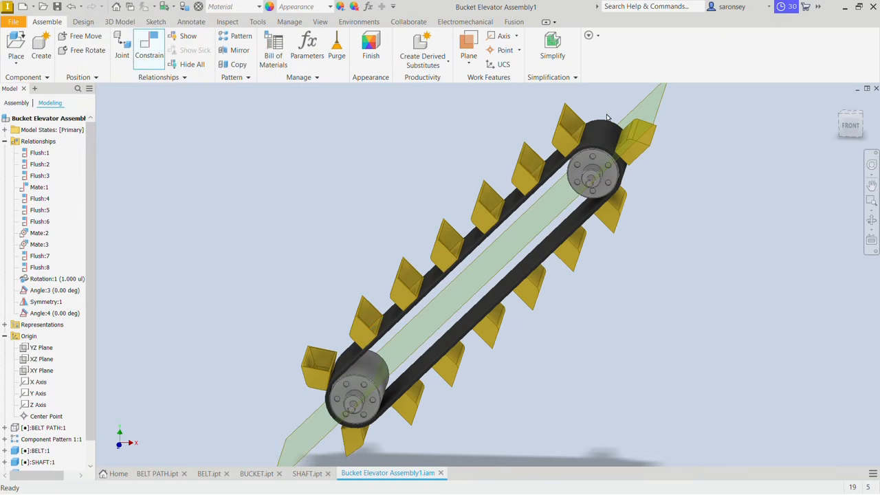
Hide the diagonal work plane and return the assembly to its home view
right_click(660, 112)
click(684, 120)
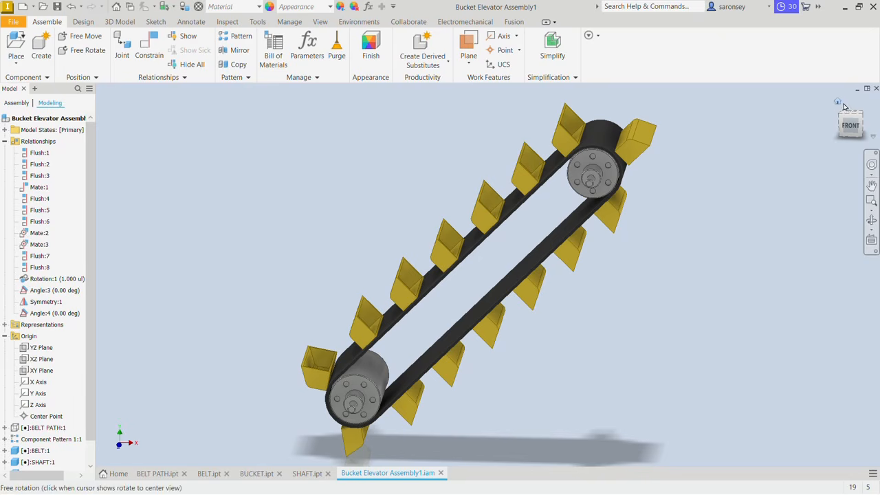
drag(835, 104, 835, 104)
click(835, 103)
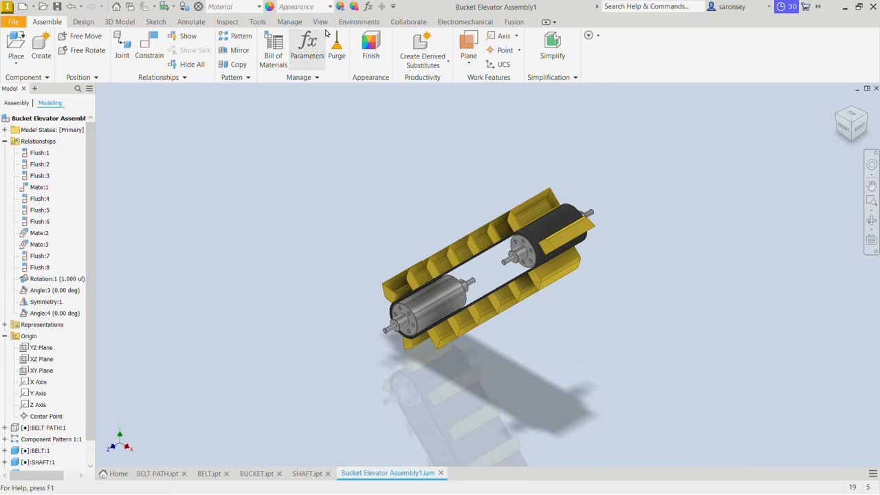
Orient the assembly to its top-back-left corner and set this as the home view with fixed distance
click(864, 116)
click(865, 115)
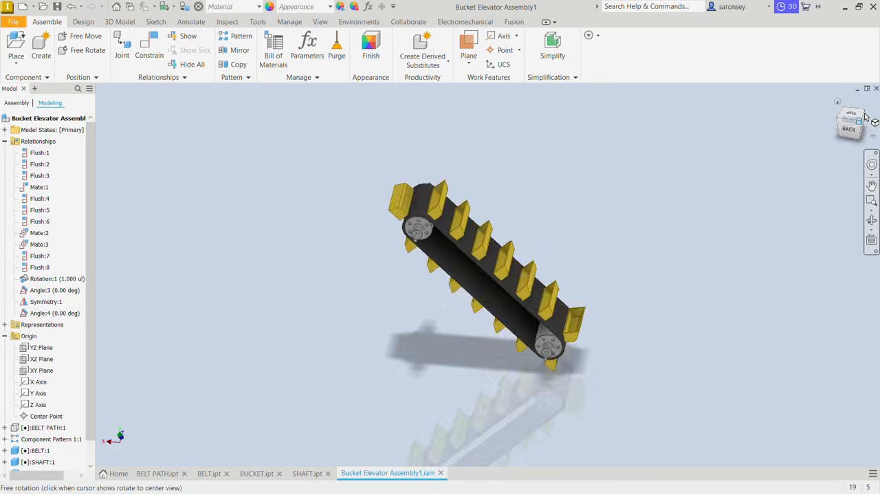
scroll(526, 333, down, 2)
scroll(526, 331, up, 2)
scroll(526, 331, down, 3)
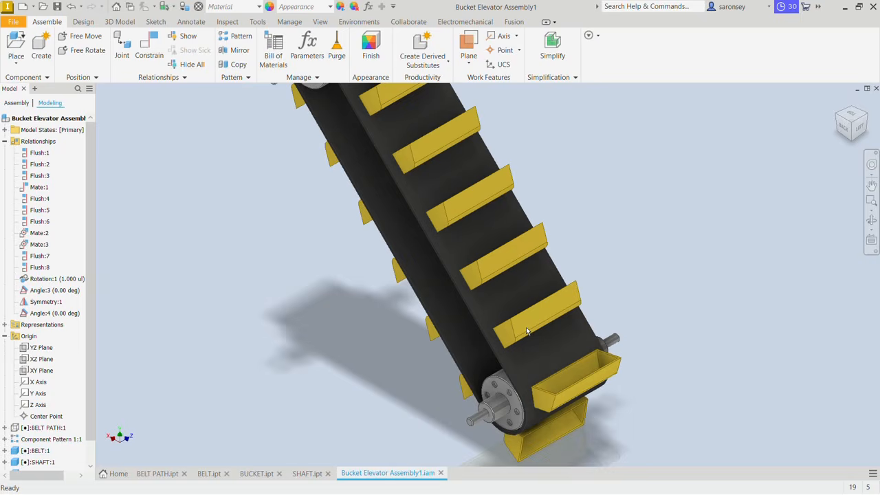
scroll(526, 331, up, 2)
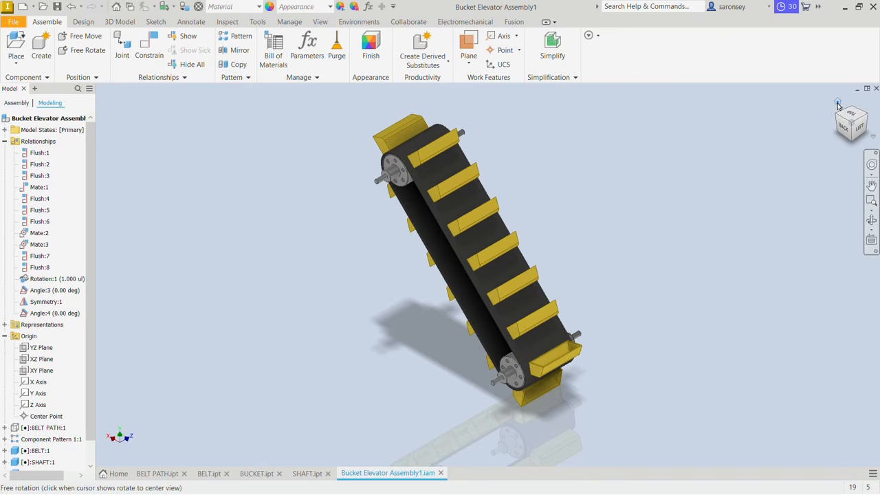
right_click(837, 105)
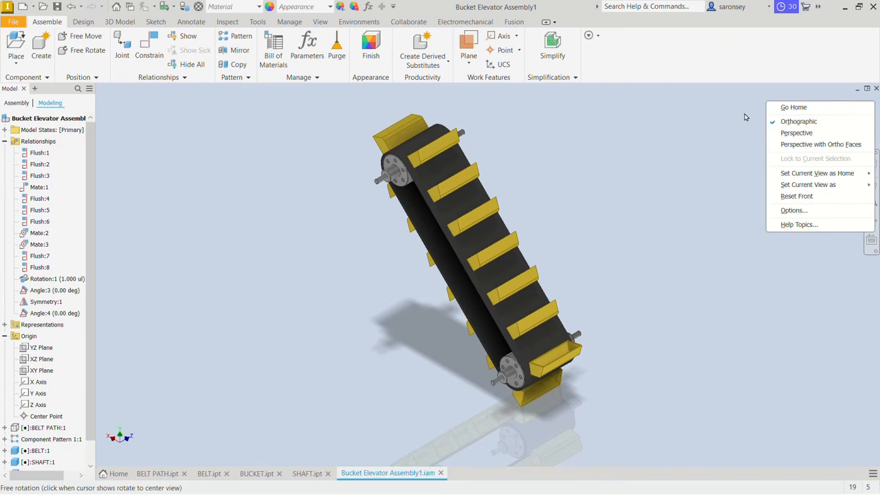
mouse_move(805, 178)
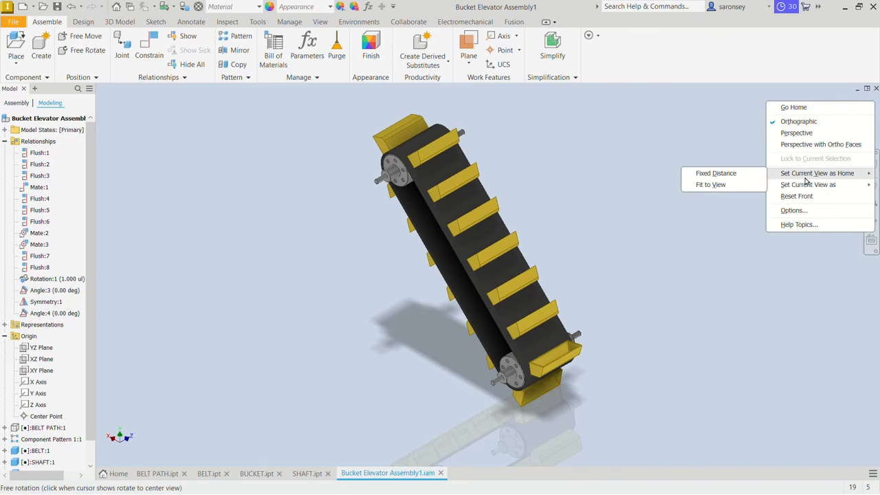
click(724, 178)
scroll(605, 216, up, 3)
scroll(605, 216, down, 3)
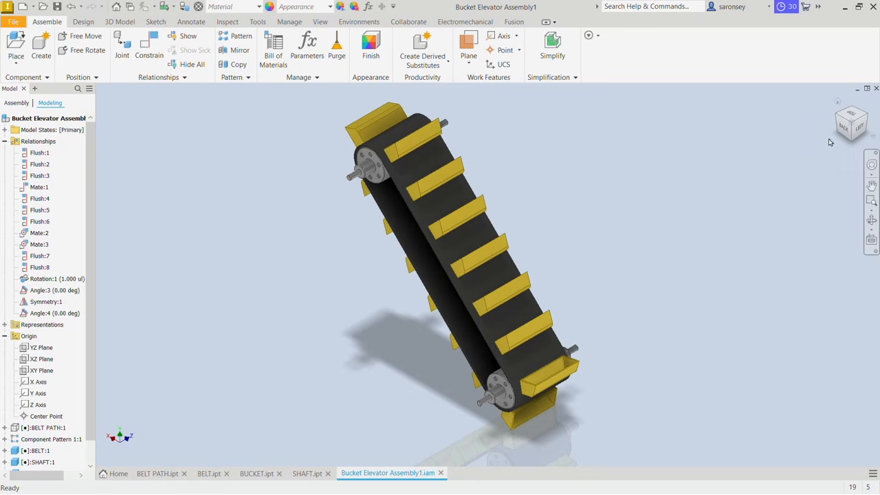
click(838, 103)
Enter the Inventor Studio environment, show the animation timeline and play the bucket elevator's animation
scroll(506, 220, up, 3)
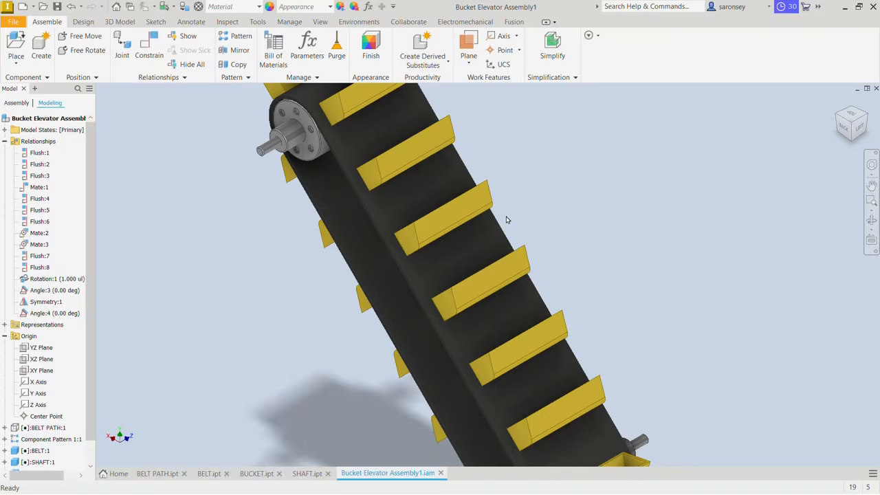
scroll(506, 220, down, 3)
scroll(506, 220, up, 3)
scroll(506, 220, down, 3)
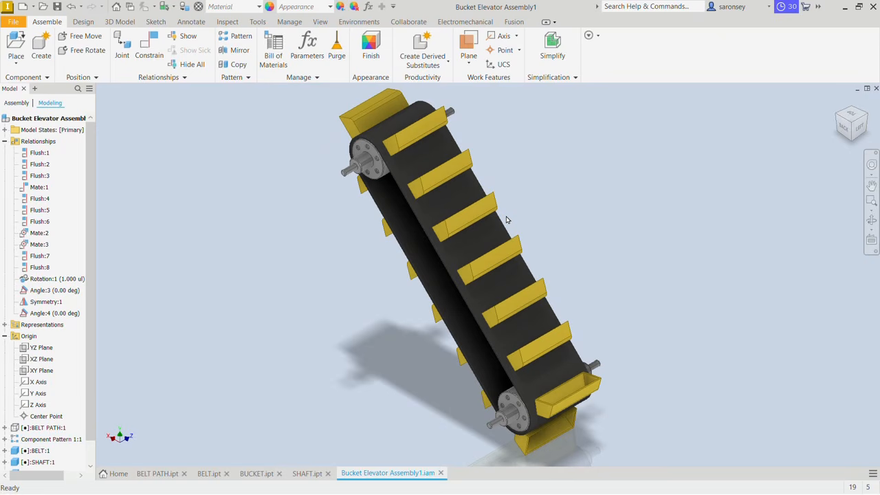
middle_drag(545, 187, 551, 191)
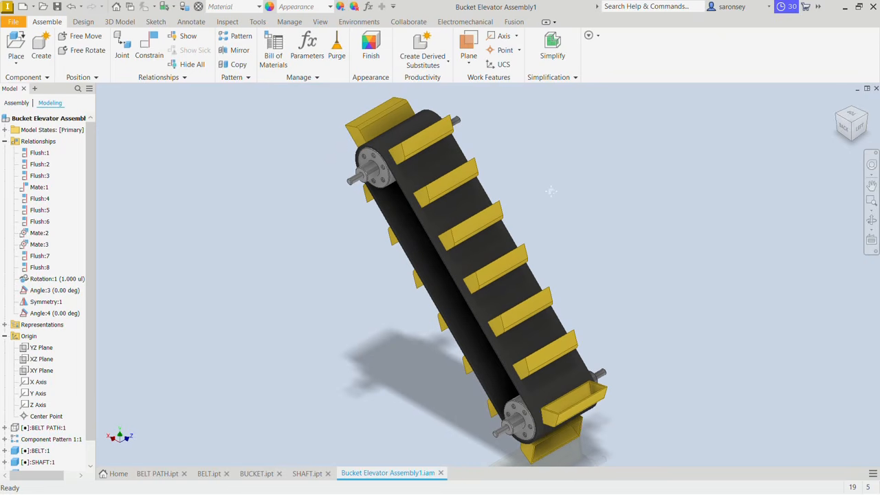
click(371, 24)
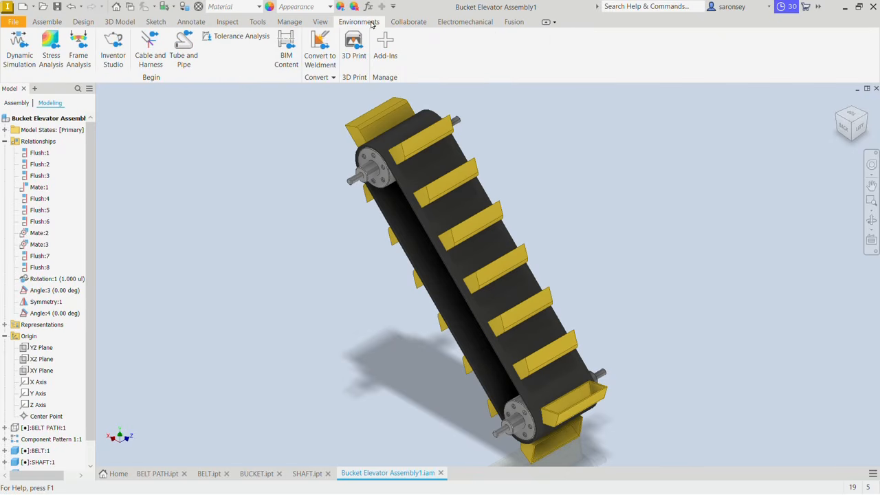
click(121, 53)
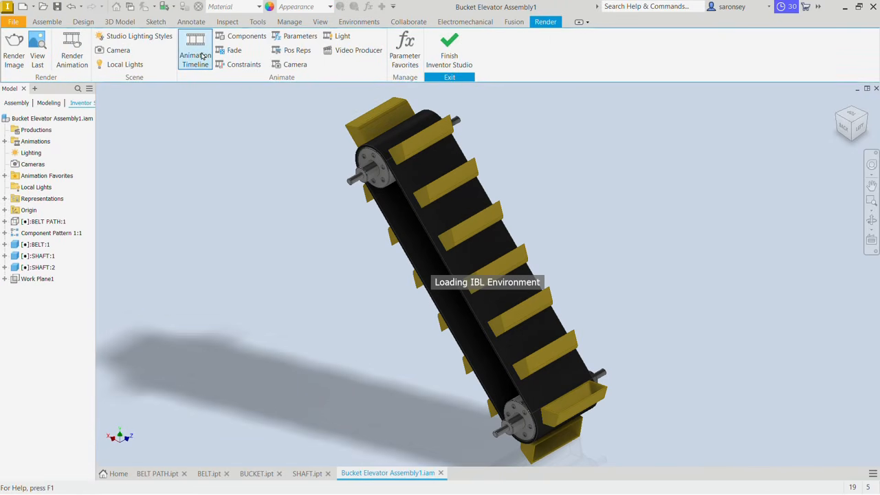
click(195, 49)
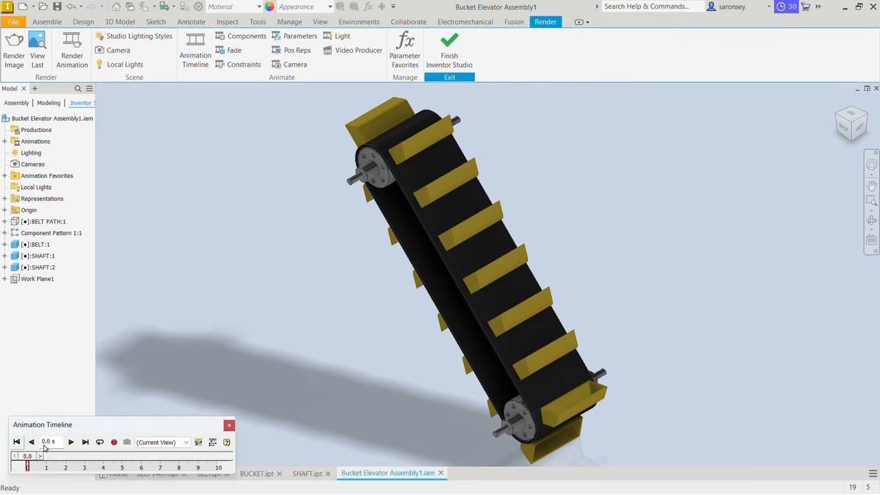
click(71, 443)
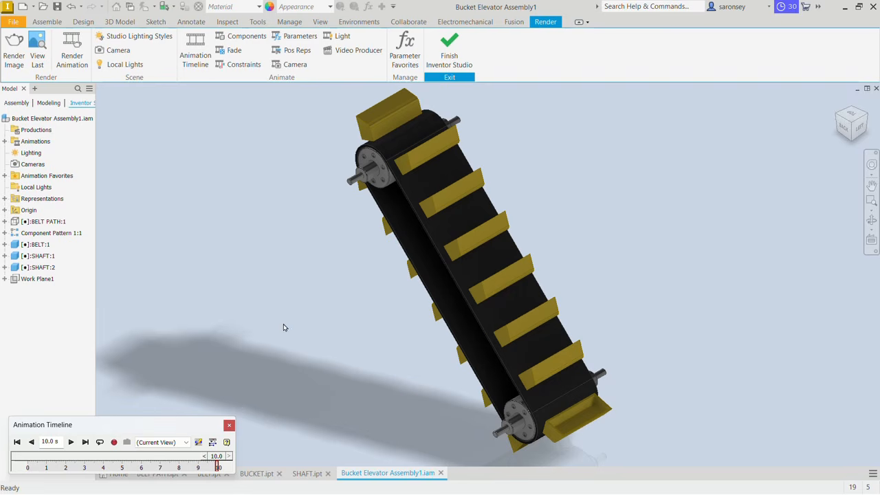
Replay the bucket elevator's animation from the start while viewing it from the back, stopping it partway
mouse_move(283, 327)
shift+middle_down()
mouse_move(364, 304)
mouse_move(356, 303)
shift+middle_up()
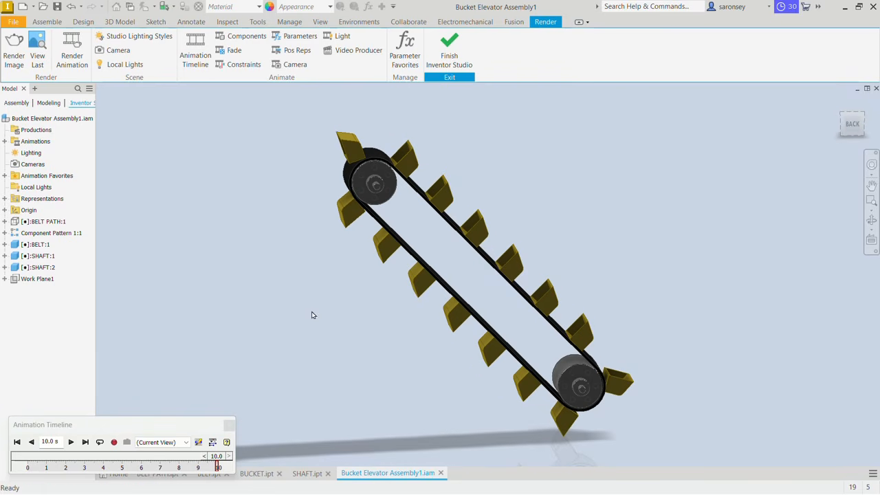
click(17, 441)
click(71, 441)
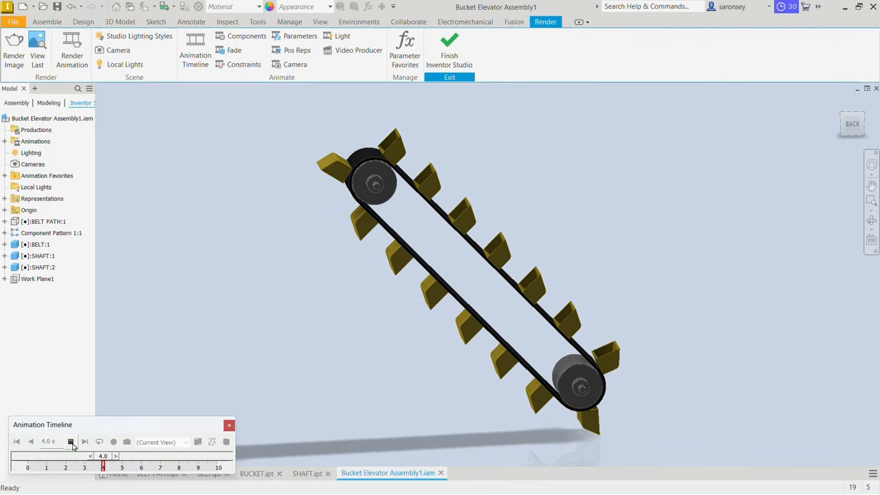
click(71, 442)
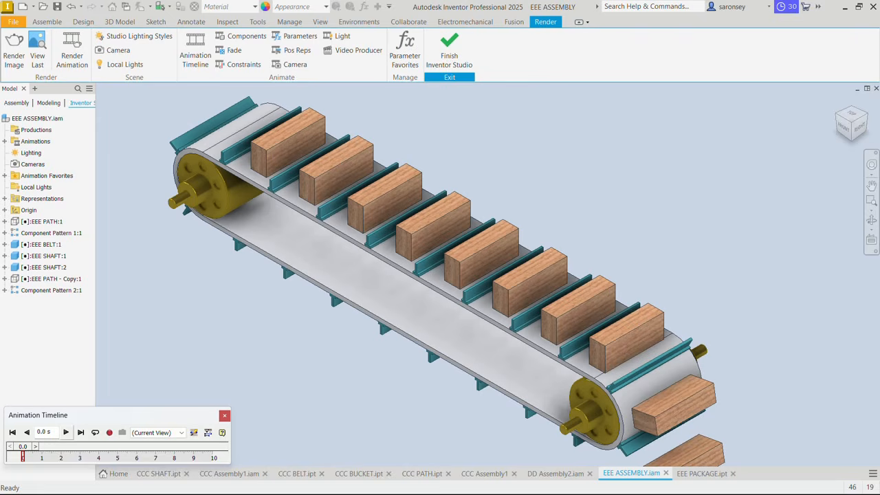
Preview the conveyor animations in EEE ASSEMBLY and DD Assembly2, stopping each one partway
click(68, 434)
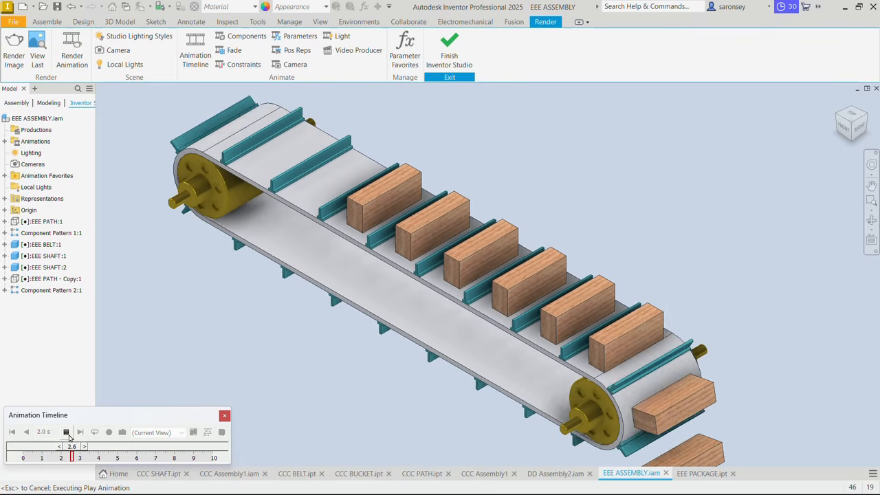
click(66, 433)
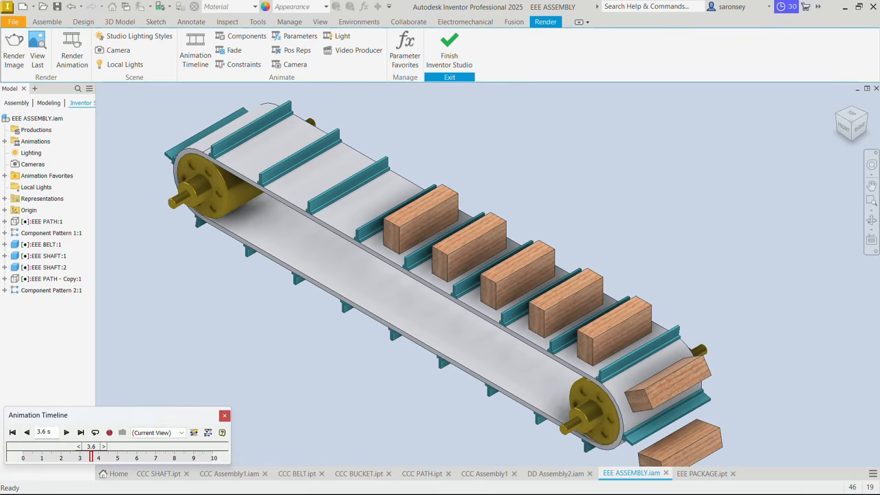
click(548, 474)
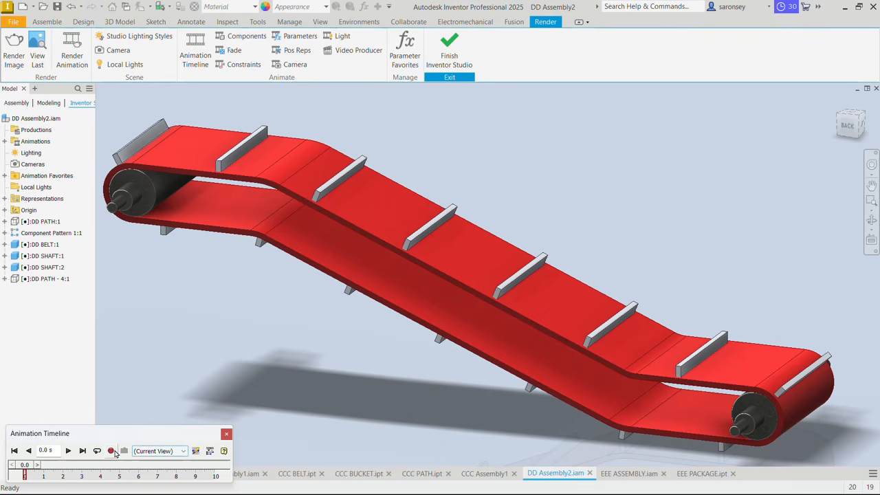
click(68, 450)
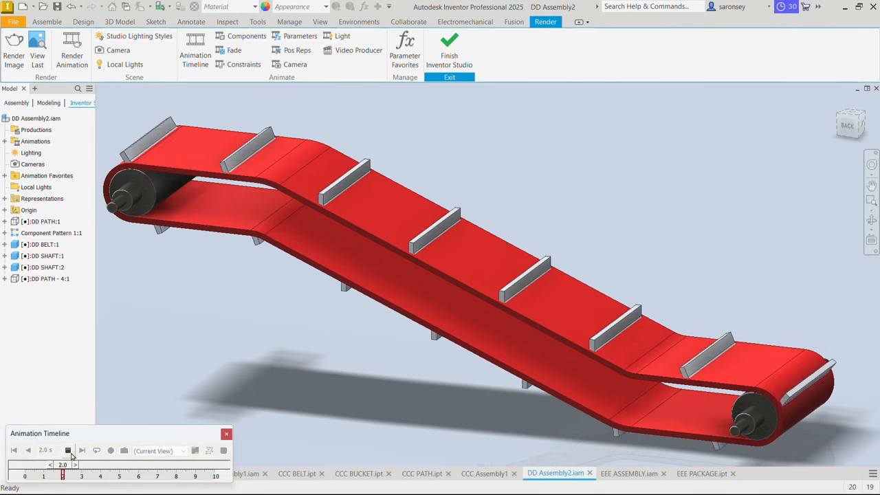
click(70, 451)
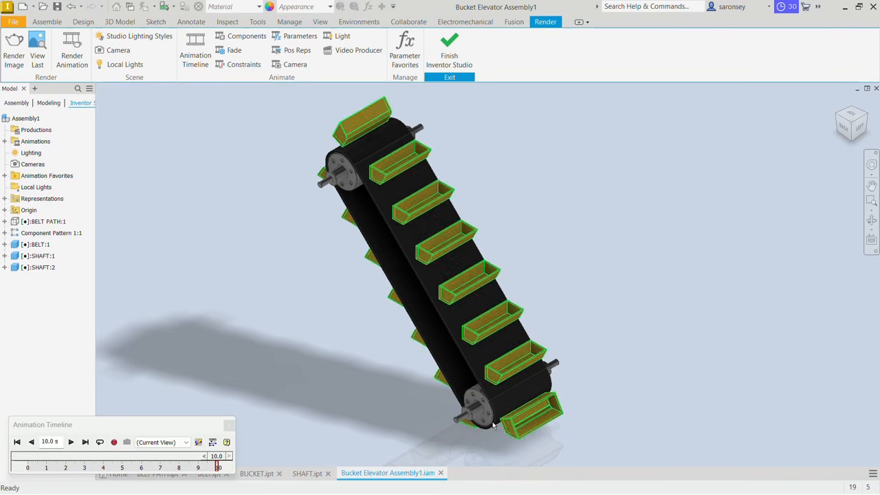
Play the animation in Bucket Elevator Assembly1 again from the top-back-left view
click(71, 446)
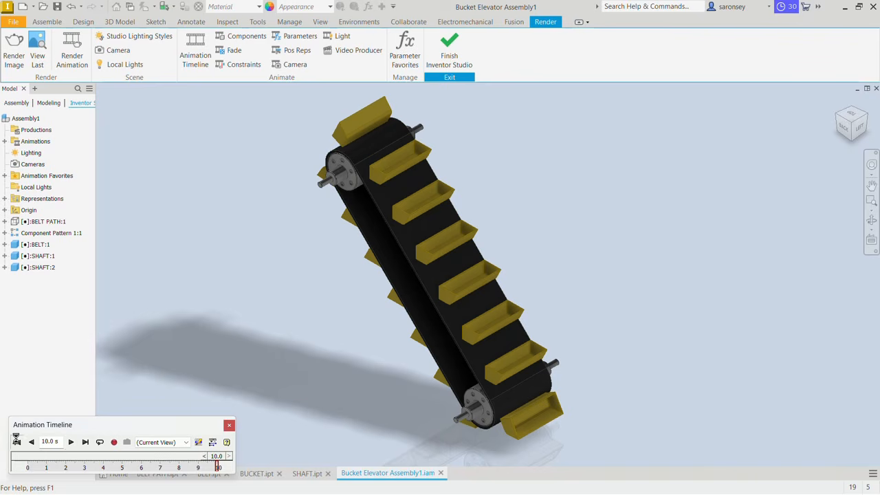